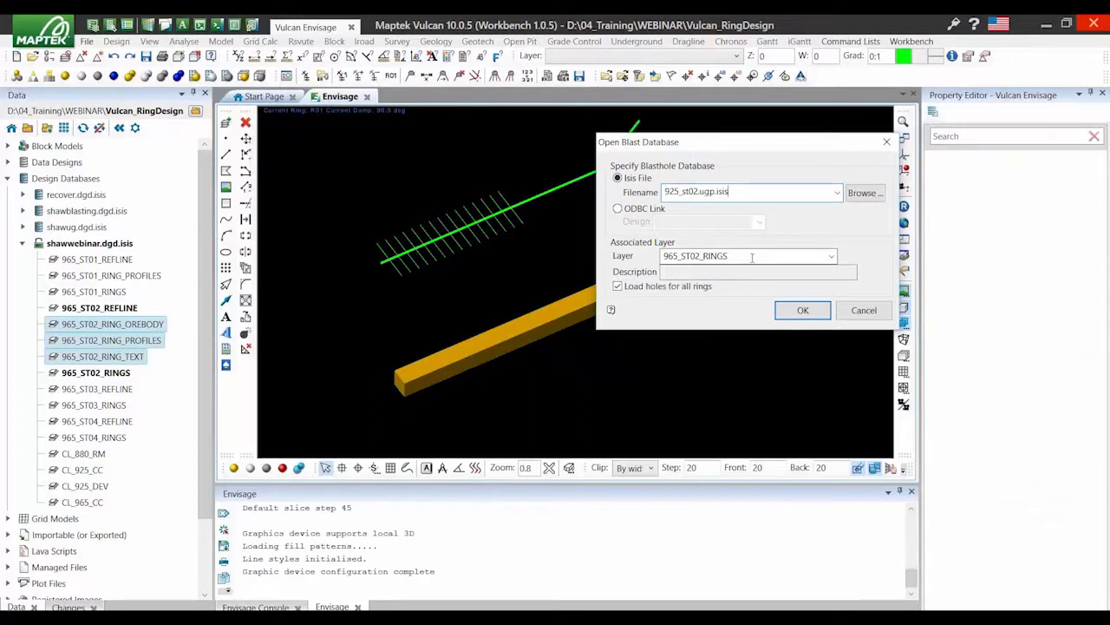
Open the blast database 925_st02.ugp.isis with 965_ST02_RINGS as the associated layer, loading the holes for all rings
double_click(752, 261)
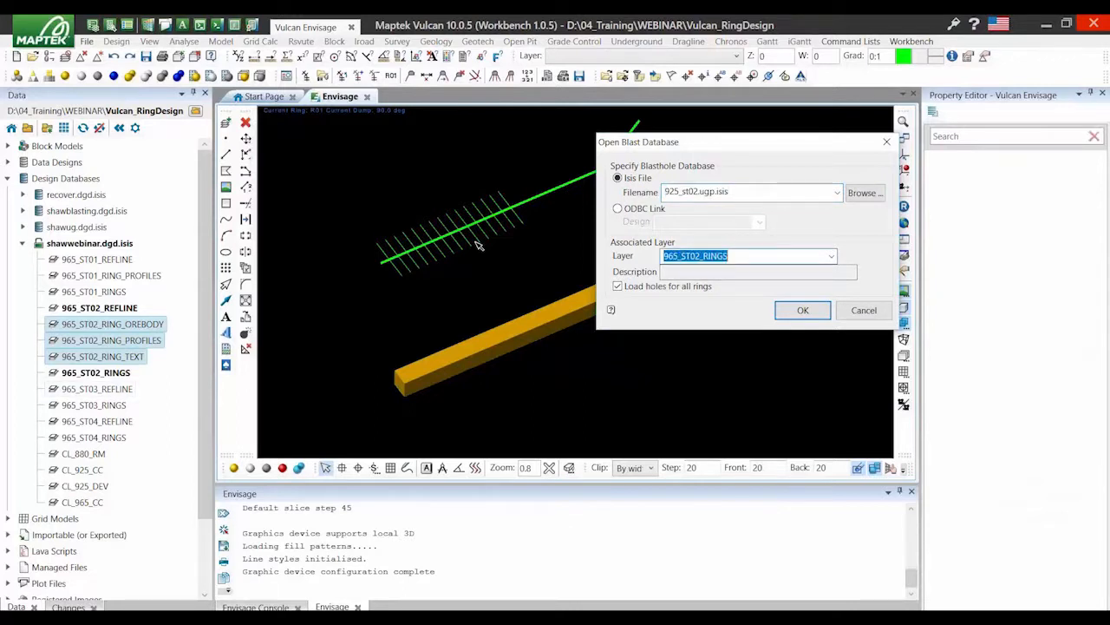
key(Return)
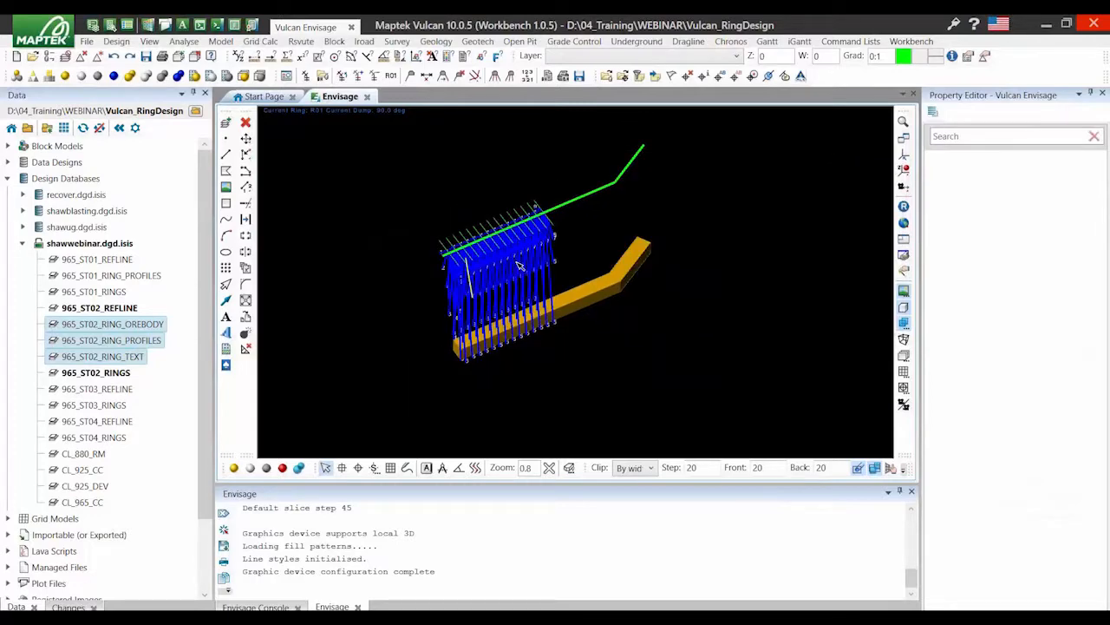
scroll(519, 259, up, 5)
middle_drag(522, 250, 853, 173)
scroll(853, 174, down, 2)
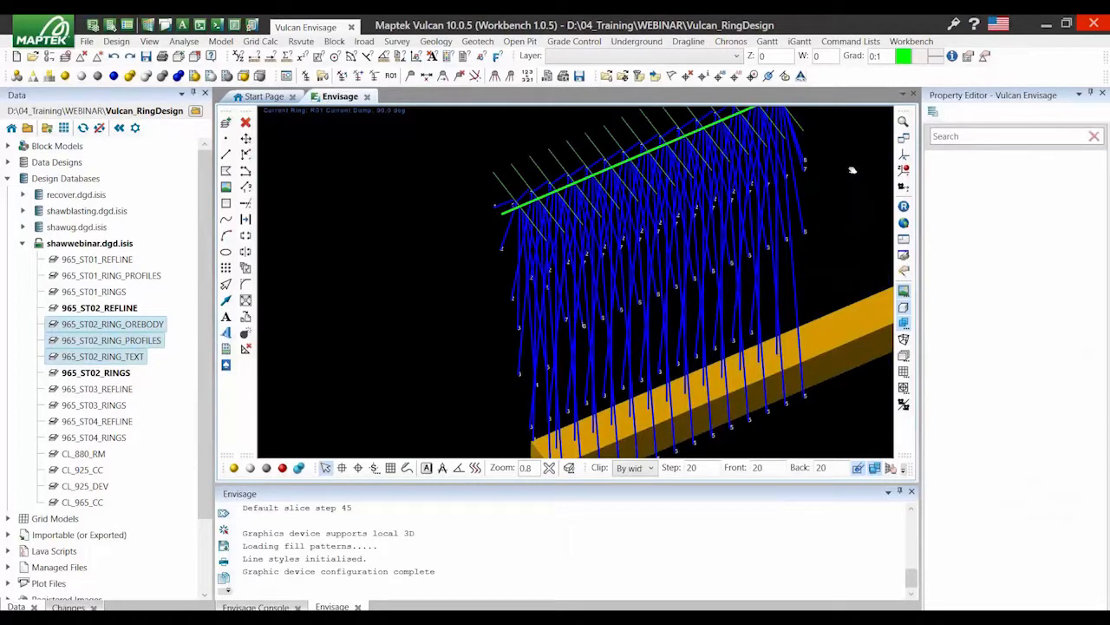
drag(852, 171, 852, 170)
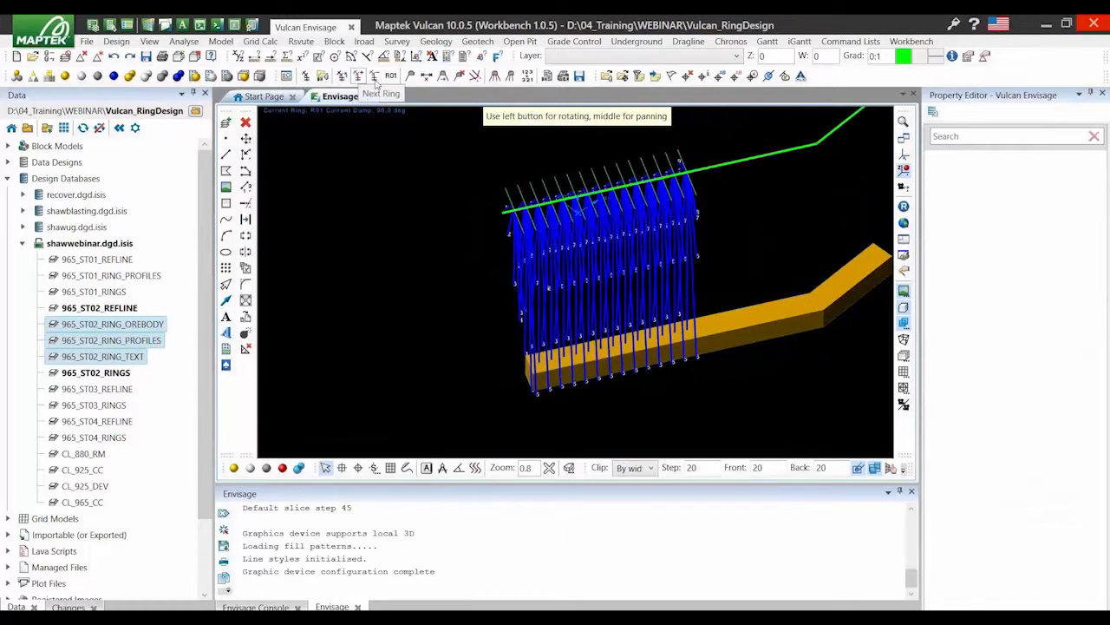
Show the rings one at a time in section, step forward through them and return to ring R01
click(375, 78)
click(358, 78)
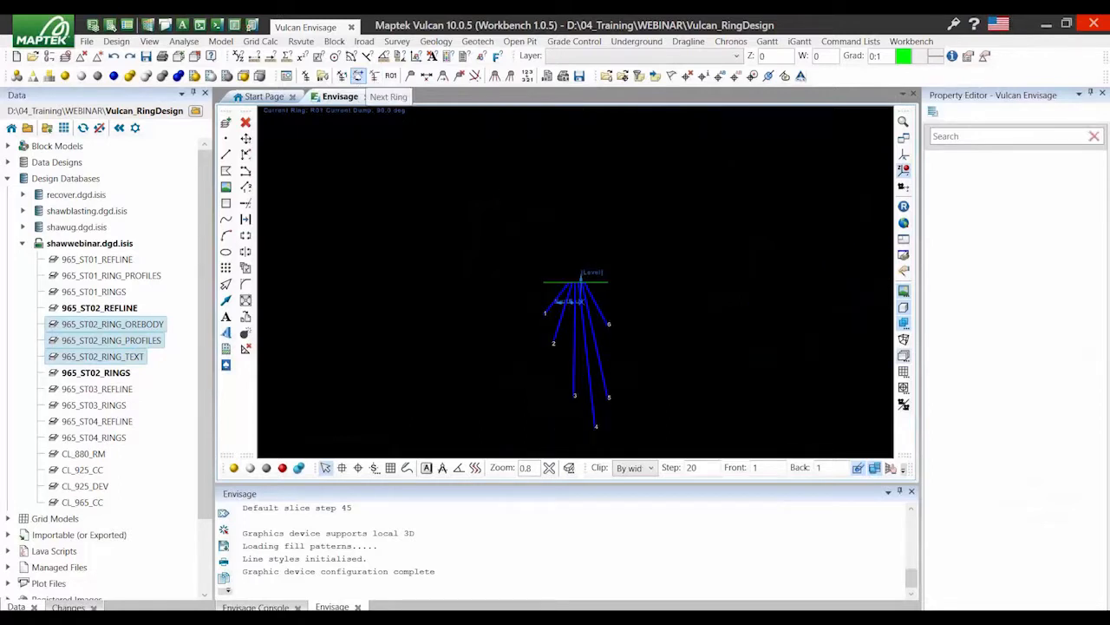
click(358, 77)
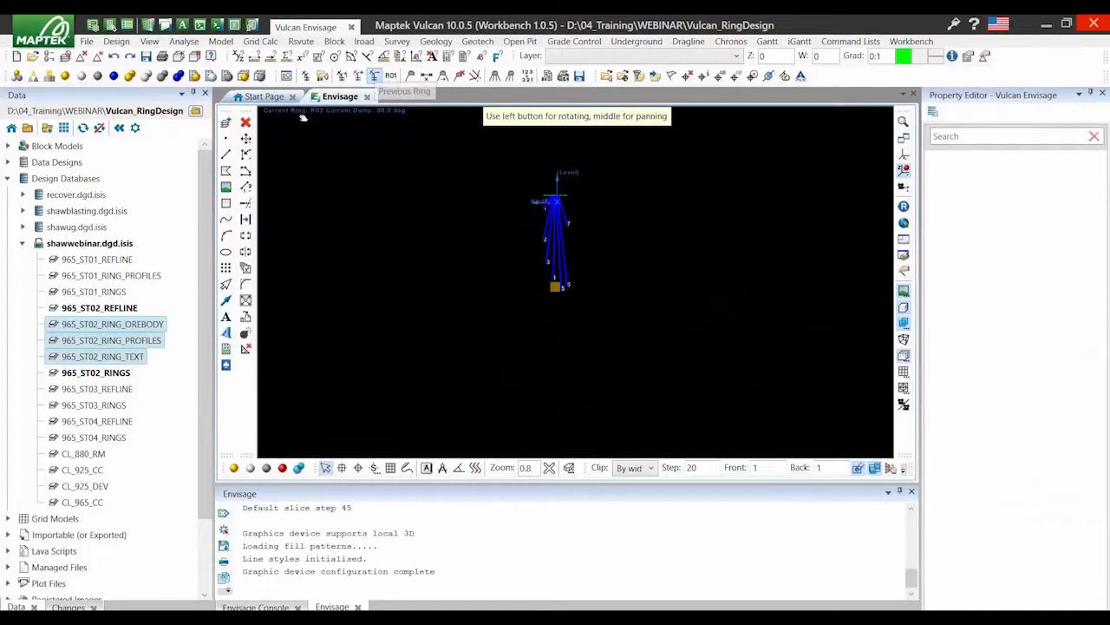
click(374, 76)
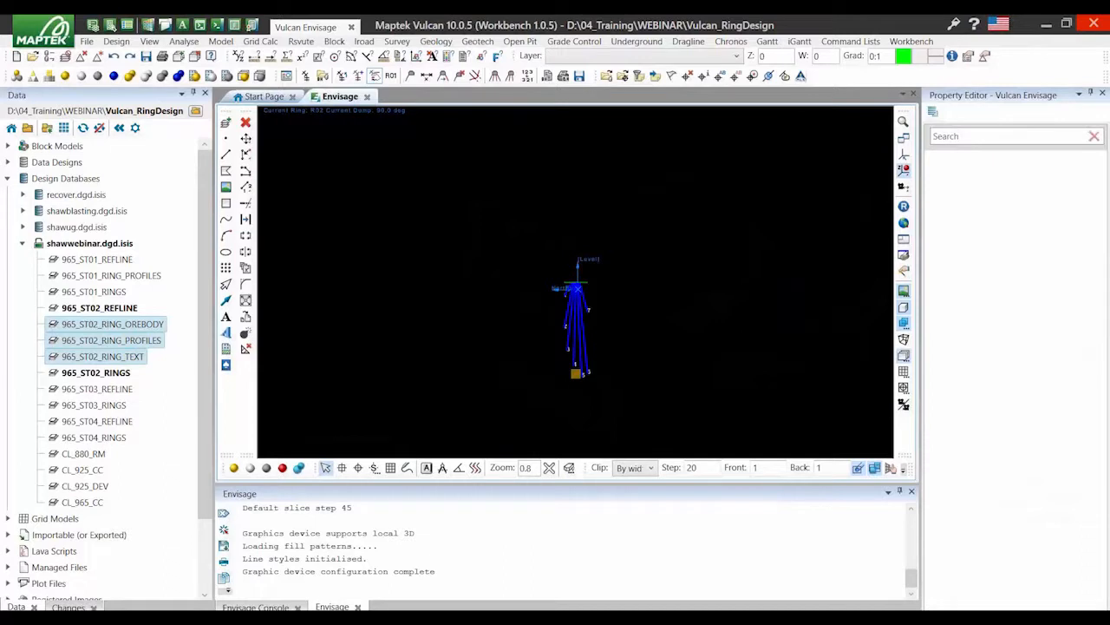
click(374, 77)
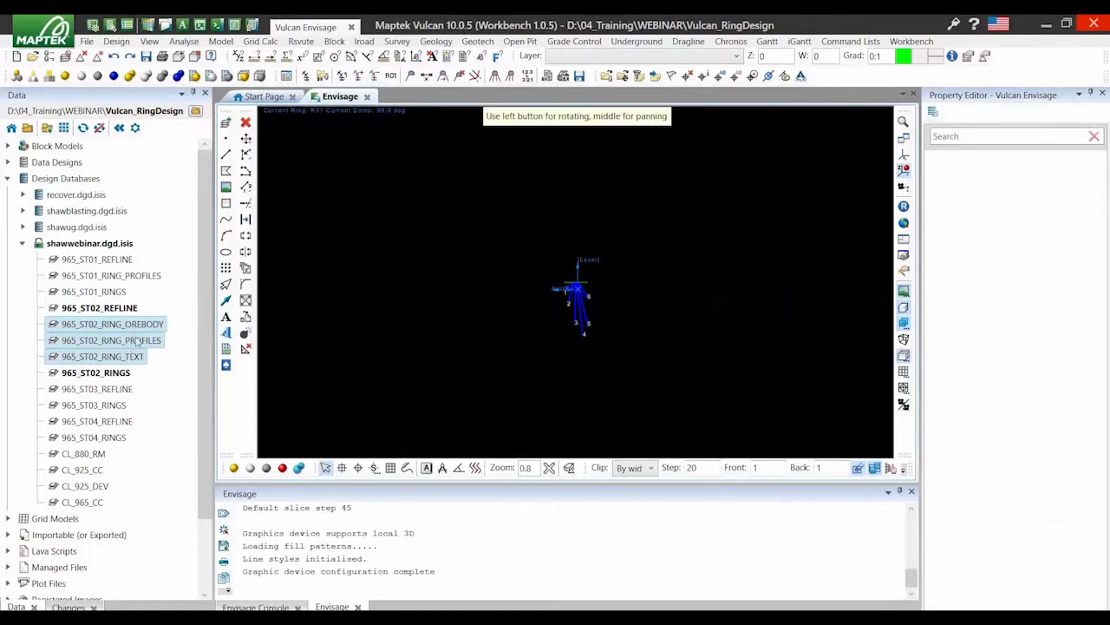
Load the layers 965_ST02_RING_PROFILES, 965_ST02_RING_OREBODY and 965_ST02_RING_TEXT into the ring section view
double_click(137, 340)
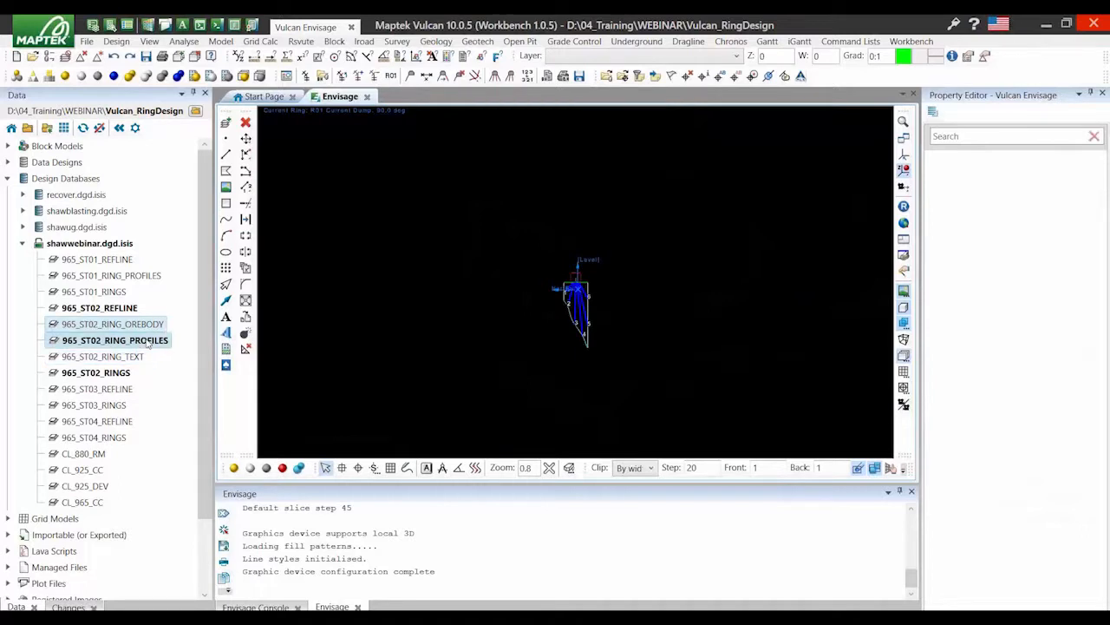
double_click(133, 357)
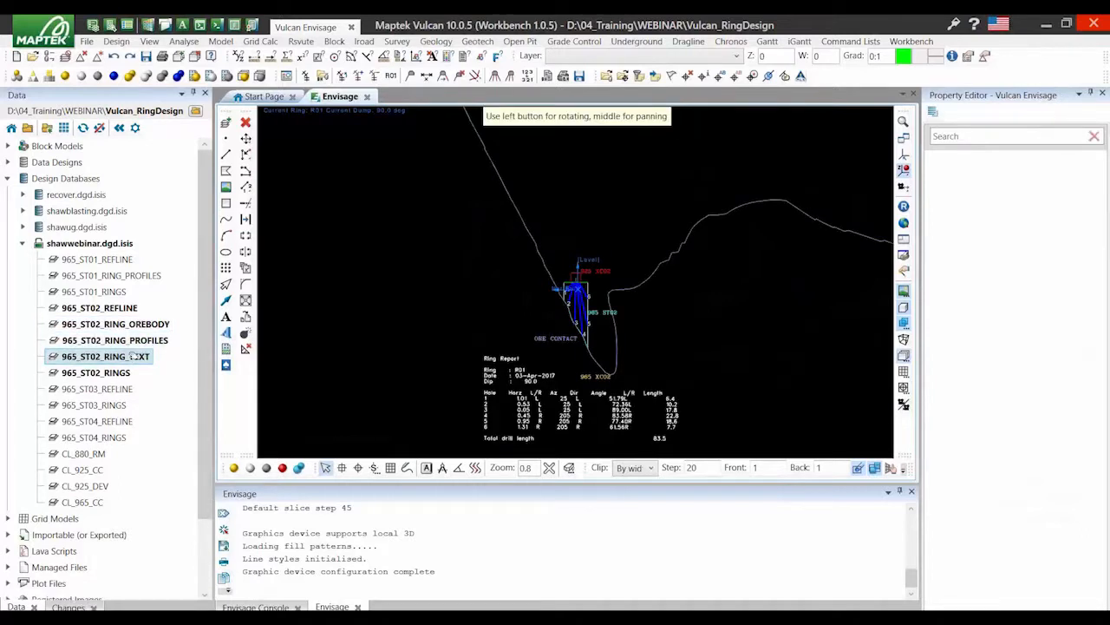
scroll(492, 265, down, 3)
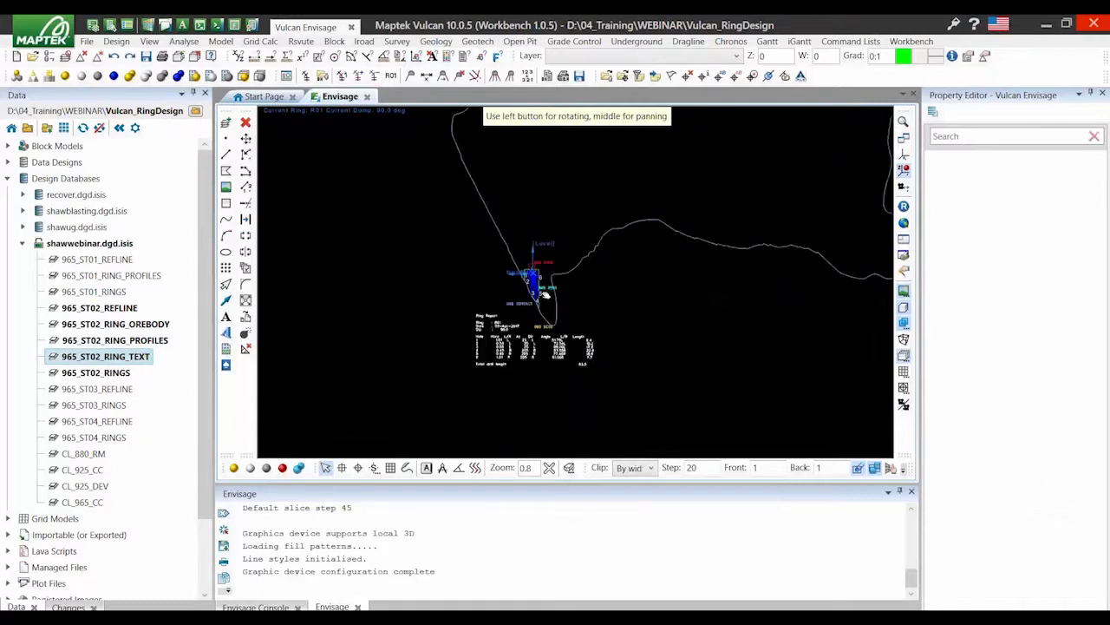
scroll(544, 295, up, 1)
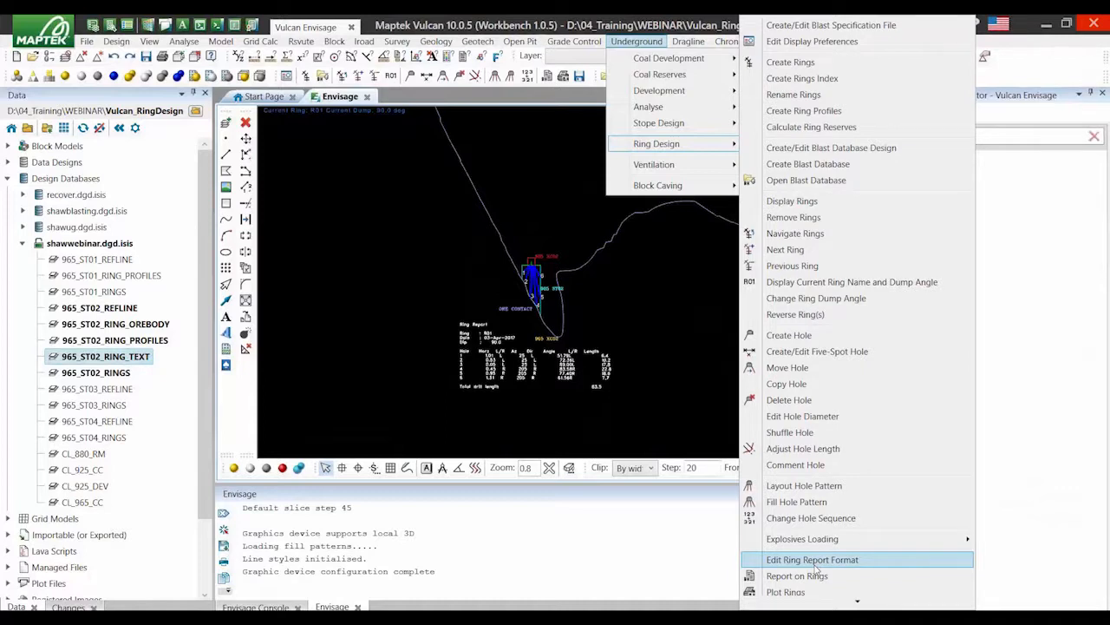
Open the ring report format editor with the drilling_foreman report style
click(813, 559)
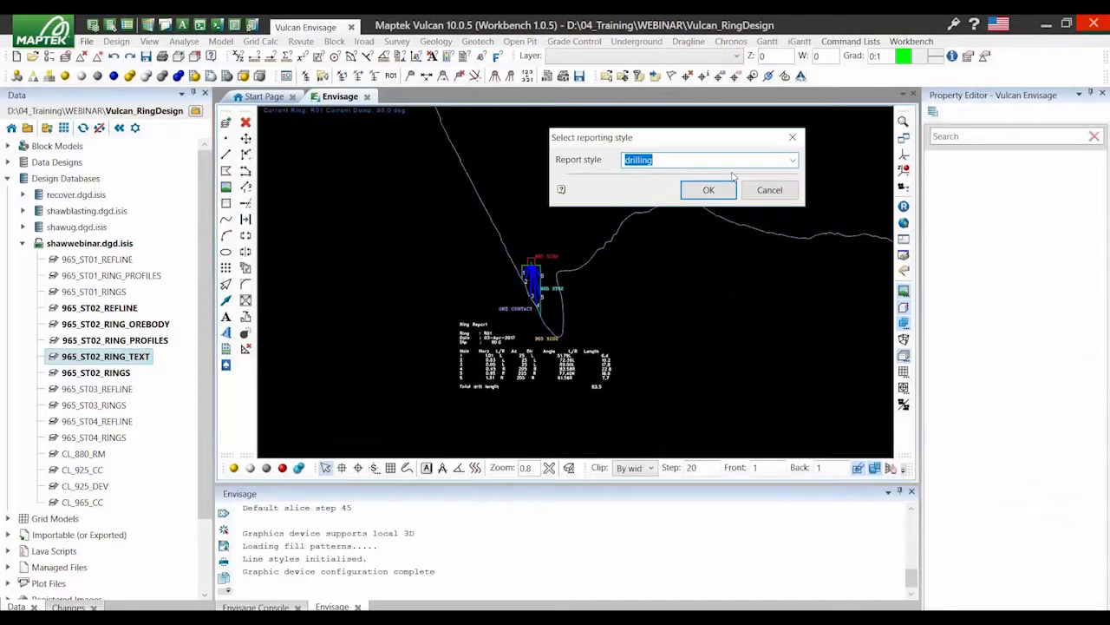
click(731, 162)
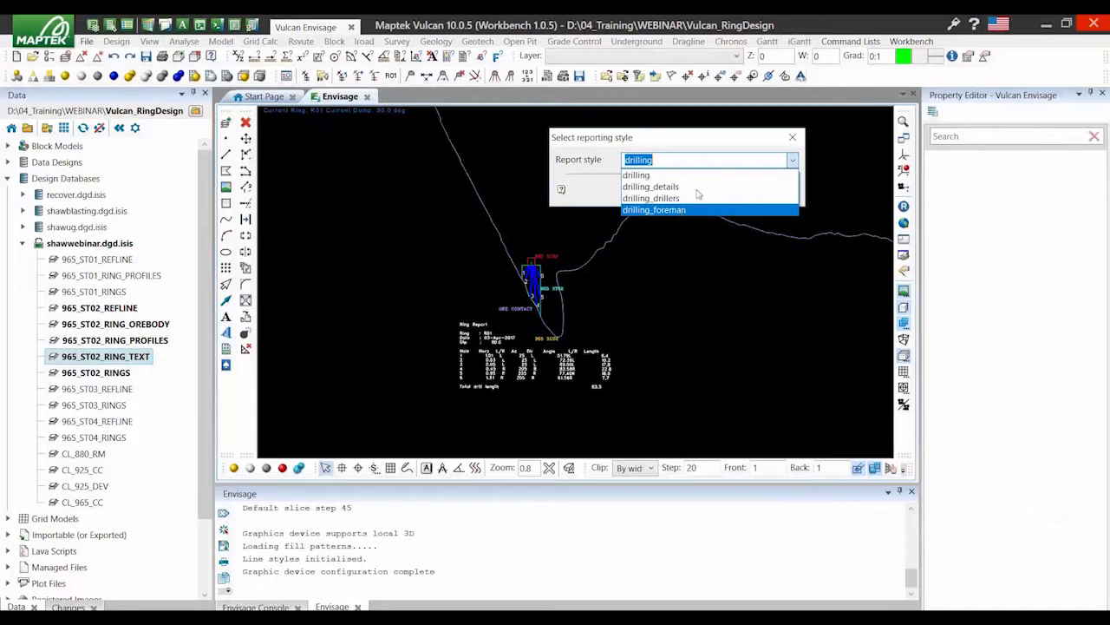
click(698, 209)
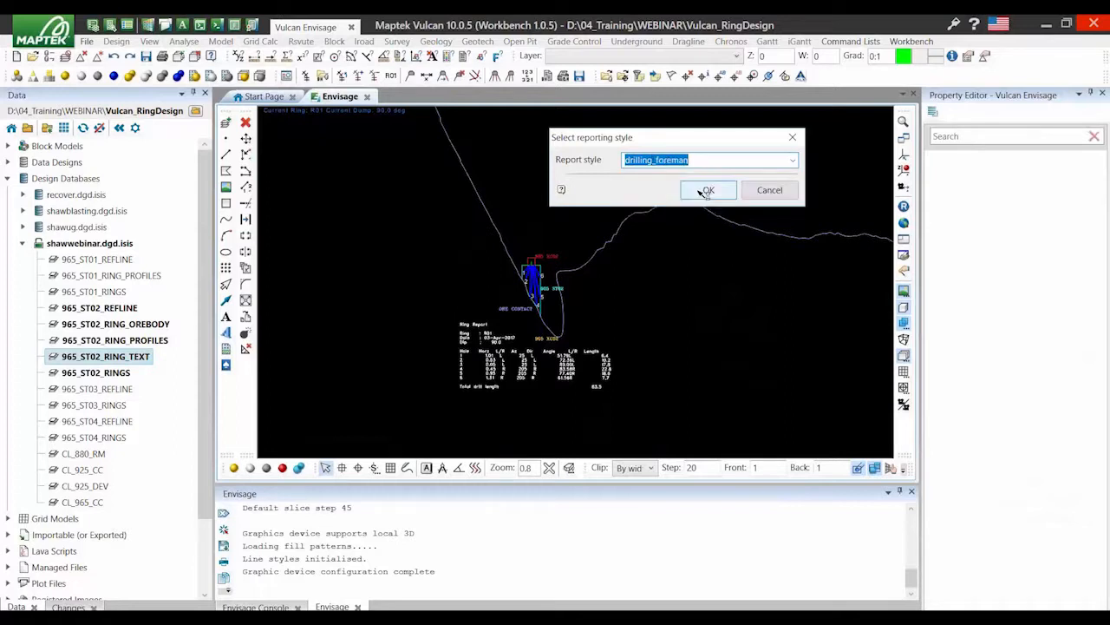
click(706, 191)
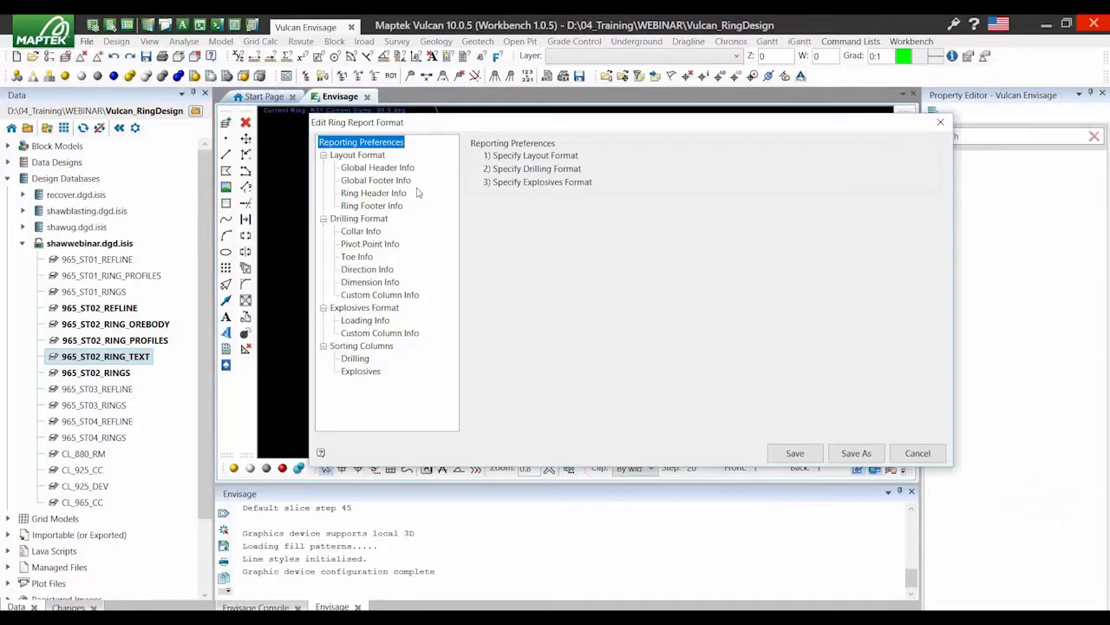
Examine the layout, drilling, explosives and column sorting settings of the drilling_foreman report format
click(413, 133)
click(417, 157)
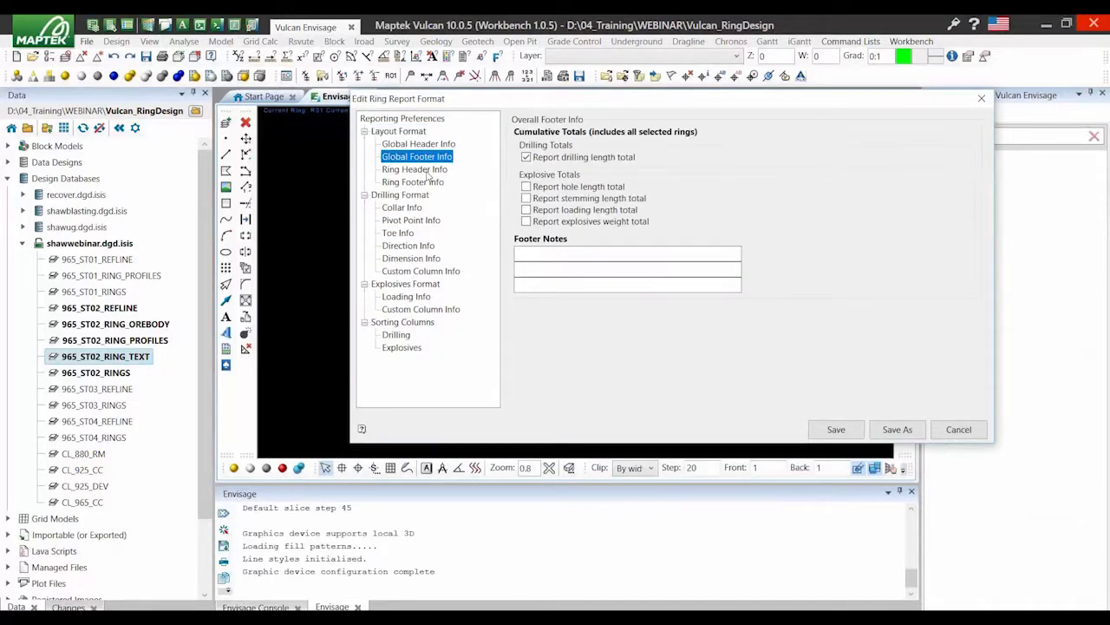
click(425, 170)
click(420, 183)
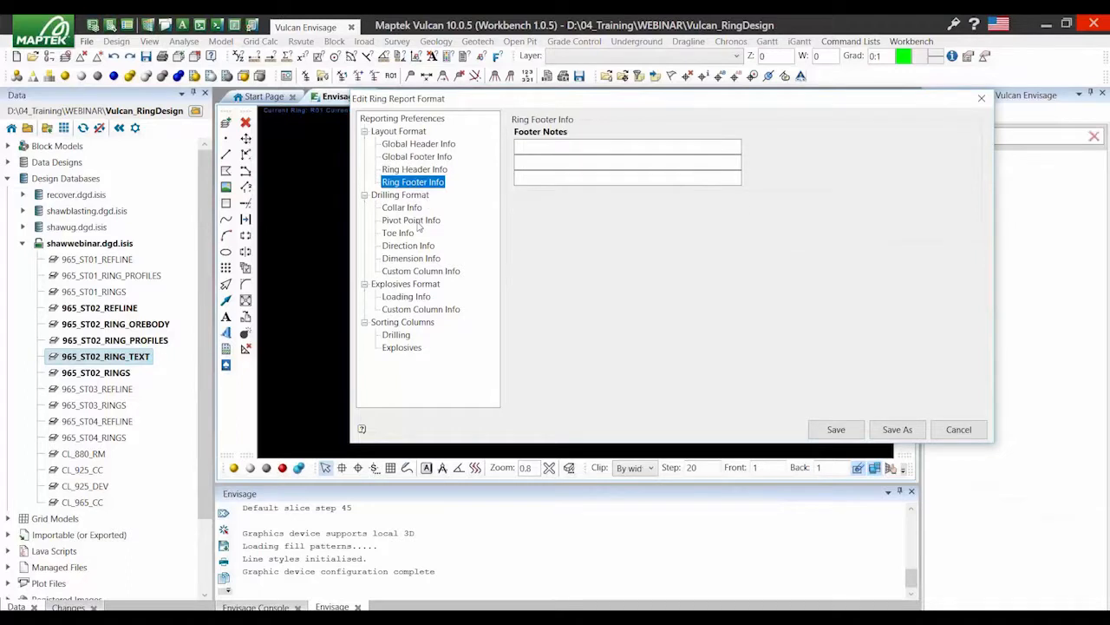
click(414, 209)
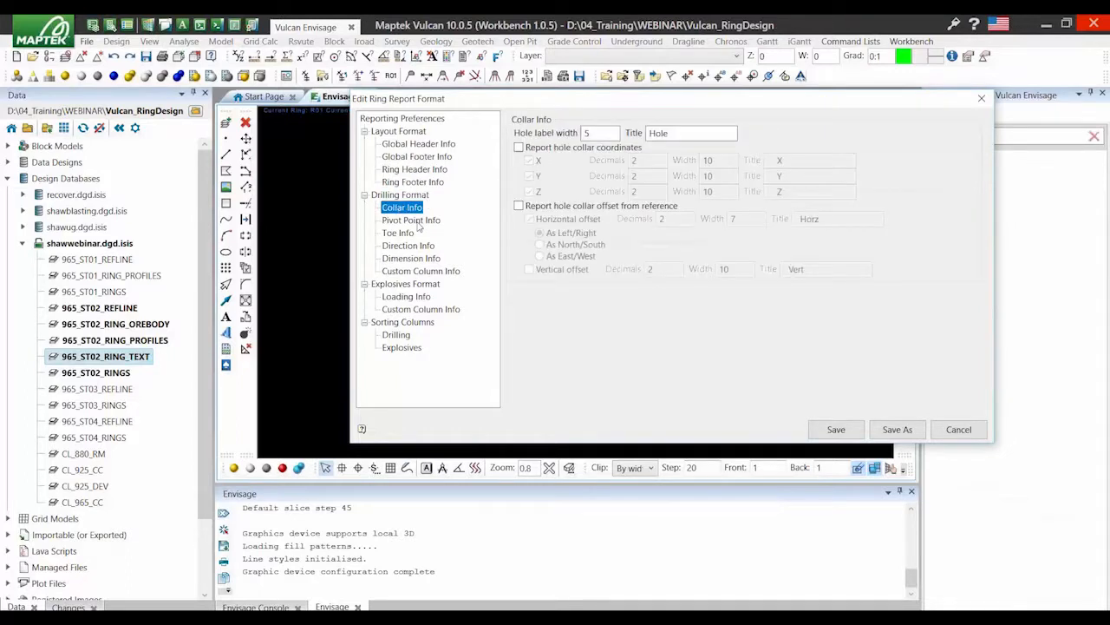
click(398, 232)
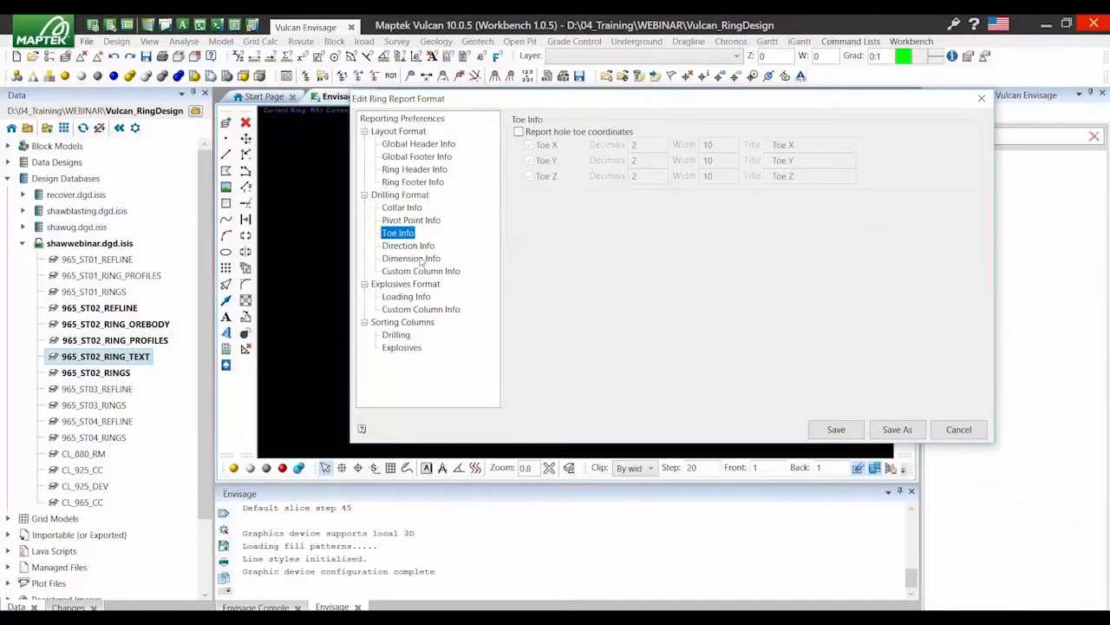
key(Down)
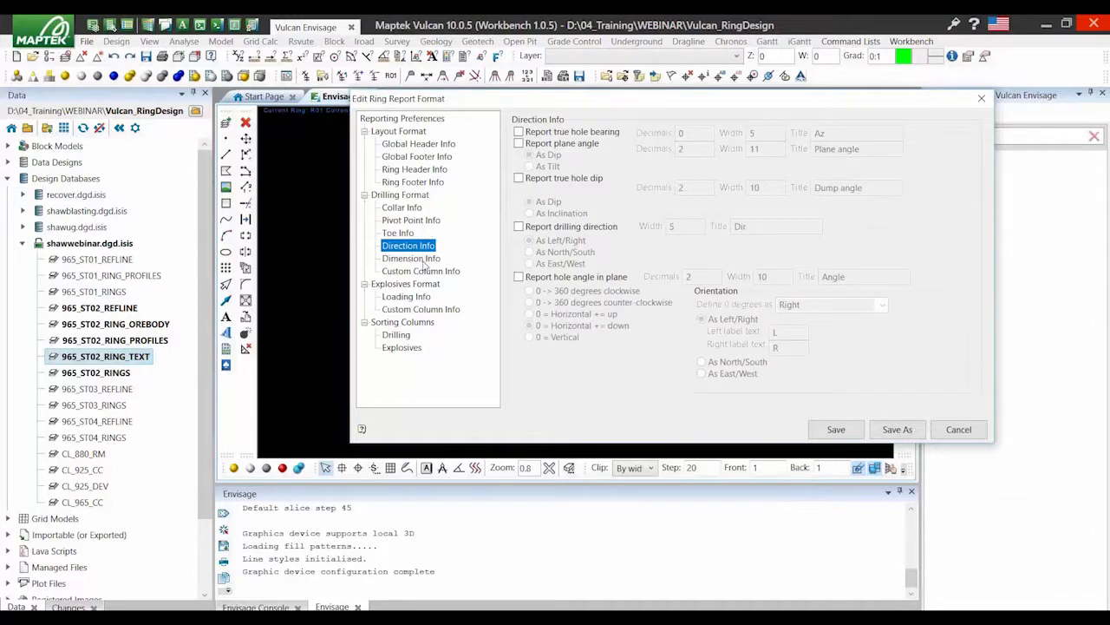
click(423, 259)
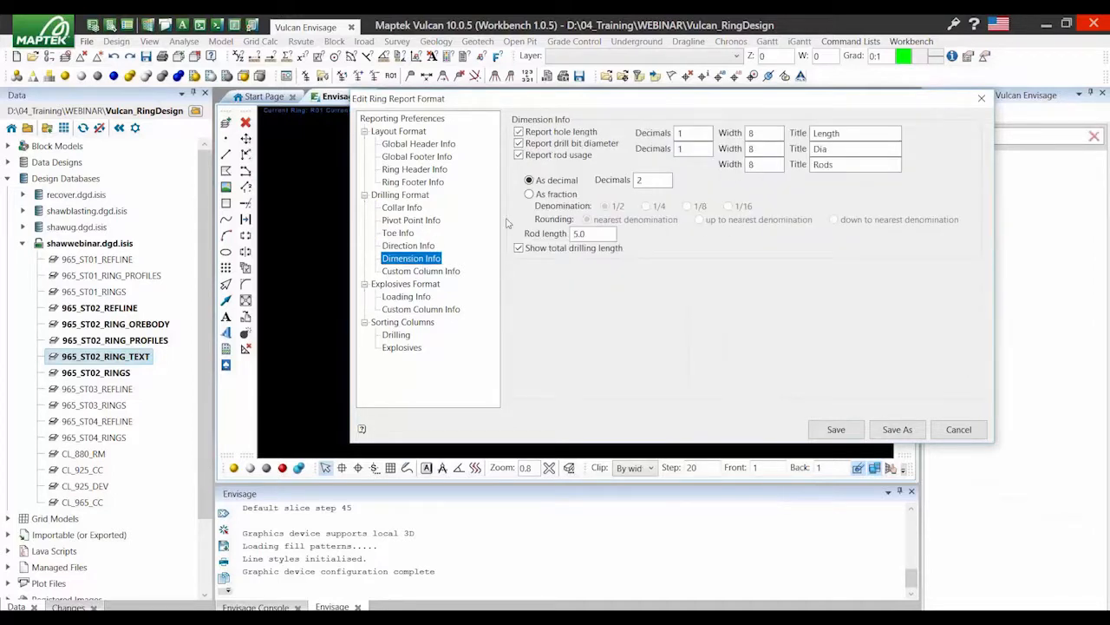
click(419, 296)
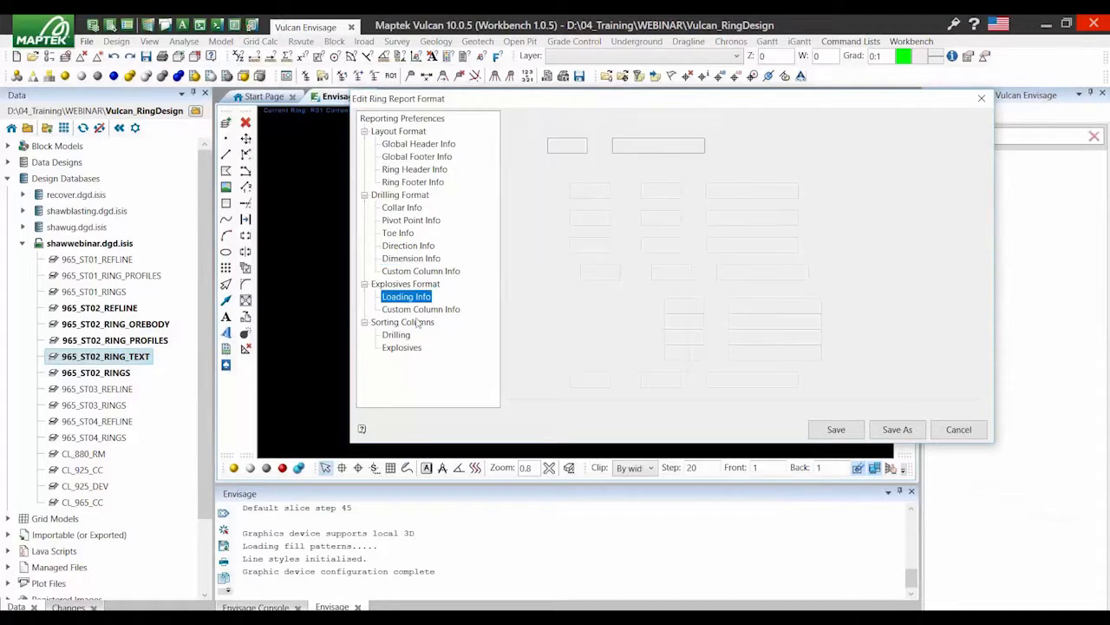
click(418, 322)
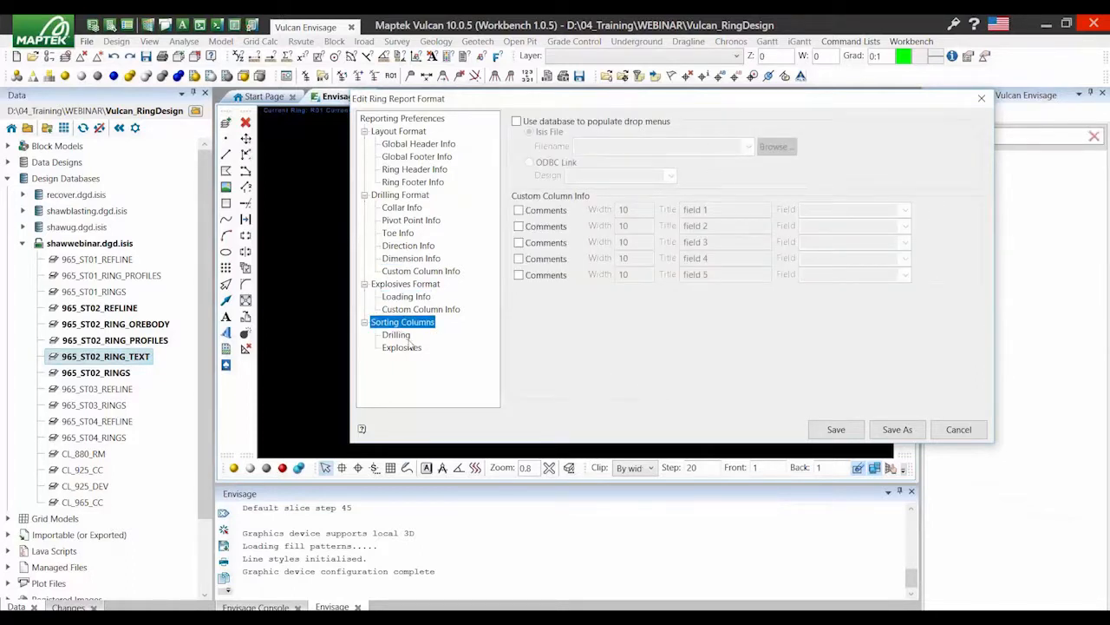
key(Down)
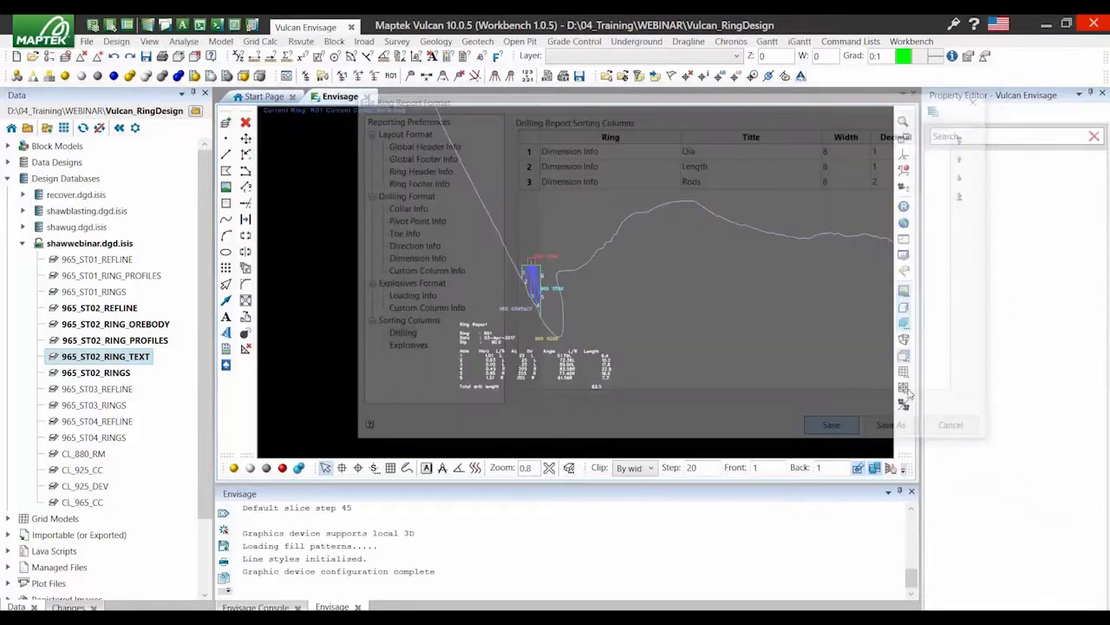
Reopen the ring report format editor with the drilling_drillers report style
right_click(627, 163)
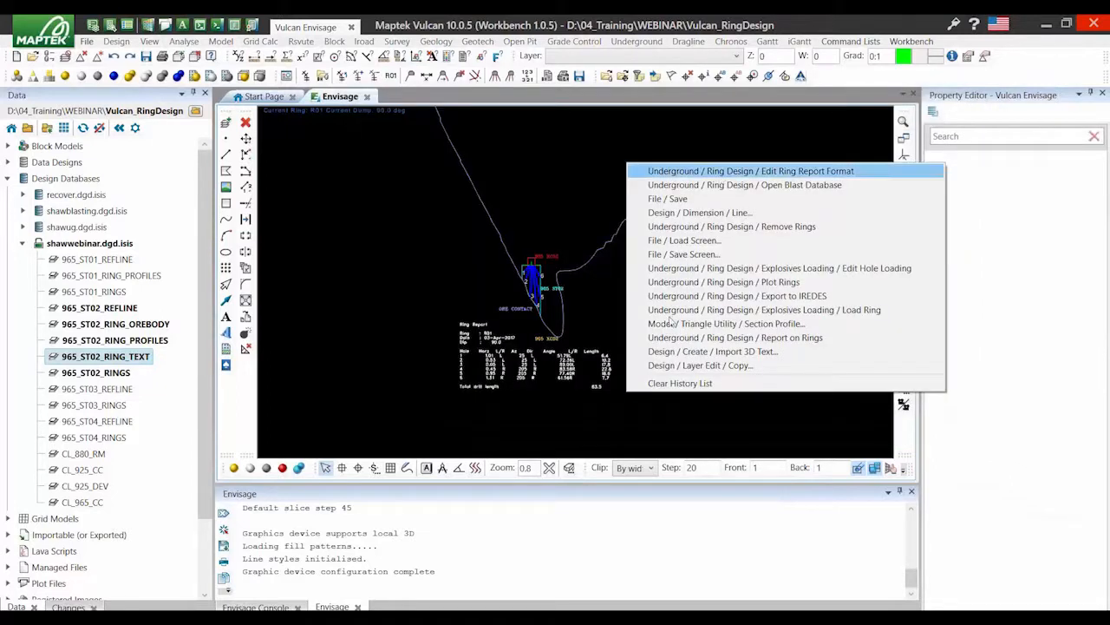
key(Return)
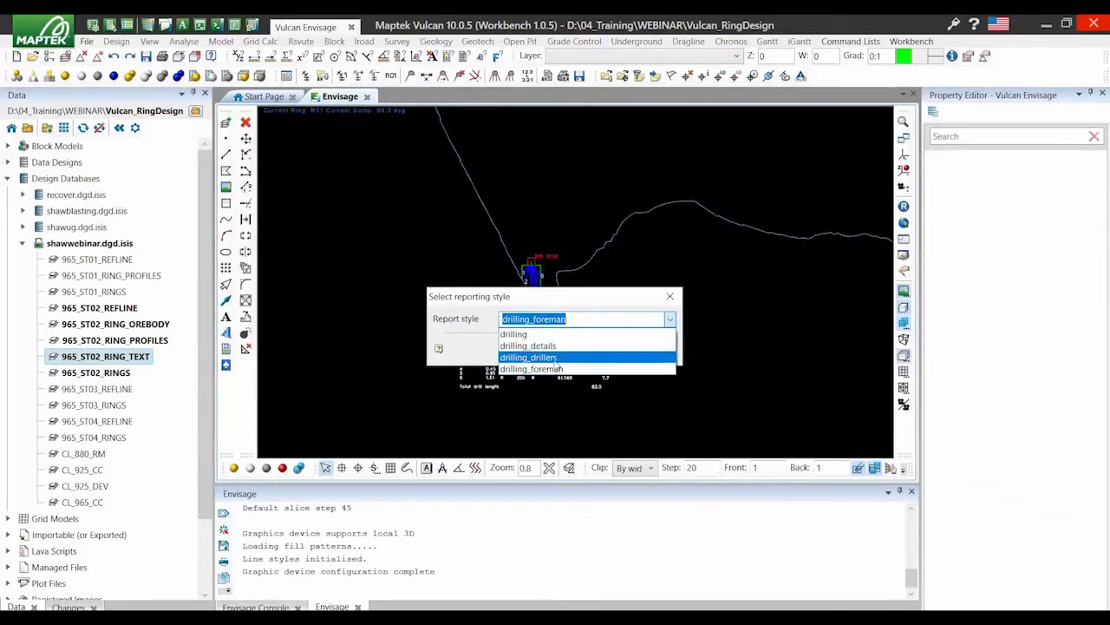
click(556, 357)
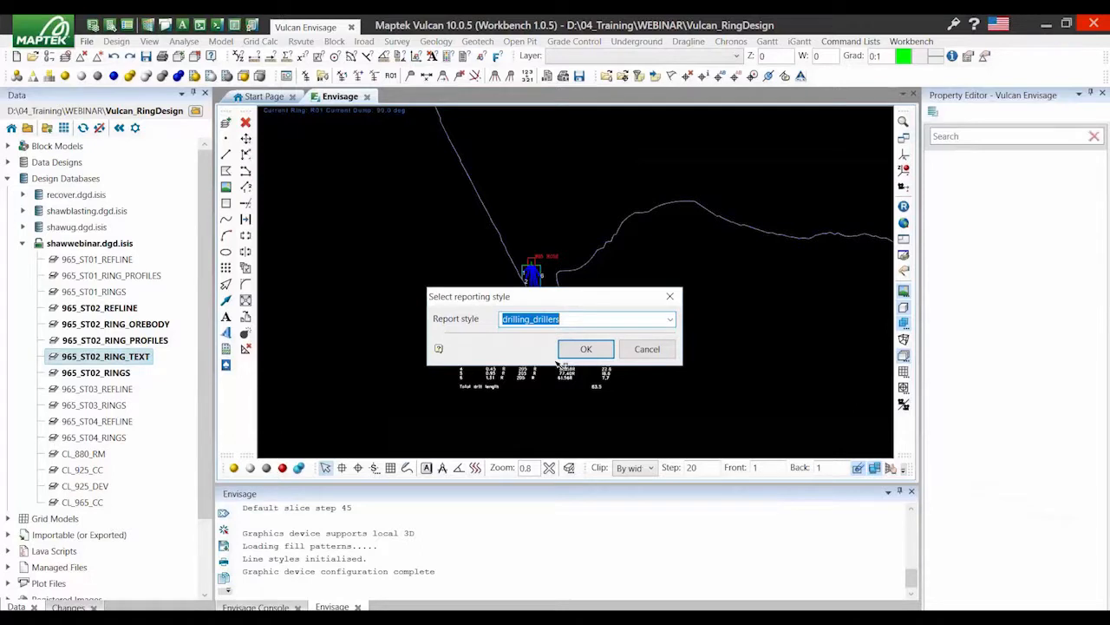
key(Return)
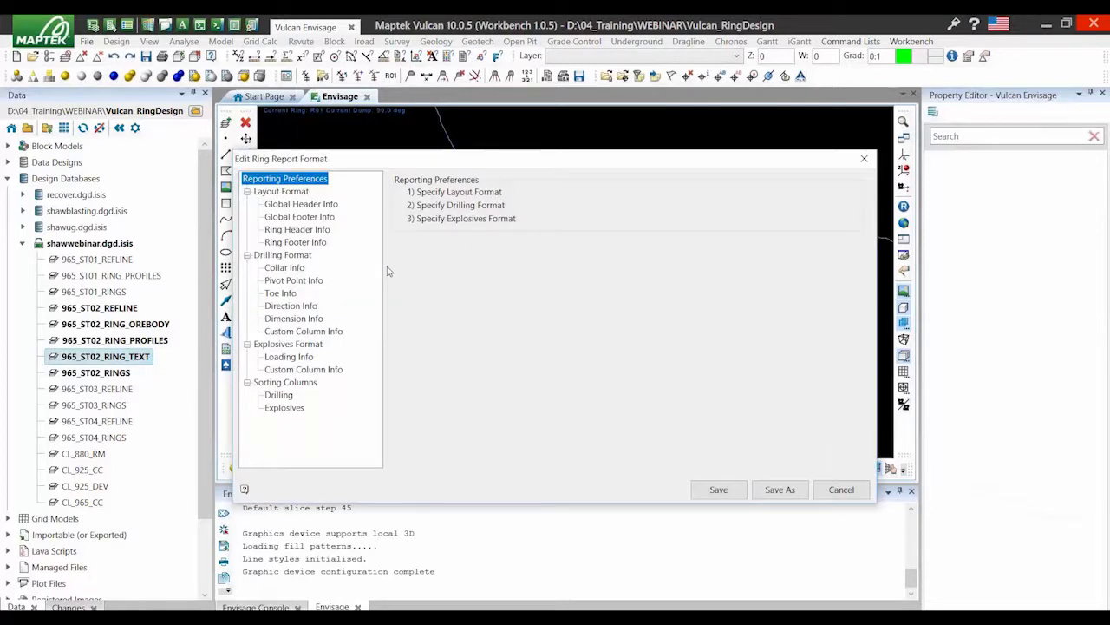
Check the collar, direction, drilling column order and explosives loading settings, and save the report format under the spec file name drilling_drillers
click(285, 268)
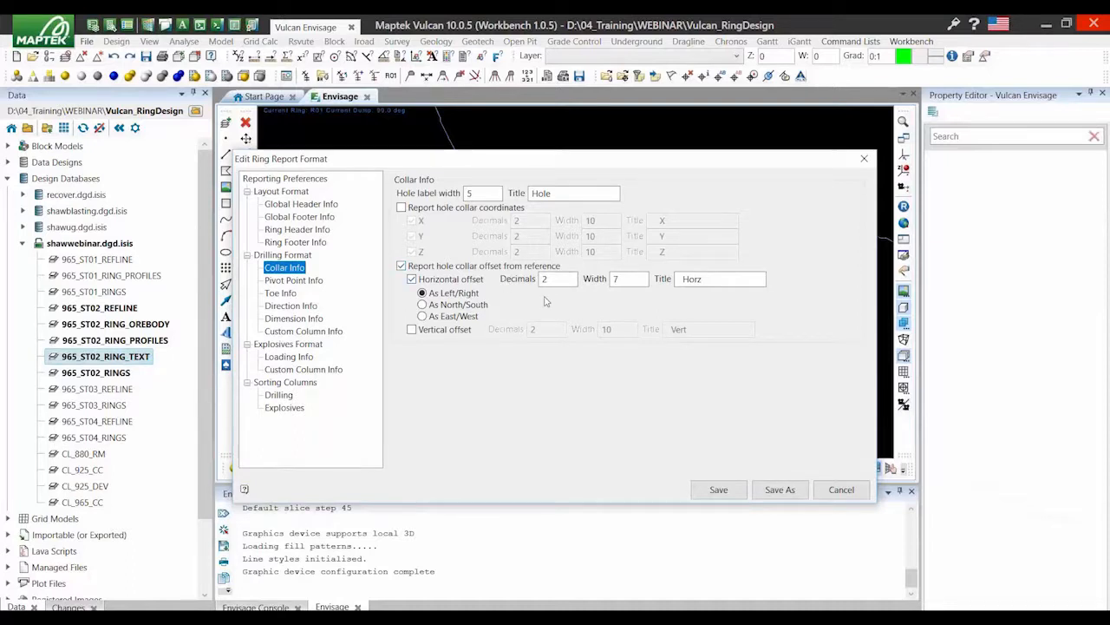
click(292, 306)
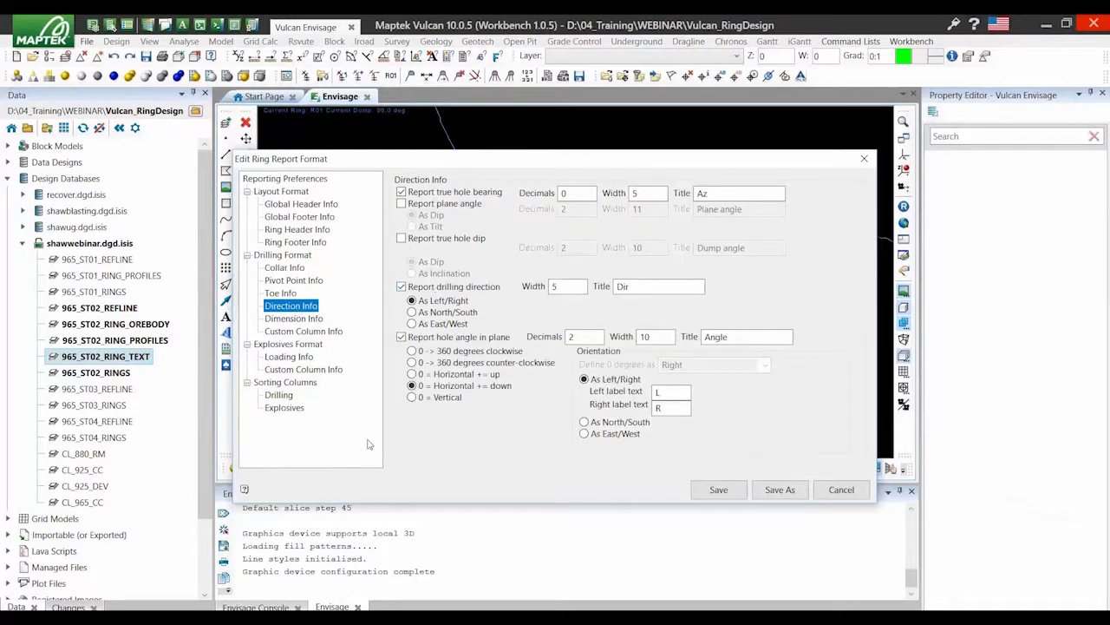
click(278, 395)
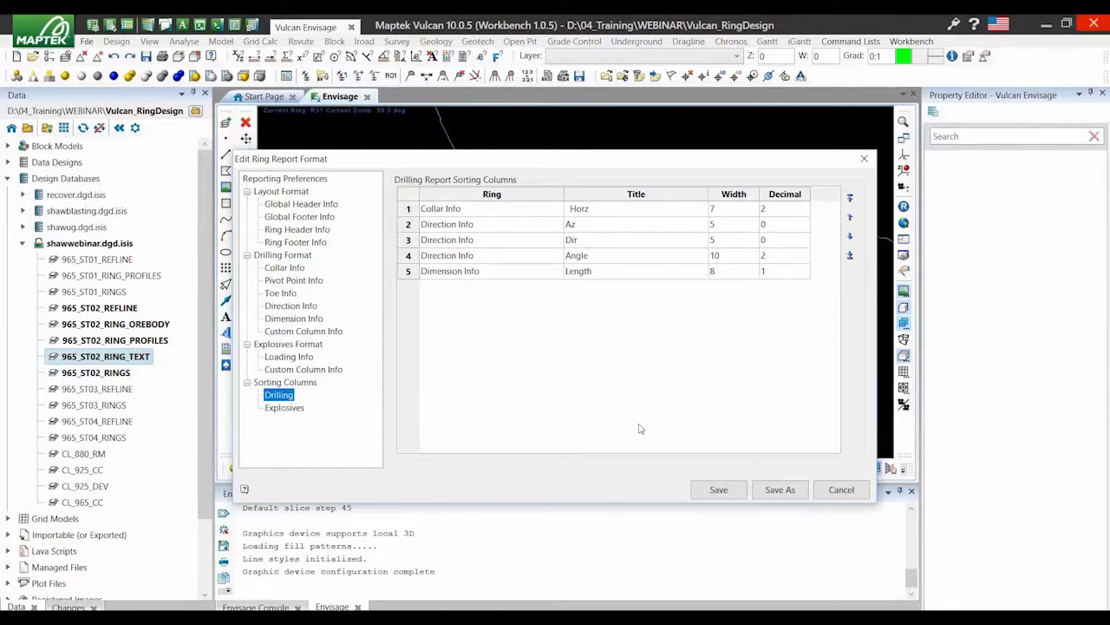
click(295, 357)
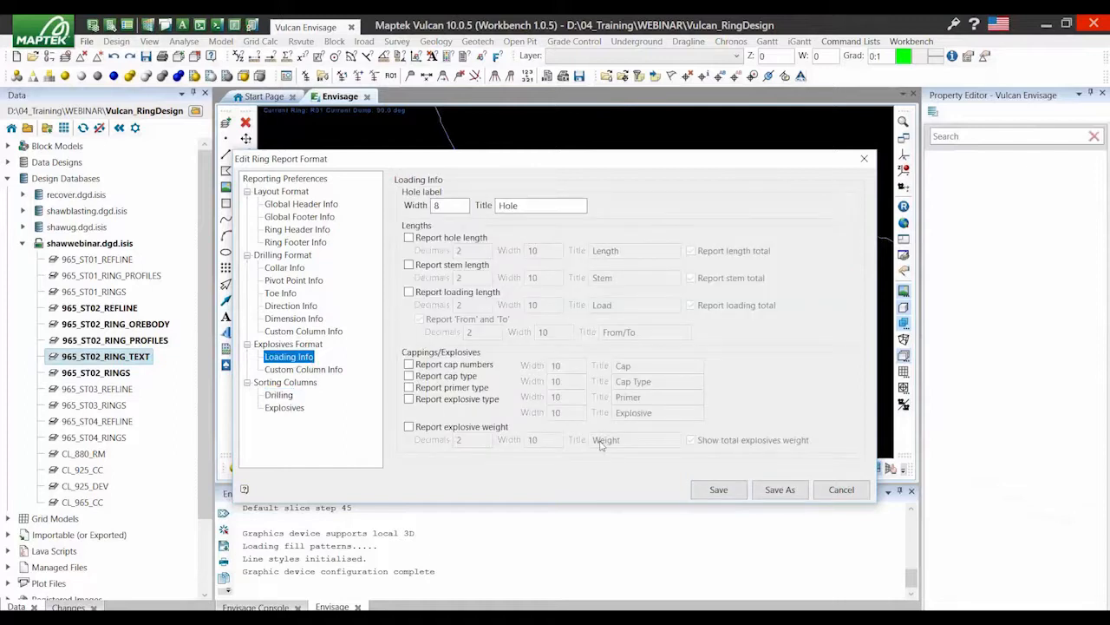
click(779, 490)
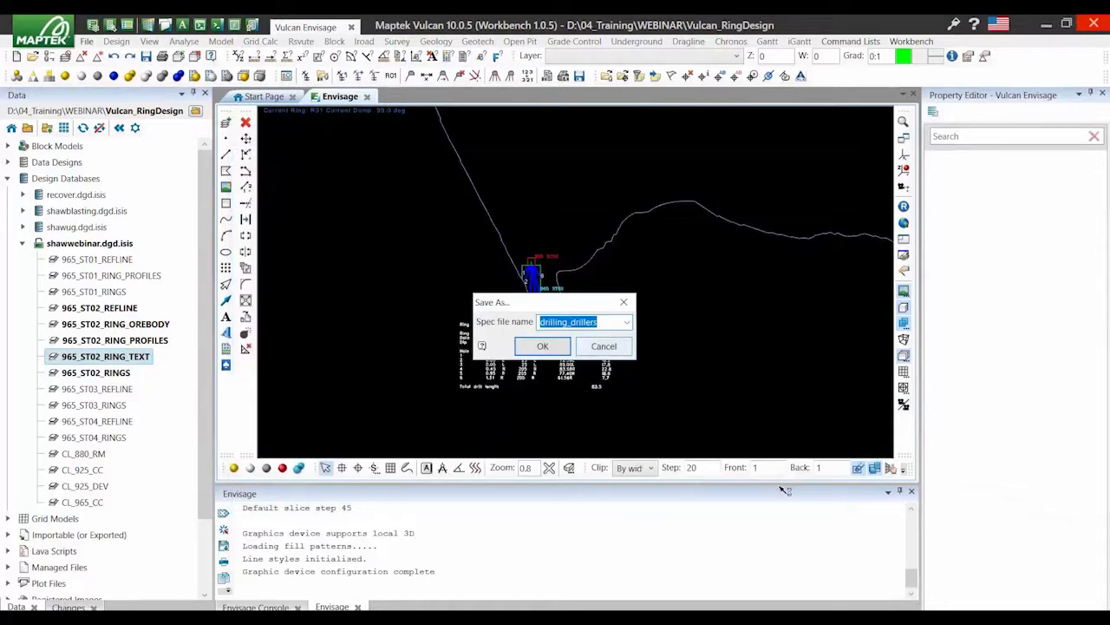
key(Return)
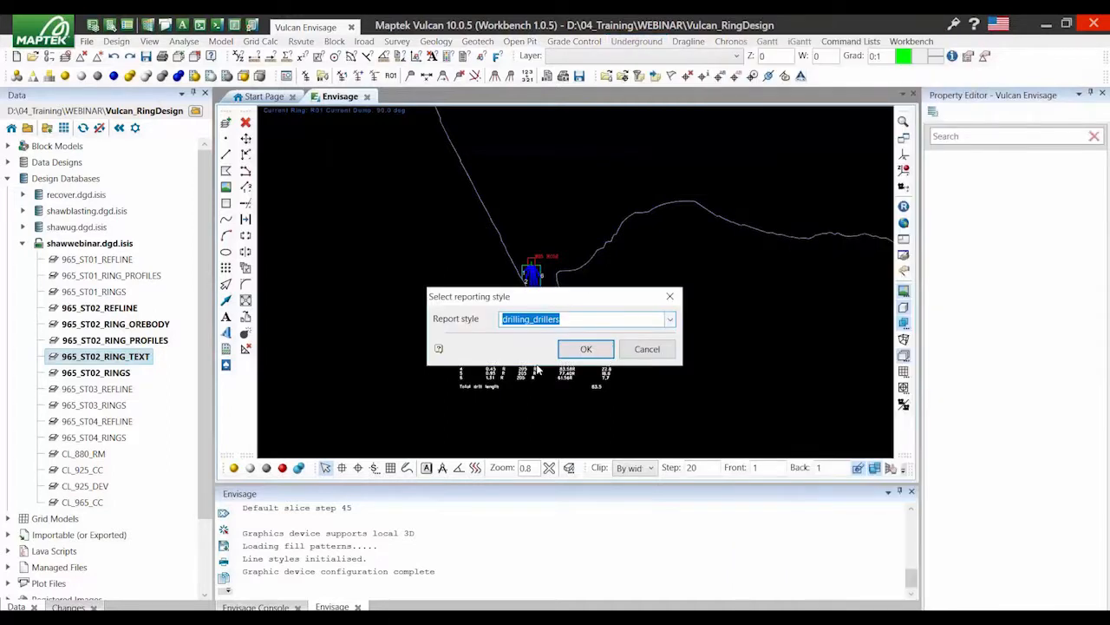
Open the drilling_foreman report style in the ring report format editor and save it as the active format
key(Down)
key(Return)
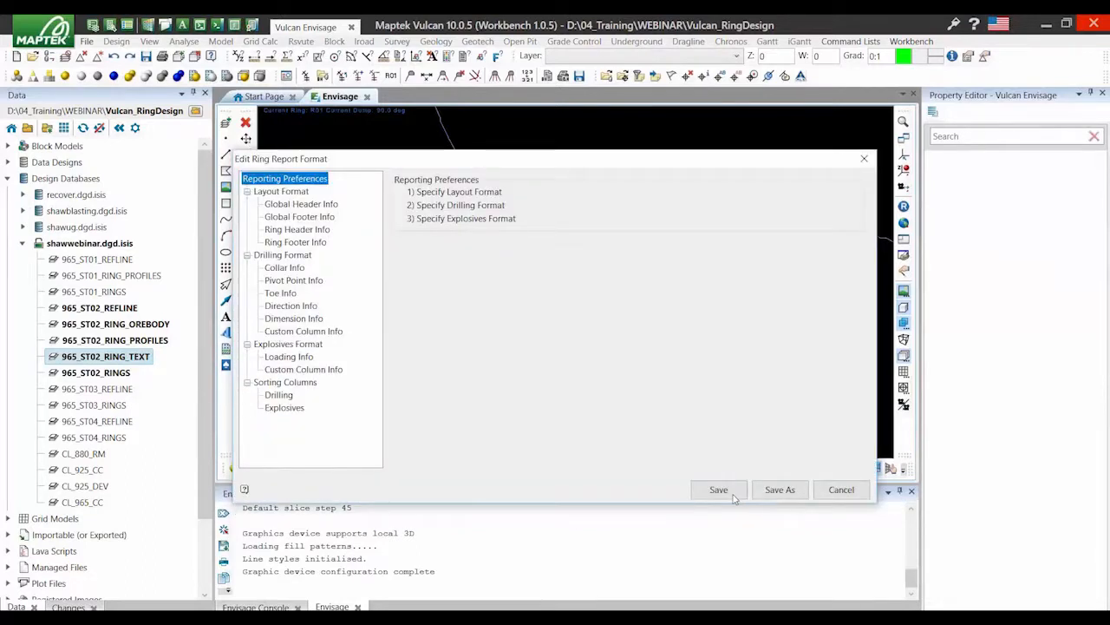
click(720, 491)
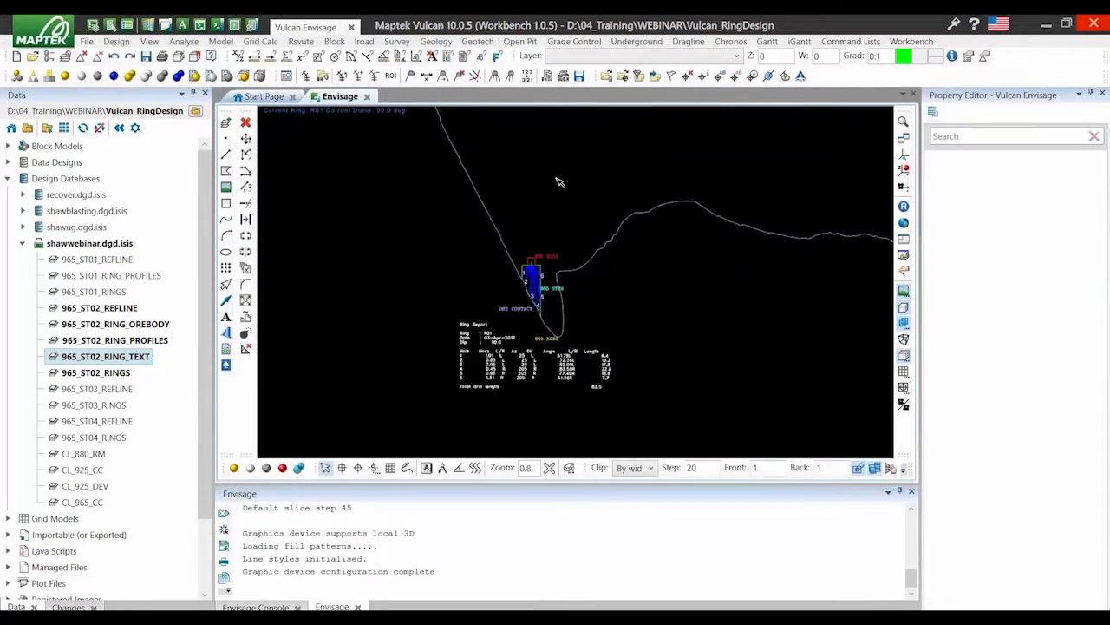
Start a Report on Rings for drilling only, without explosives, output to the CSV file 965_st02_r01
right_click(557, 182)
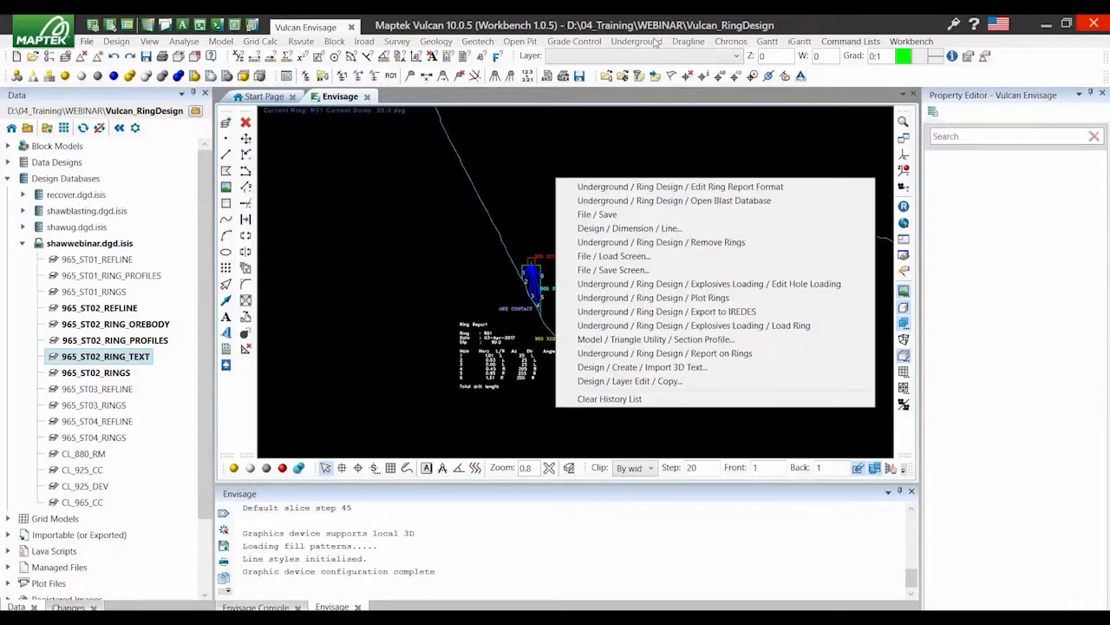
click(642, 42)
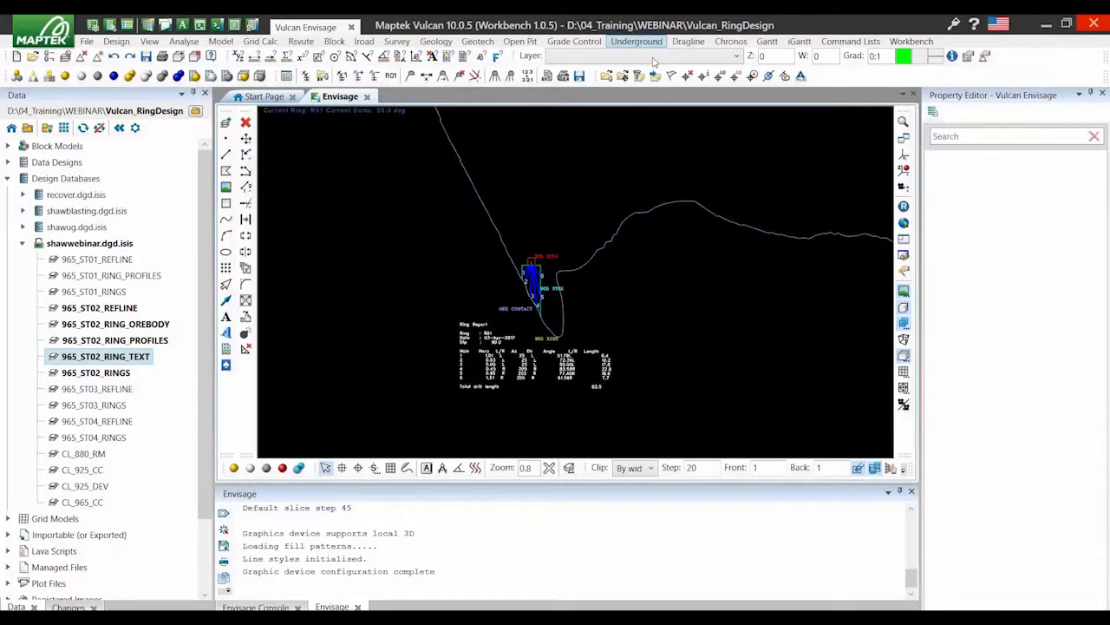
click(641, 41)
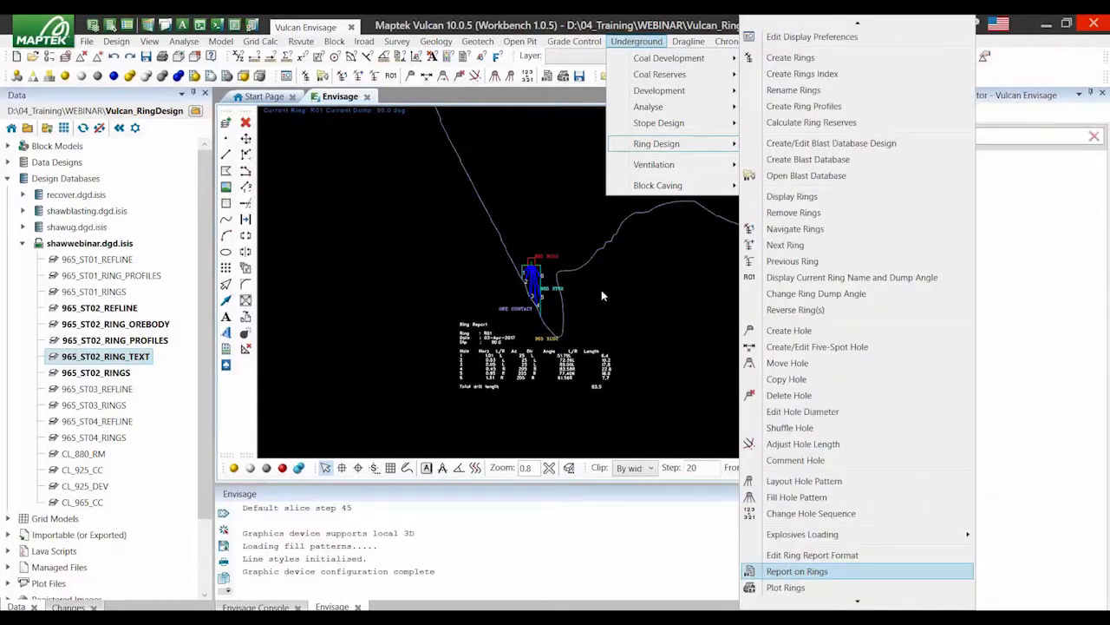
key(Return)
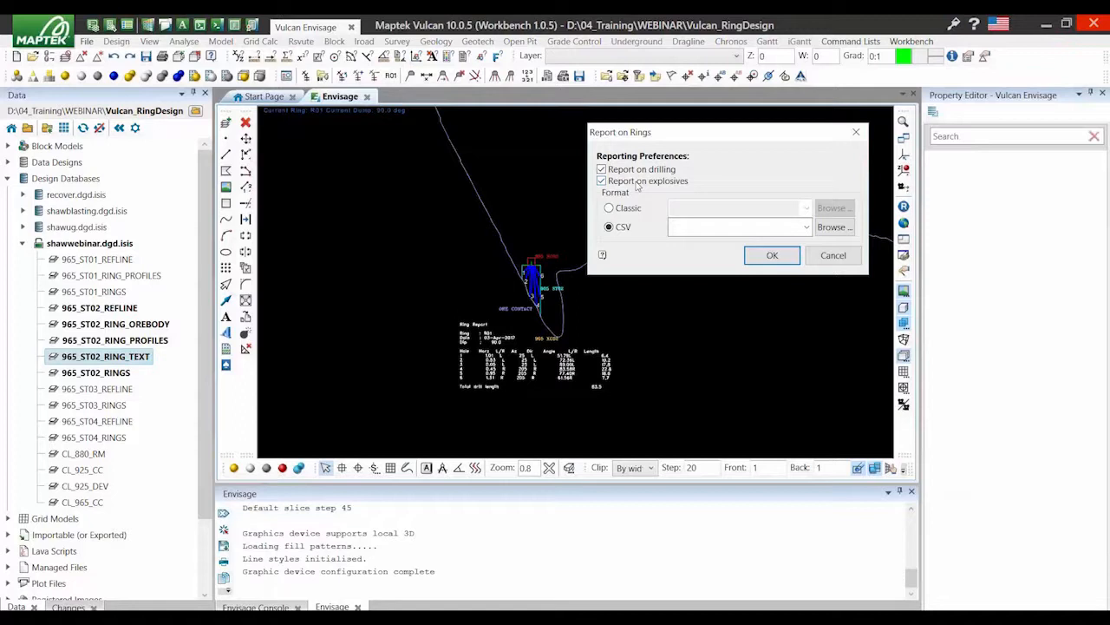
click(636, 182)
text(965_st02)
text(_r01)
click(772, 255)
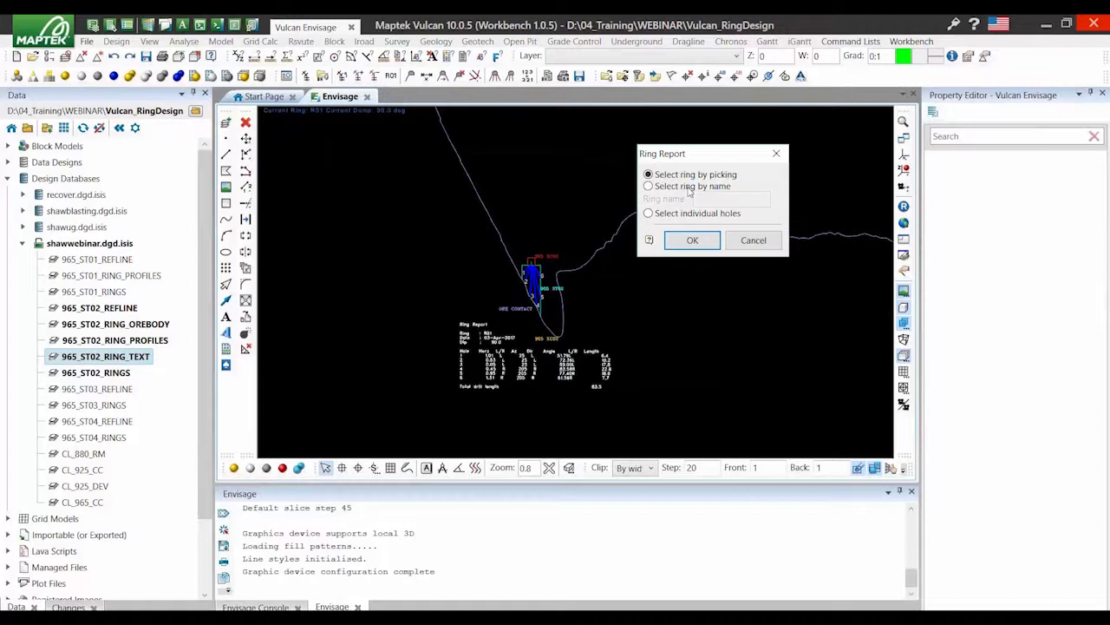
Select ring R01 by name to generate its report, review the console output and finish the ring report
click(685, 187)
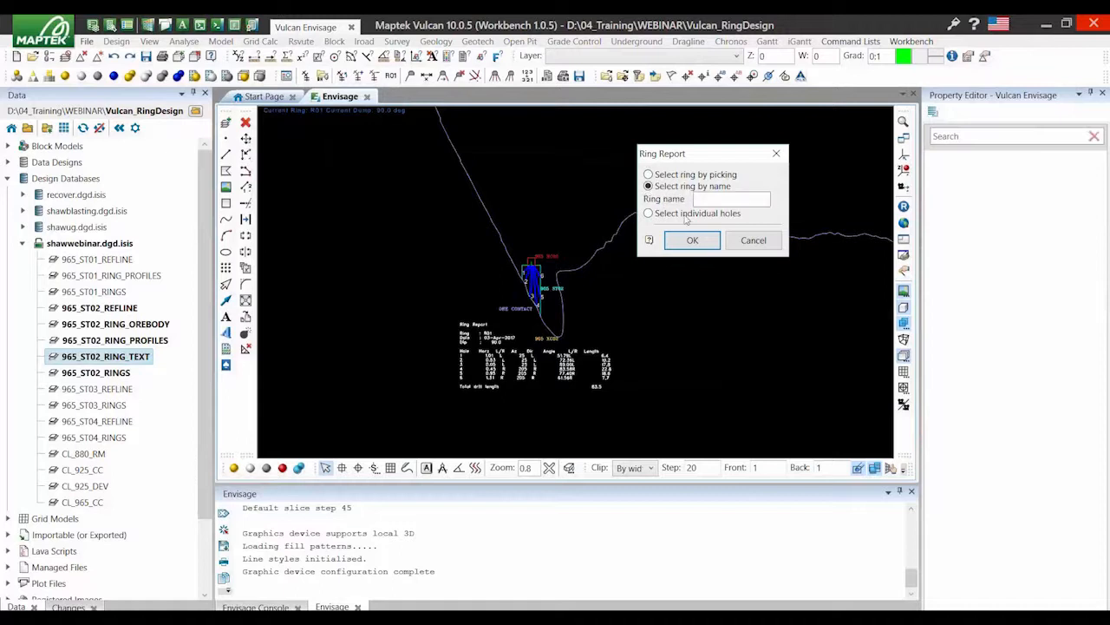
click(685, 215)
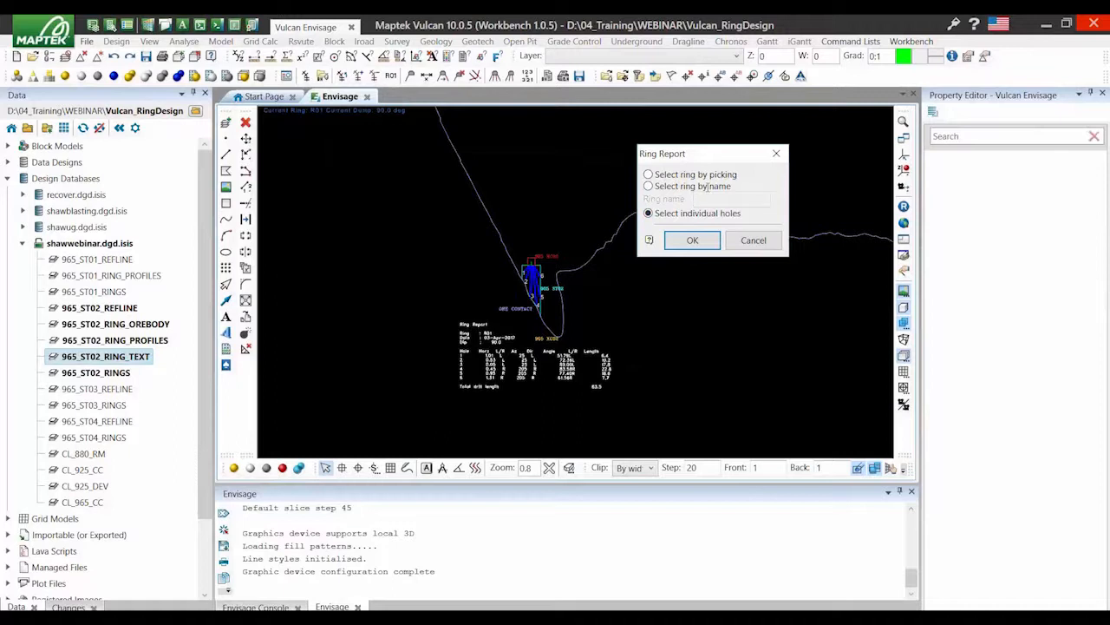
click(707, 186)
text(R0)
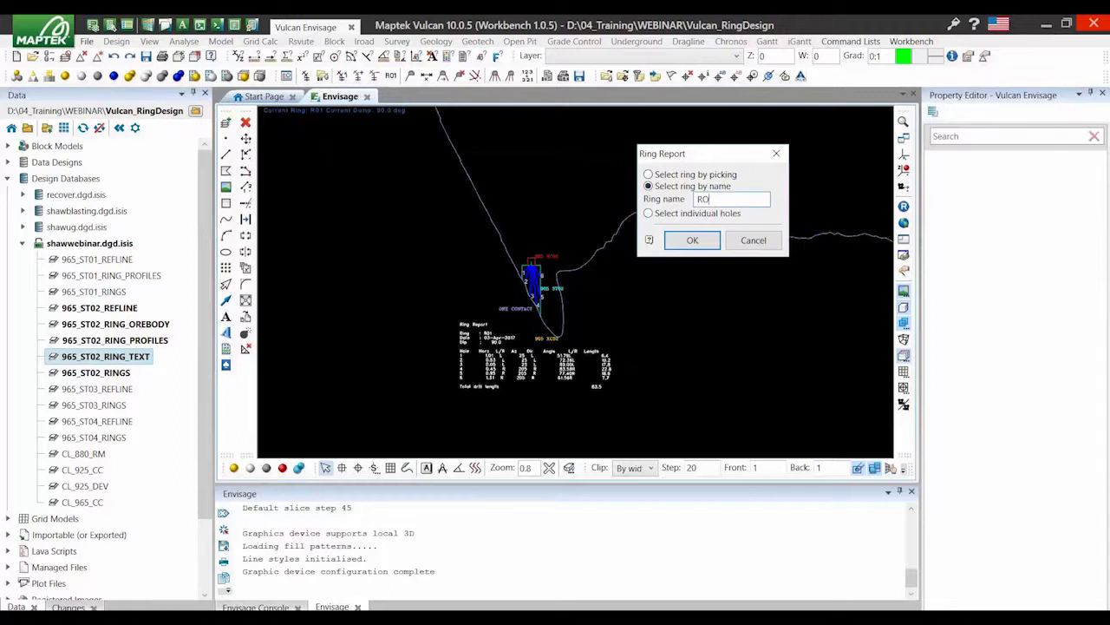
text(1)
click(710, 247)
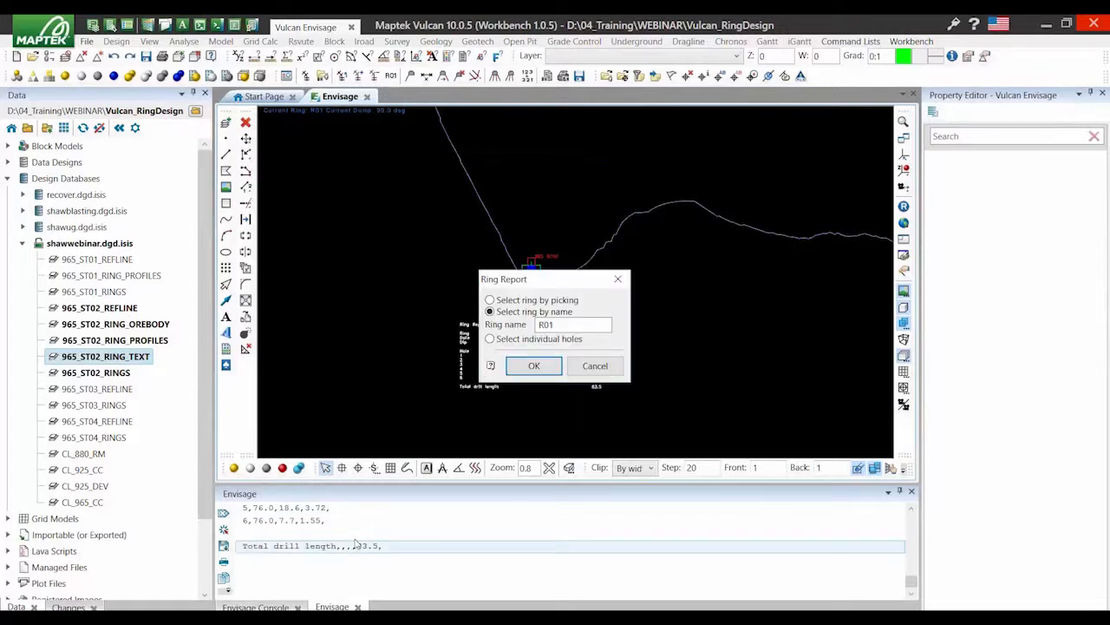
scroll(355, 544, up, 2)
scroll(356, 542, up, 1)
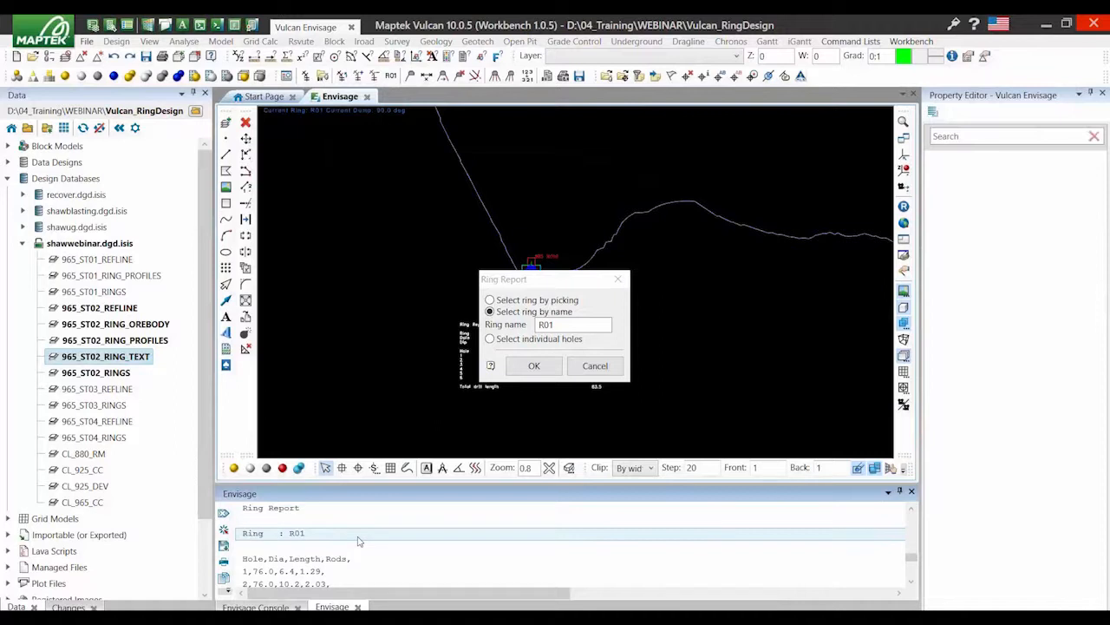
scroll(358, 542, down, 4)
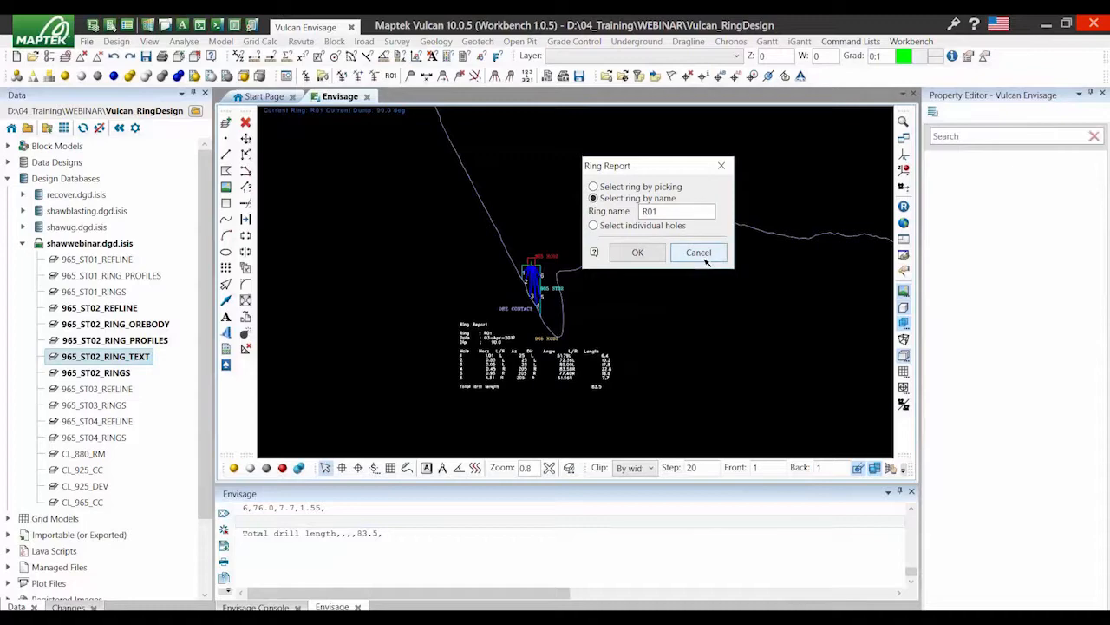
click(699, 255)
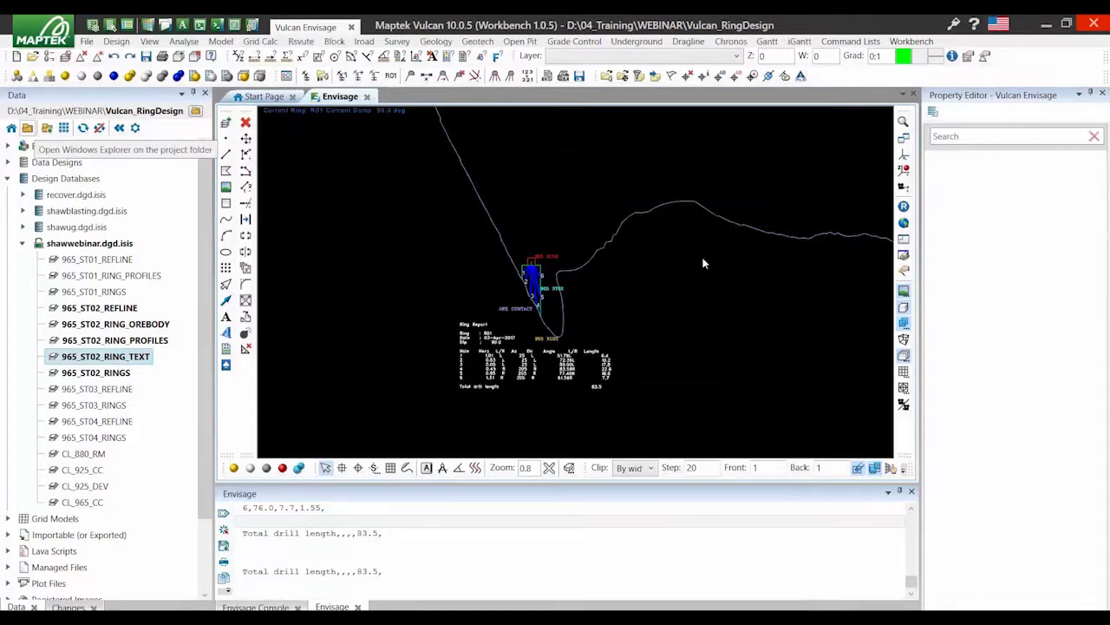
Open the 965_st02_r01 report from the project folder in Excel, look it over, and return to Vulcan
click(27, 127)
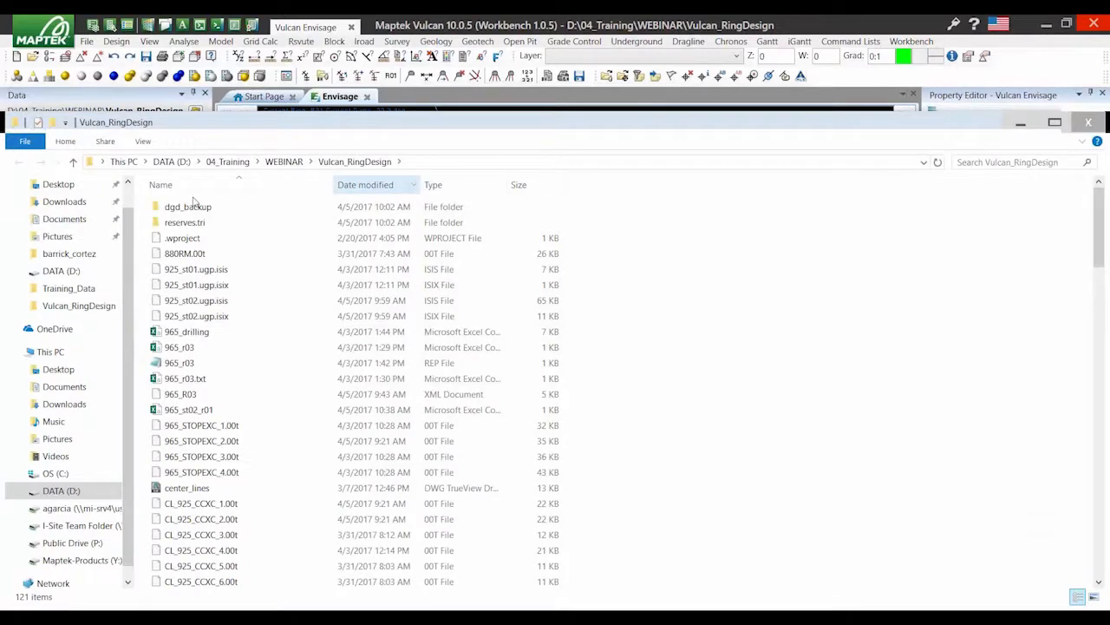
double_click(182, 209)
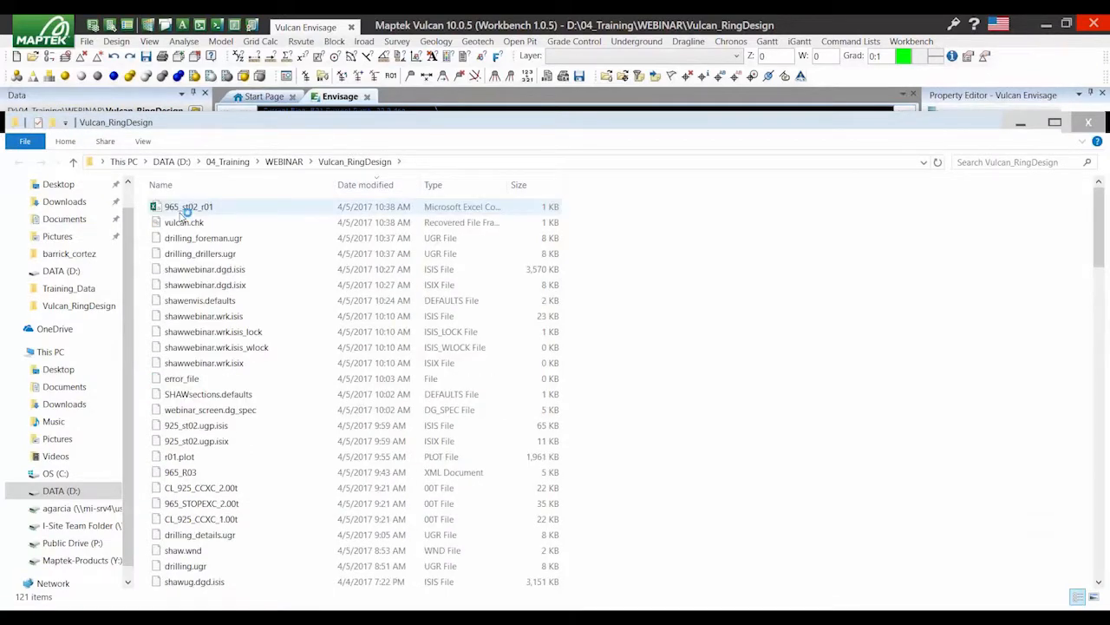
click(179, 208)
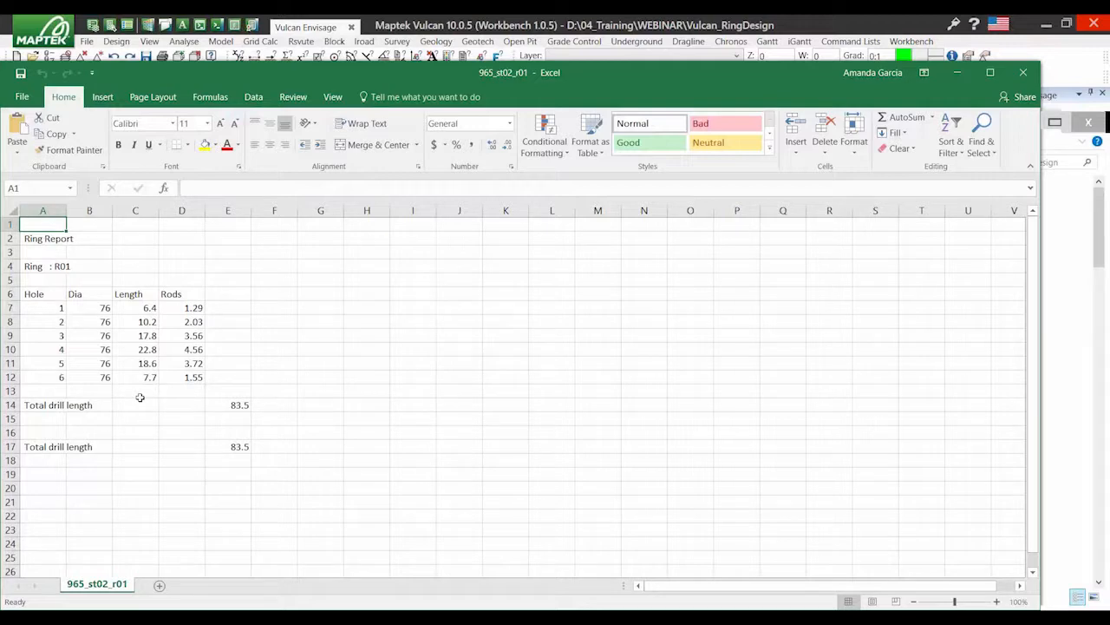
click(960, 73)
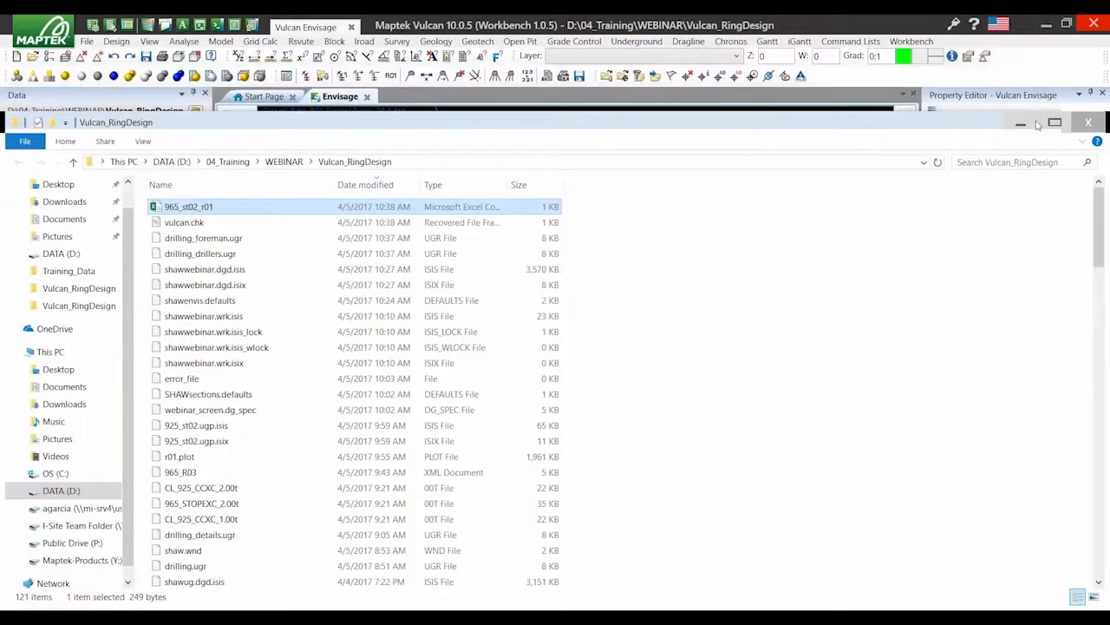
click(1022, 123)
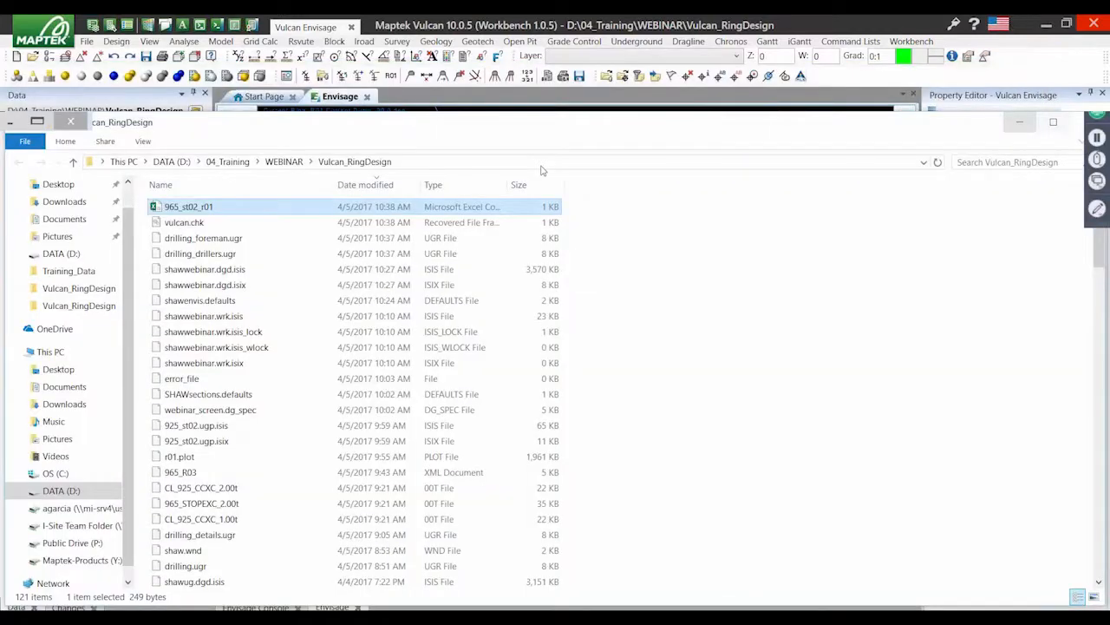
Start another drilling-only Report on Rings, output to the CSV file 965_st02.csv
right_click(542, 170)
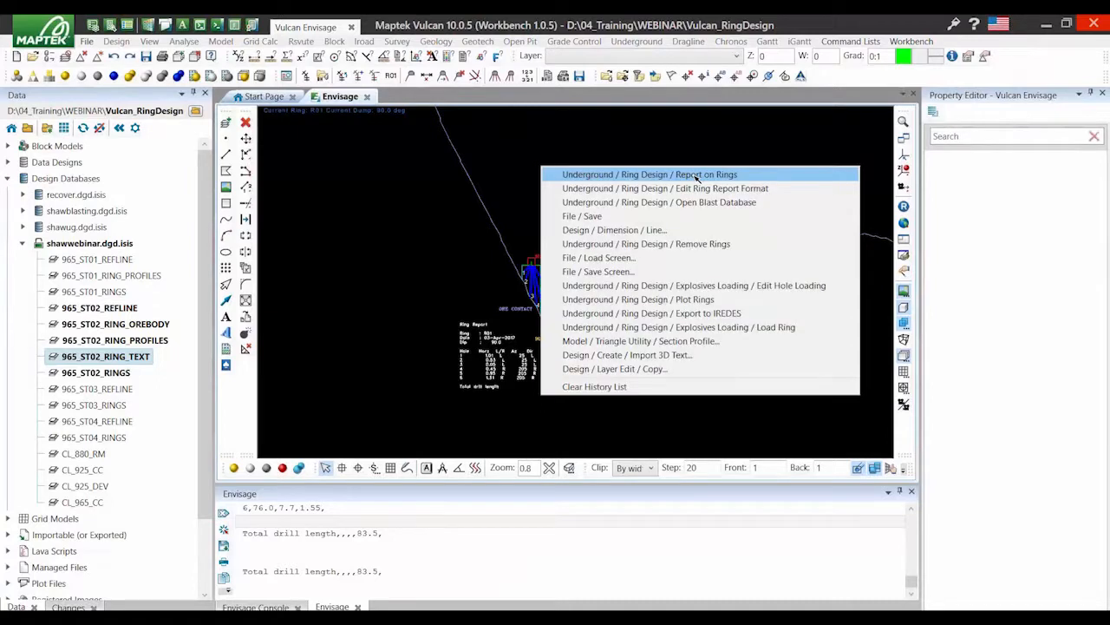
click(695, 175)
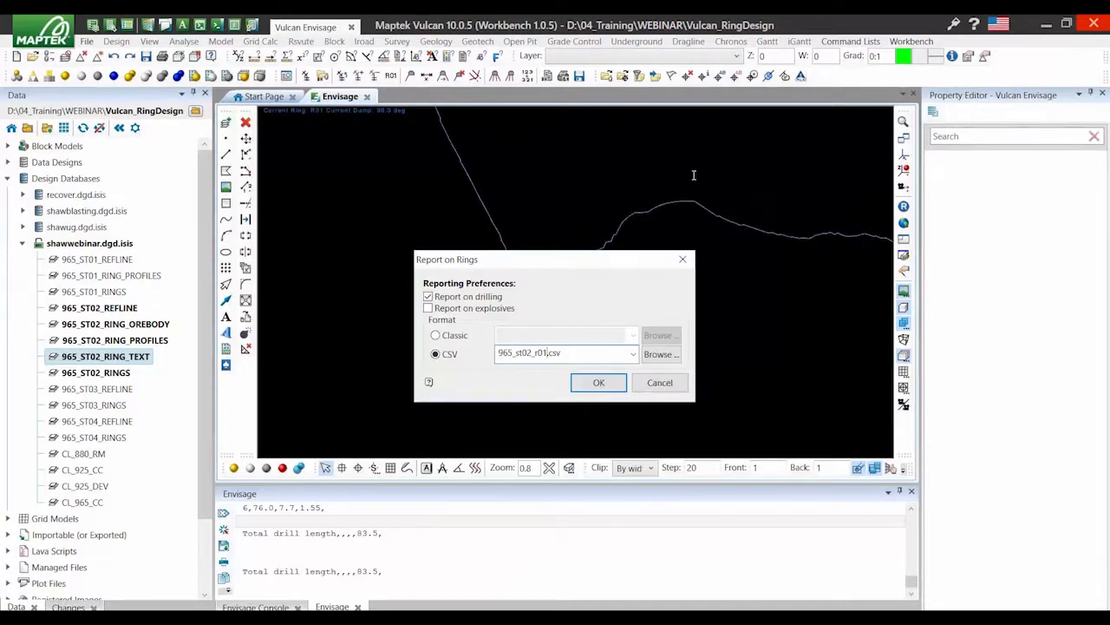
key(BackSpace)
key(BackSpace)
key(BackSpace)
key(BackSpace)
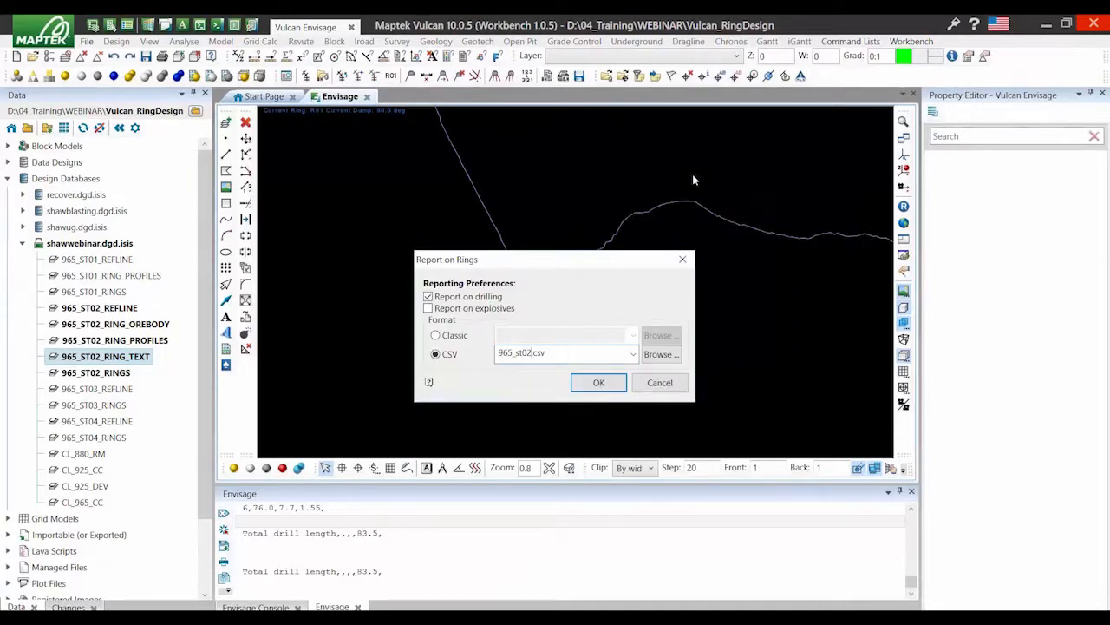
click(583, 380)
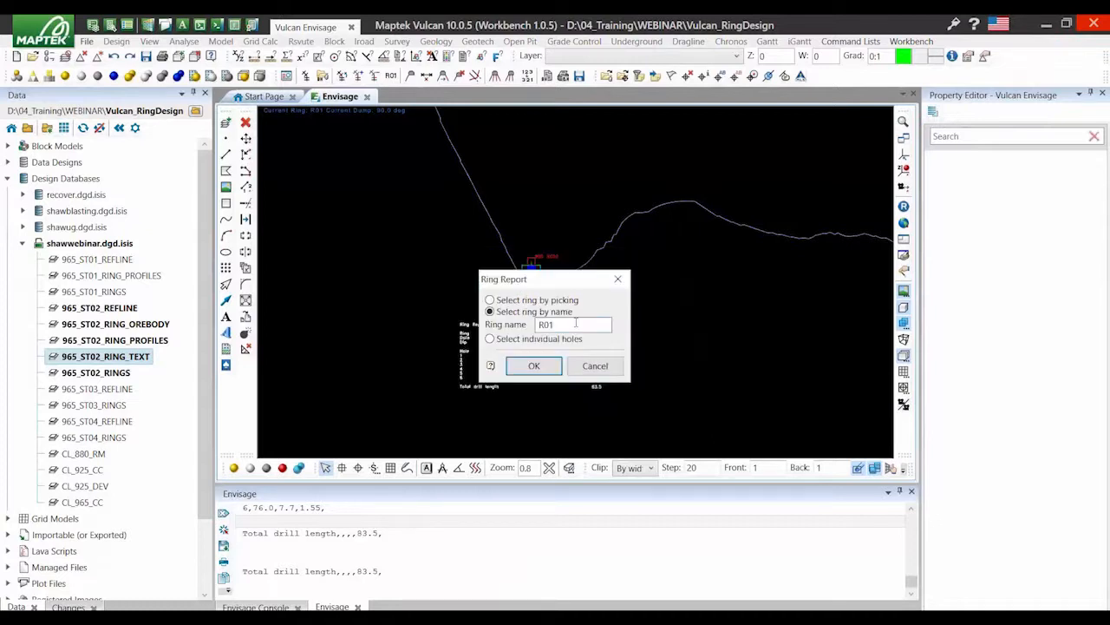
Report on all rings by using the wildcard * as the ring name, review the console output and finish the report
click(575, 324)
key(BackSpace)
key(BackSpace)
text(*)
key(BackSpace)
text(0)
key(BackSpace)
key(BackSpace)
key(BackSpace)
text(*)
click(542, 371)
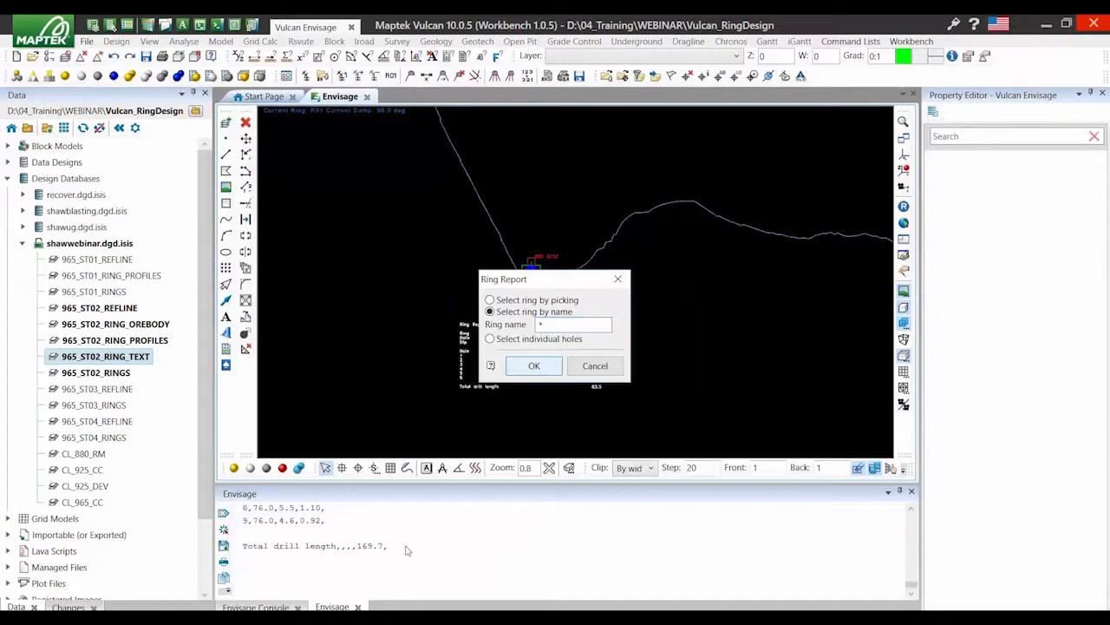
click(376, 546)
scroll(376, 545, up, 4)
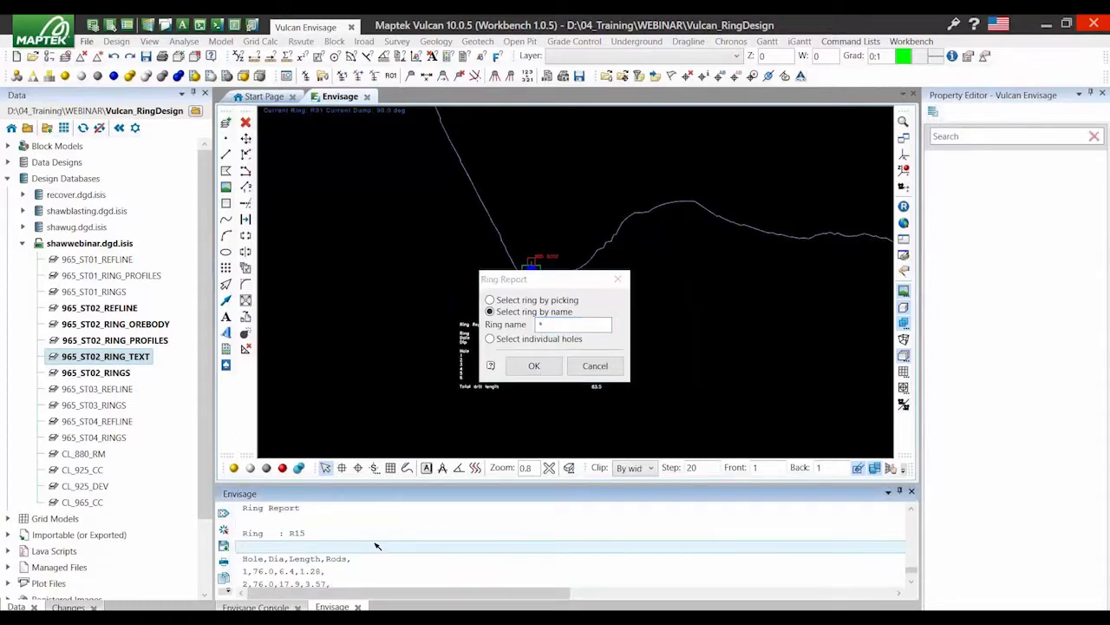
scroll(377, 546, down, 5)
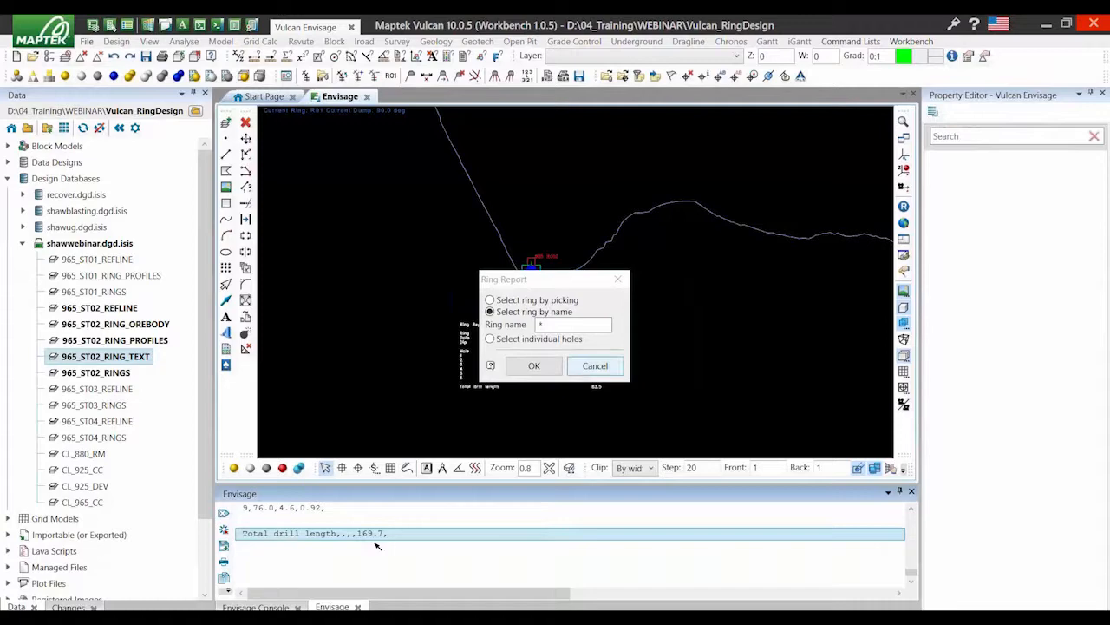
click(595, 365)
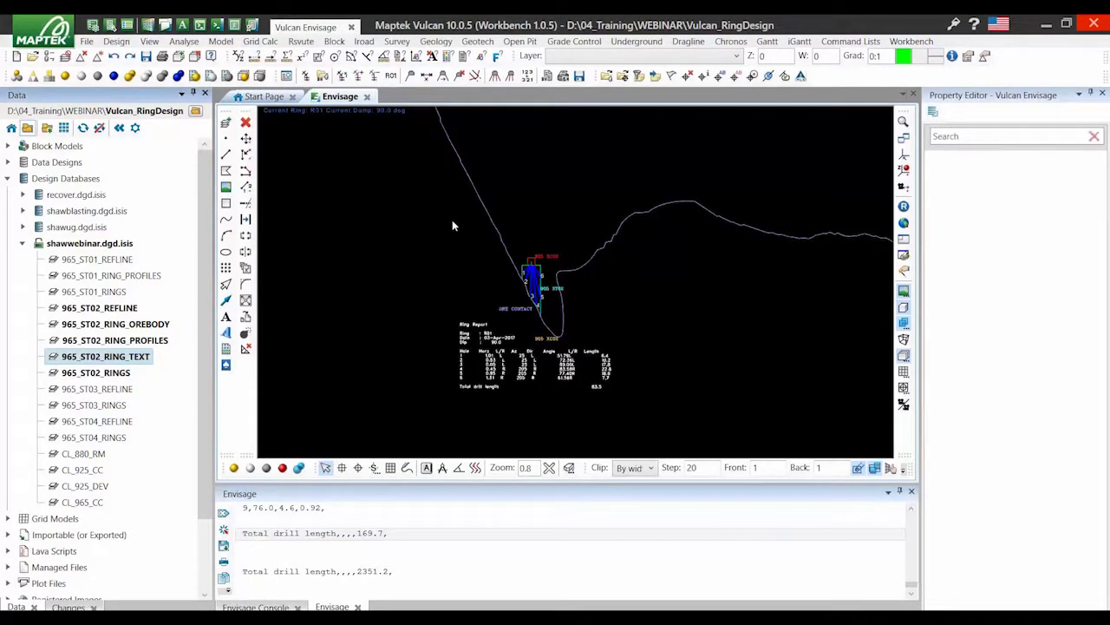
Open the 965_st02 report from the project folder in Excel, examine it through to the final total drill length, and return to Vulcan
click(196, 111)
click(196, 208)
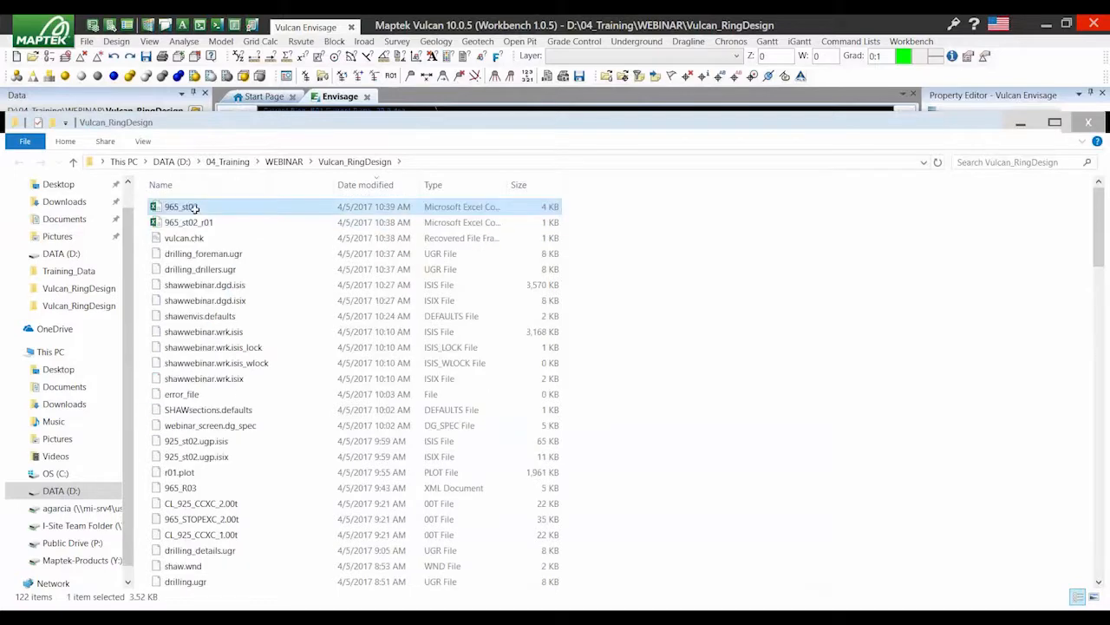
double_click(195, 208)
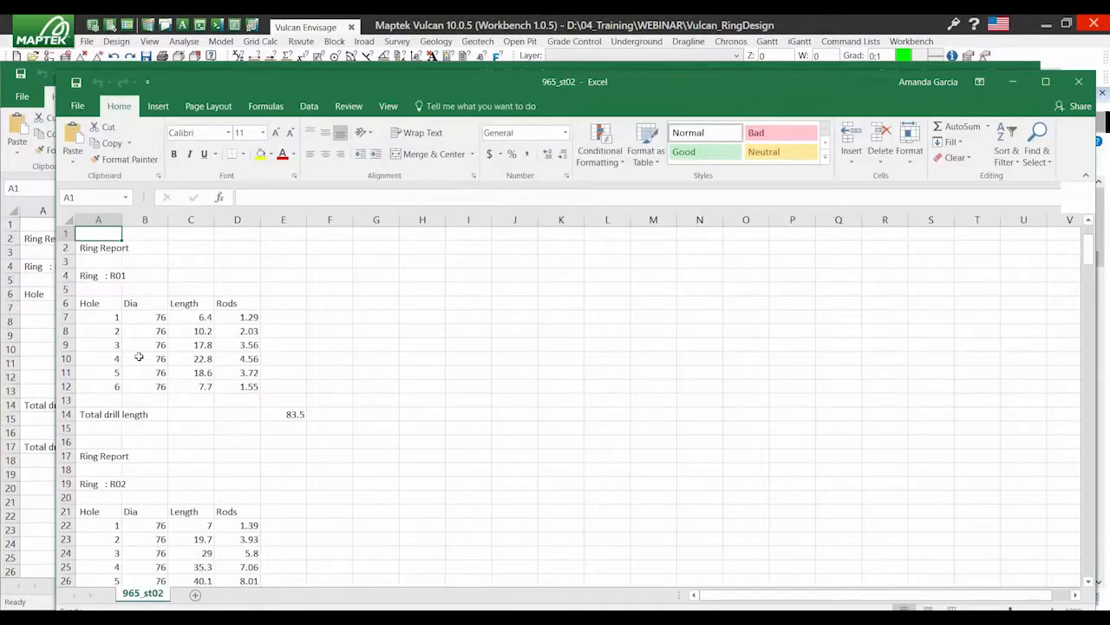
scroll(139, 357, down, 4)
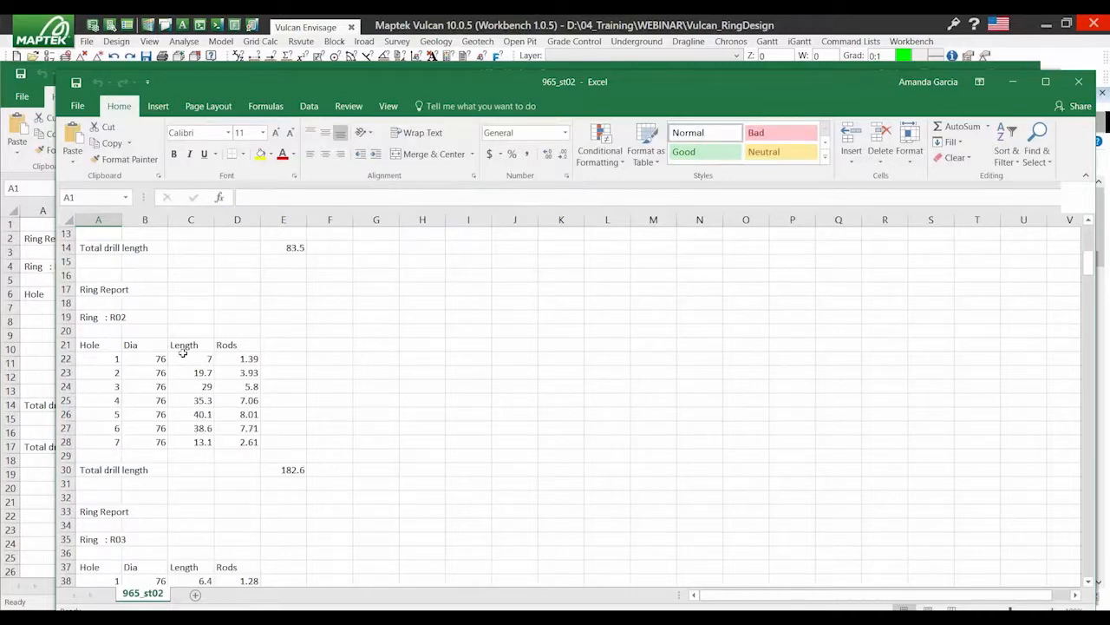
scroll(276, 362, down, 13)
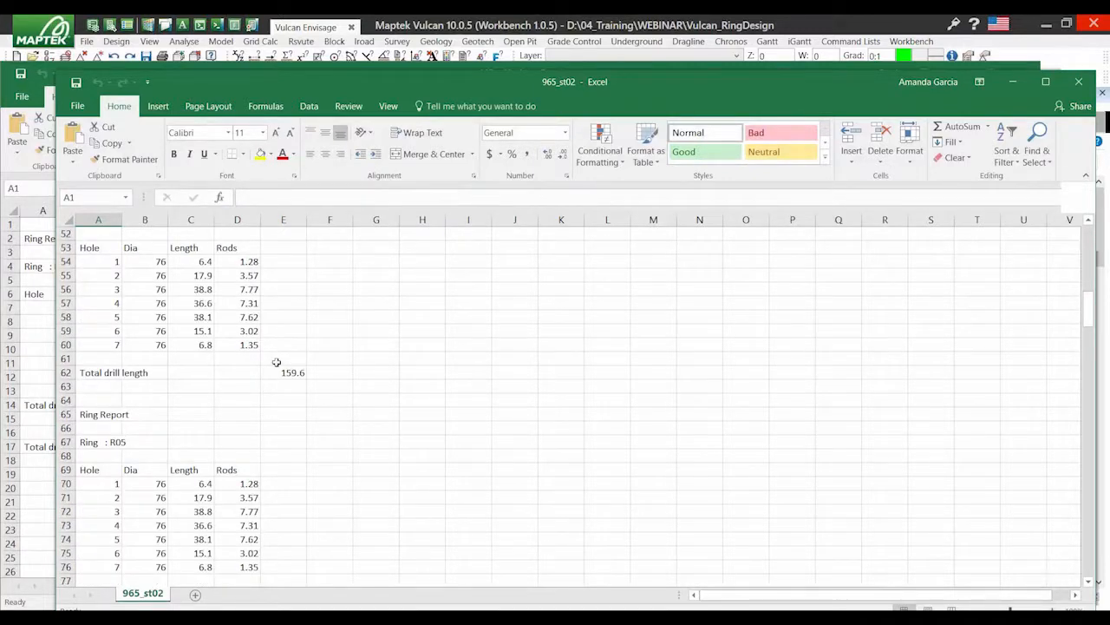
scroll(275, 362, down, 20)
scroll(293, 365, down, 20)
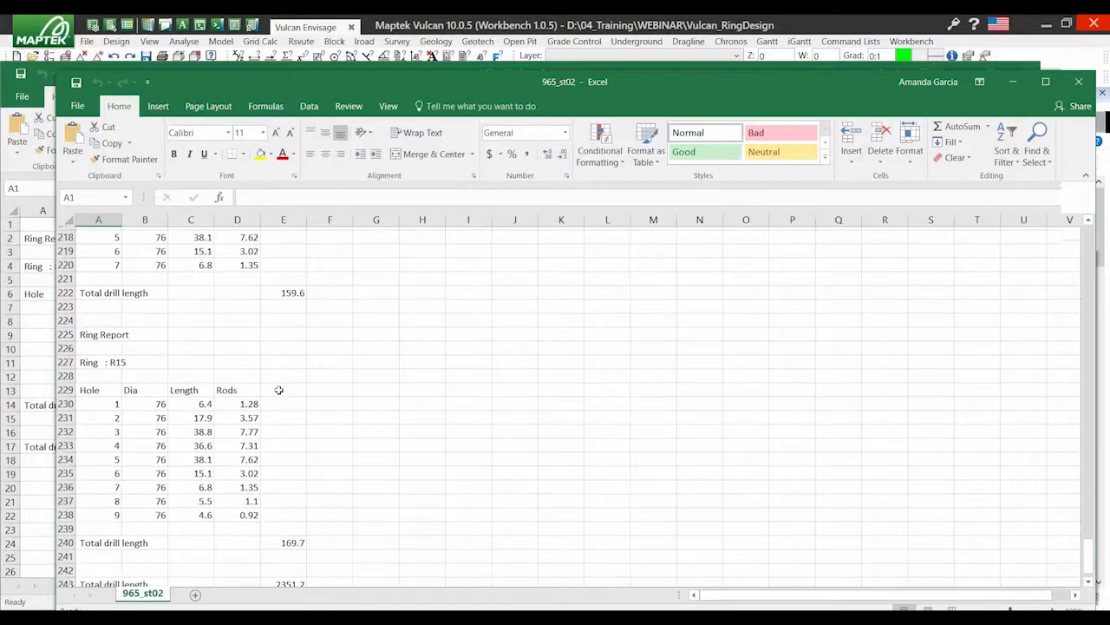
scroll(279, 390, down, 5)
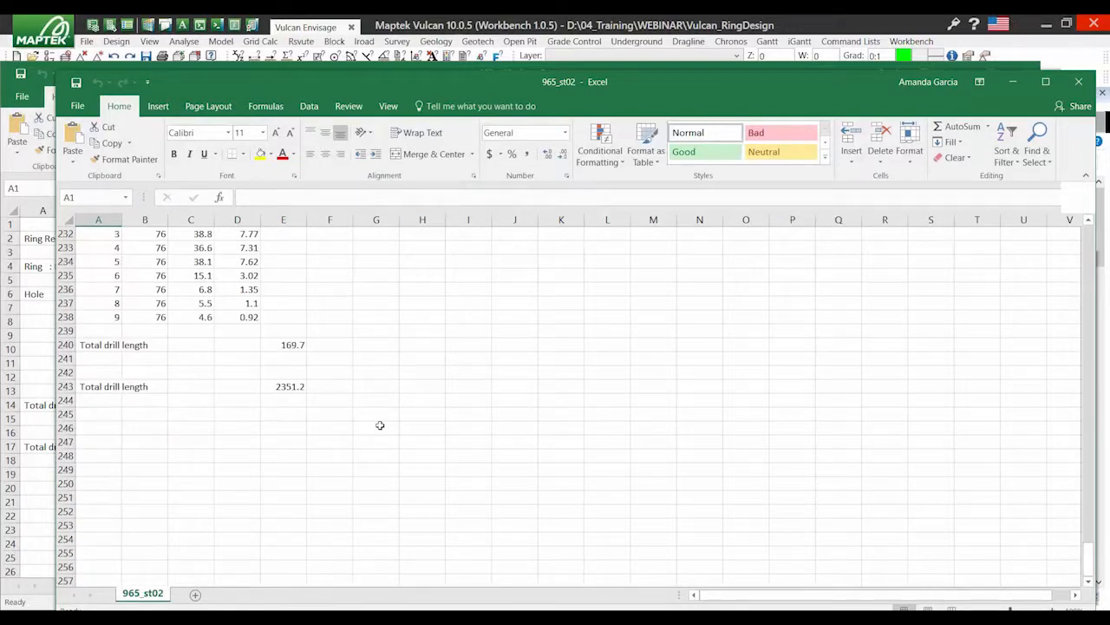
key(ctrl+End)
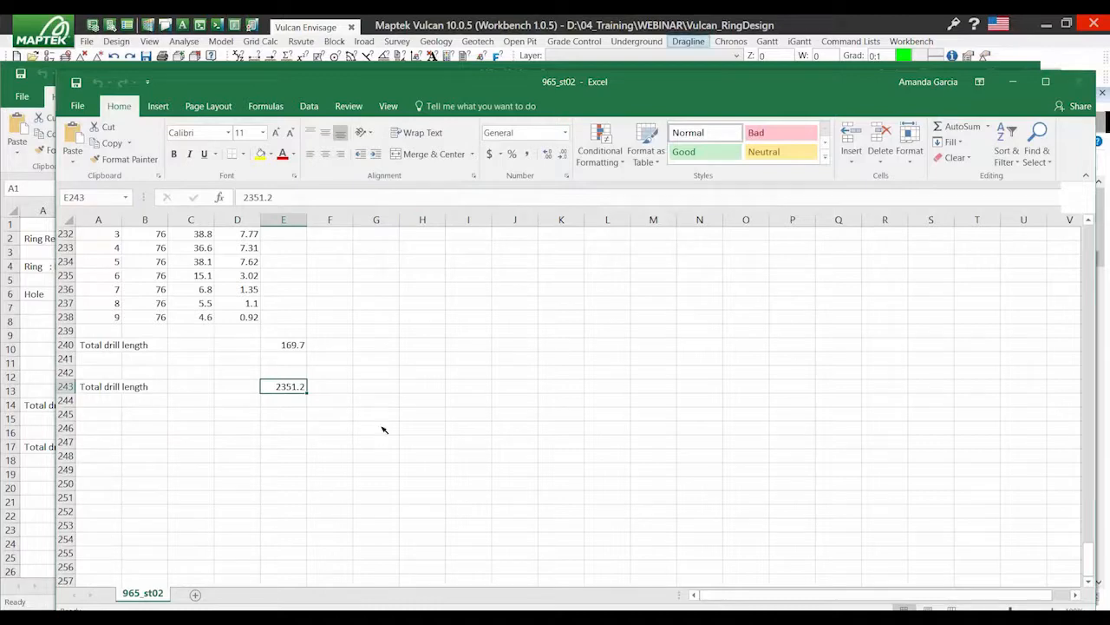
key(alt+Tab)
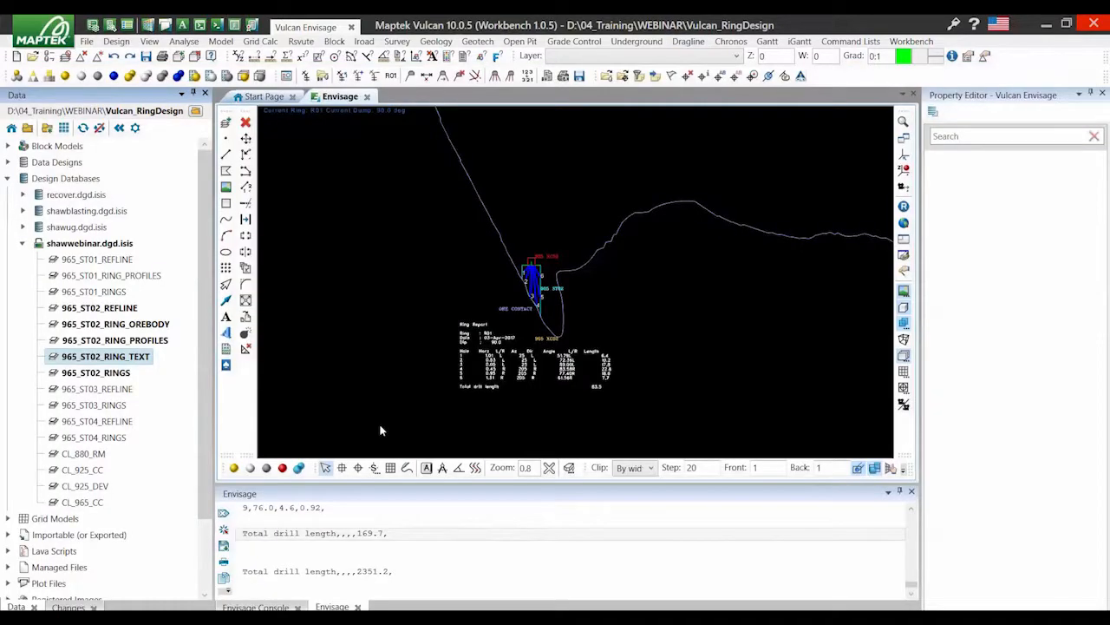
right_click(668, 295)
click(640, 183)
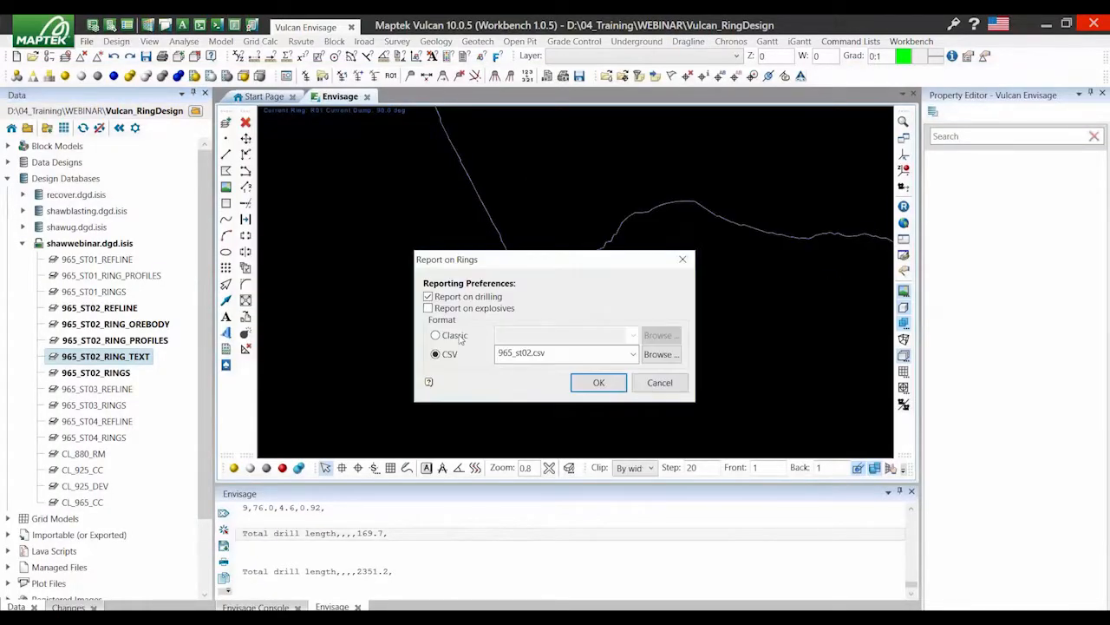
click(457, 336)
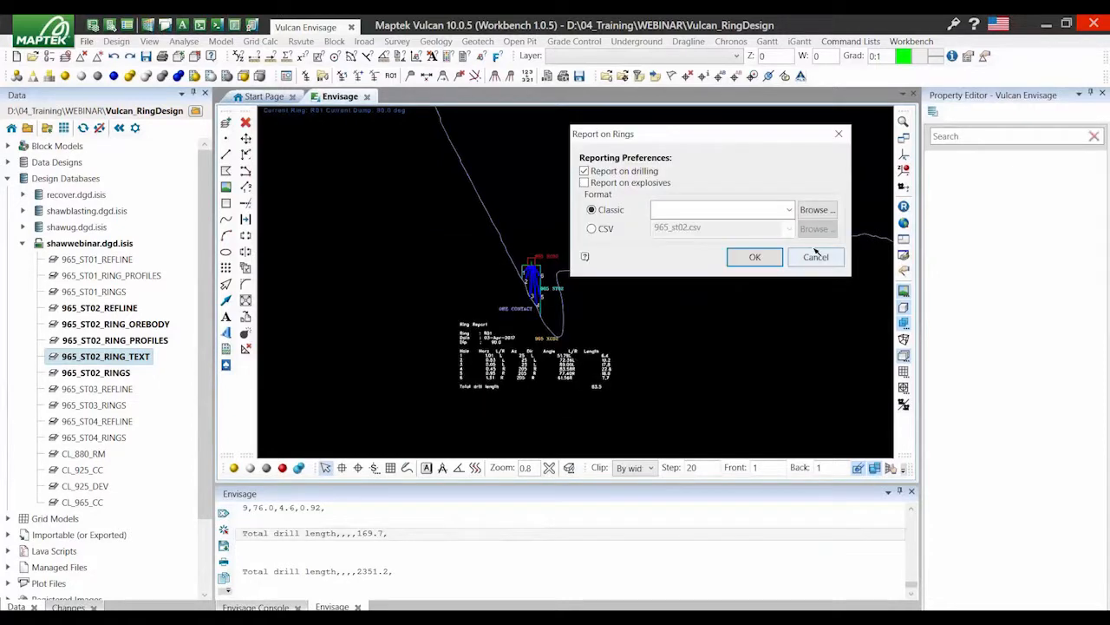
click(815, 255)
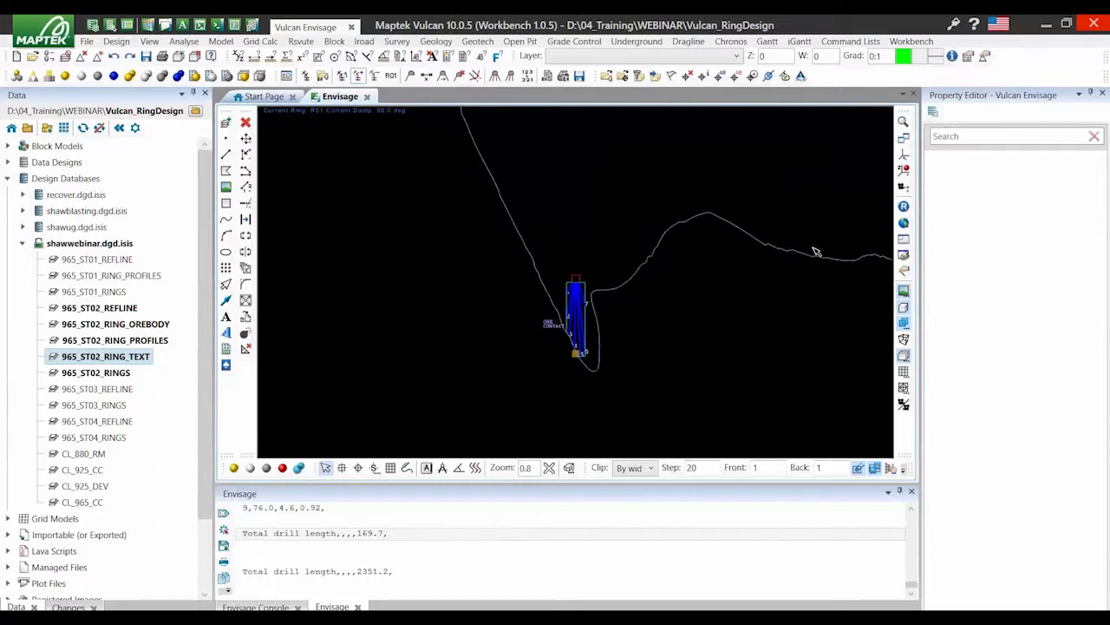
Display ring R02 and start a drilling-only Report on Rings in Classic format, output to the file r02
scroll(455, 155, down, 2)
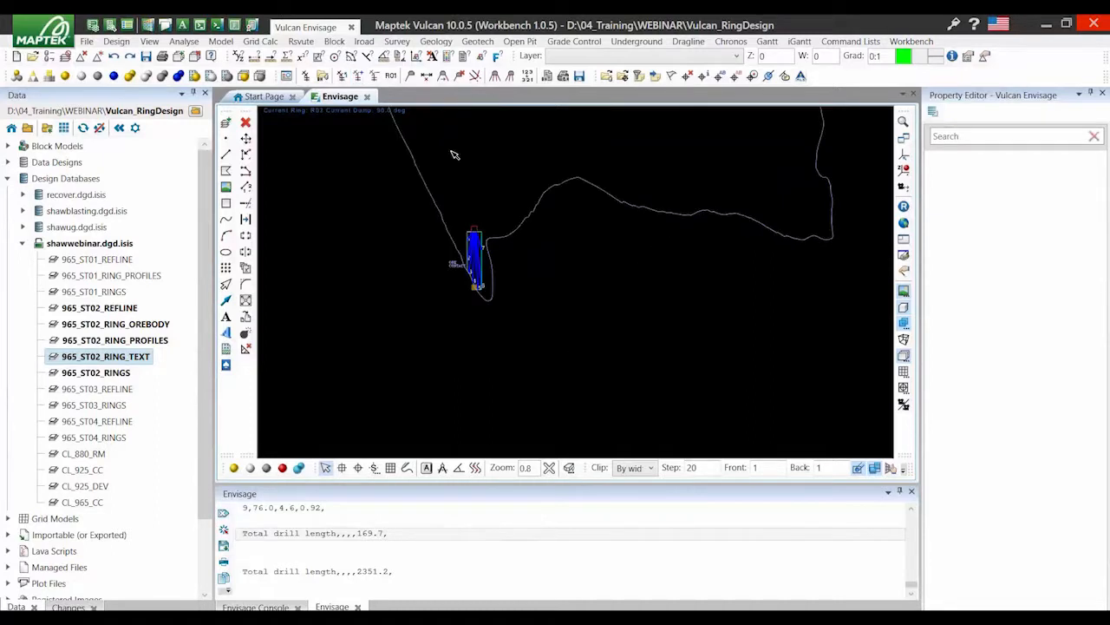
scroll(451, 154, up, 1)
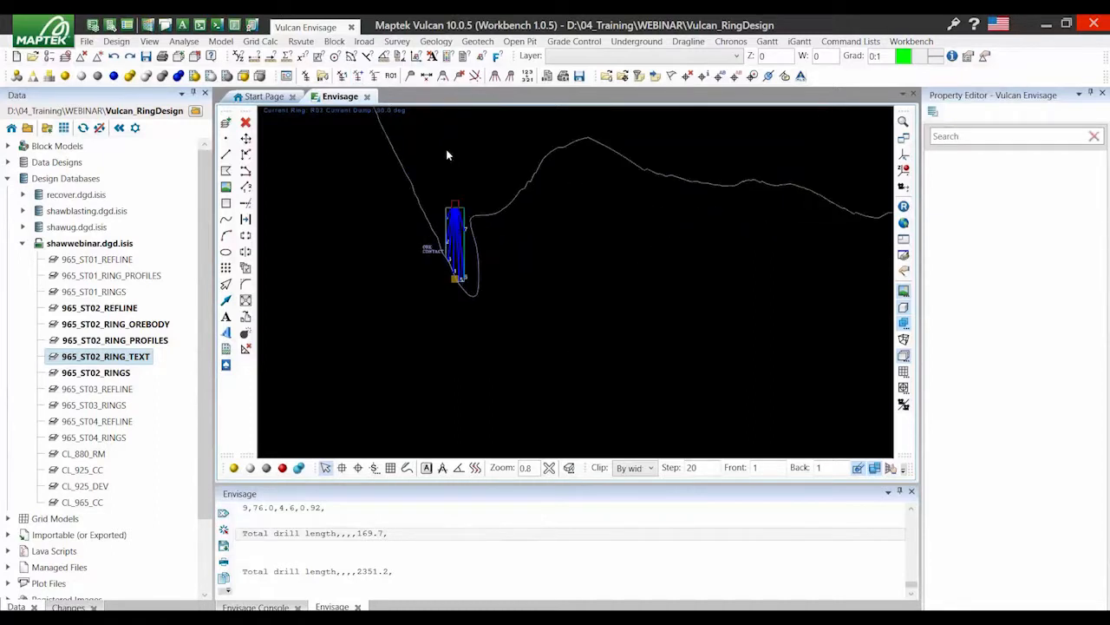
right_click(447, 155)
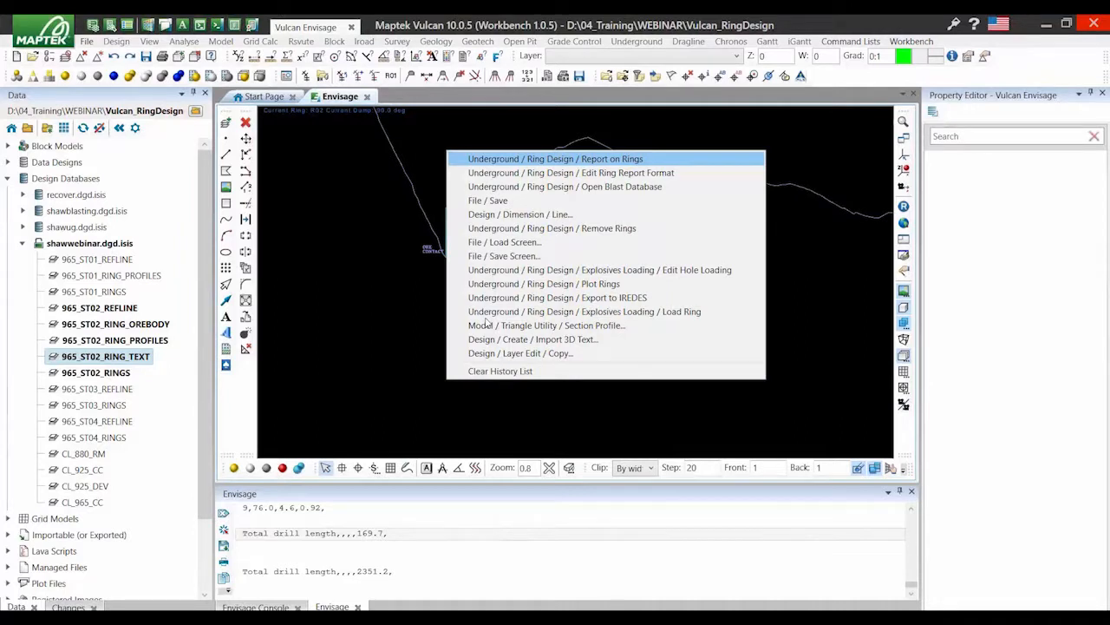
key(Return)
click(436, 335)
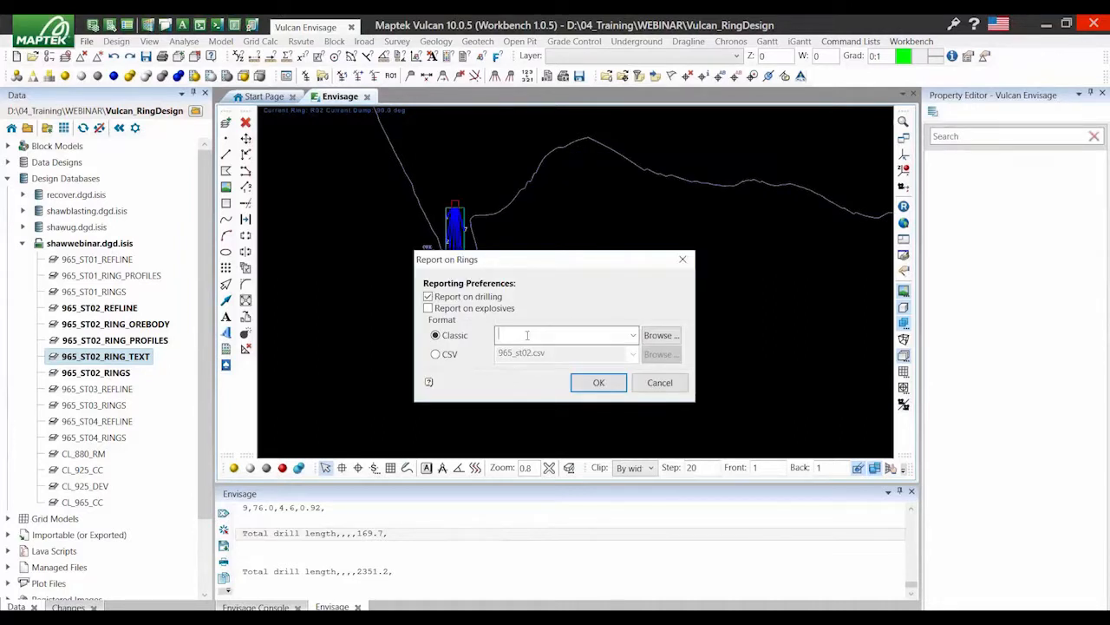
text(r02)
click(596, 389)
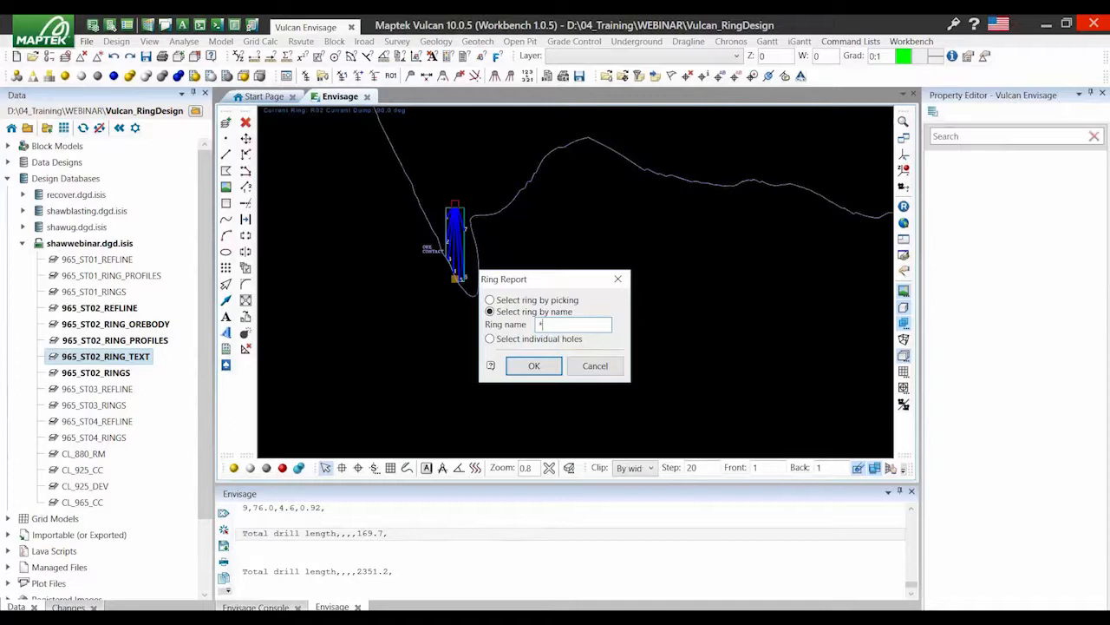
Report on the single ring R02 by name and finish the report
key(BackSpace)
text(R02)
key(Return)
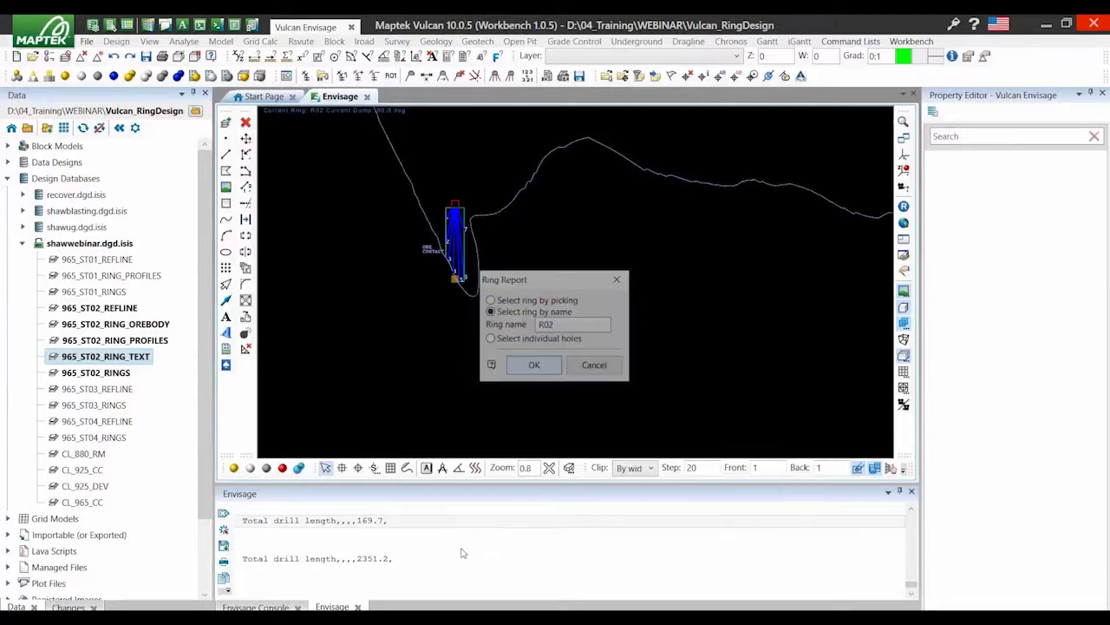
click(605, 371)
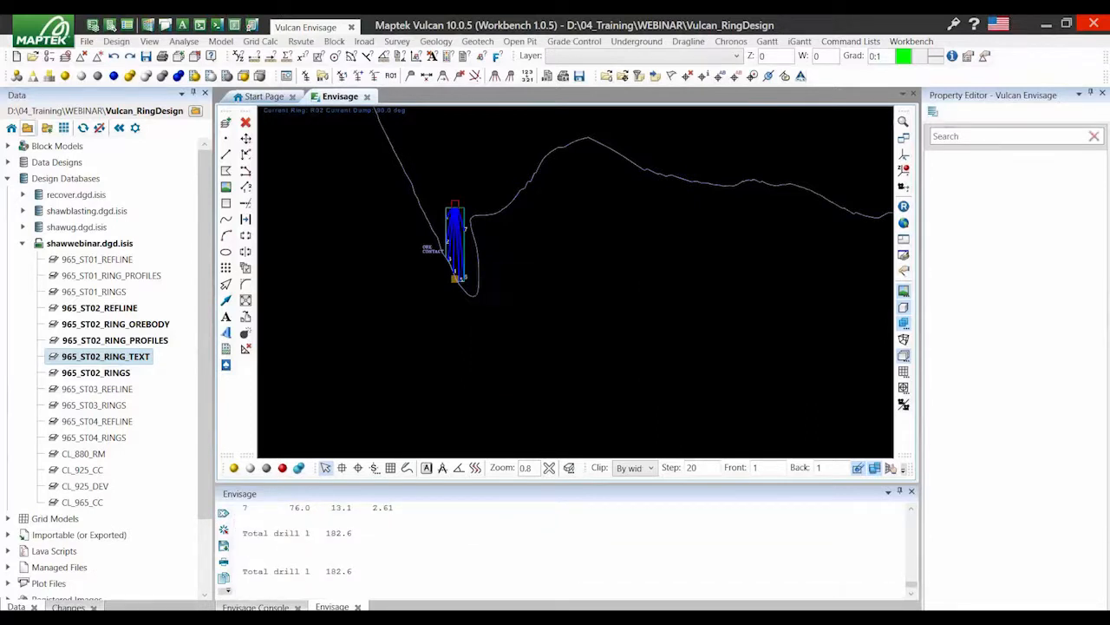
Locate the r02 report file in the project folder and return to Vulcan
key(alt+Tab)
click(227, 210)
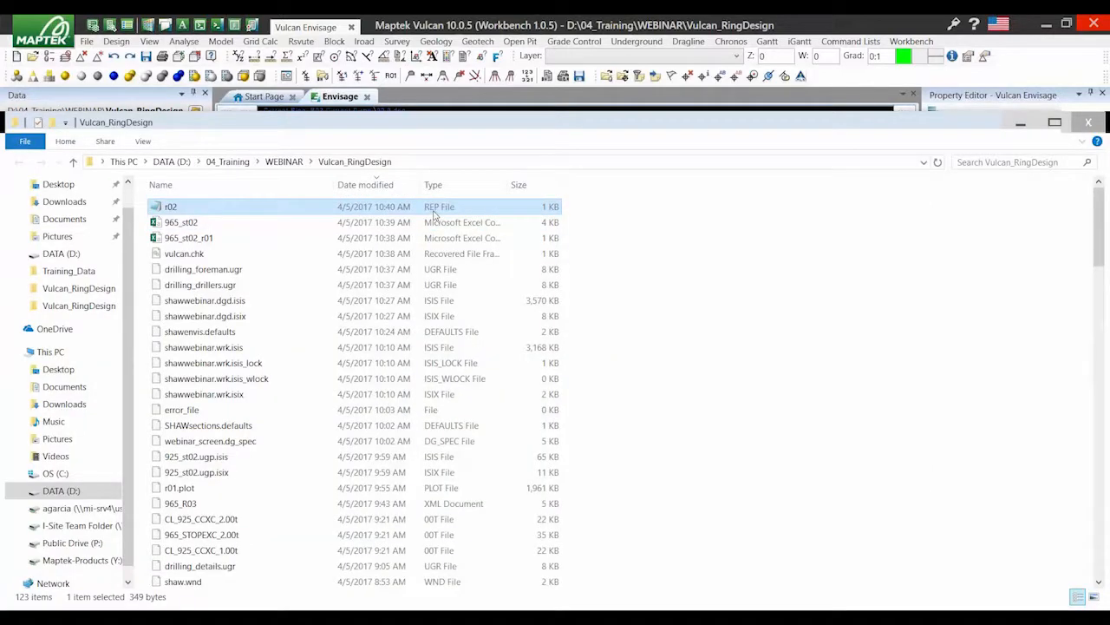
click(1008, 131)
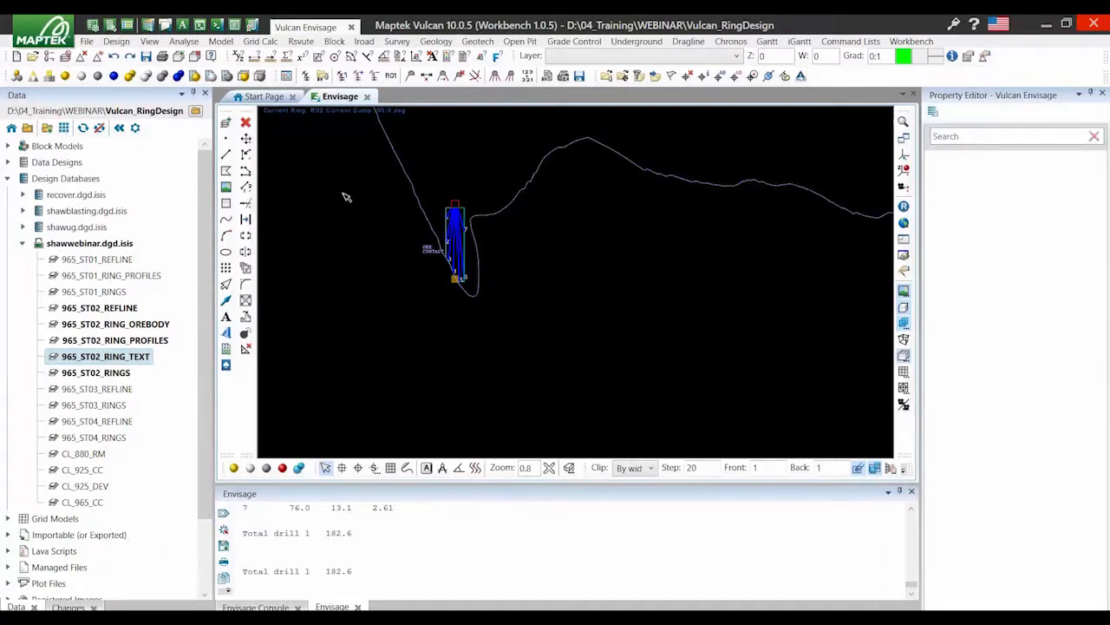
Examine the report text placed below ring R01 and return to ring R02
click(374, 76)
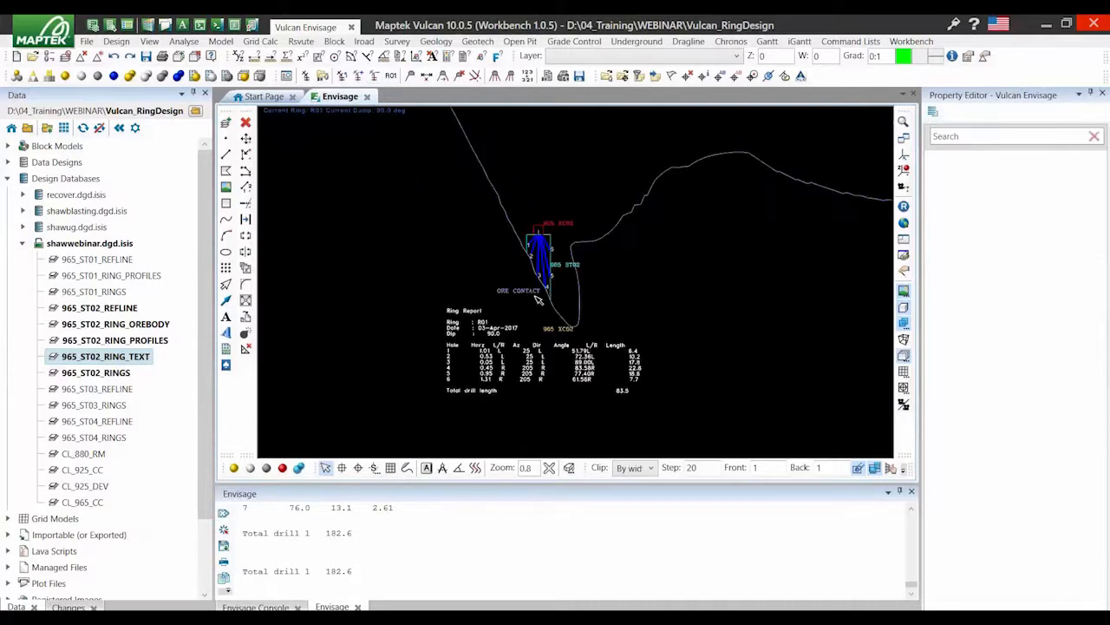
scroll(531, 329, up, 3)
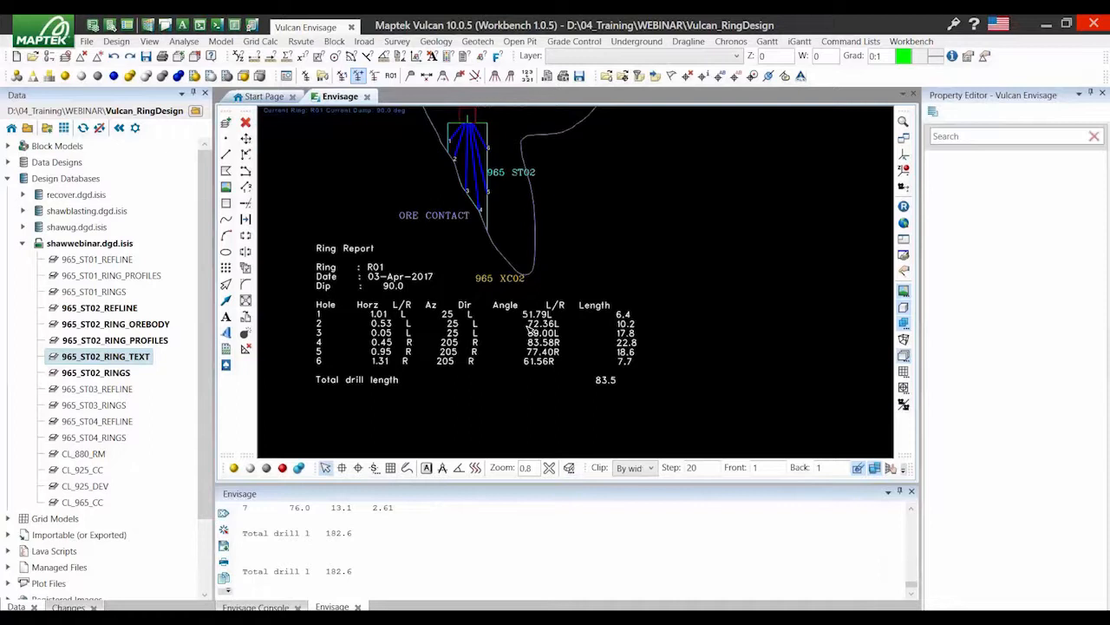
scroll(529, 329, down, 3)
scroll(510, 269, down, 1)
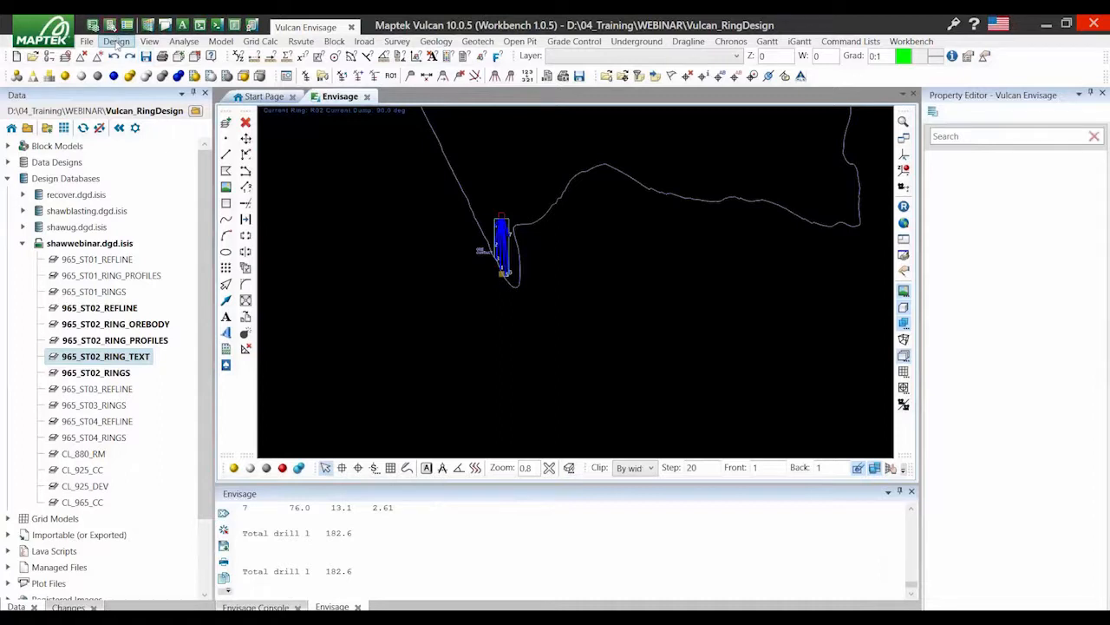
click(116, 42)
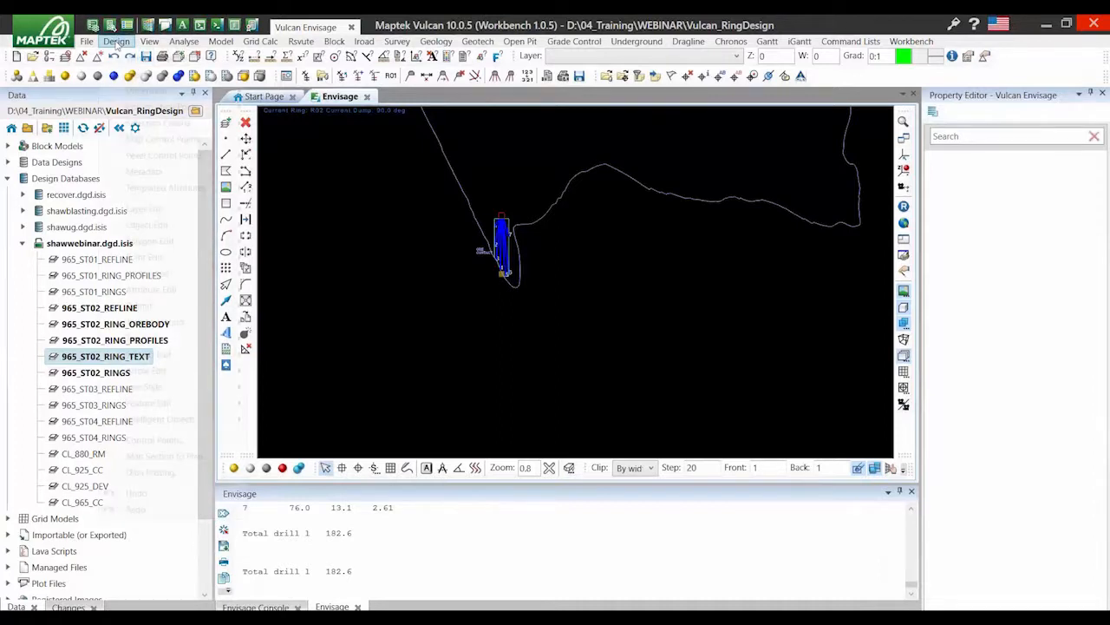
mouse_move(160, 76)
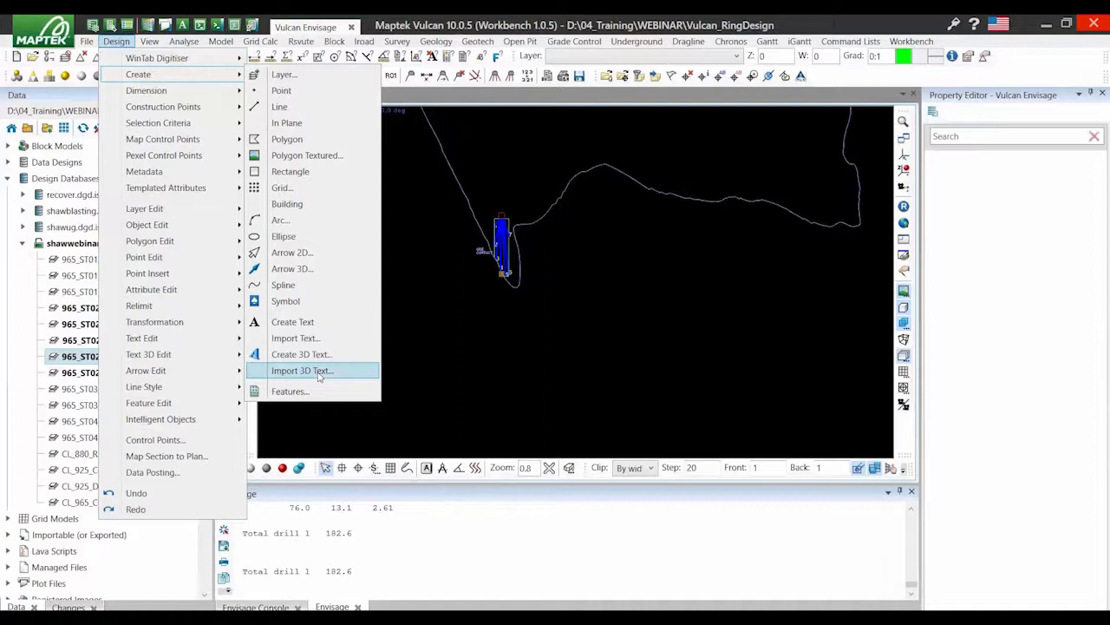
click(320, 373)
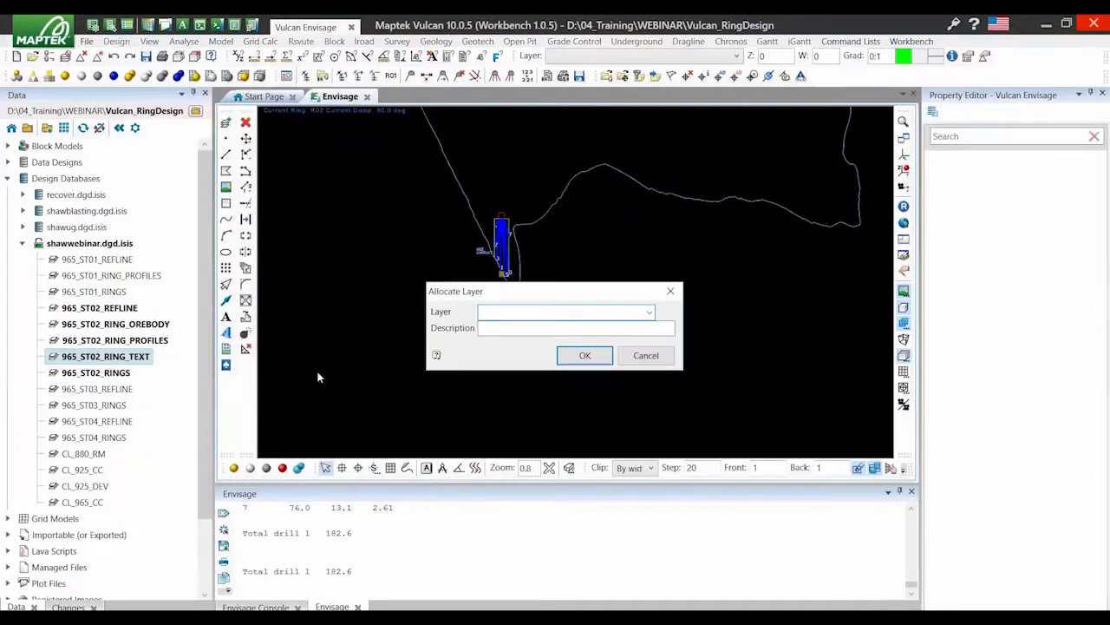
key(Escape)
Make drilling_drillers the active report style through Edit Ring Report Format, leaving its format settings unedited
right_click(746, 285)
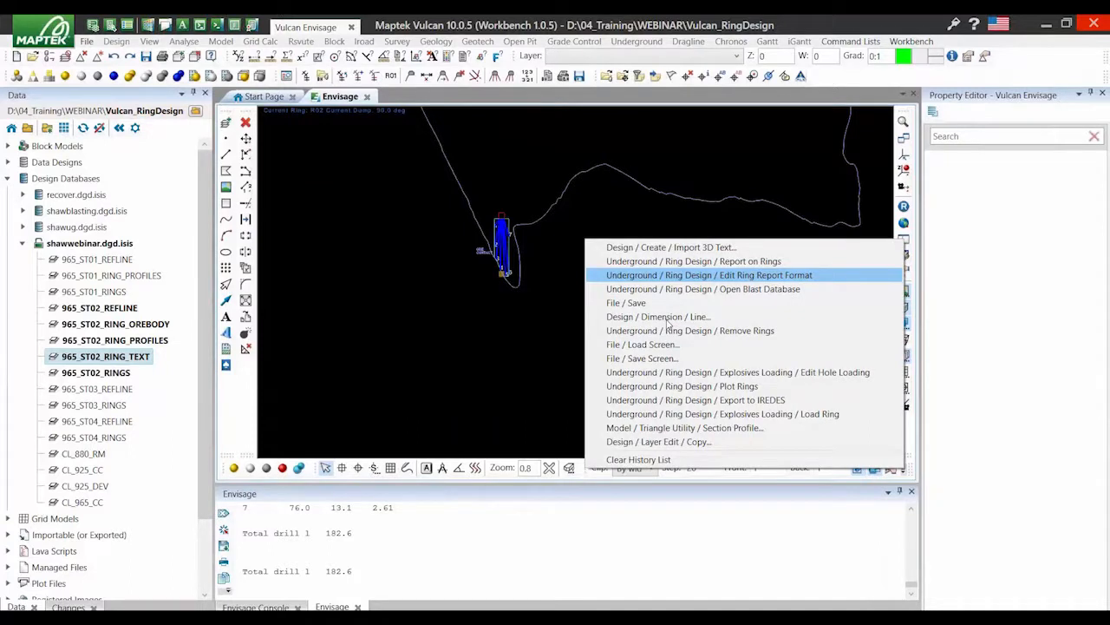
key(Return)
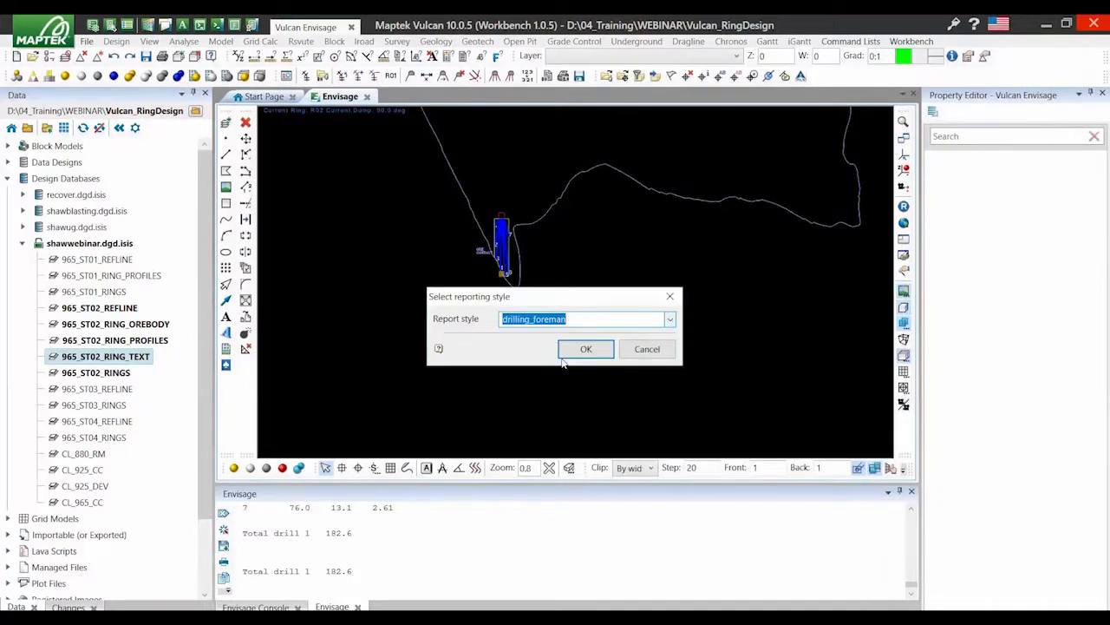
key(Up)
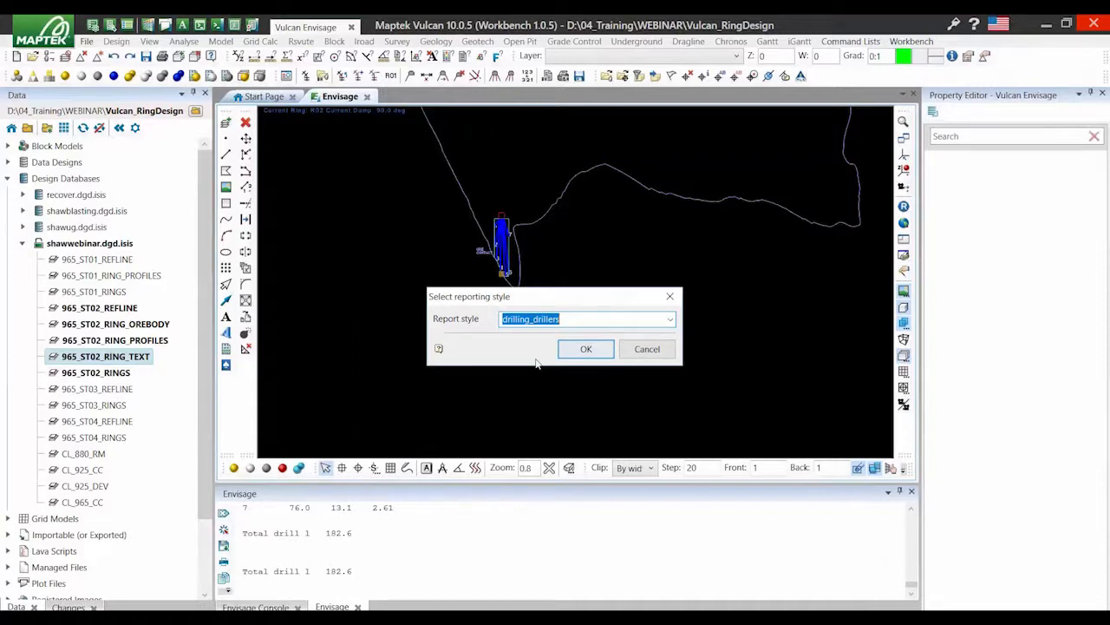
key(Return)
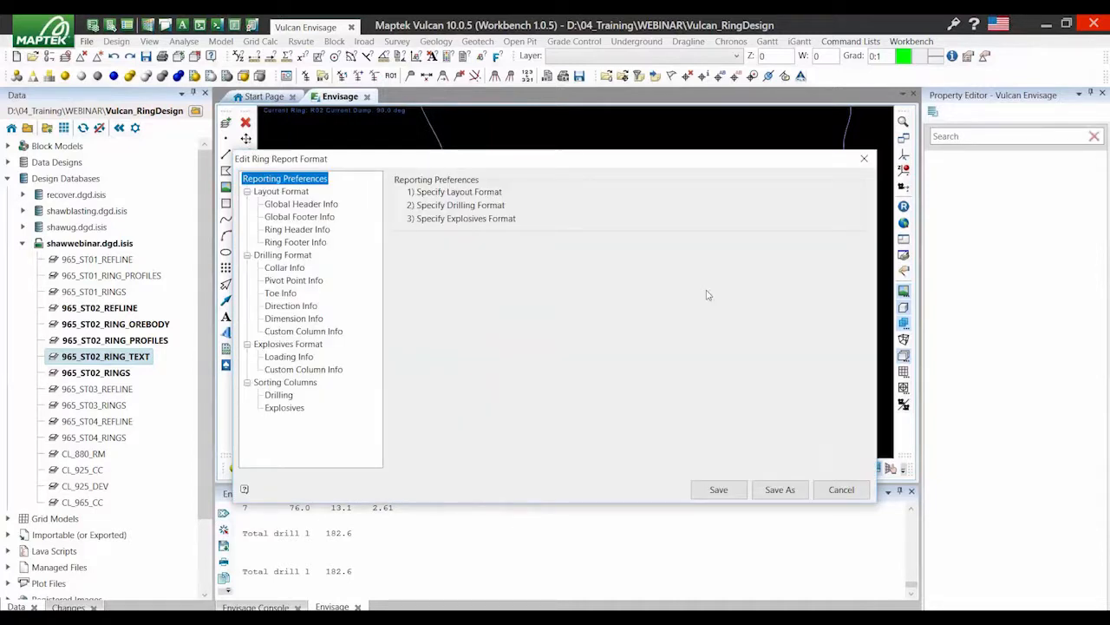
key(Escape)
Rerun the drilling-only Classic report for ring R02 using the existing reference line, overwriting r02.rep
right_click(708, 290)
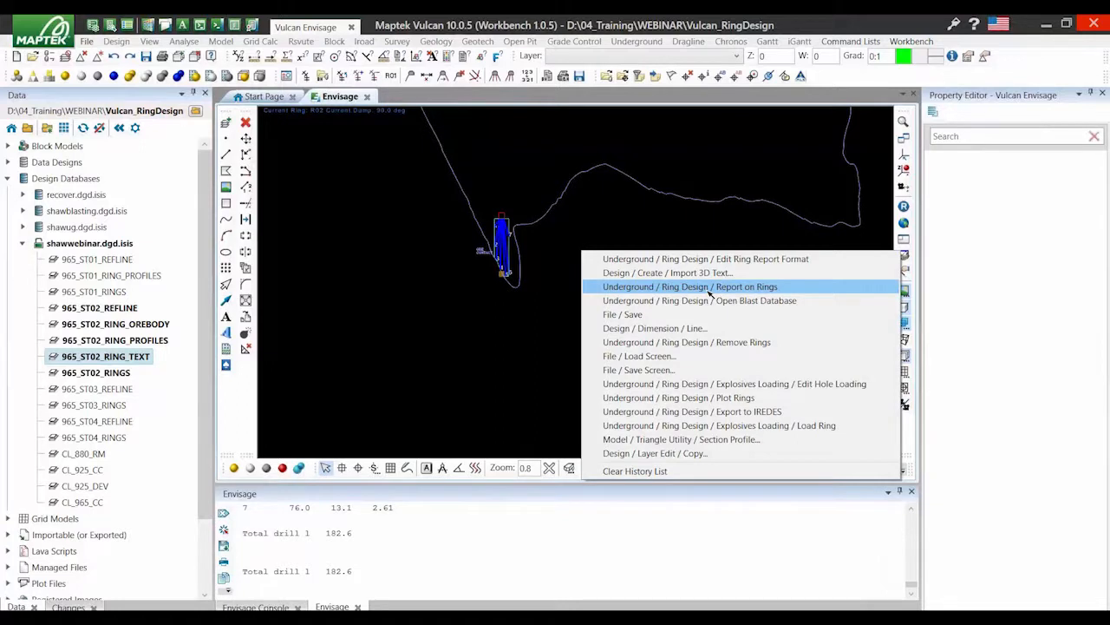
click(709, 288)
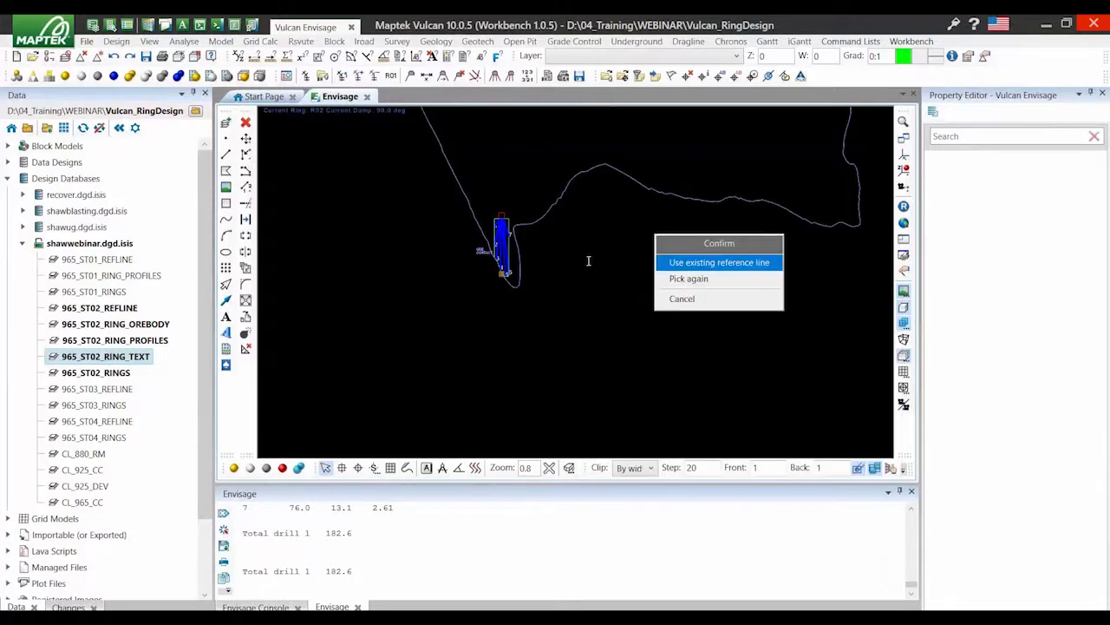
key(Return)
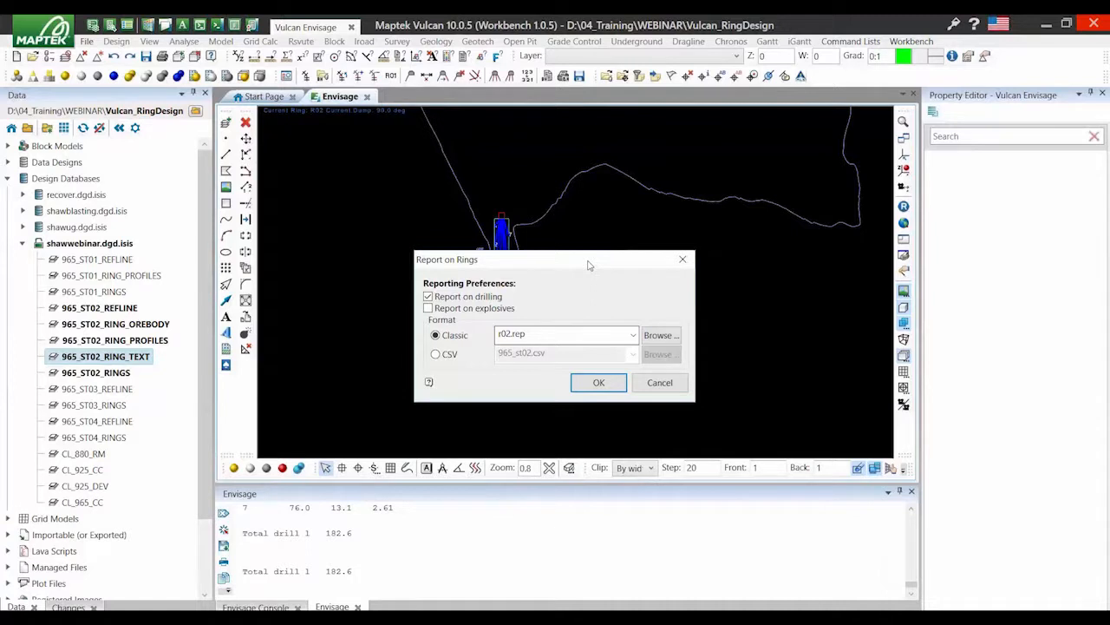
key(Return)
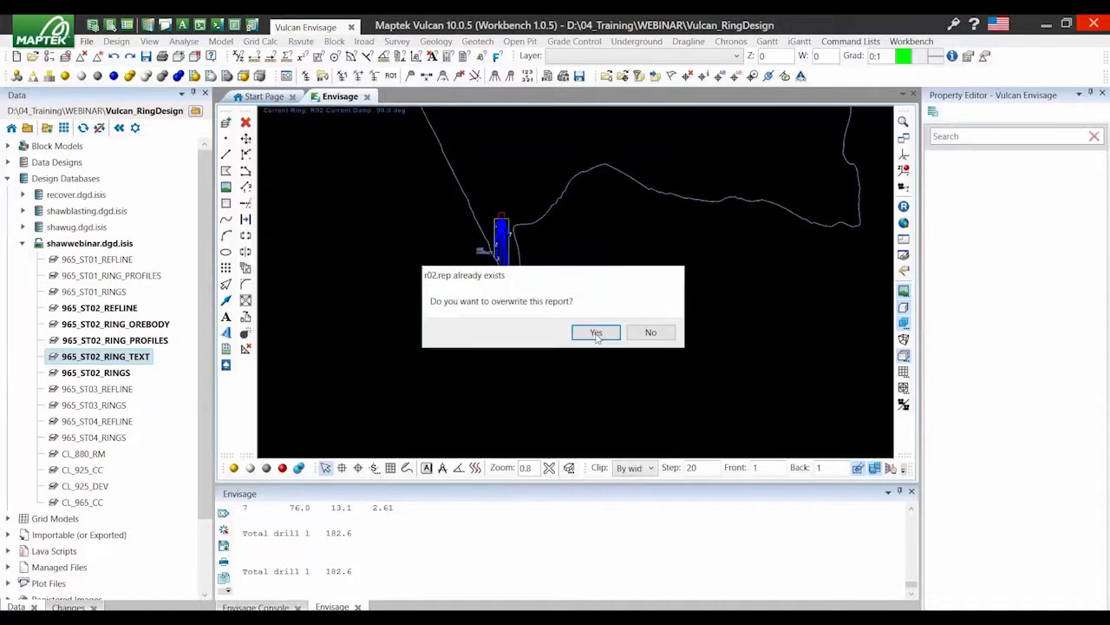
click(596, 335)
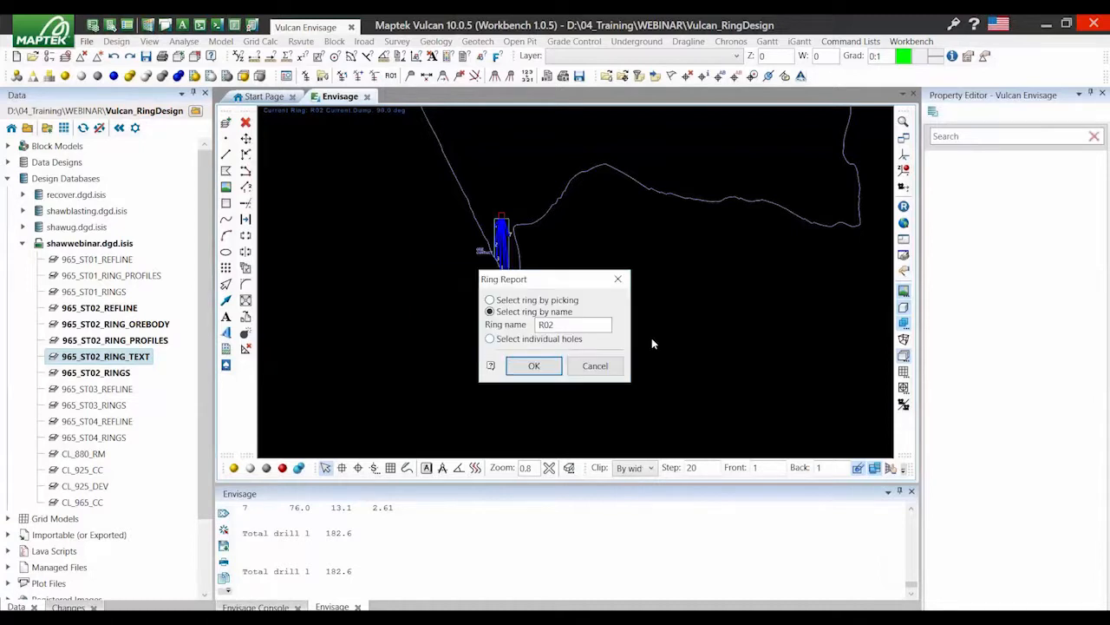
key(Return)
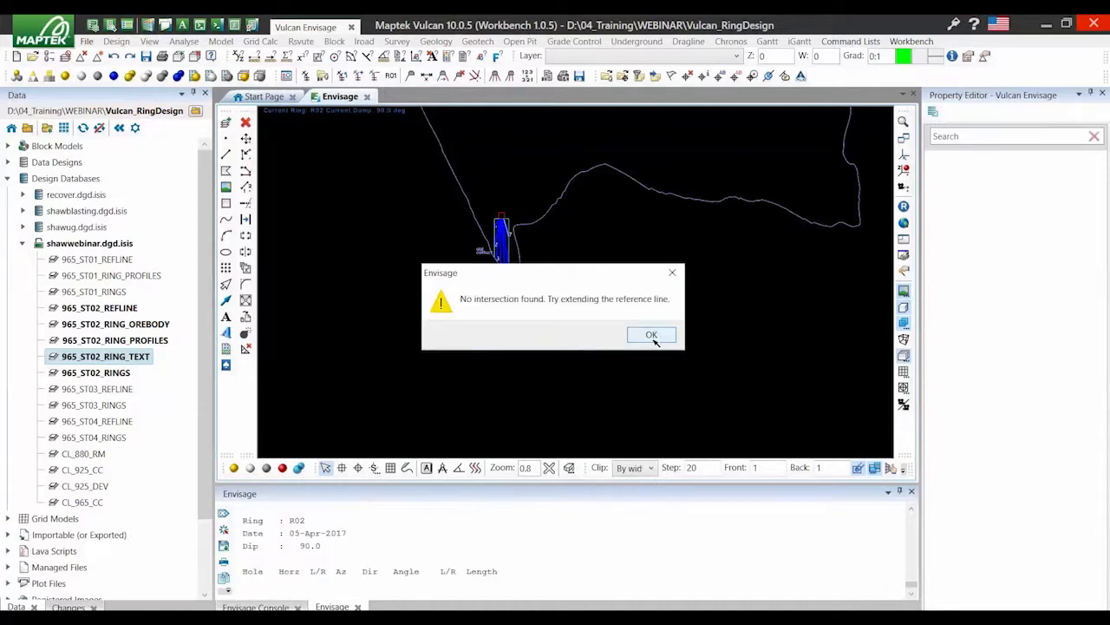
click(652, 335)
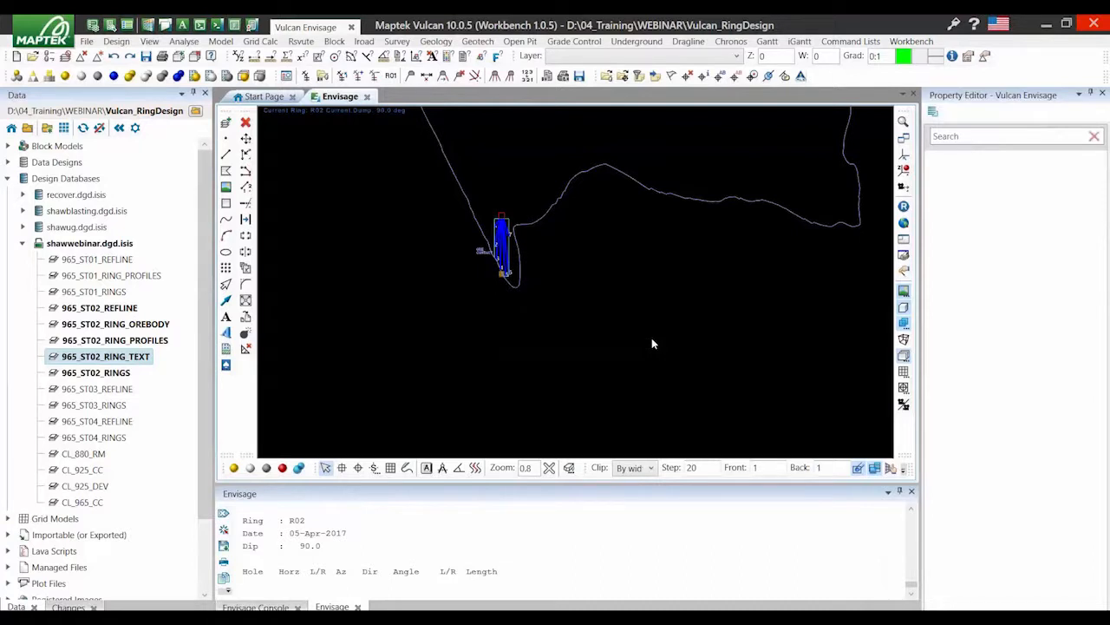
Start importing 3D text and allocate the existing layer 965_ST02_RING_TEXT to receive it
right_click(652, 338)
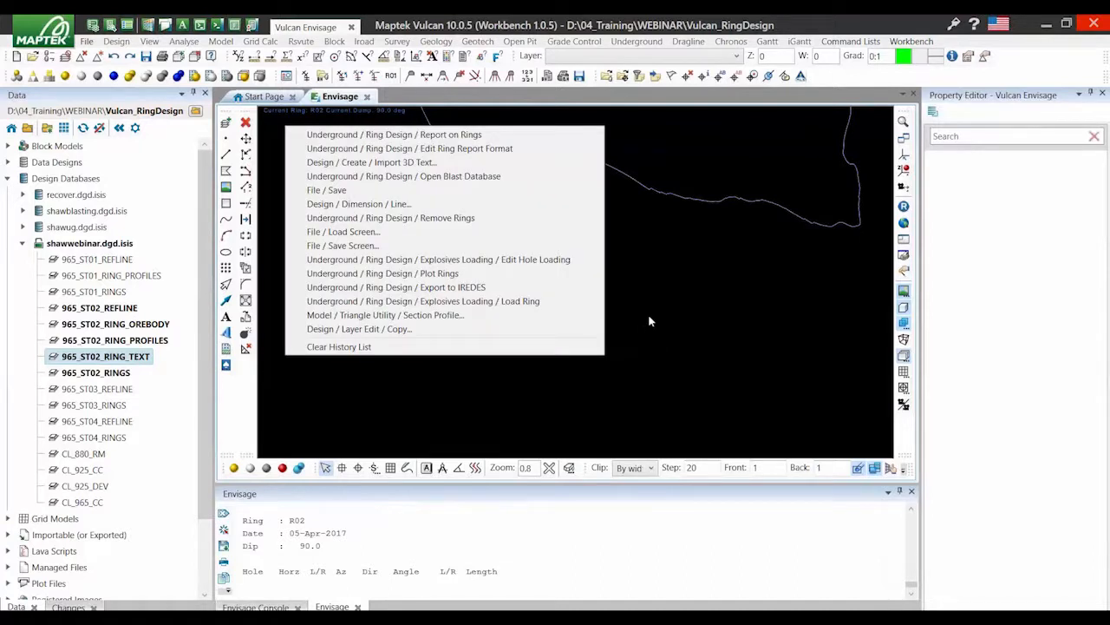
click(648, 316)
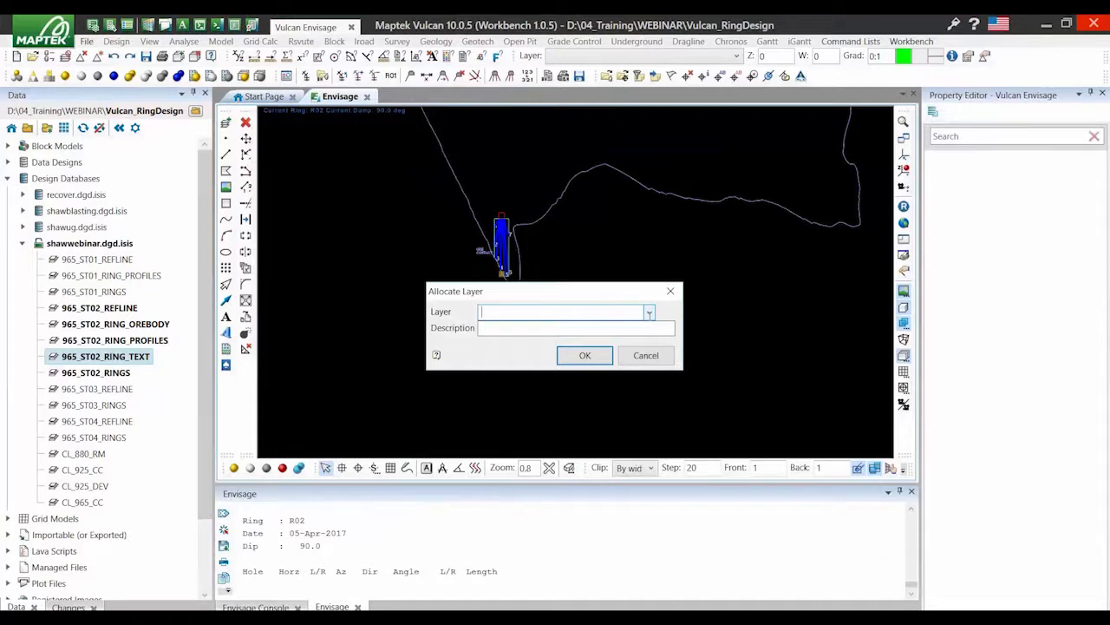
click(650, 315)
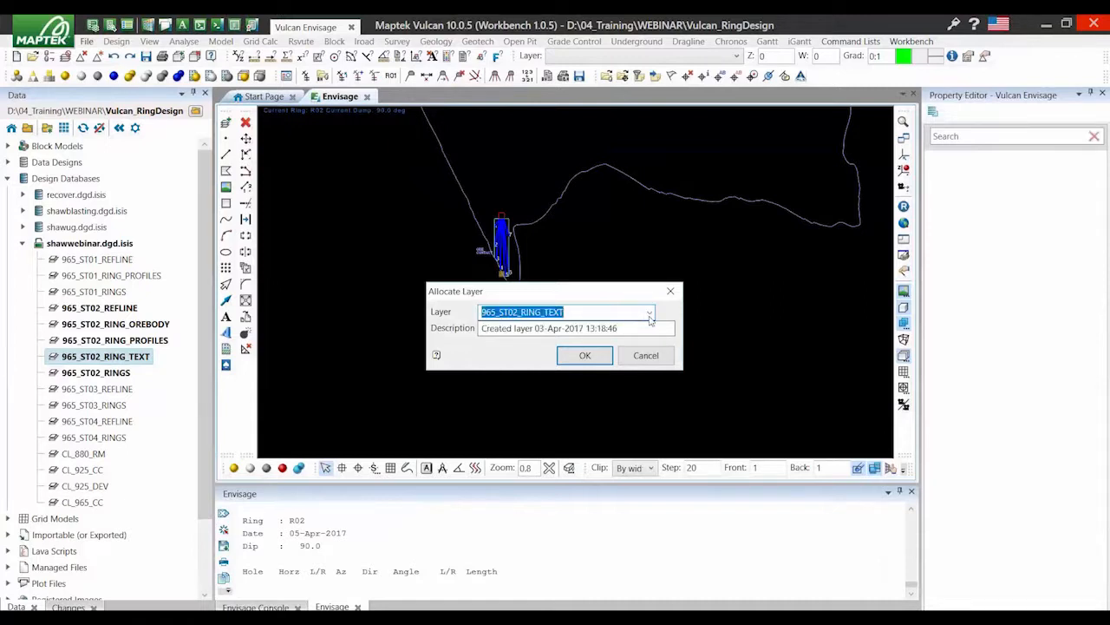
key(Return)
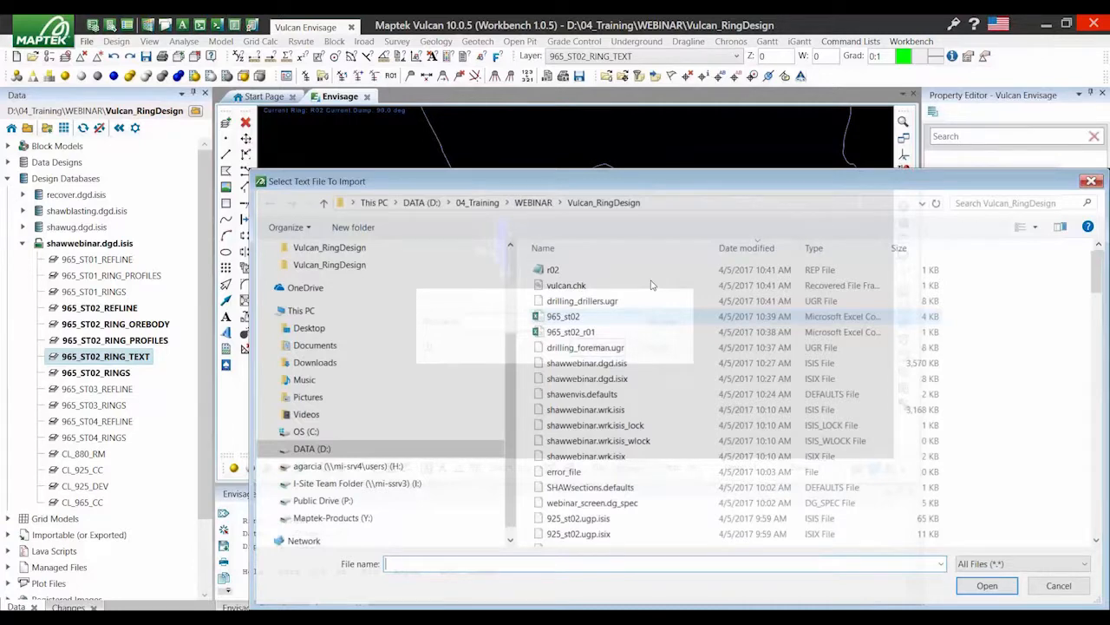
Import r02.rep as 3D text below ring R02, and delete the placed text
key(Return)
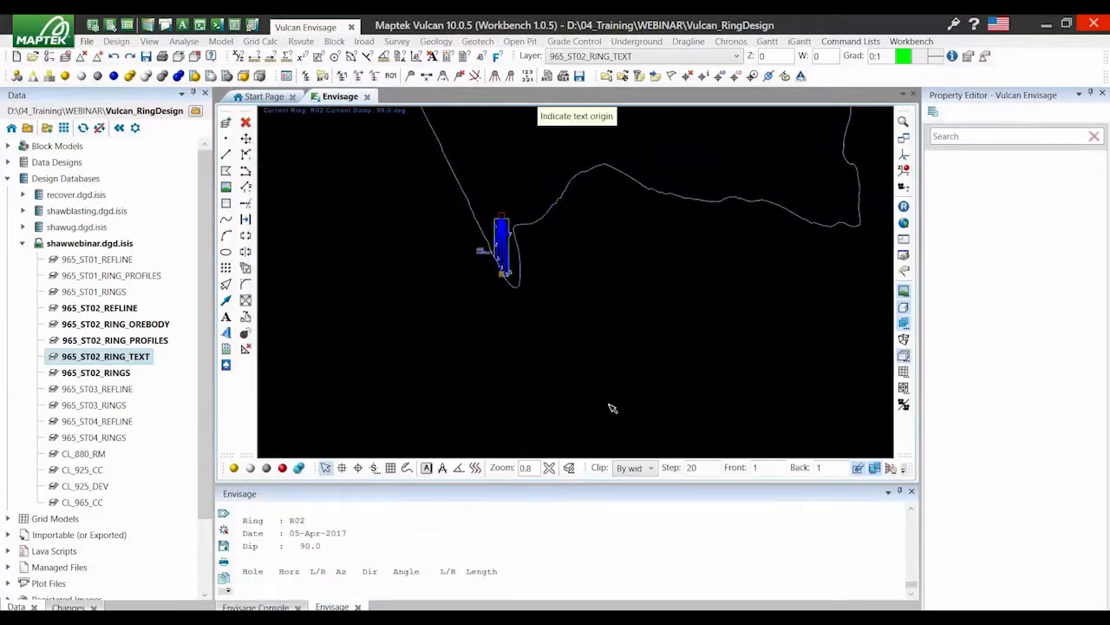
click(397, 406)
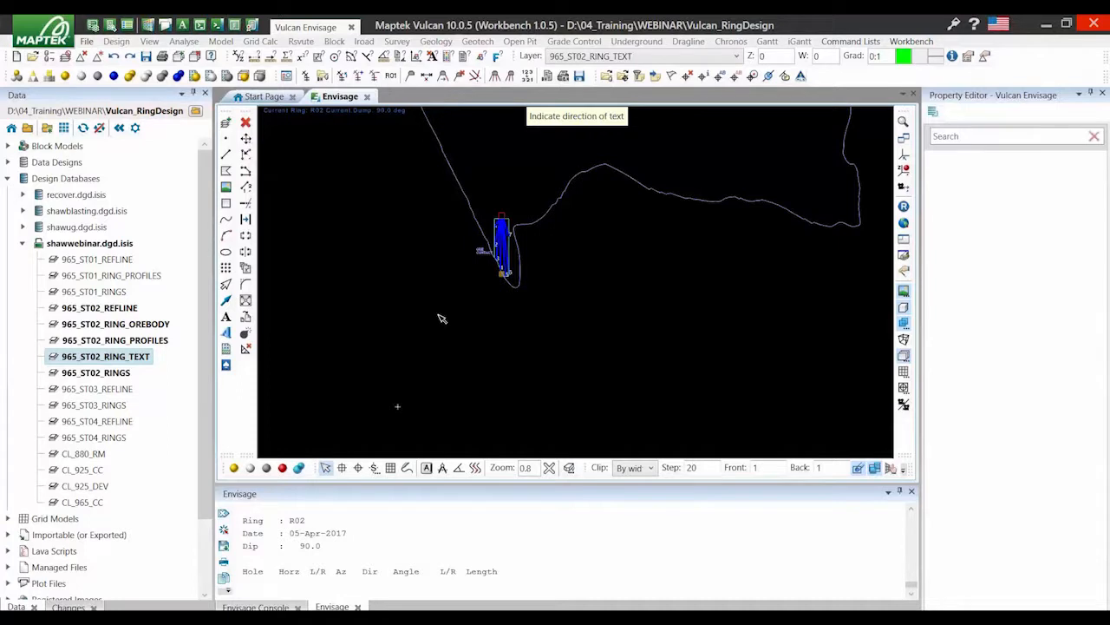
click(457, 354)
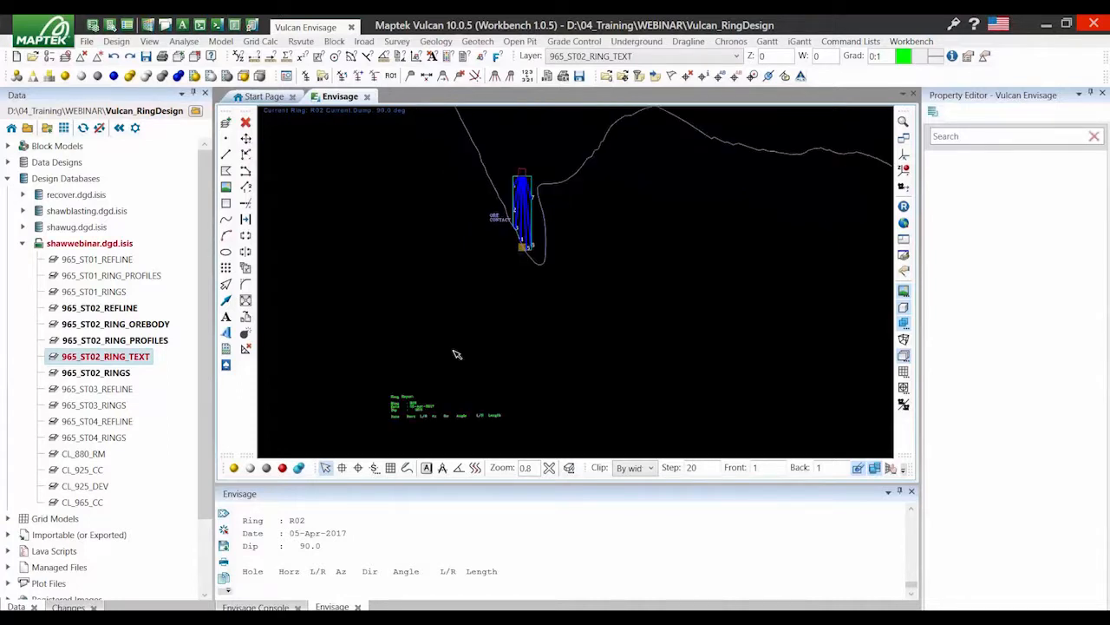
scroll(456, 354, up, 3)
click(455, 352)
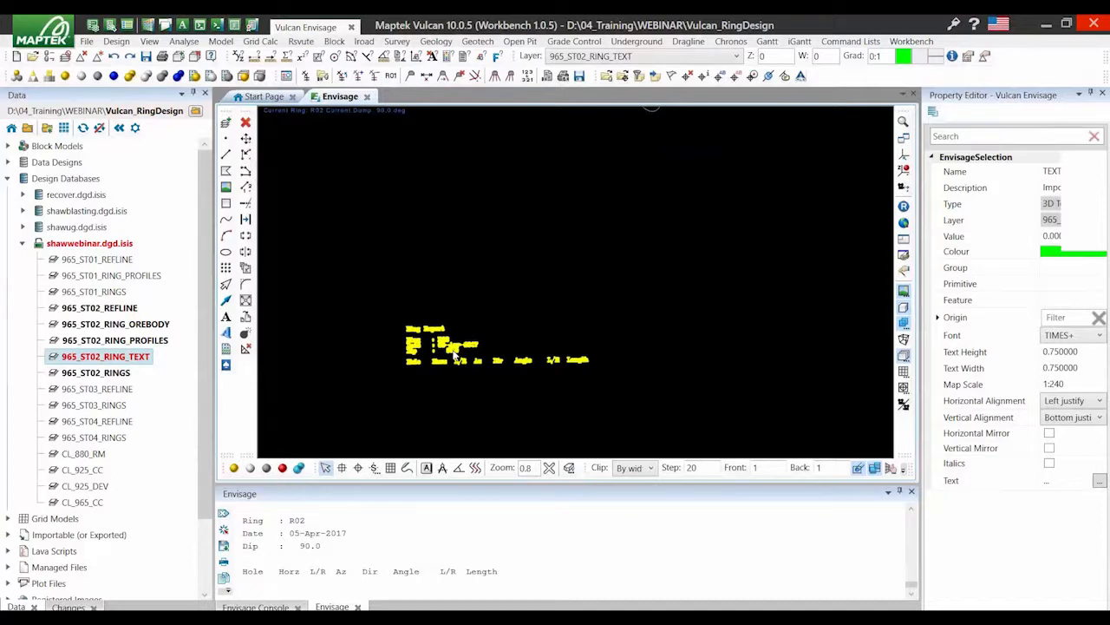
Reselect drilling_drillers as the ring report style and close its format settings without editing them
right_click(455, 354)
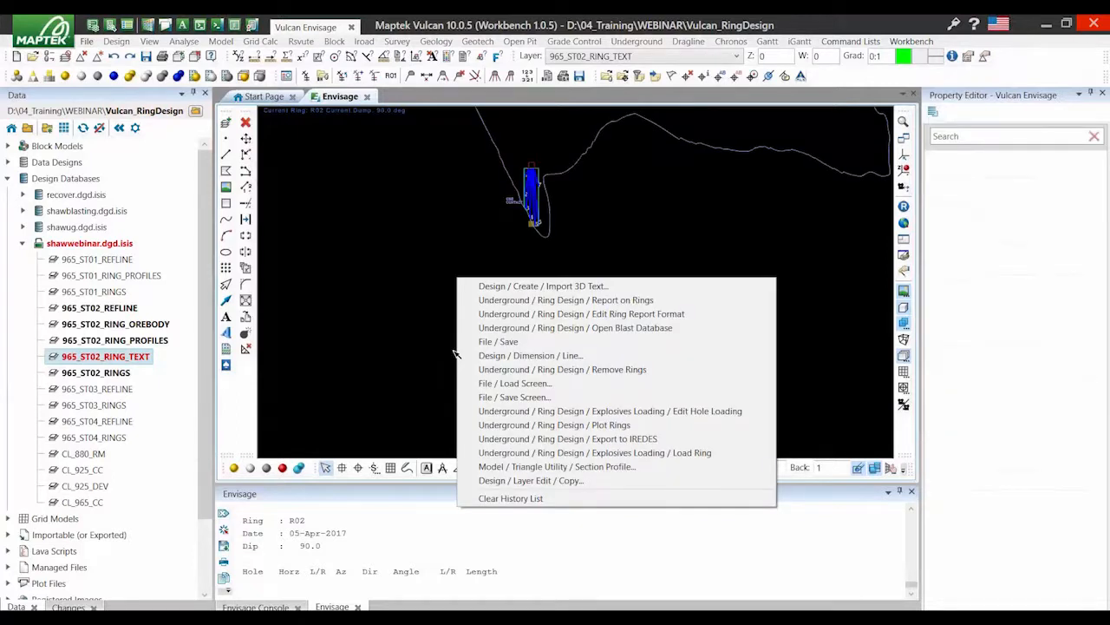
key(Down)
key(Down)
key(Return)
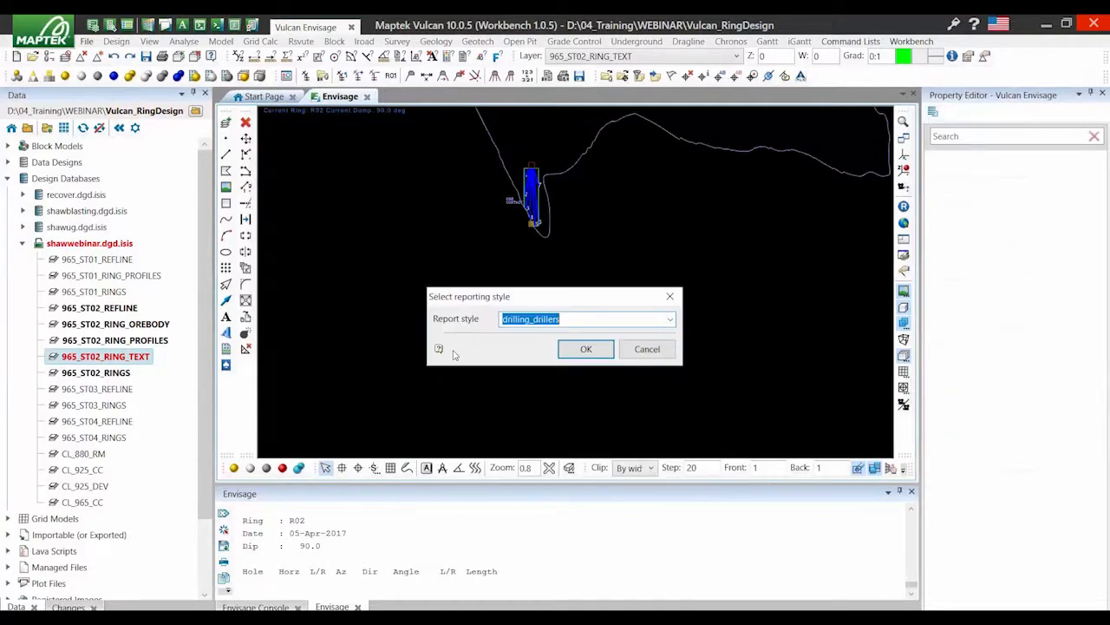
key(Return)
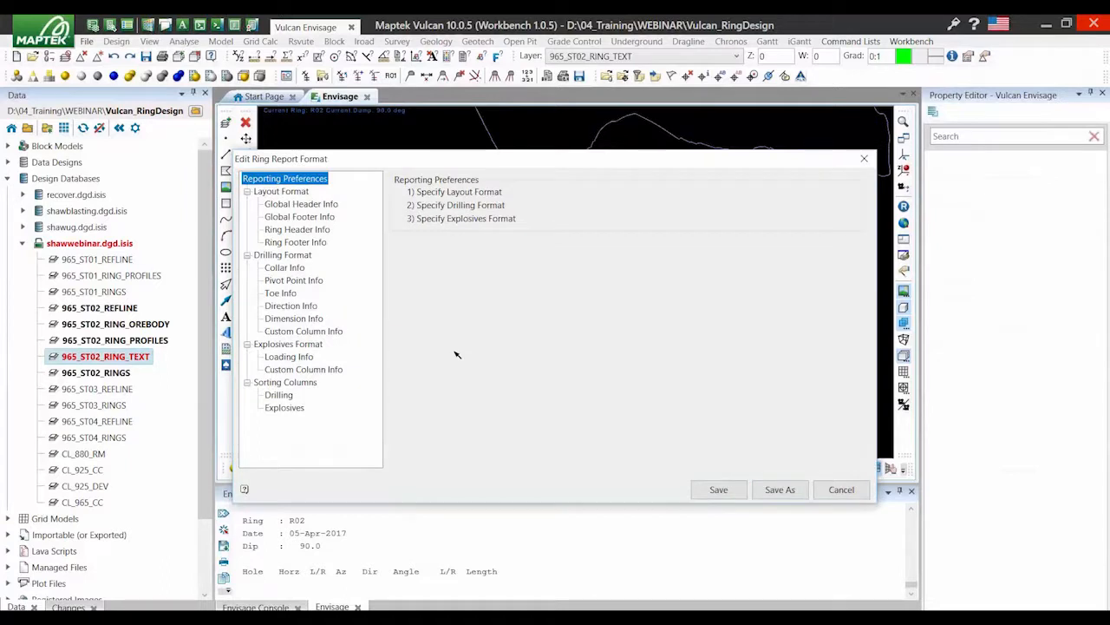
key(Escape)
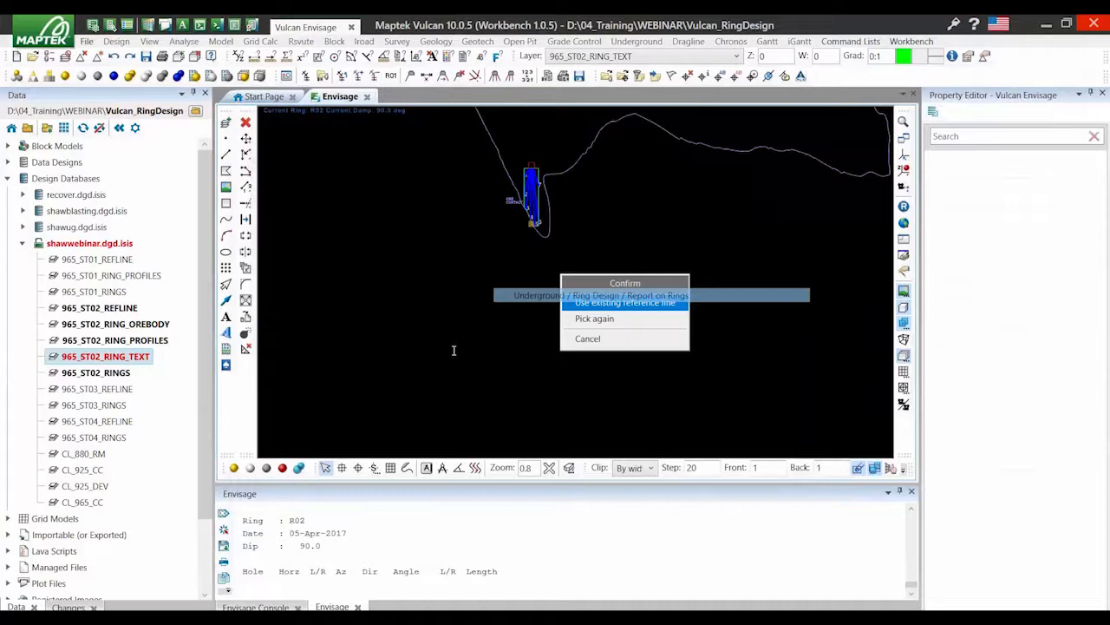
Try to generate ring R02's drilling-only Classic report as r02_1.rep using the existing reference line
key(Return)
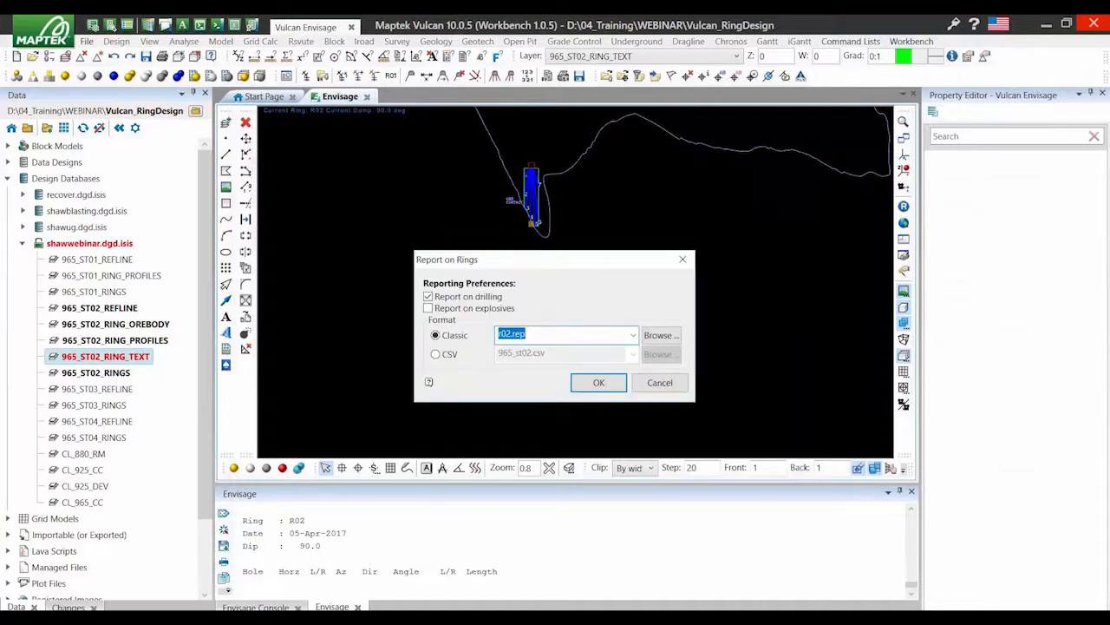
click(511, 334)
text(_1)
key(Return)
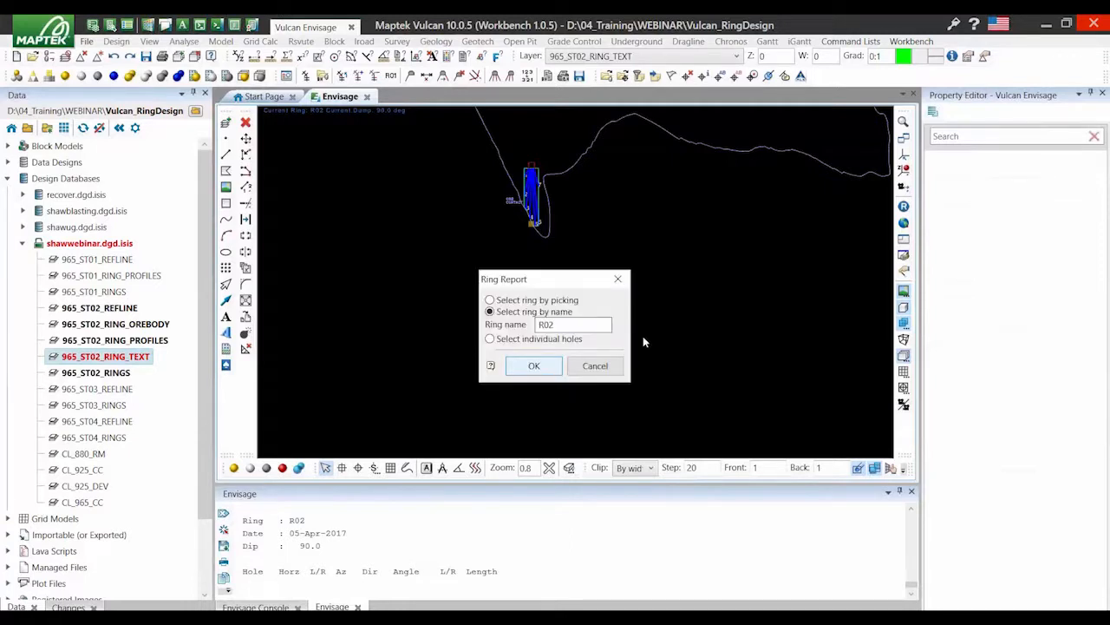
key(Return)
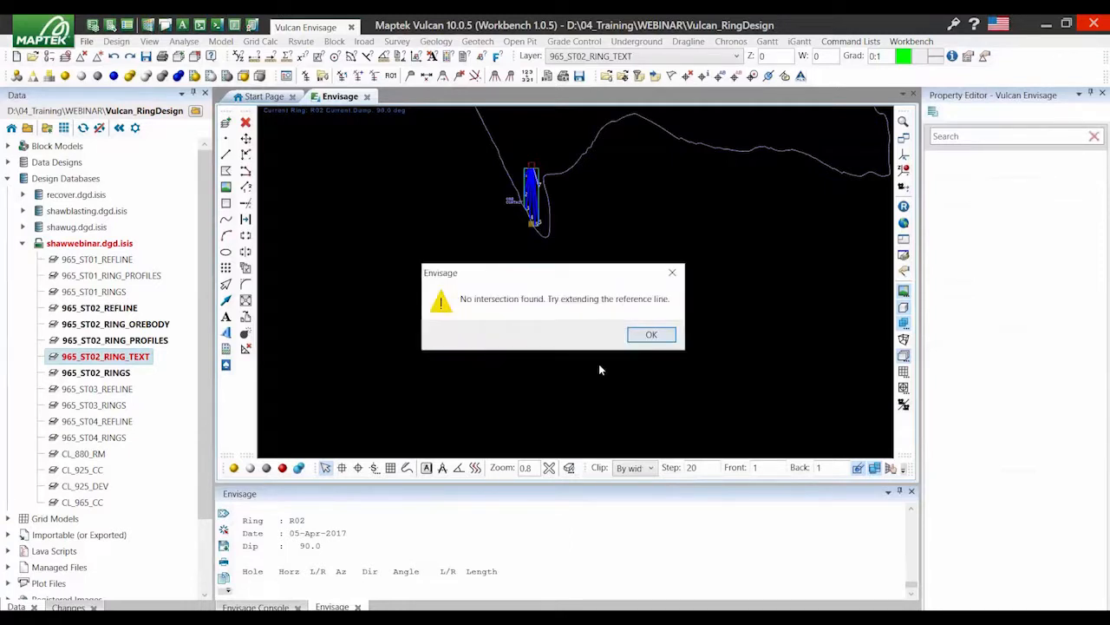
key(Return)
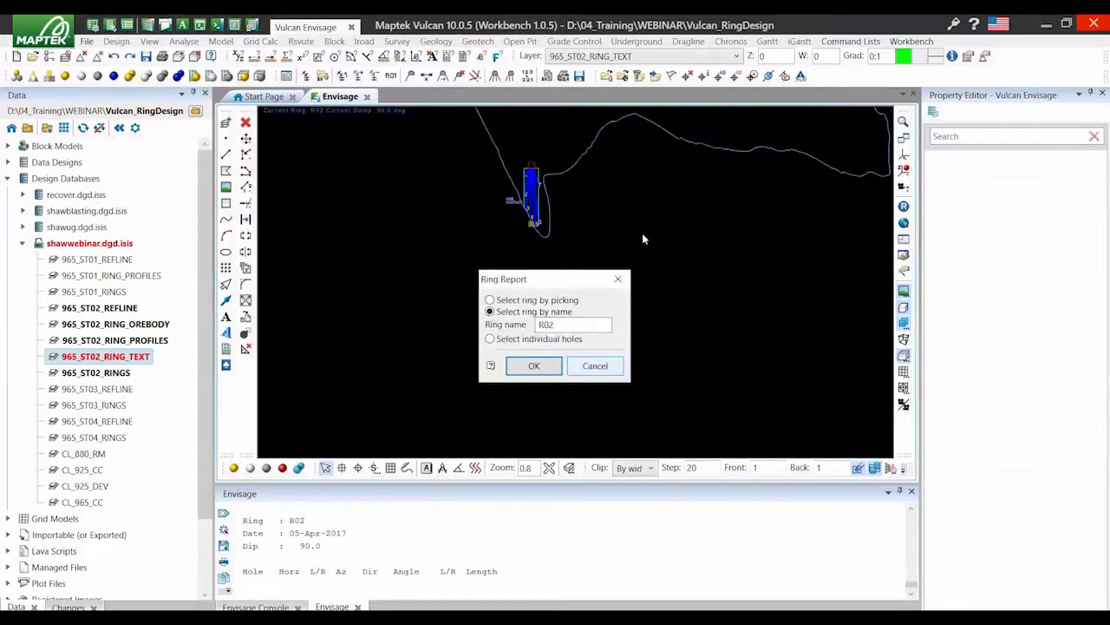
key(Escape)
Generate ring R02's drilling-only Classic report with the reference line picked along the hole collars, overwriting r02_1.rep
right_click(643, 234)
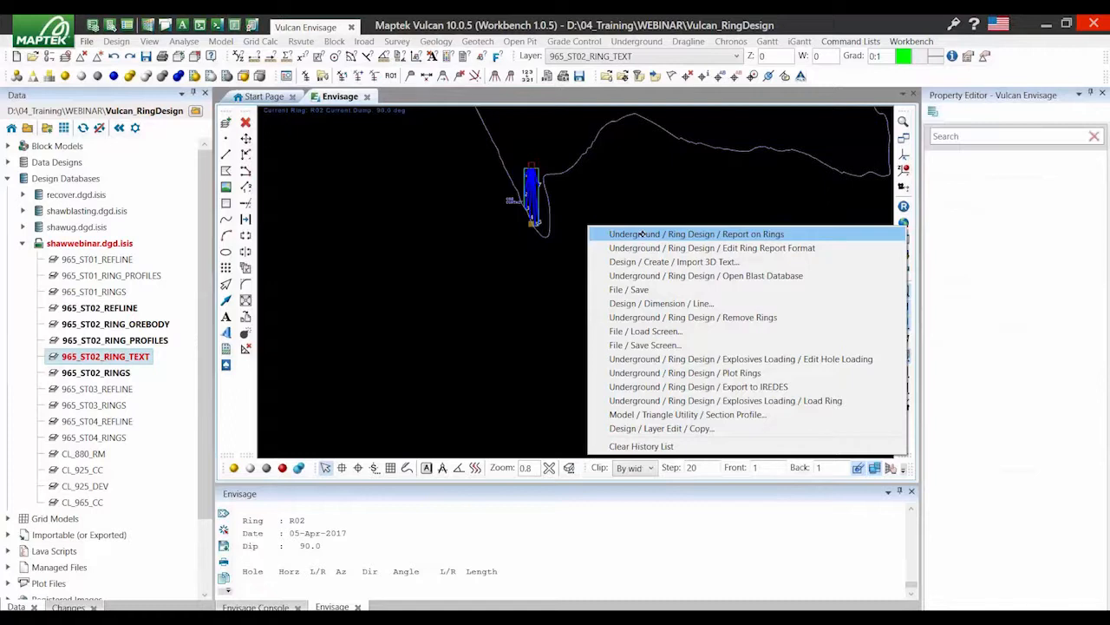
click(640, 234)
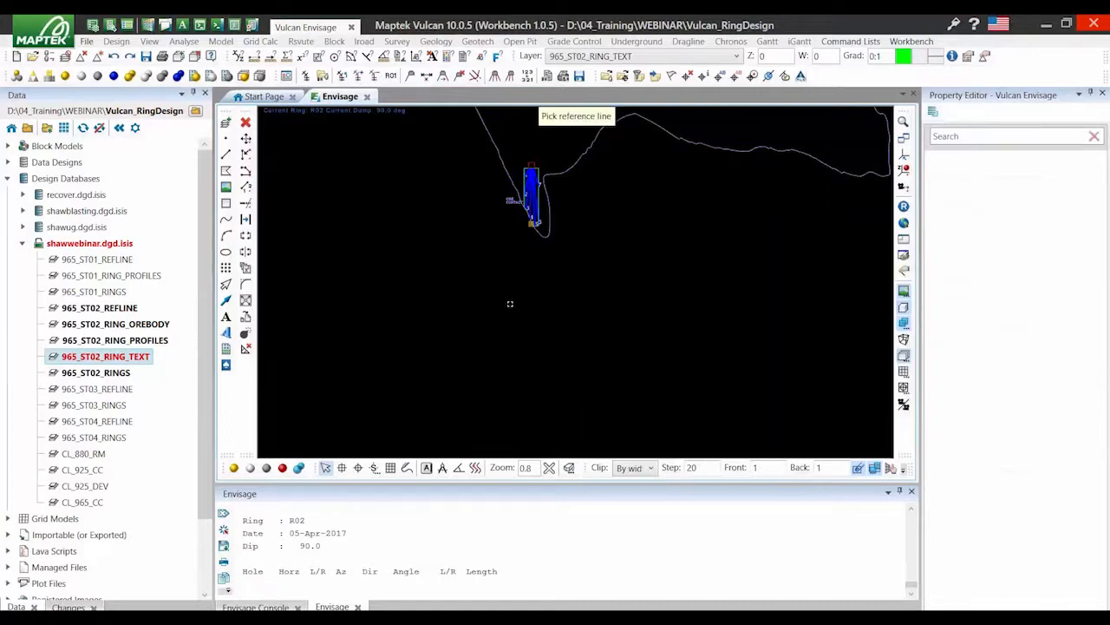
scroll(510, 303, up, 5)
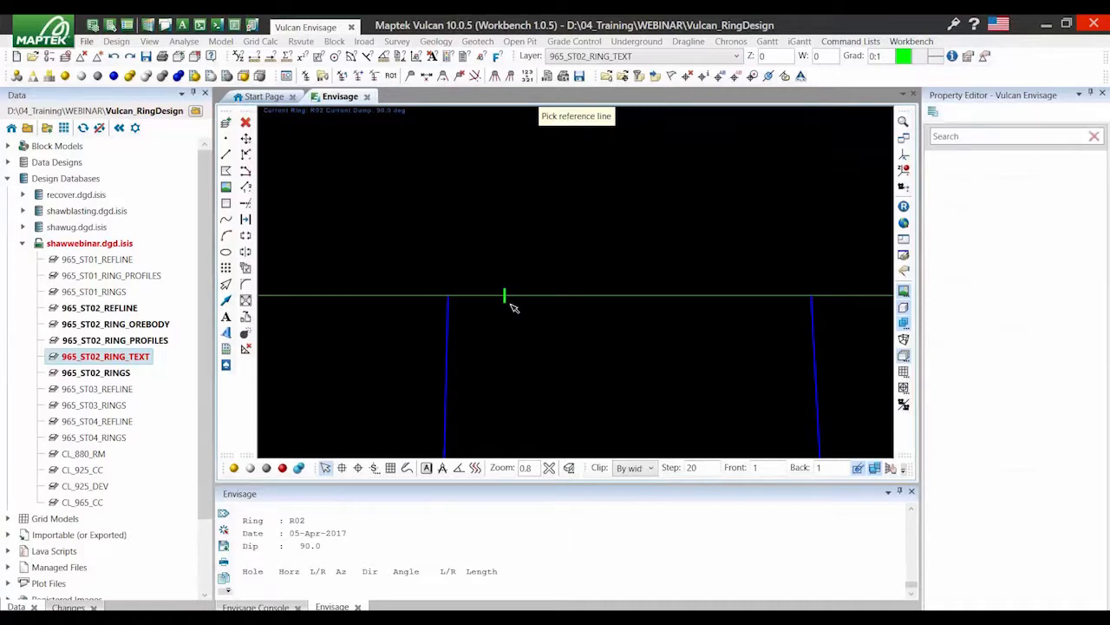
click(511, 303)
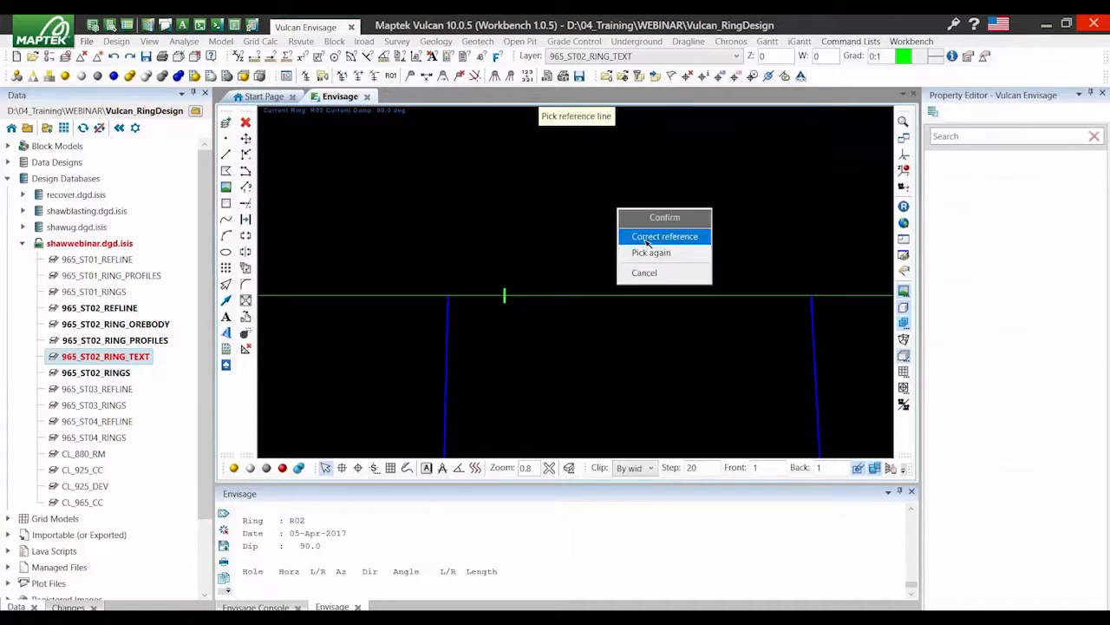
click(664, 237)
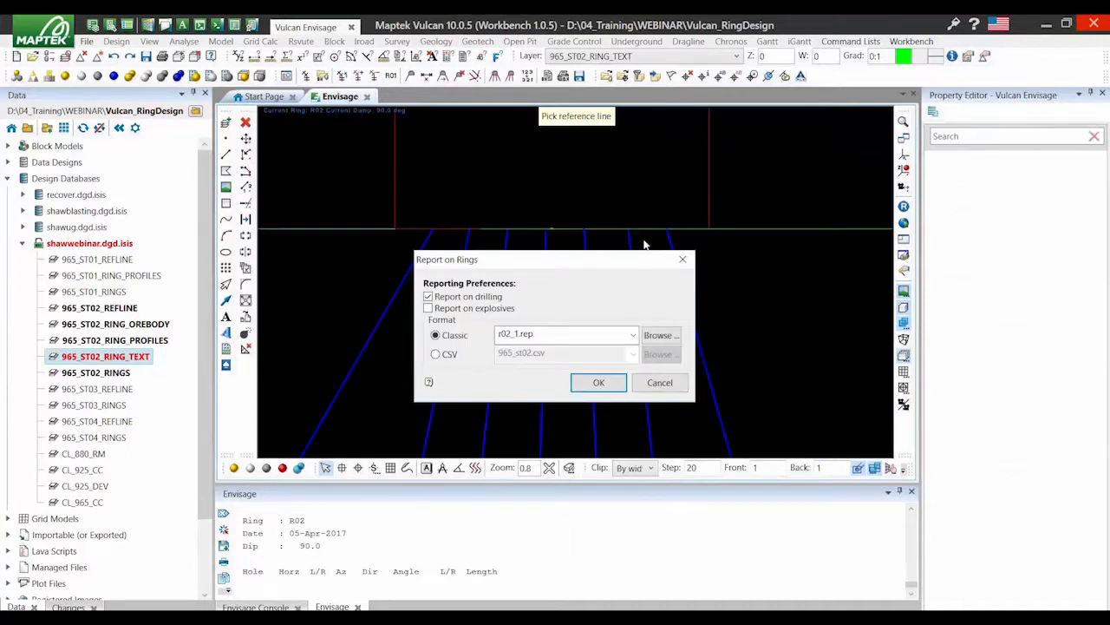
click(597, 382)
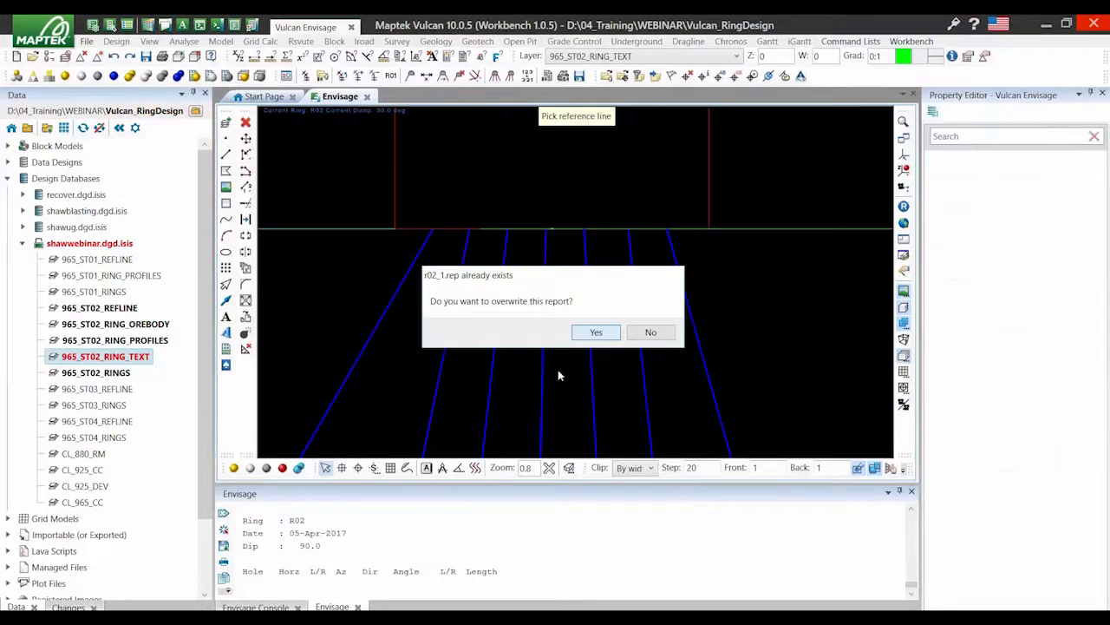
key(Return)
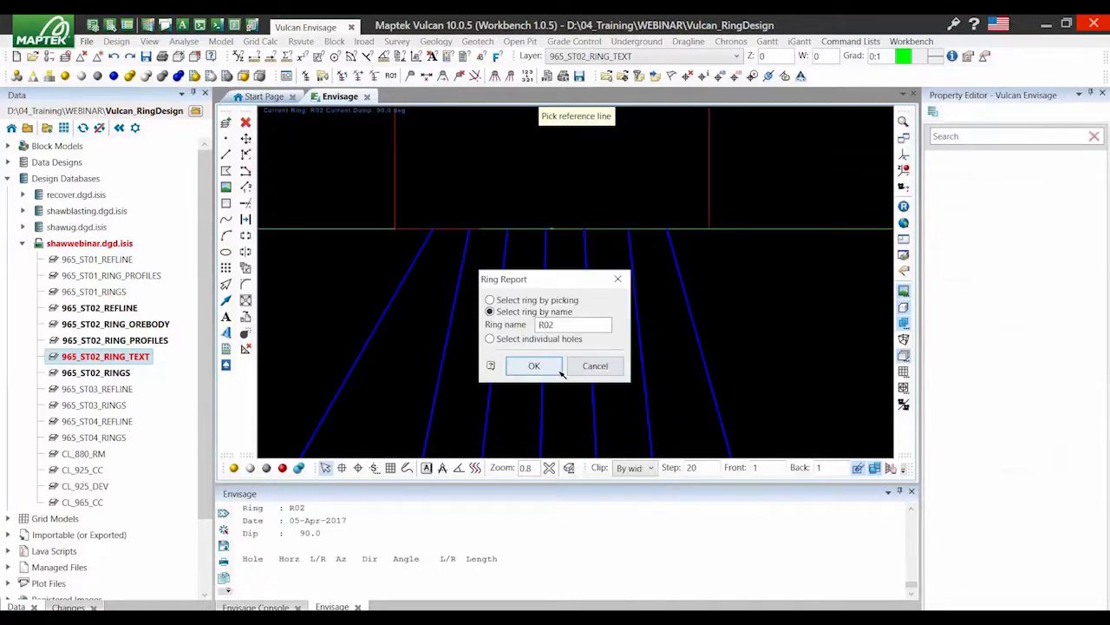
click(560, 371)
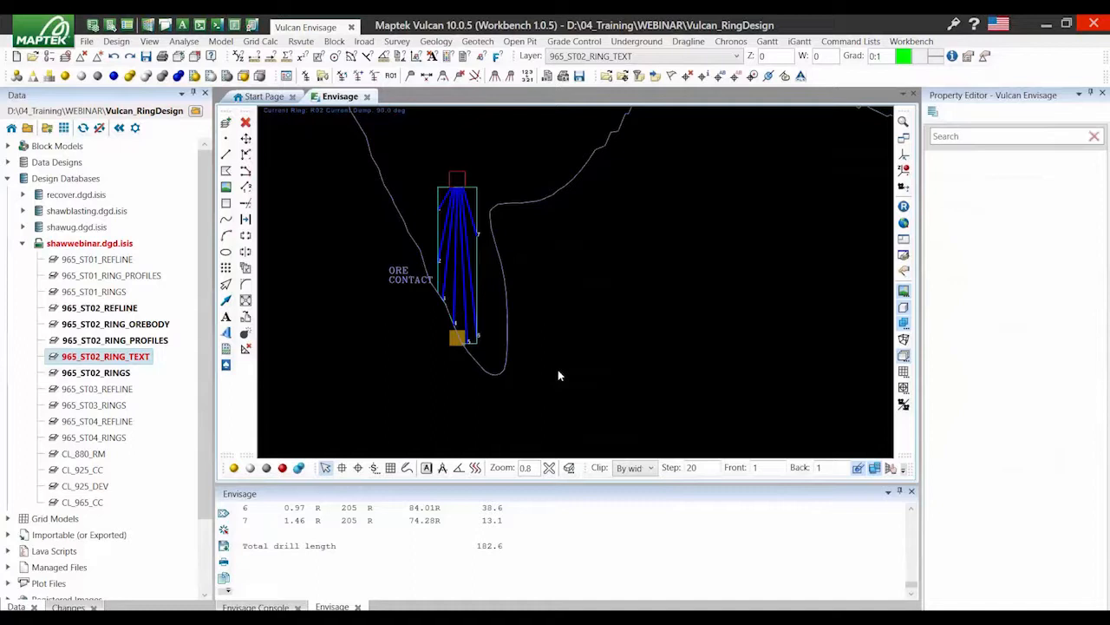
Import the r02_1.rep report as 3D text below ring R02
right_click(346, 189)
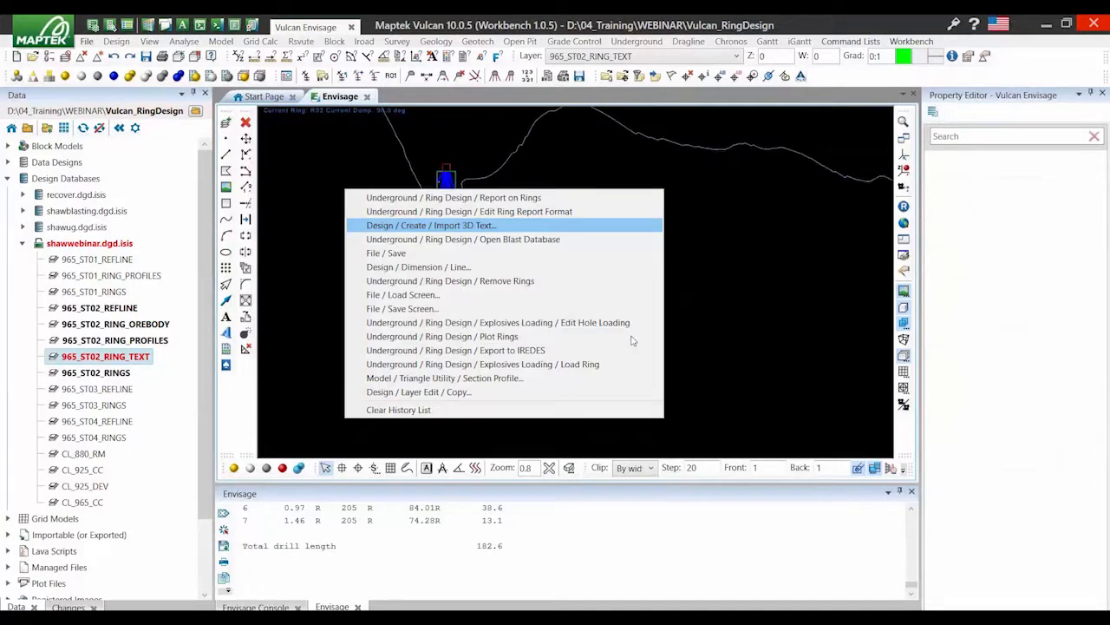
key(Return)
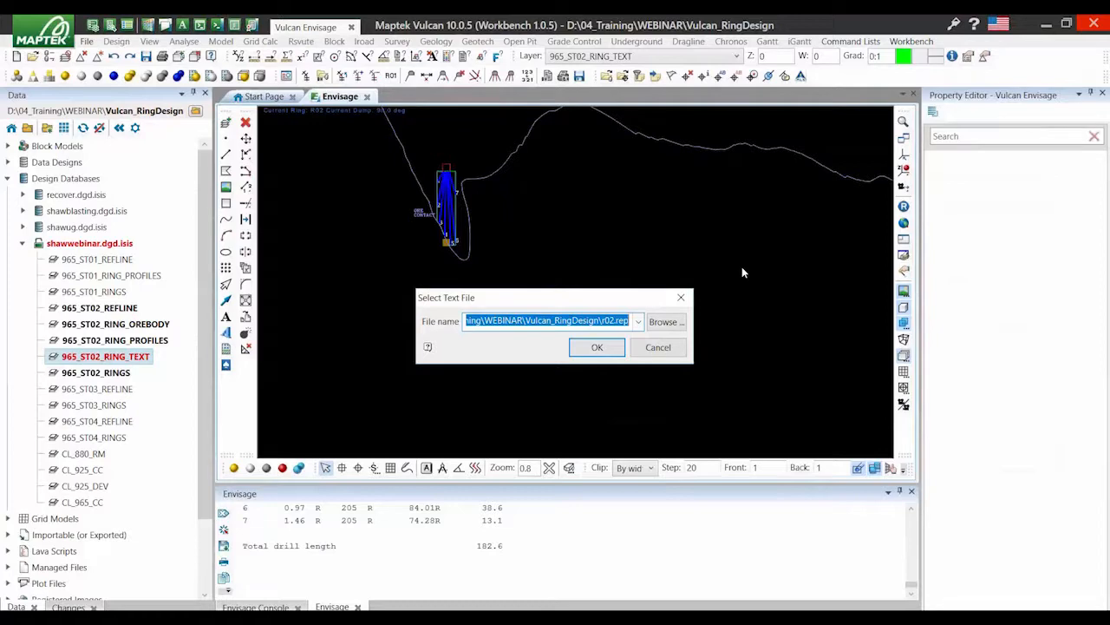
click(666, 321)
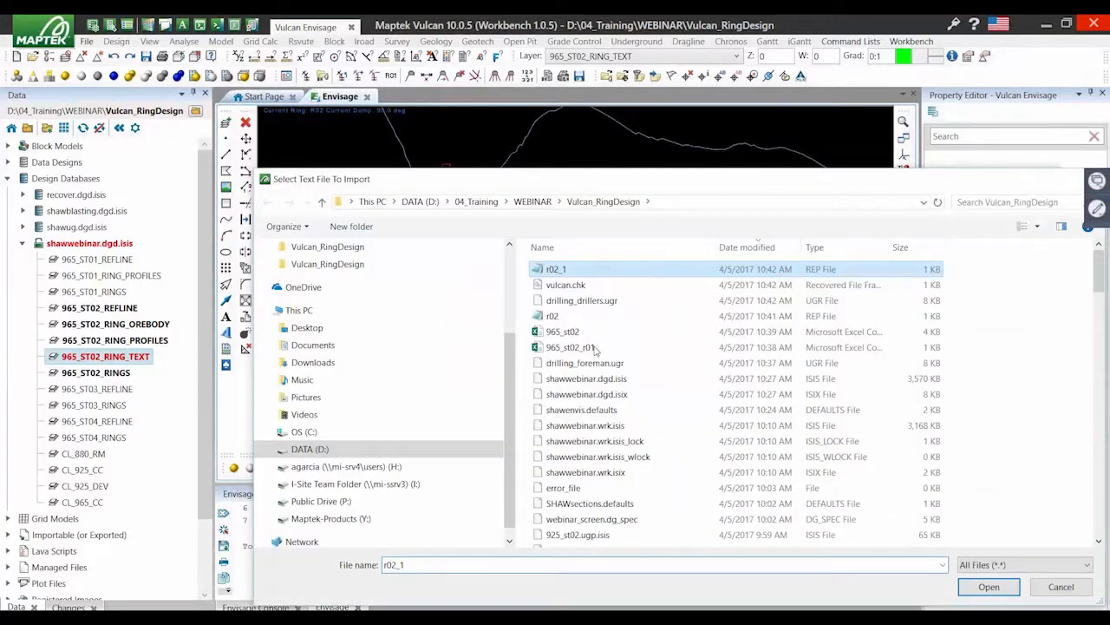
key(Return)
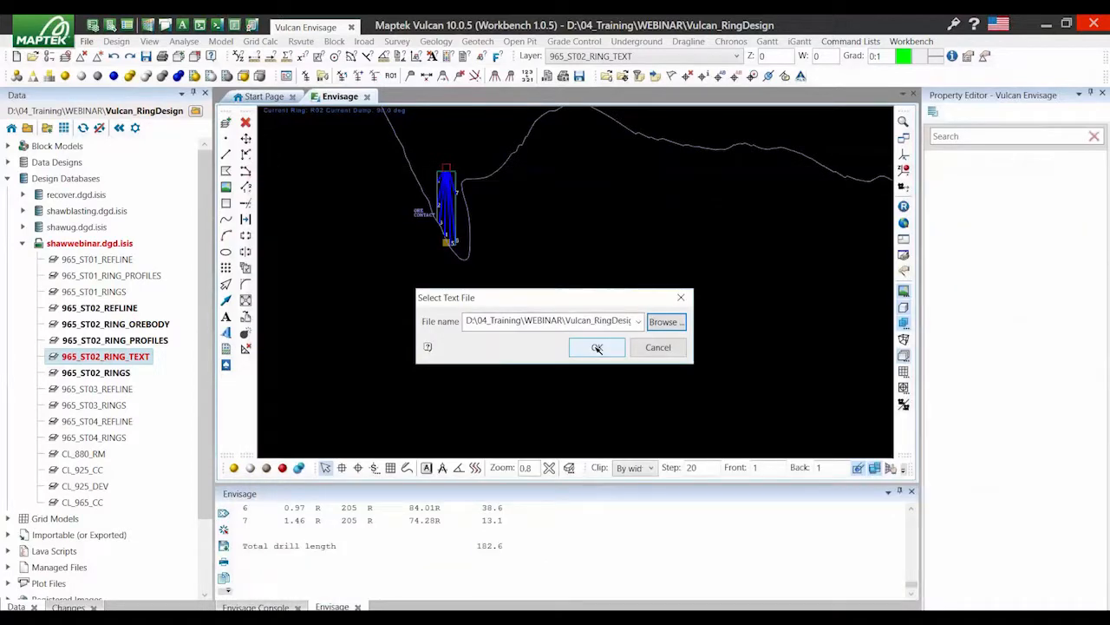
click(597, 347)
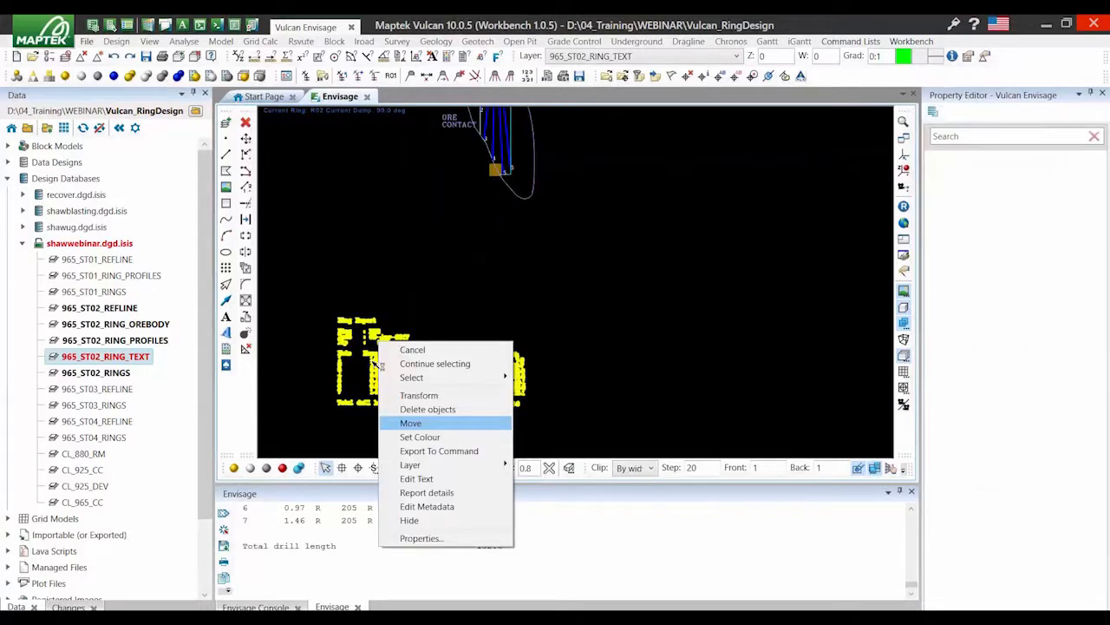
Move the imported report text to just beneath ring R02 and save the 965_ST02_RING_TEXT layer
click(411, 423)
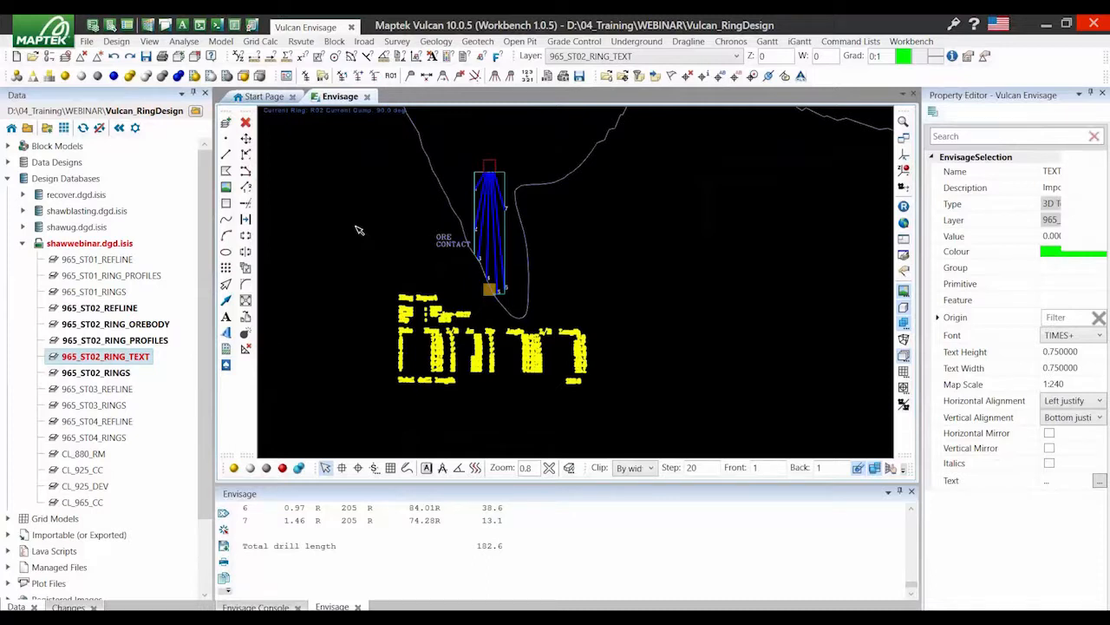
click(355, 225)
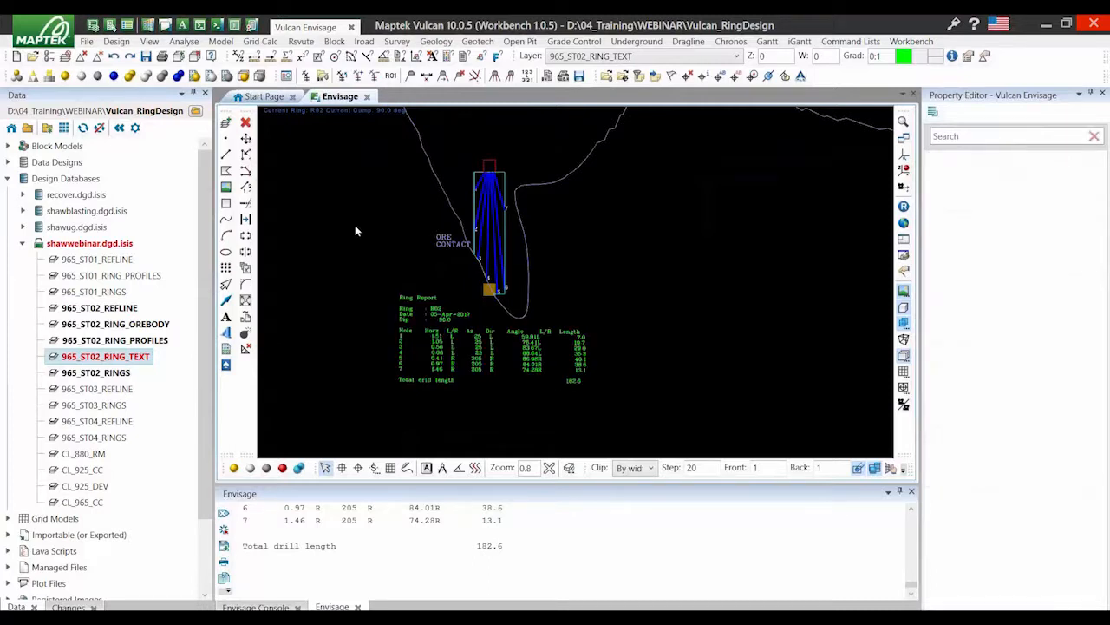
key(ctrl+s)
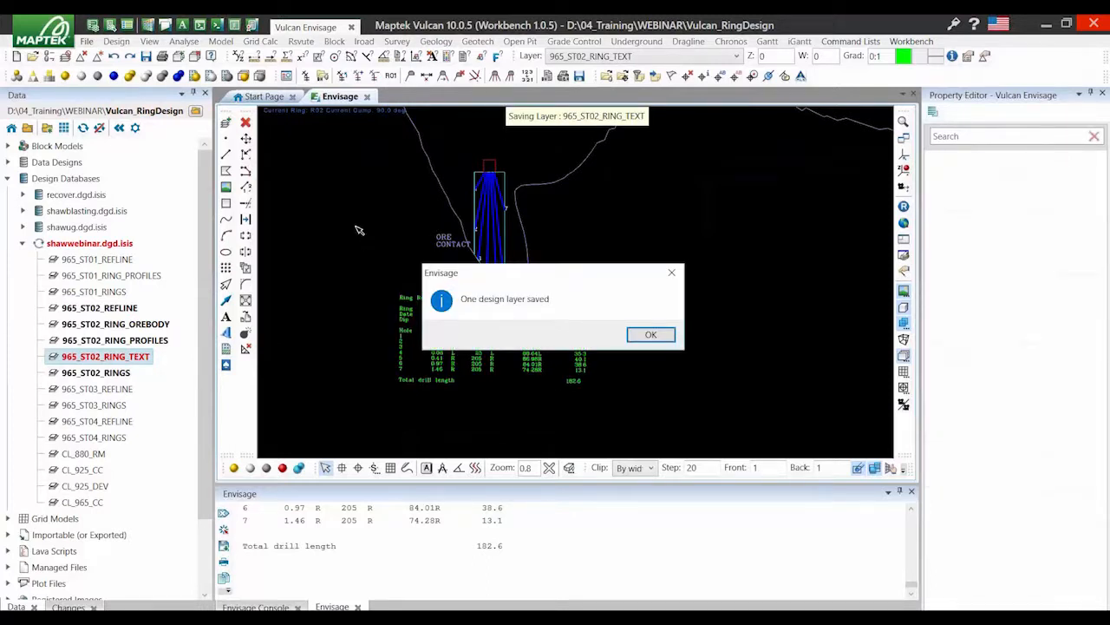
key(Return)
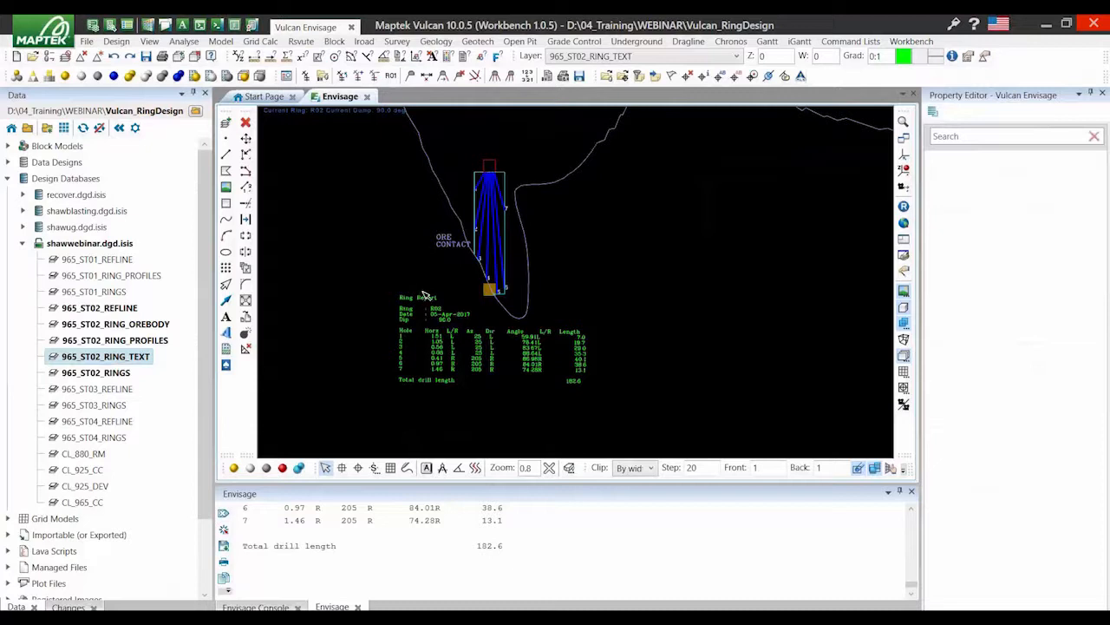
Check ring R02's report text and switch the view to ring R01
click(456, 332)
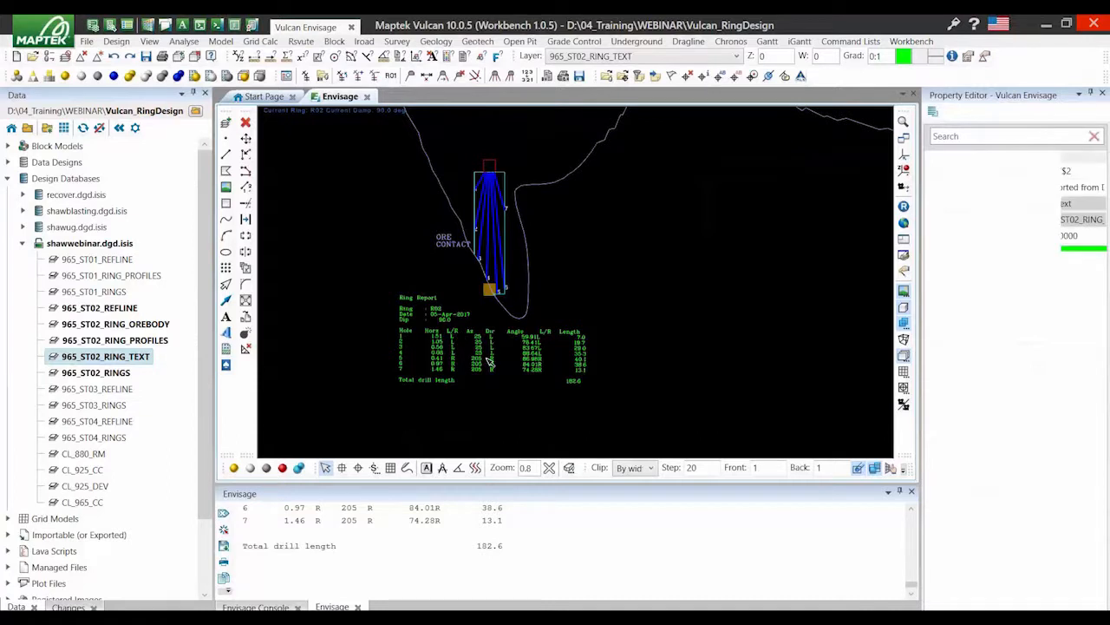
click(571, 293)
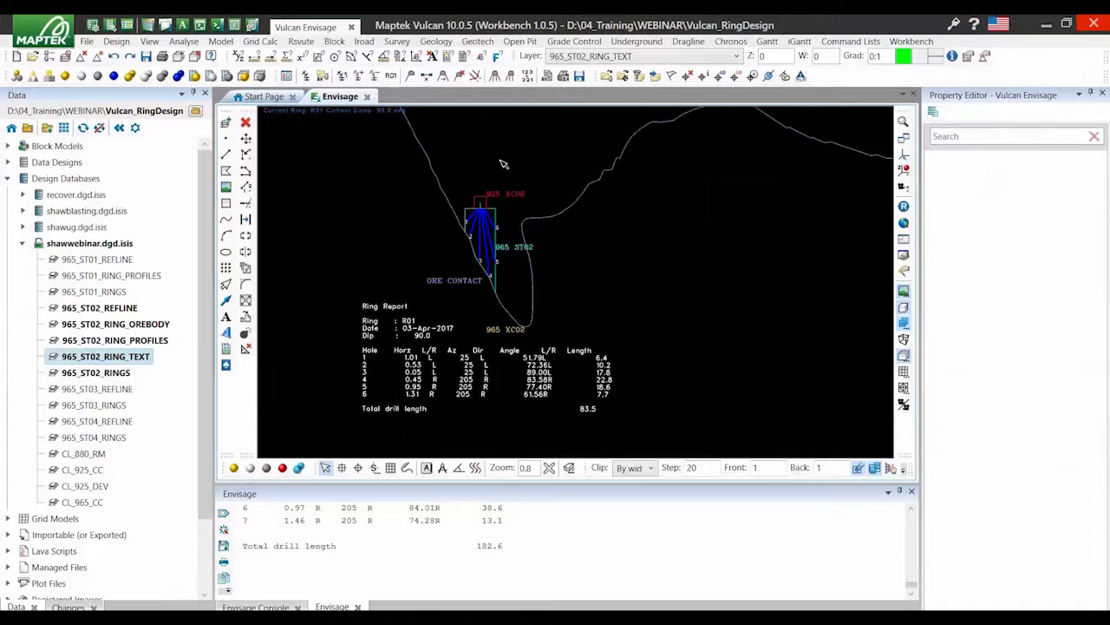
Compare the drive and stope labels around ring R01 with the labelling and report text at ring R02
click(505, 193)
scroll(410, 279, up, 2)
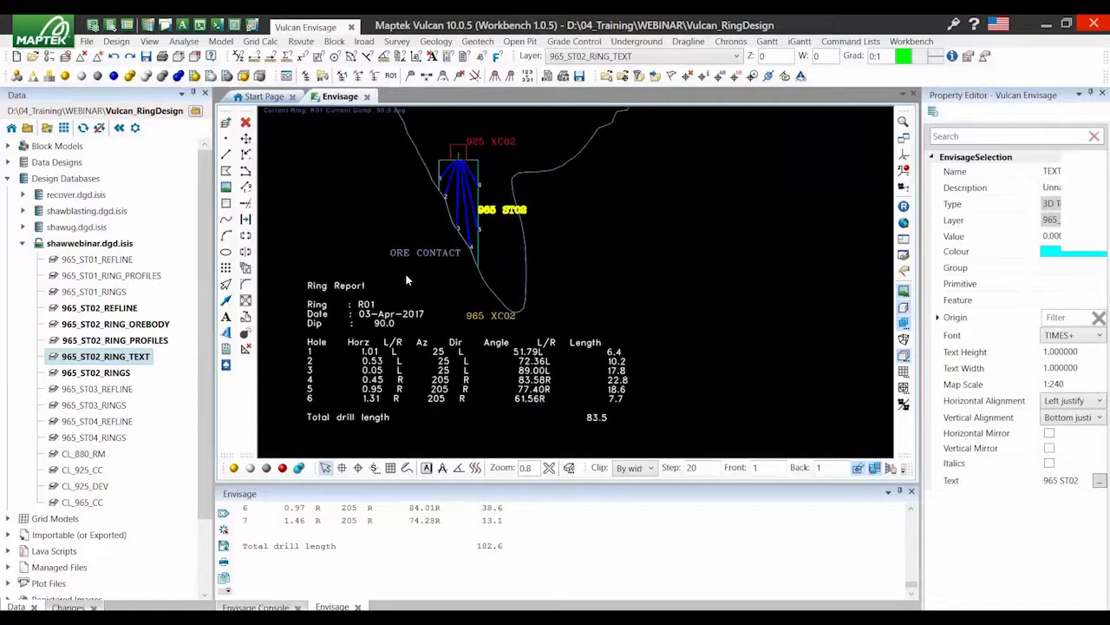
key(Escape)
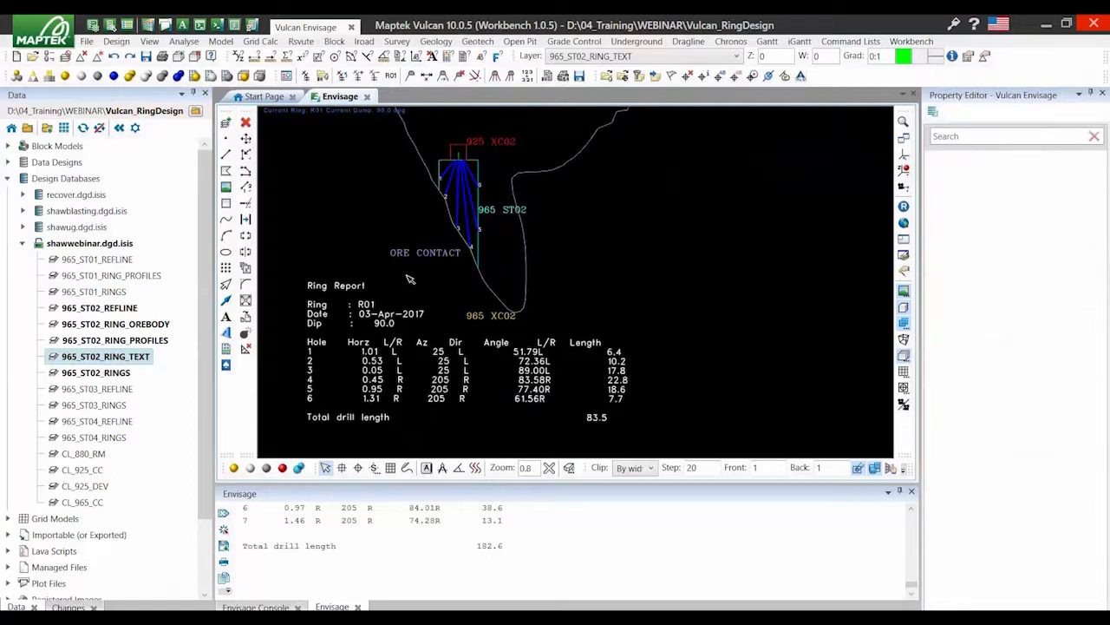
scroll(518, 276, down, 3)
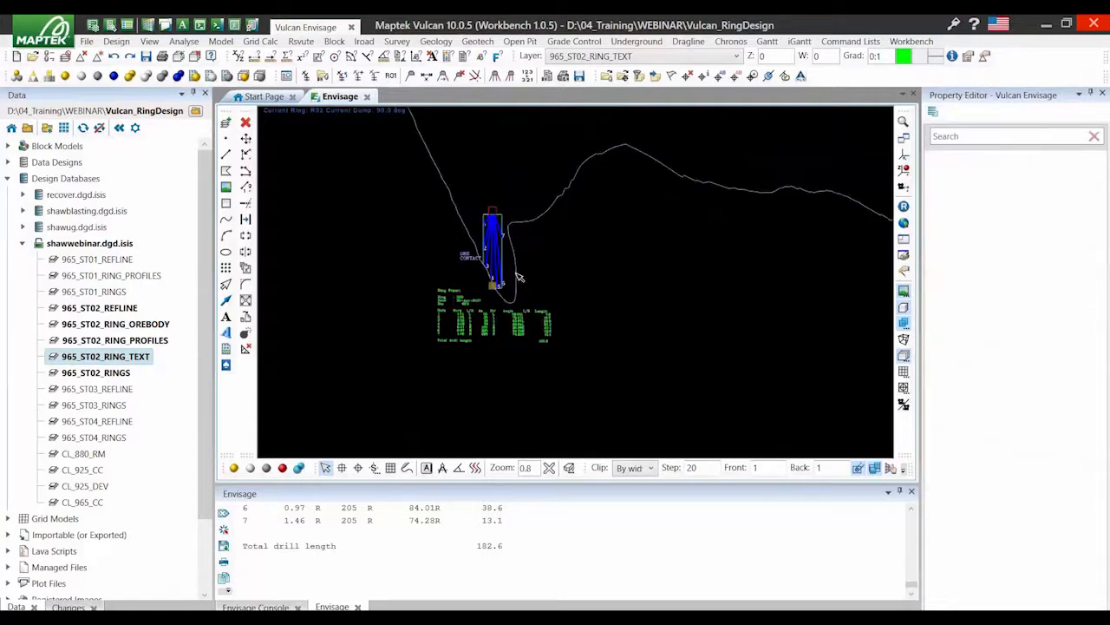
scroll(494, 289, up, 5)
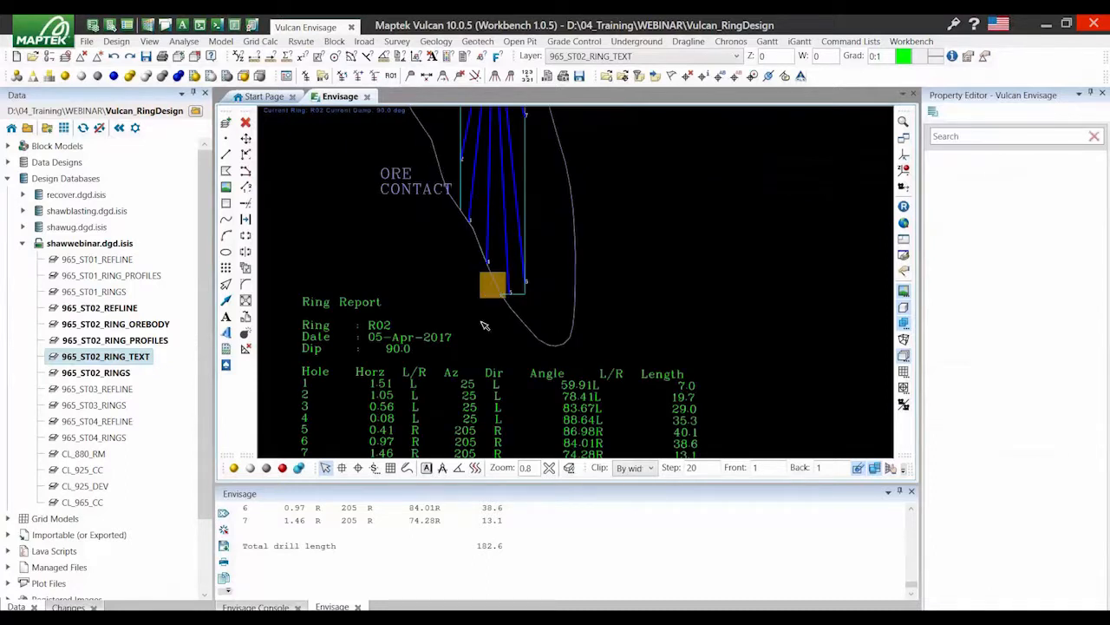
scroll(486, 322, down, 5)
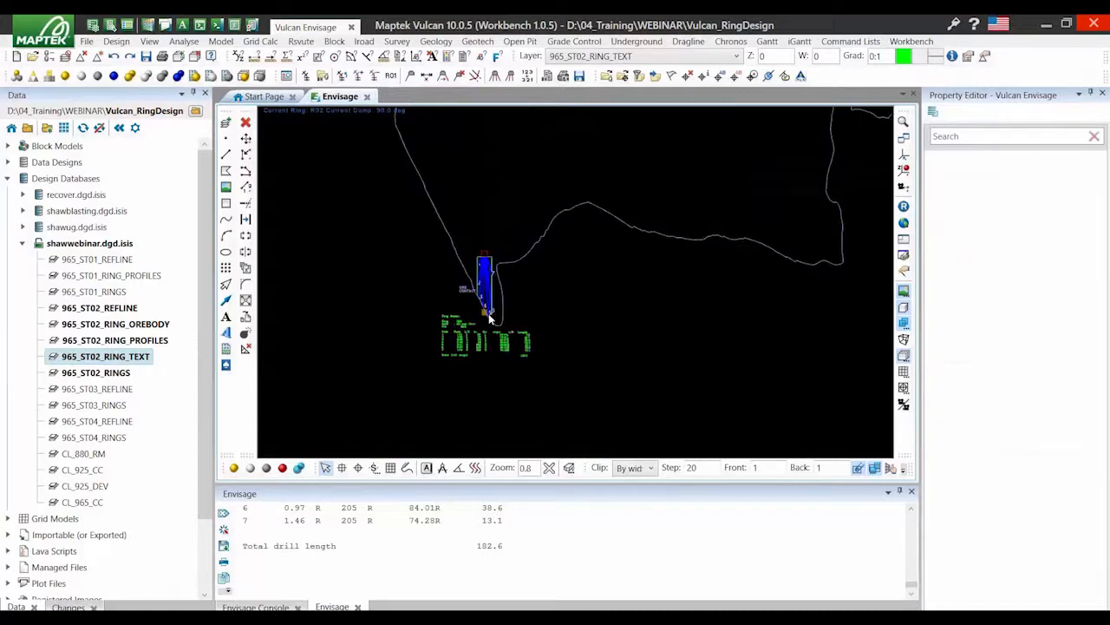
scroll(488, 318, up, 3)
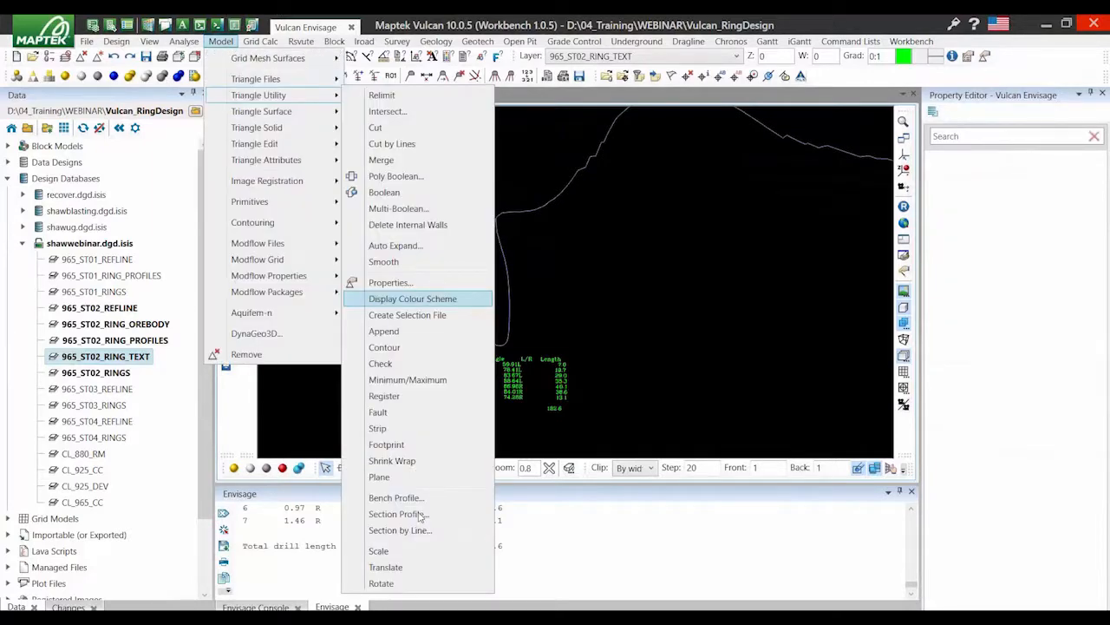
Start a 3D section profile of triangulations with 965_ST02_RING_PROFILES as the section layer
click(796, 126)
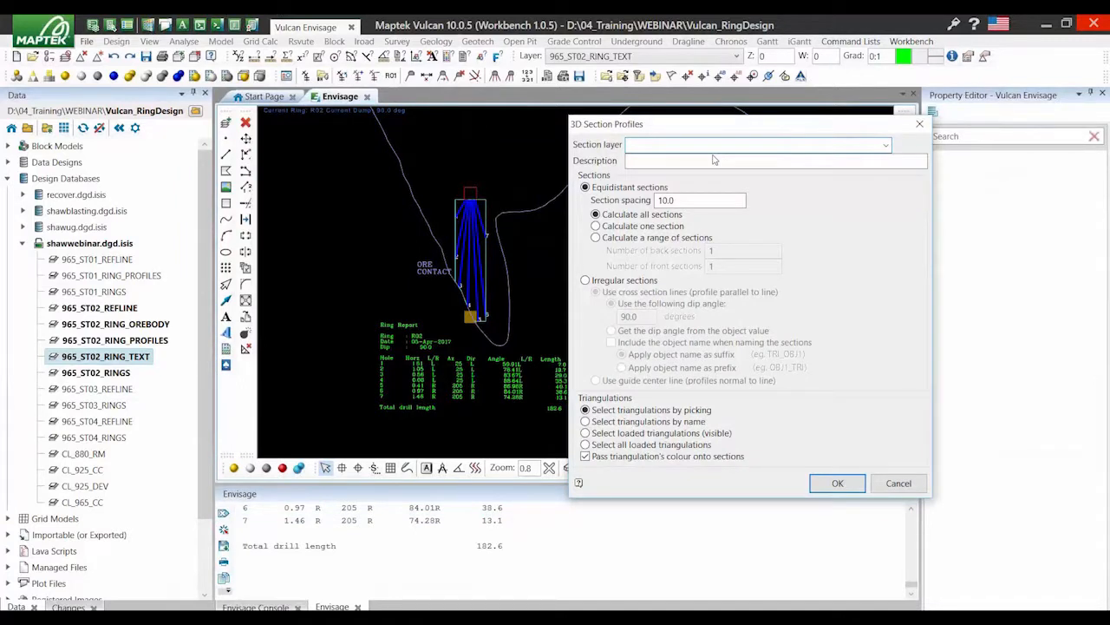
click(713, 148)
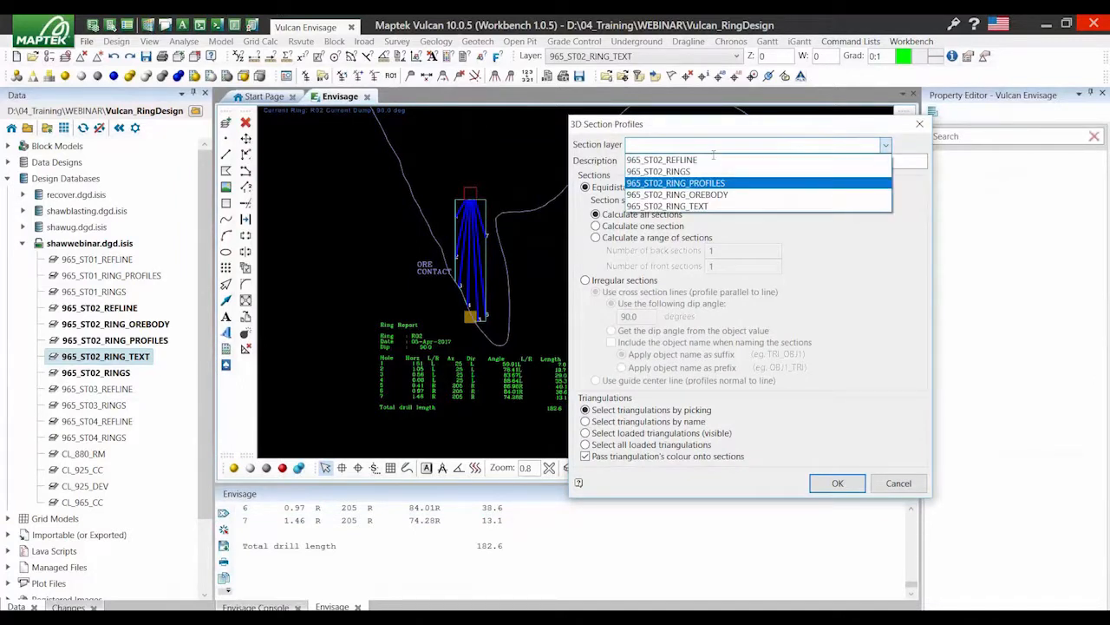
key(Return)
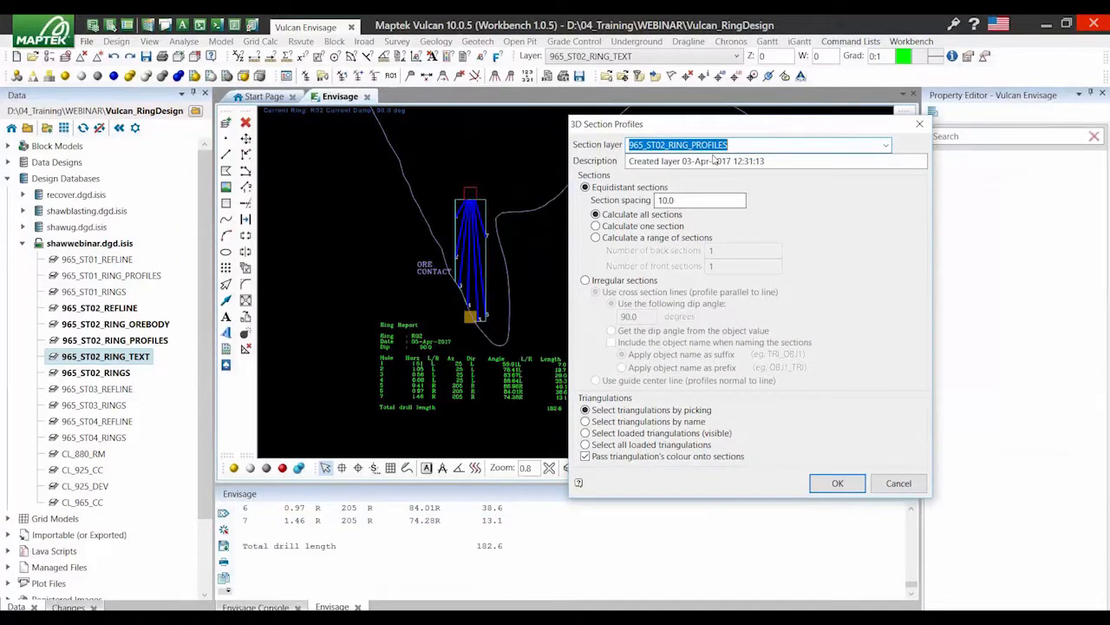
key(Tab)
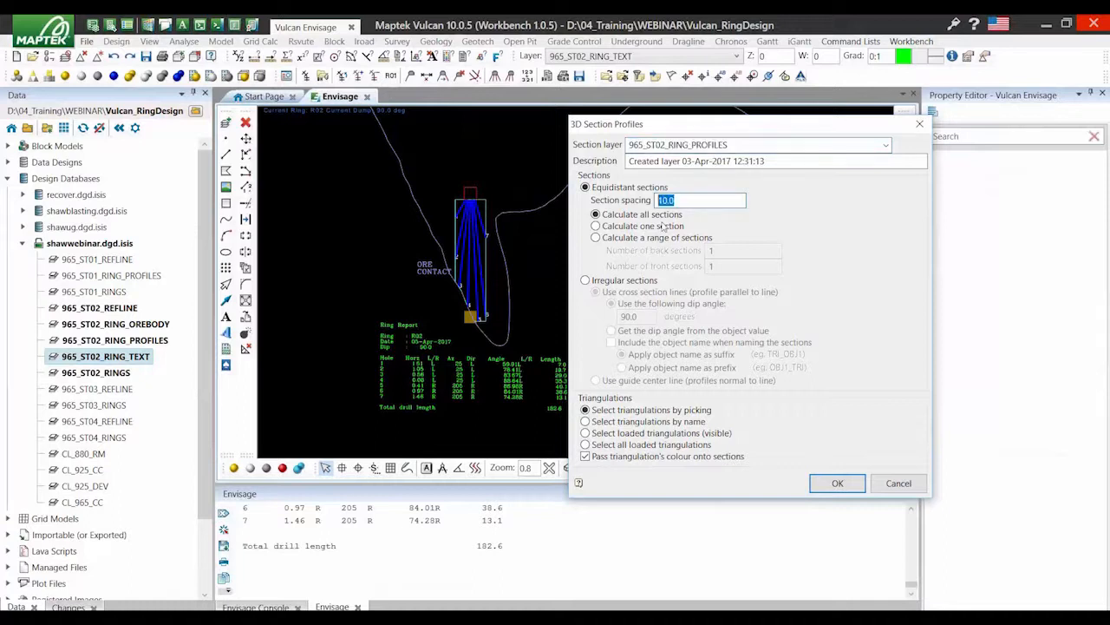
Set equidistant sections at 2.0 spacing for a range of 1 back section and 13 front sections
text(2.0)
key(Tab)
key(Down)
key(Down)
key(Tab)
key(Tab)
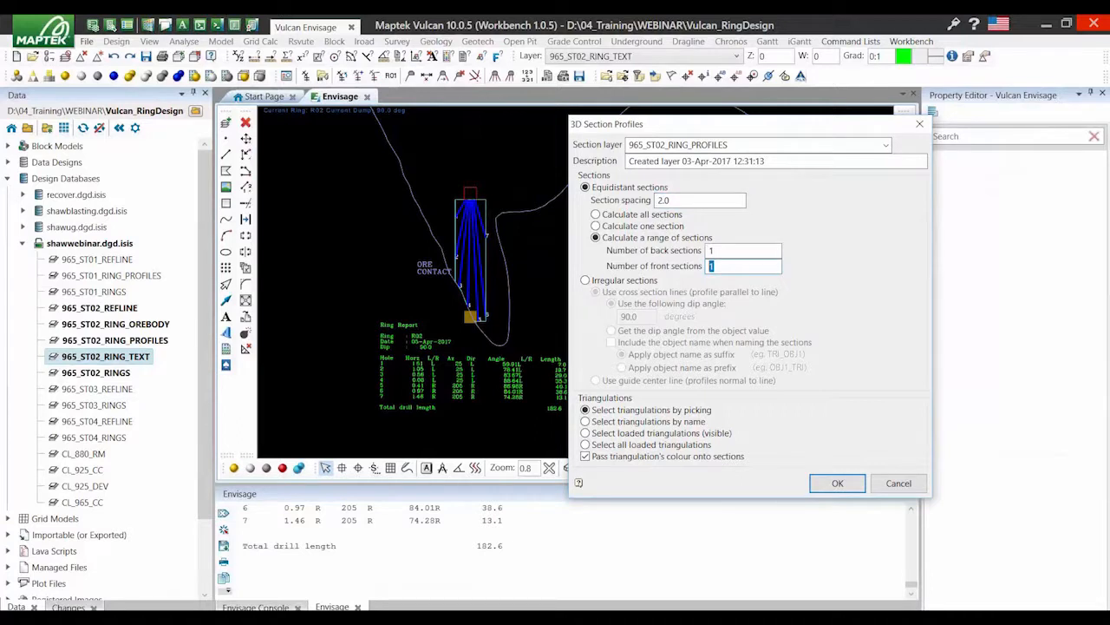
text(13)
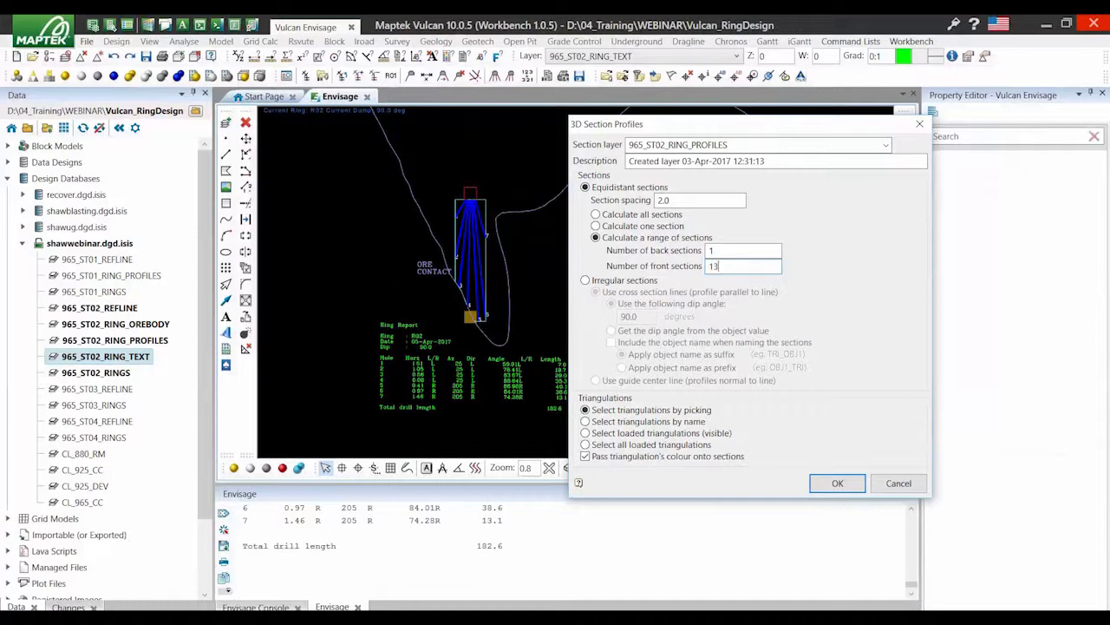
click(838, 484)
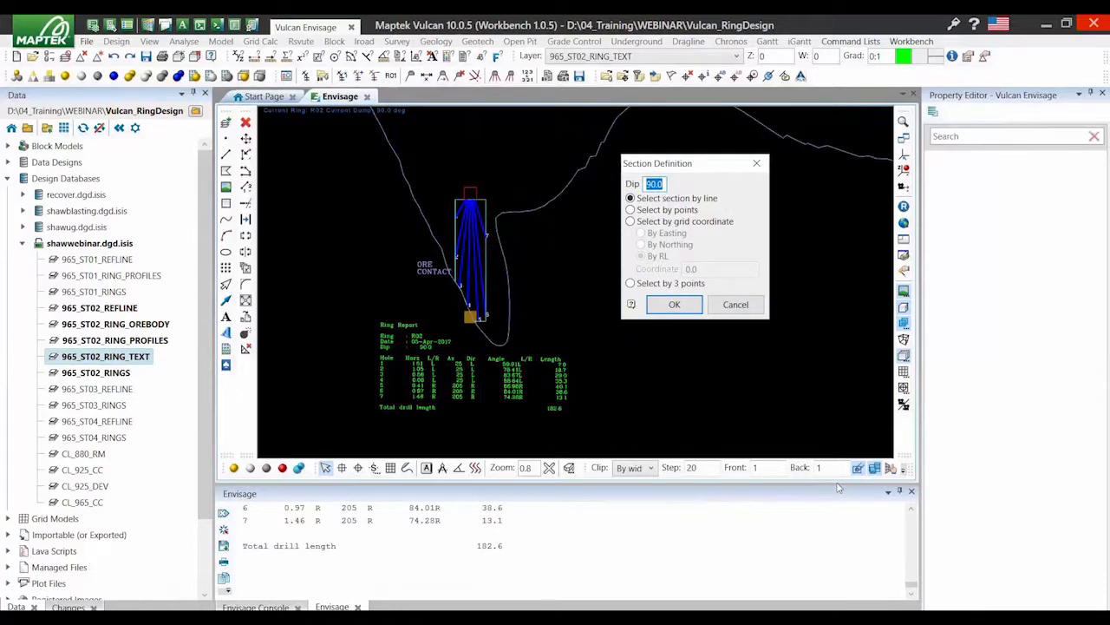
Define the section plane with three points on ring R02's plane and section the loaded drive triangulation below the ring
click(668, 289)
click(673, 303)
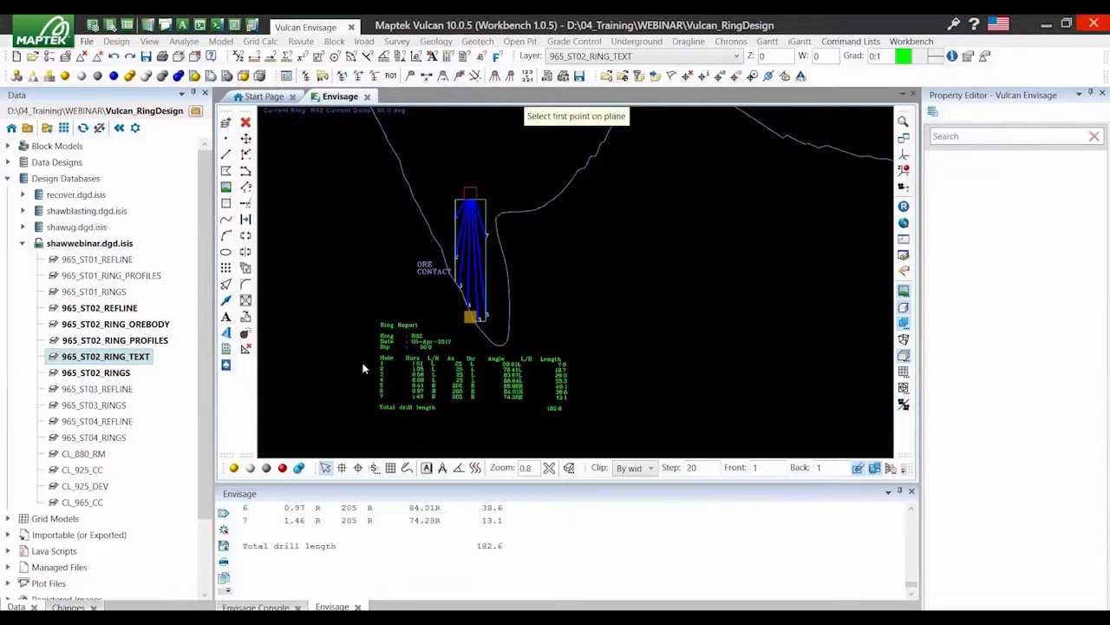
click(293, 431)
click(473, 133)
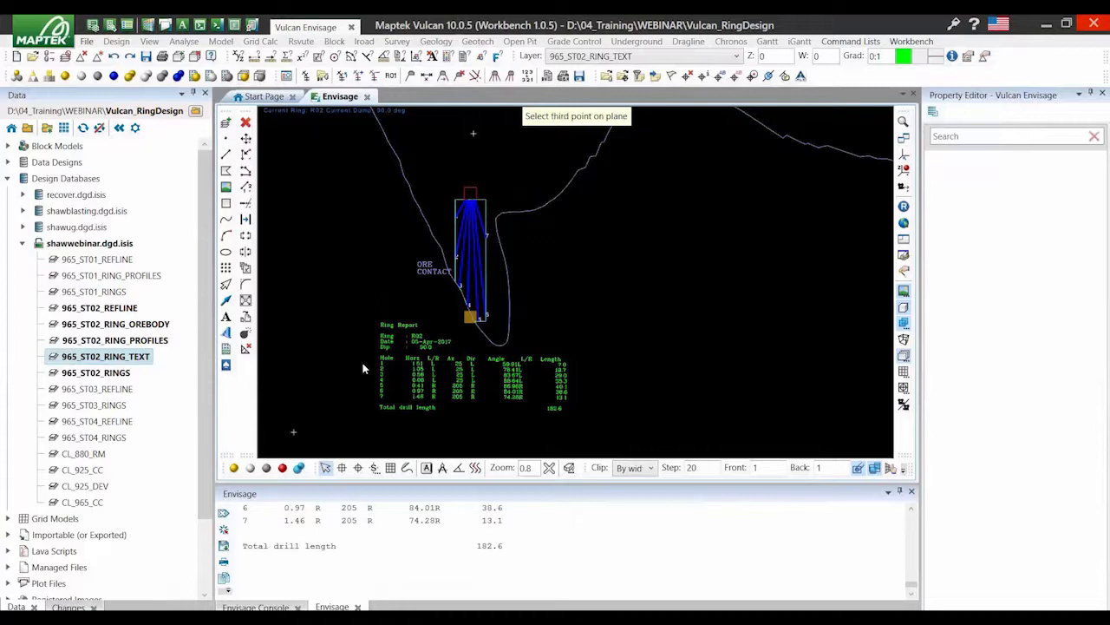
click(660, 432)
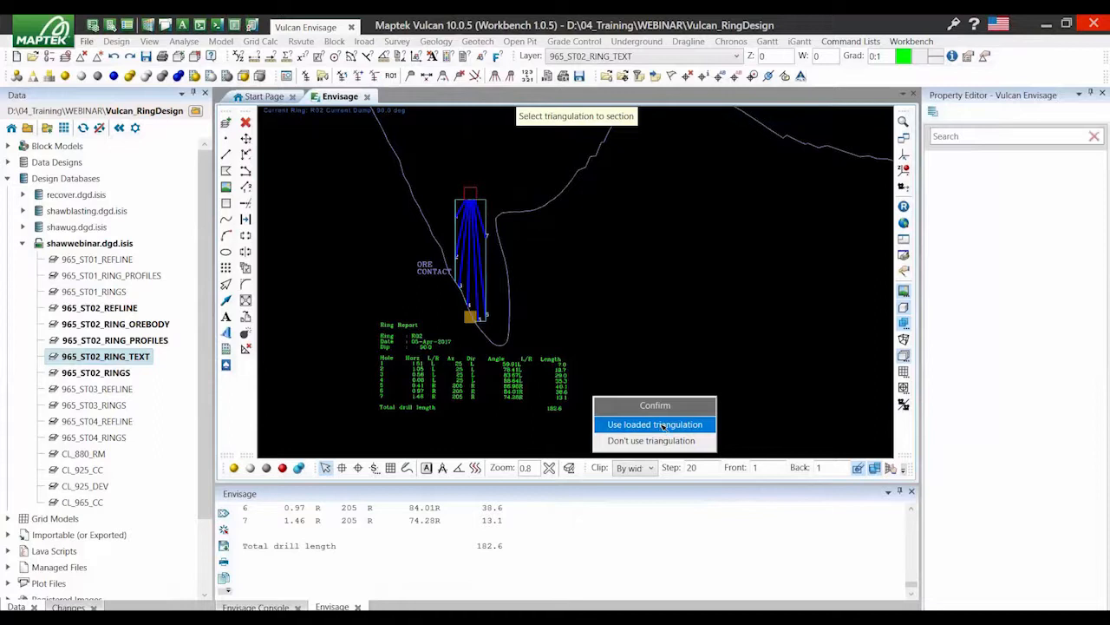
click(662, 425)
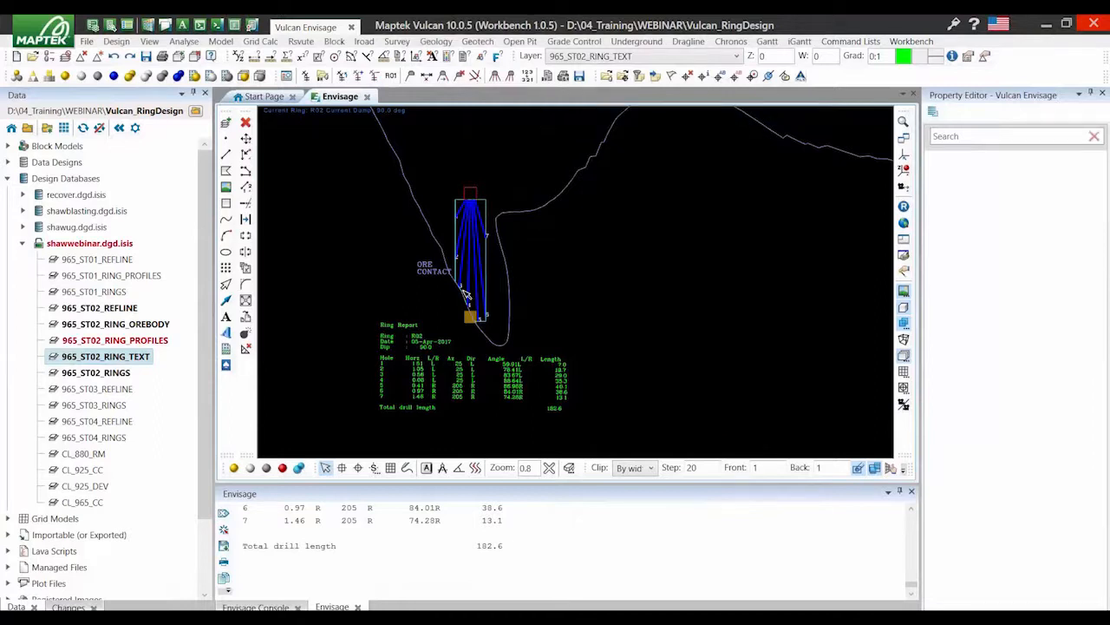
Clear the sectioned drive triangulation from the view and save the 965_ST02_RING_PROFILES layer
scroll(466, 295, up, 3)
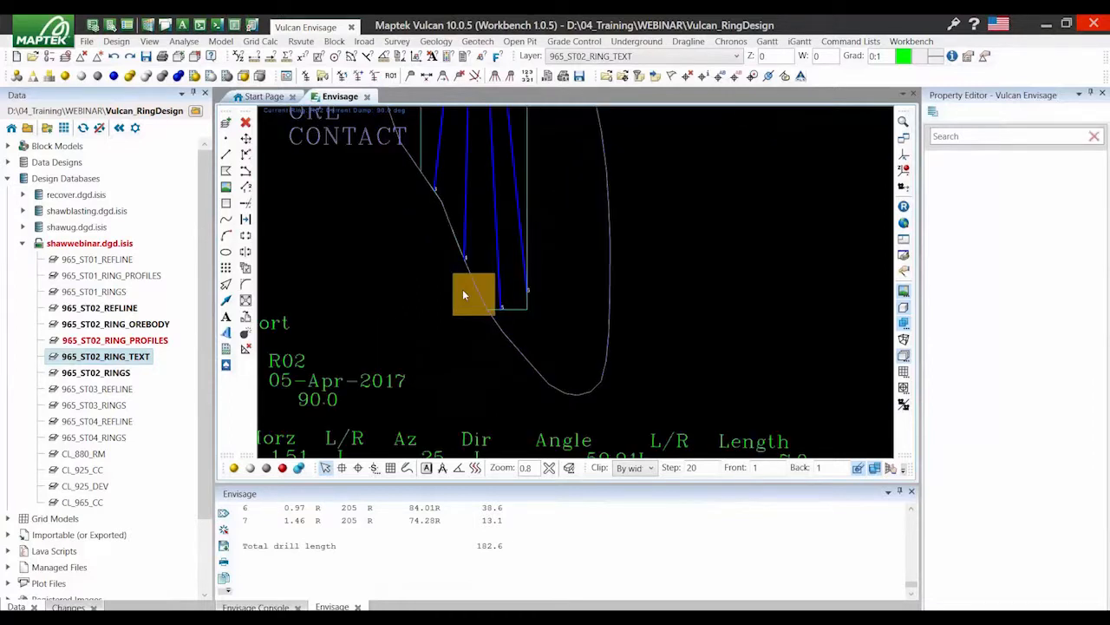
scroll(462, 294, down, 3)
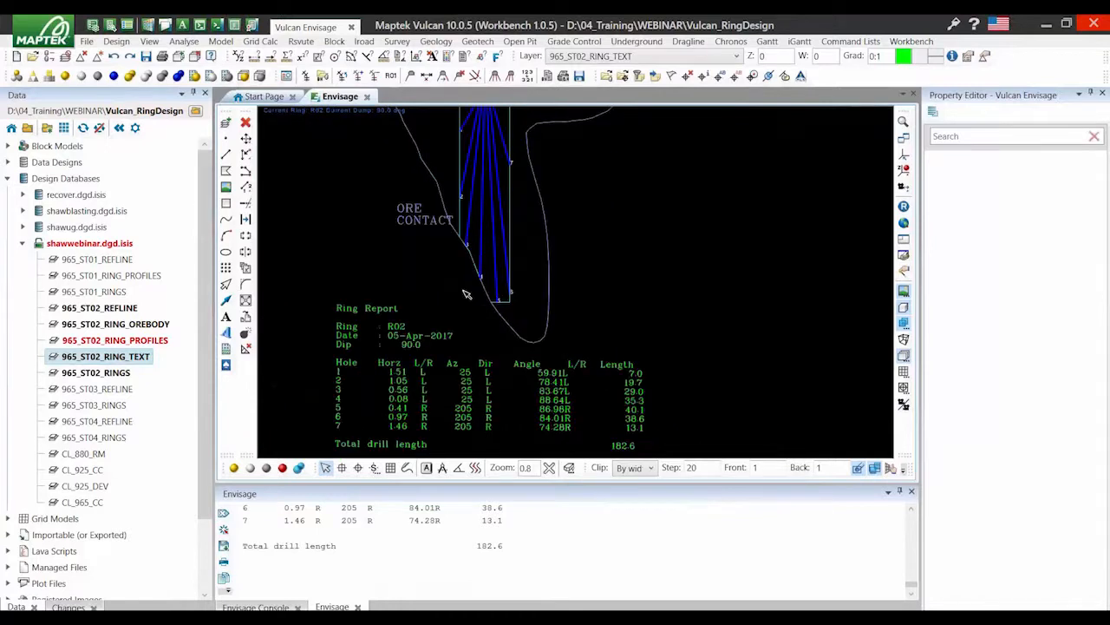
scroll(463, 291, down, 2)
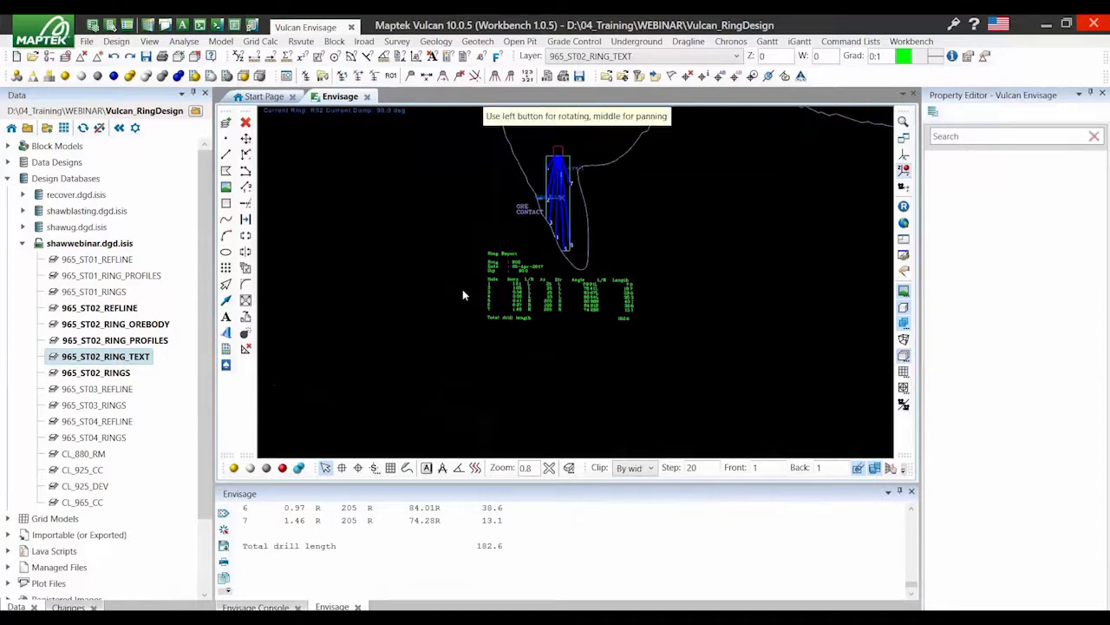
Inspect the drive profiles along the full set of rings from several 3D angles
drag(462, 290, 465, 289)
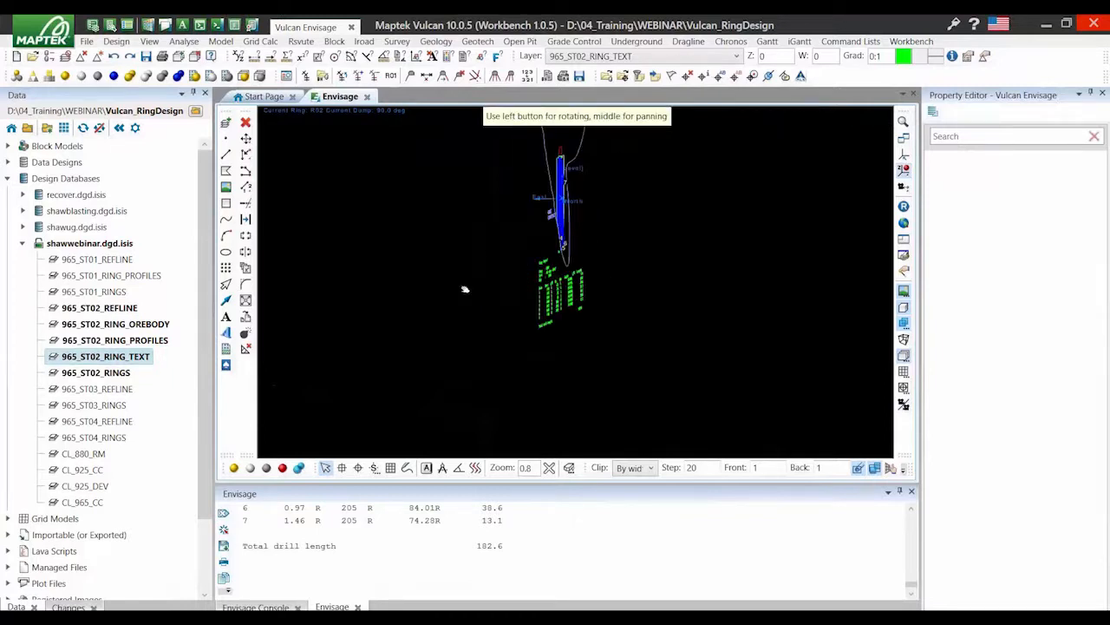
scroll(465, 290, up, 3)
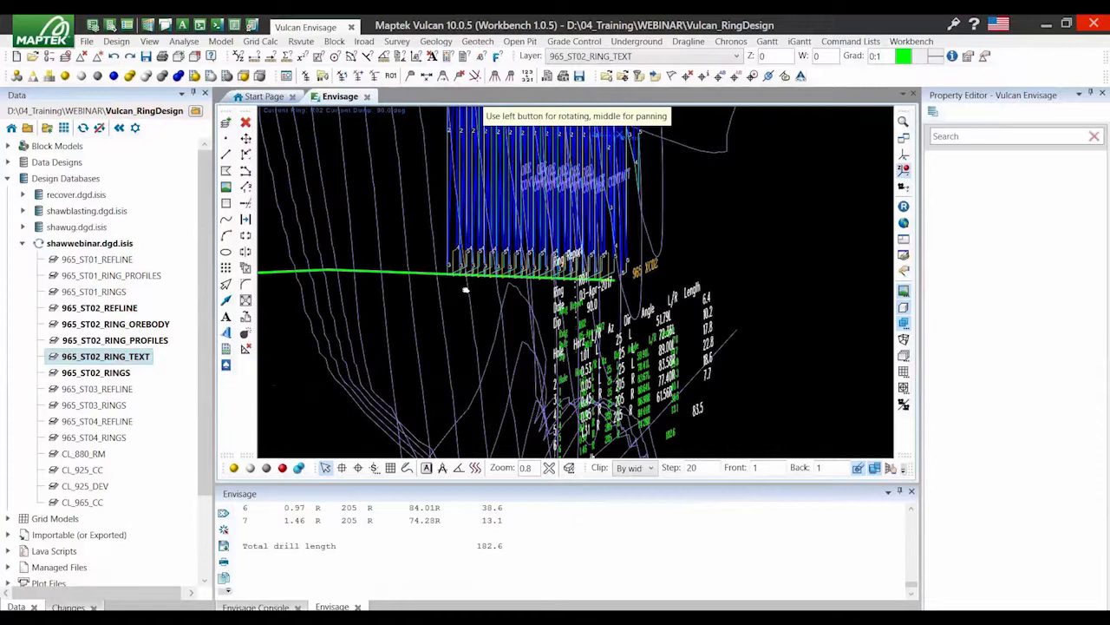
scroll(465, 290, up, 3)
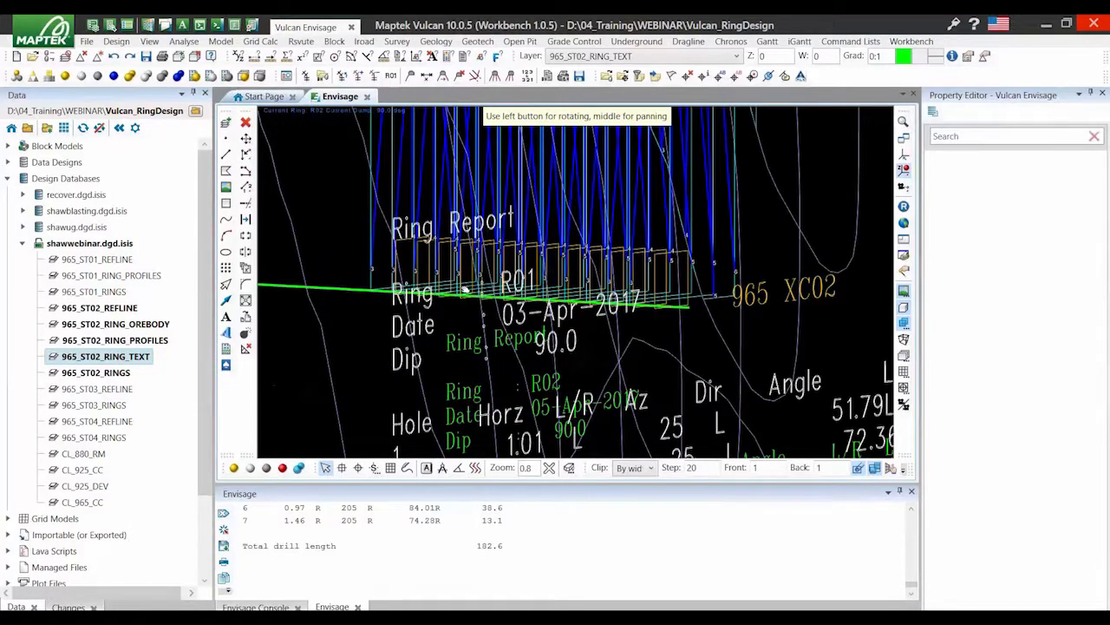
drag(465, 290, 587, 251)
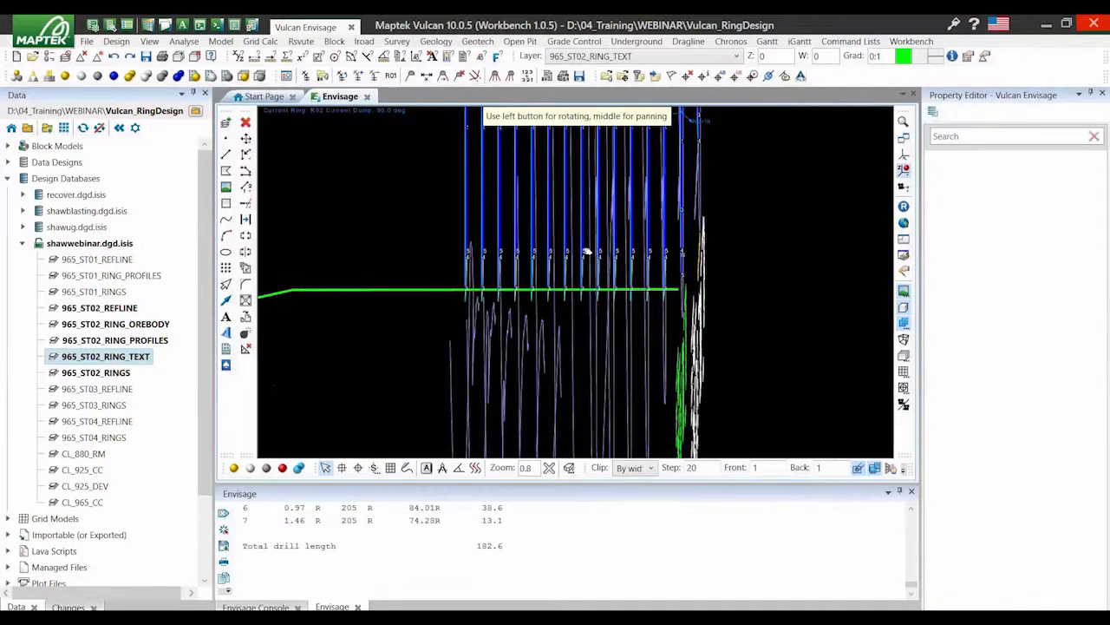
right_click(586, 252)
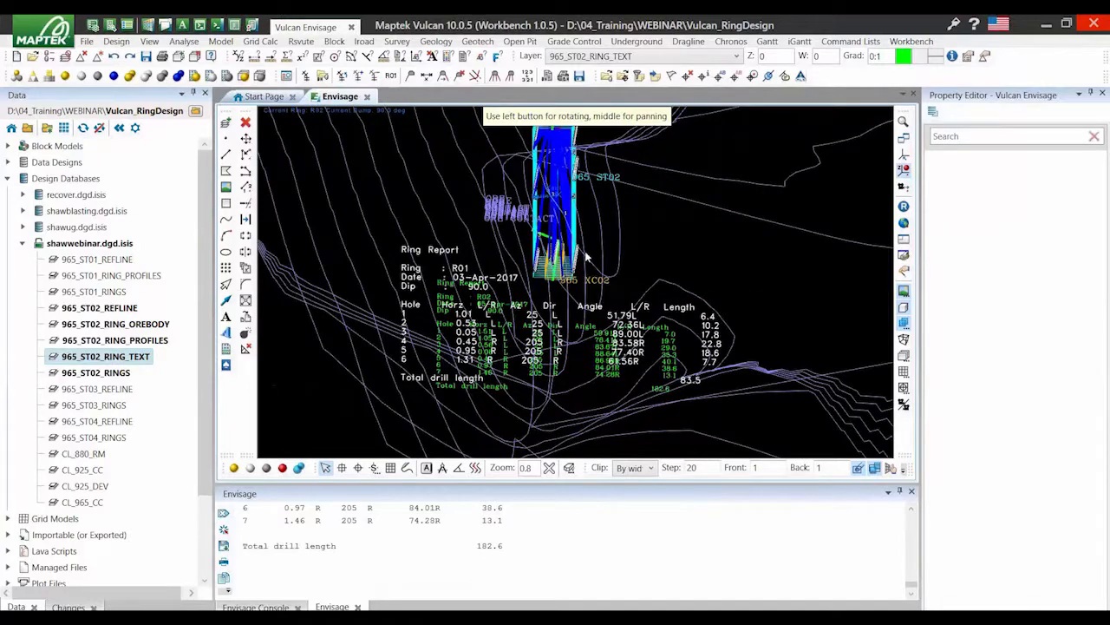
right_click(586, 256)
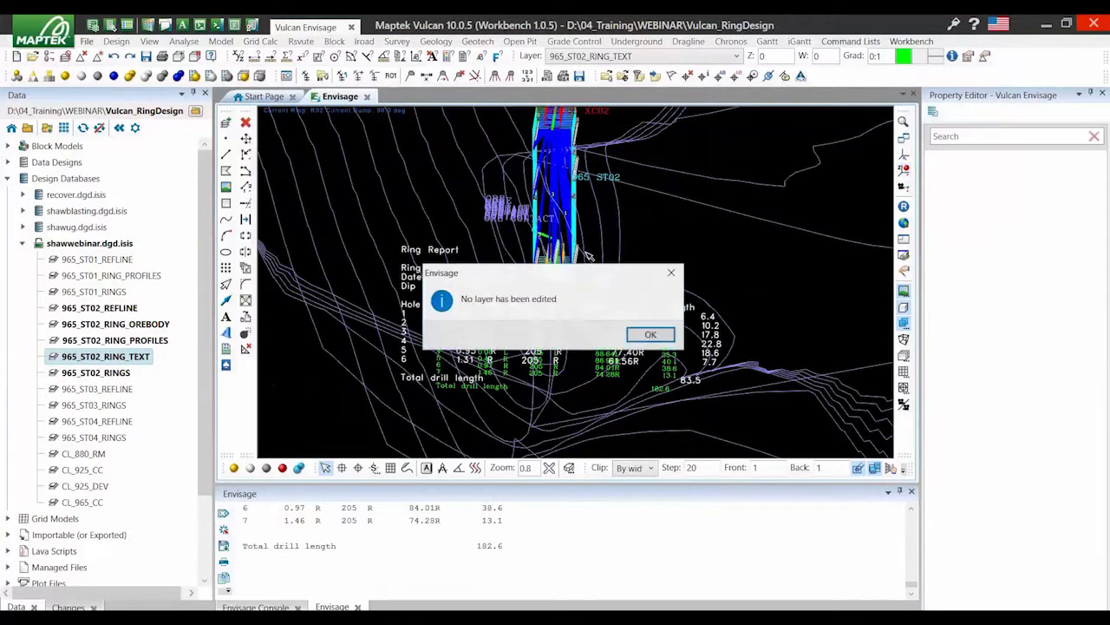
key(Return)
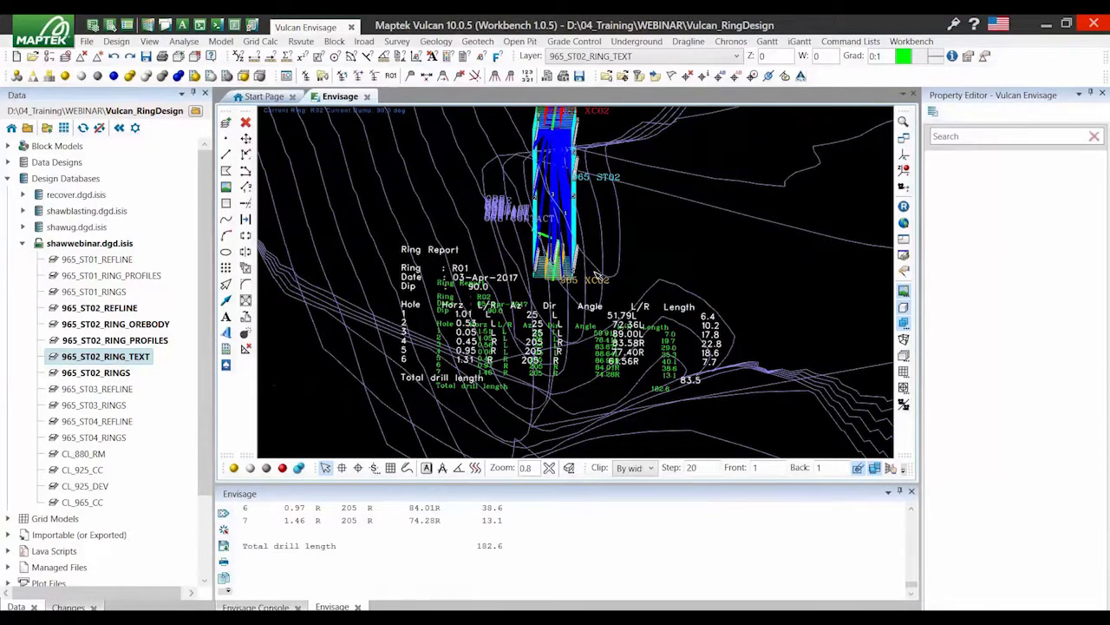
Select the 925 XC02, 965 ST02 and 965 XC02 labels on ring R01's section for copying along the full ring set
scroll(596, 275, down, 2)
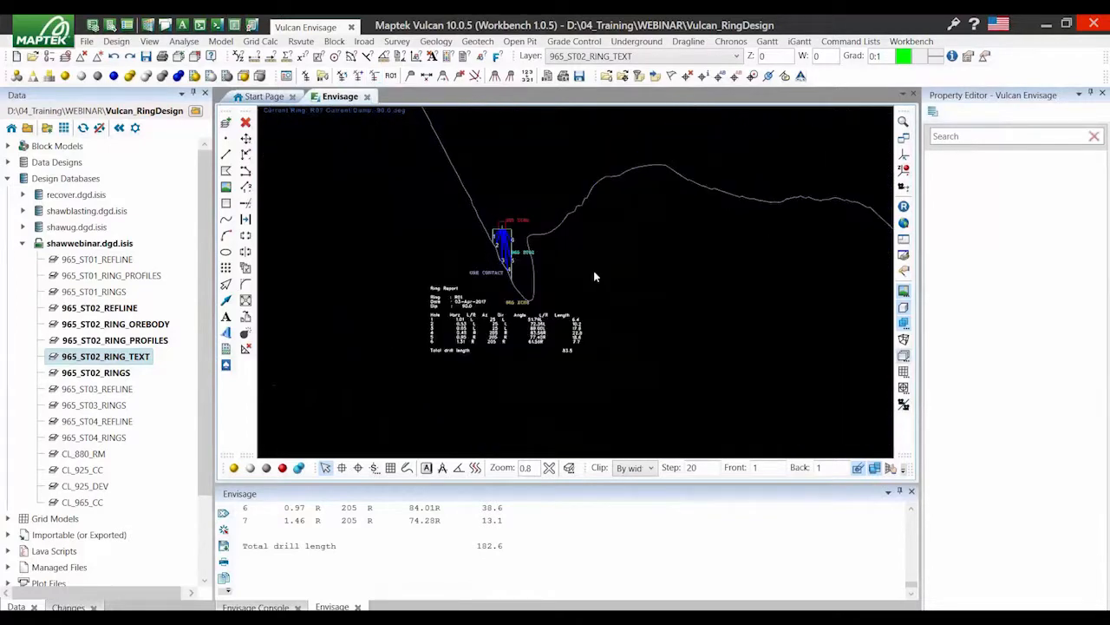
scroll(595, 275, up, 3)
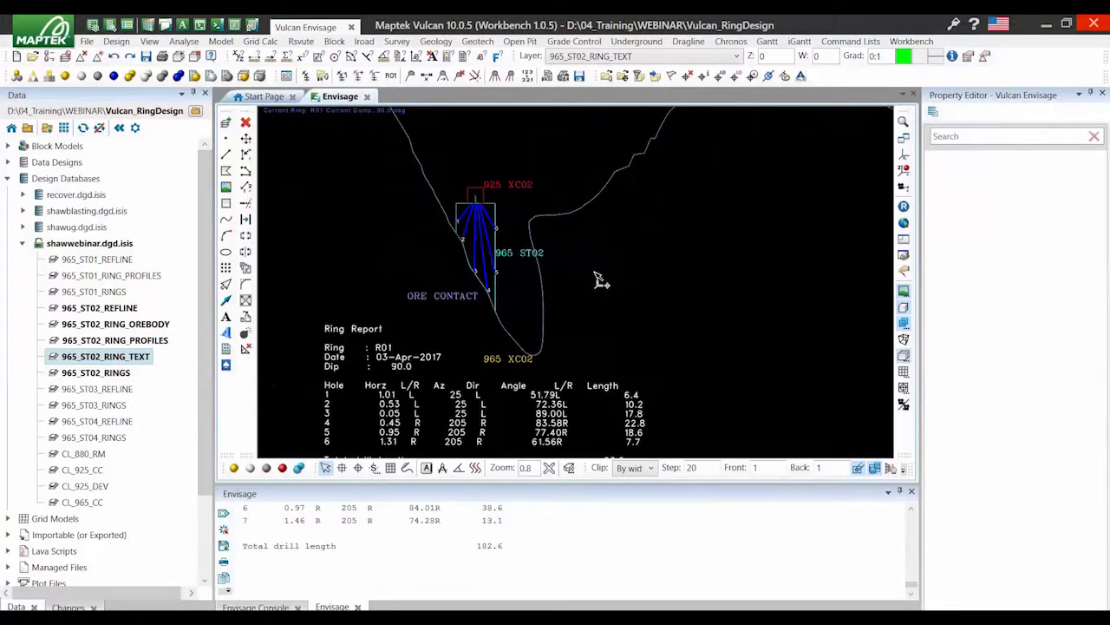
key(r)
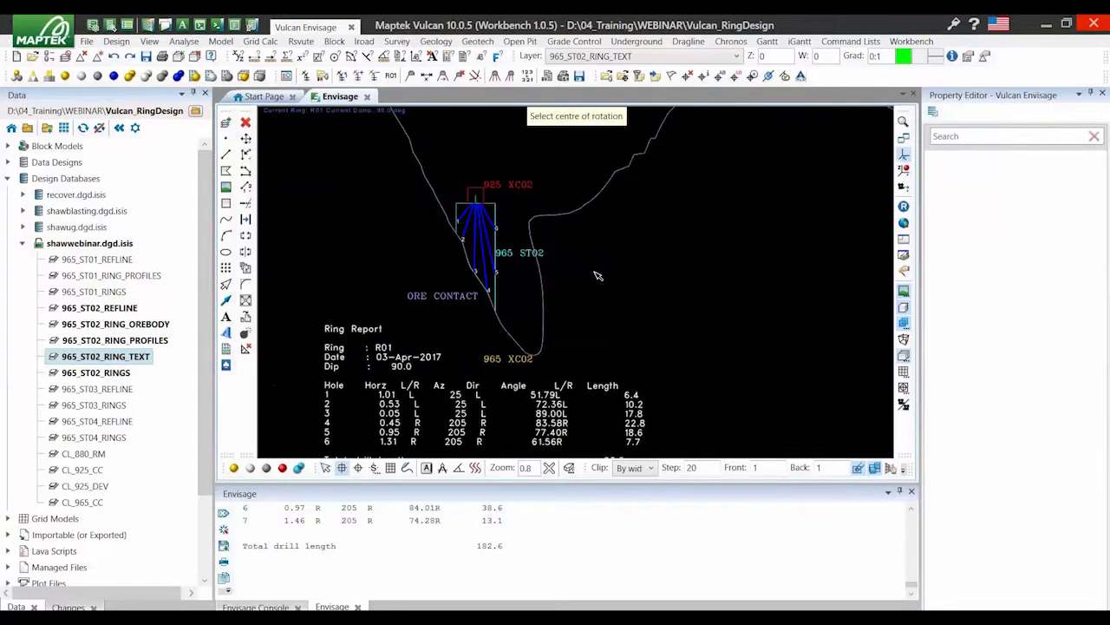
click(597, 276)
drag(598, 276, 896, 251)
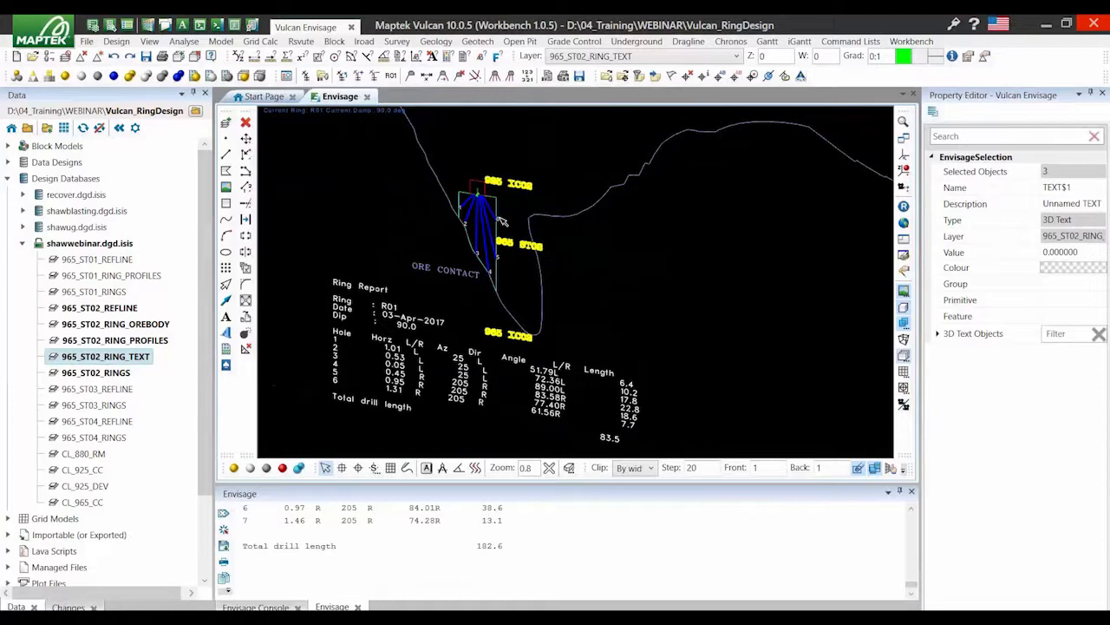
key(slash)
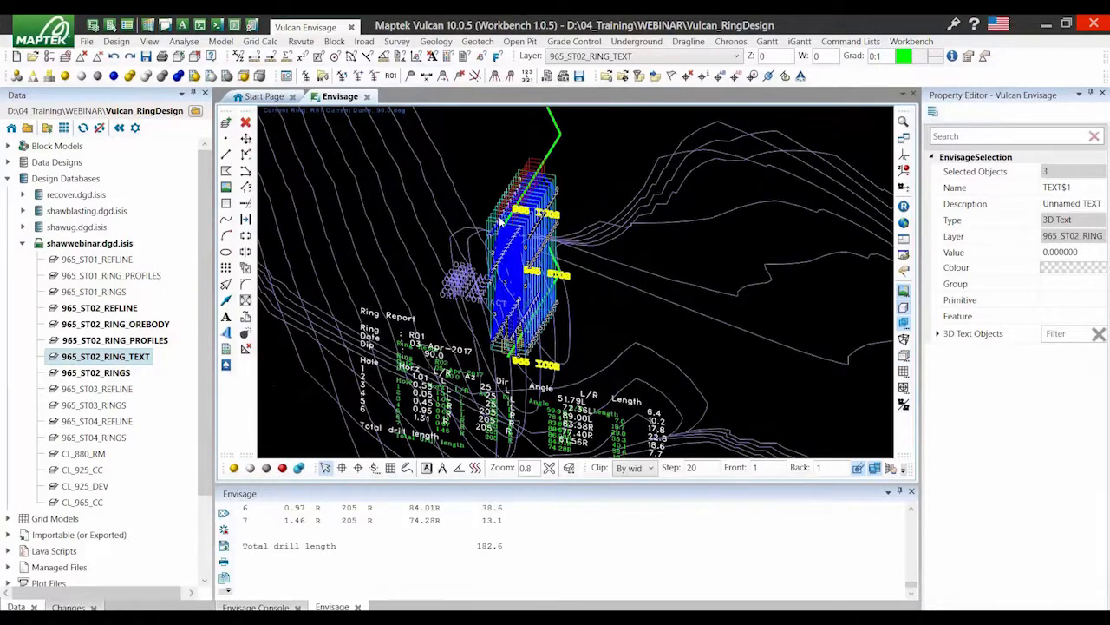
scroll(500, 222, up, 2)
Define the labels' translation displacement by snapping to matching upper profile corners of two adjacent rings at the R14 end
click(246, 138)
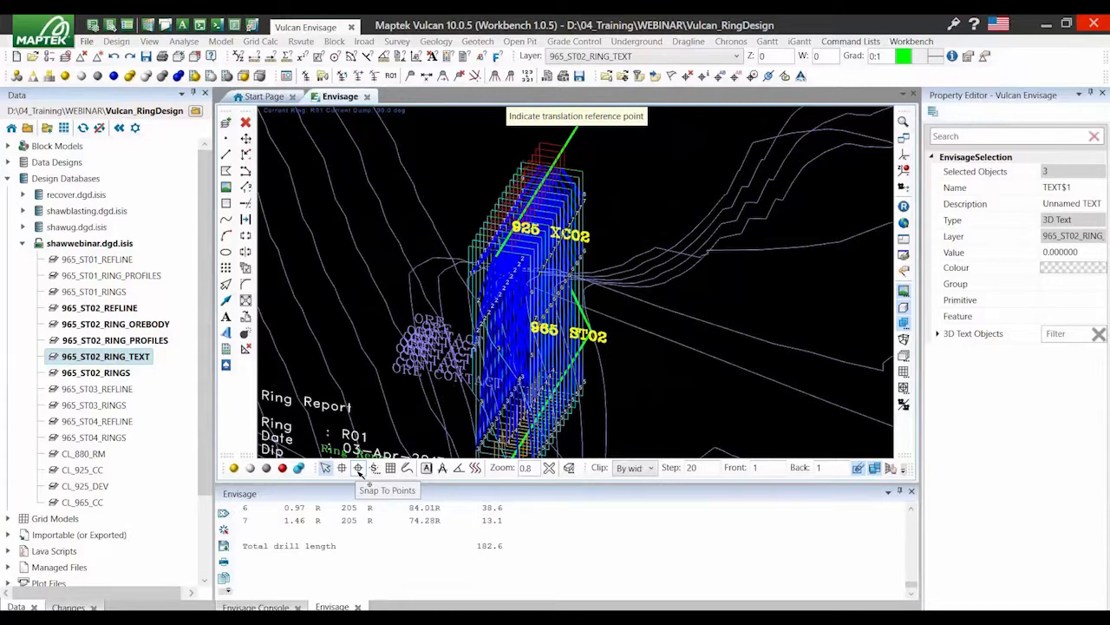
click(359, 469)
scroll(605, 174, up, 4)
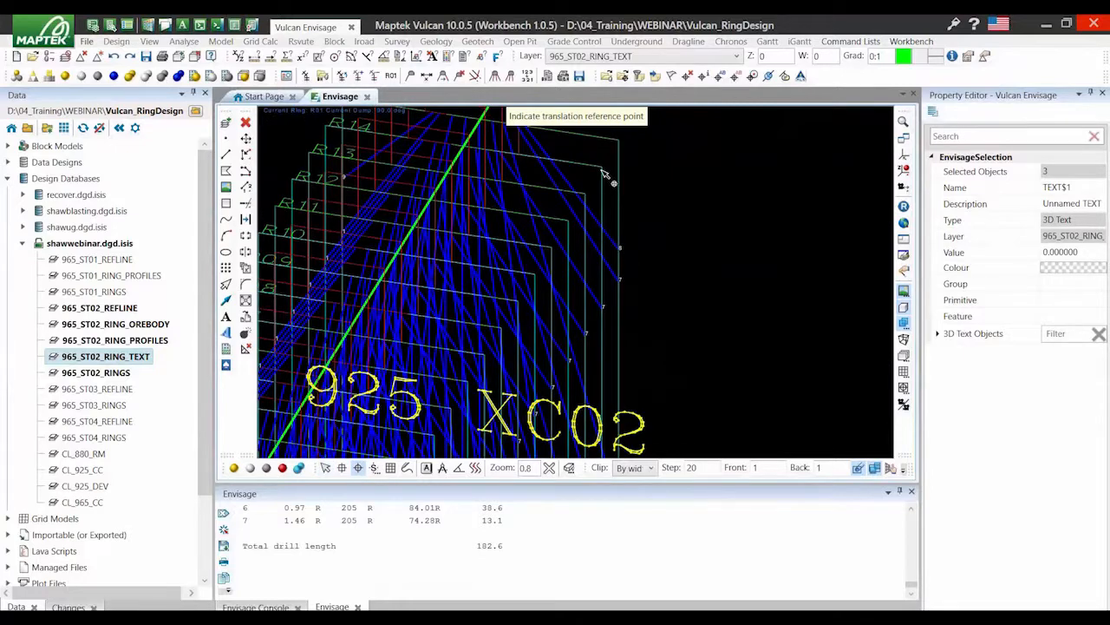
scroll(613, 179, up, 2)
click(624, 138)
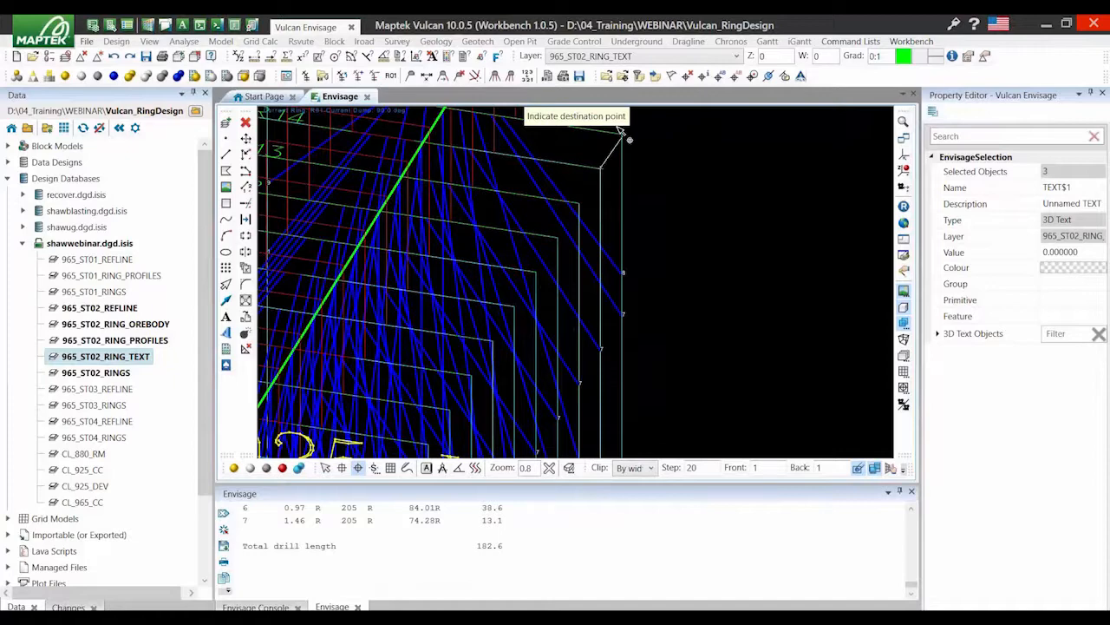
scroll(620, 128, down, 5)
click(646, 124)
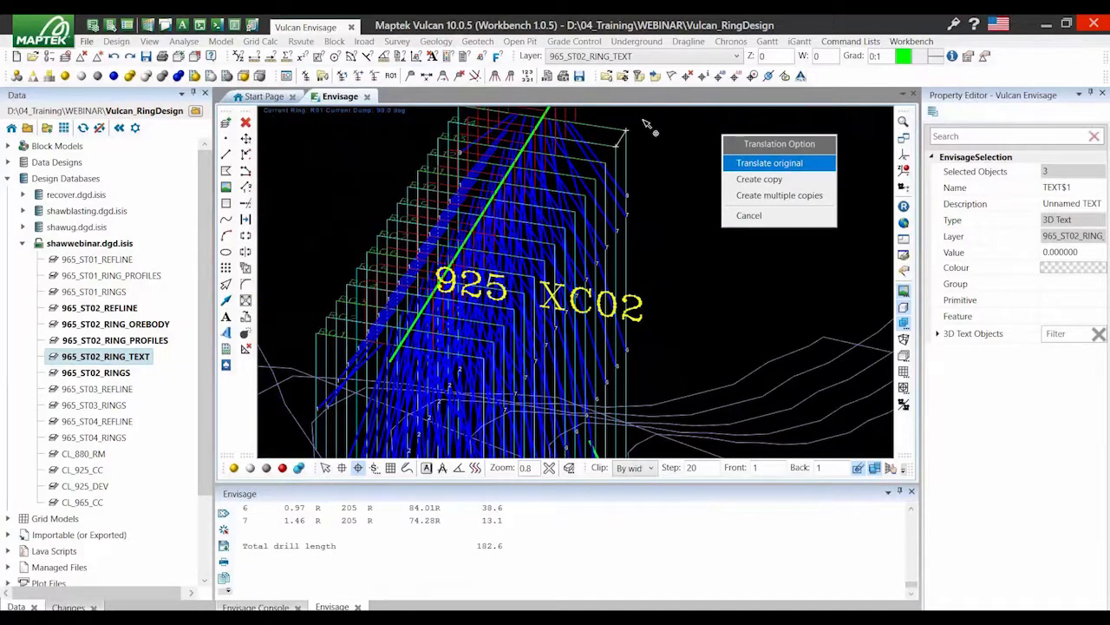
scroll(637, 126, up, 3)
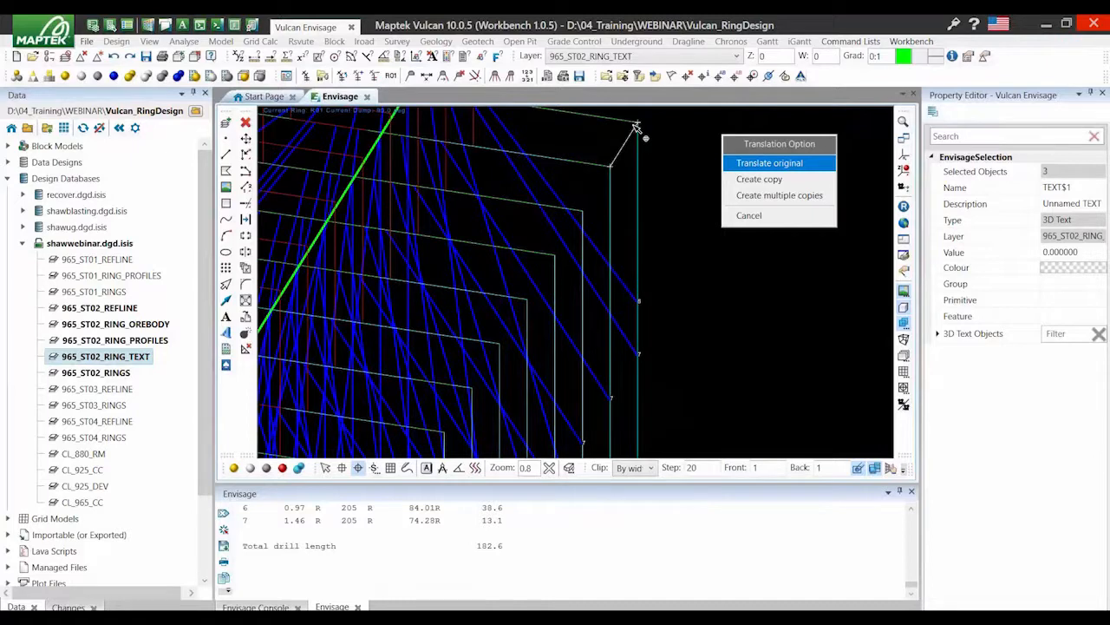
scroll(570, 187, down, 3)
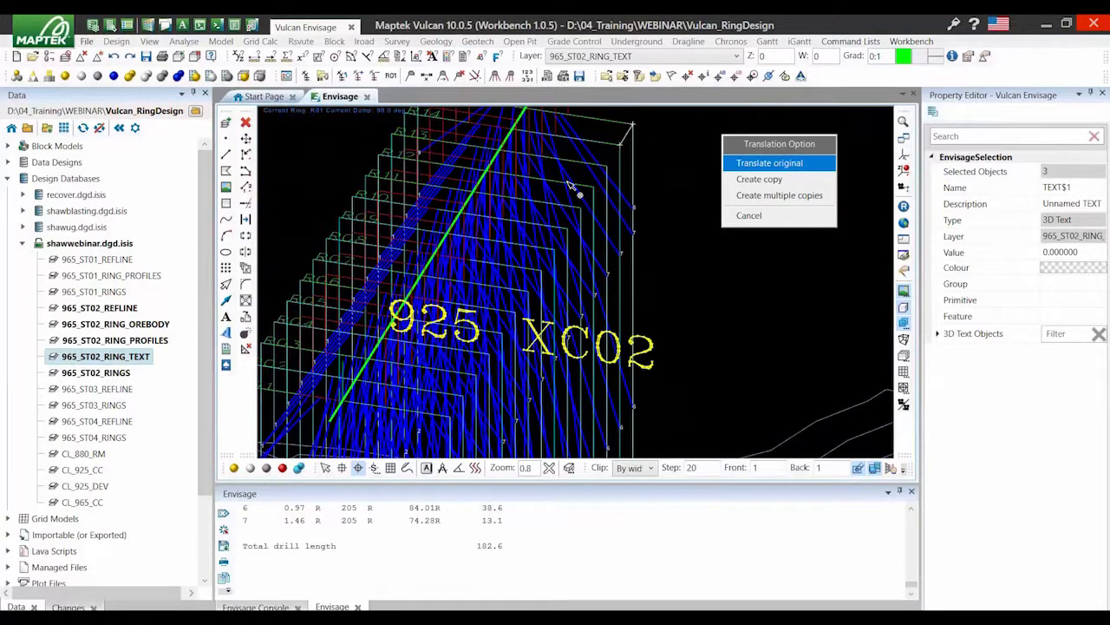
scroll(570, 187, down, 3)
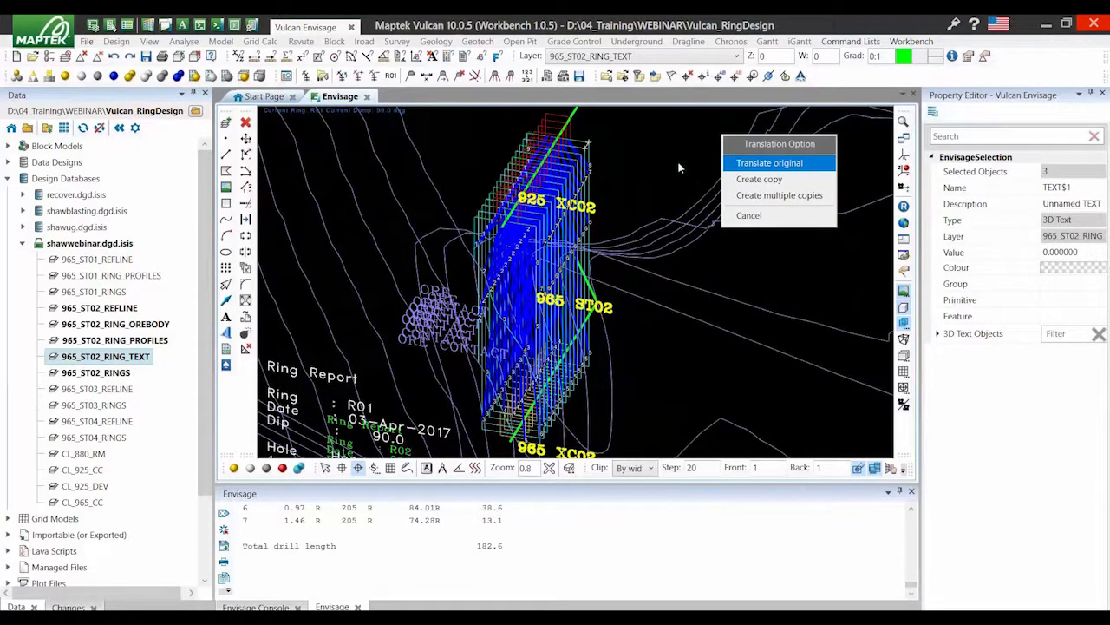
Create 14 translated copies of the three selected labels and accept the translation for all of them
key(Down)
key(Down)
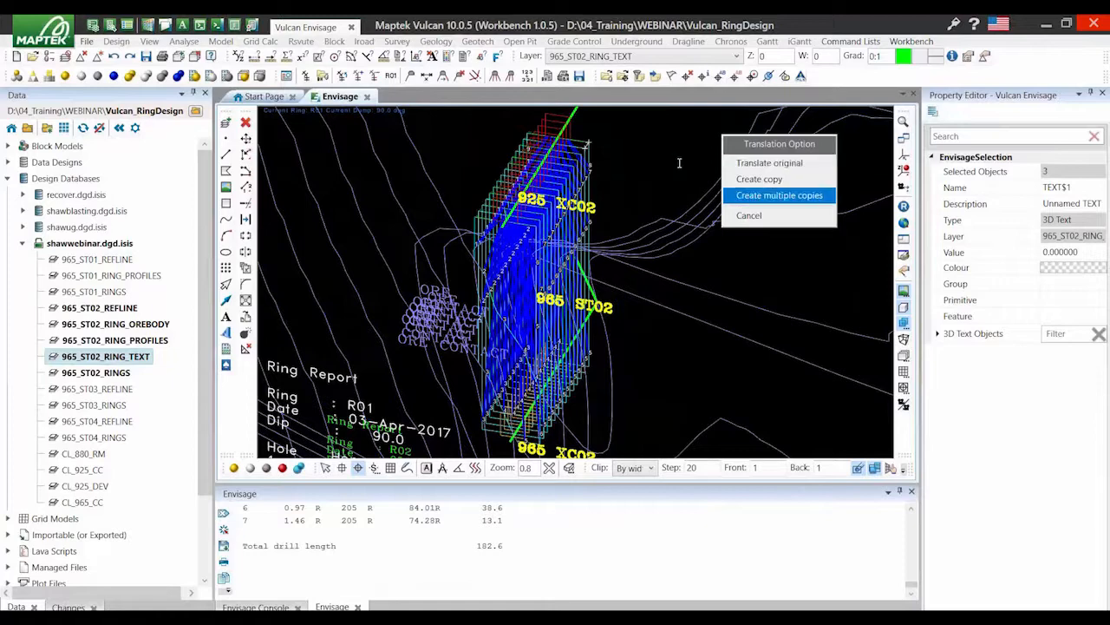
key(Return)
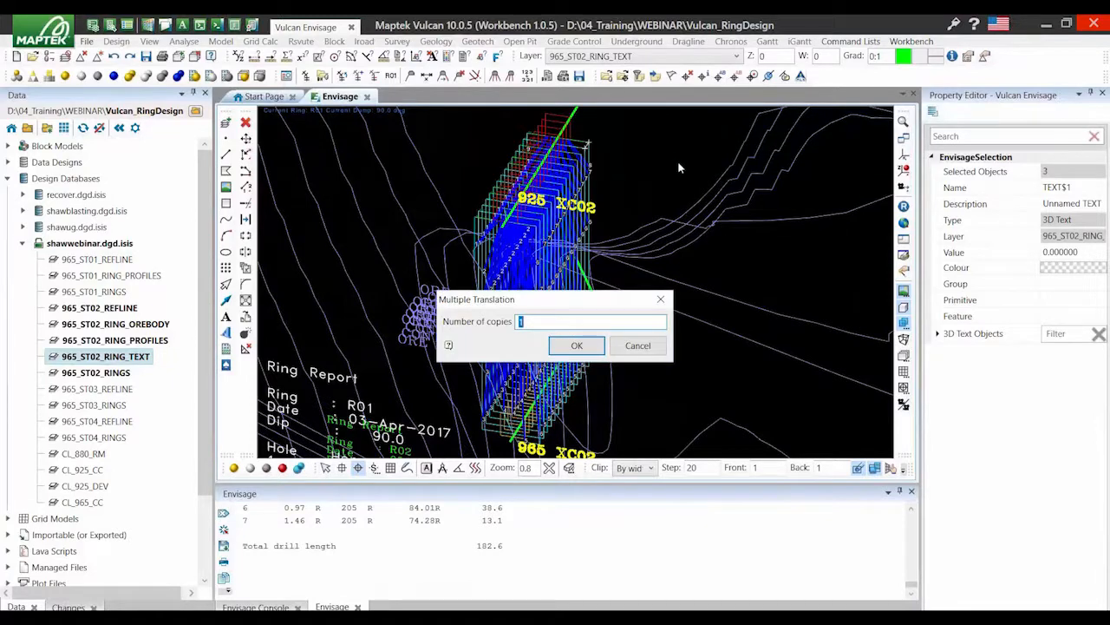
text(14)
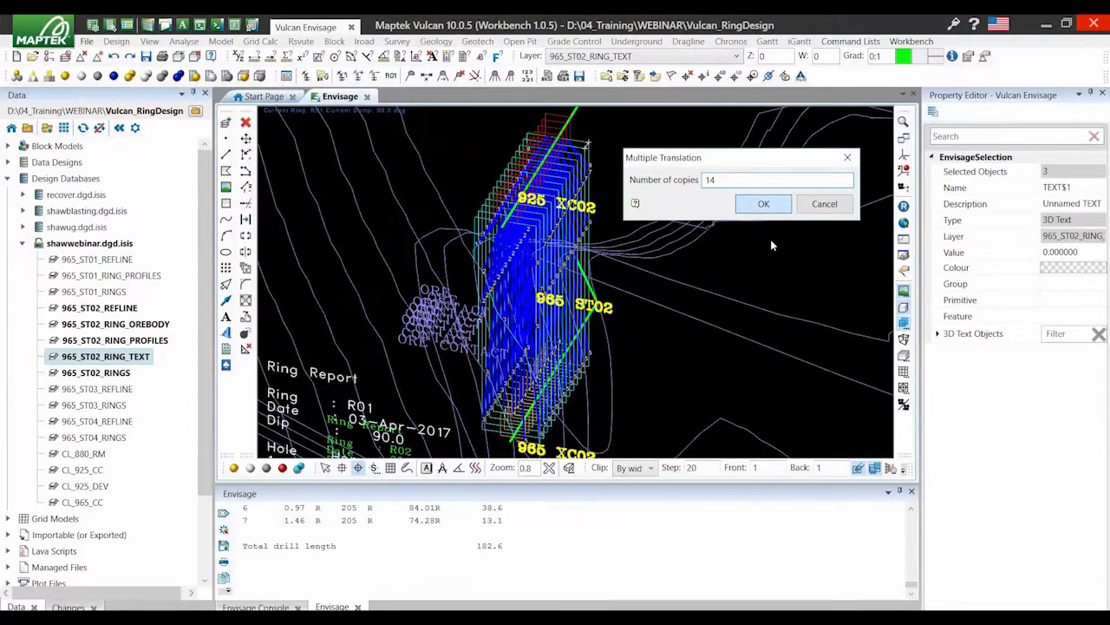
key(Return)
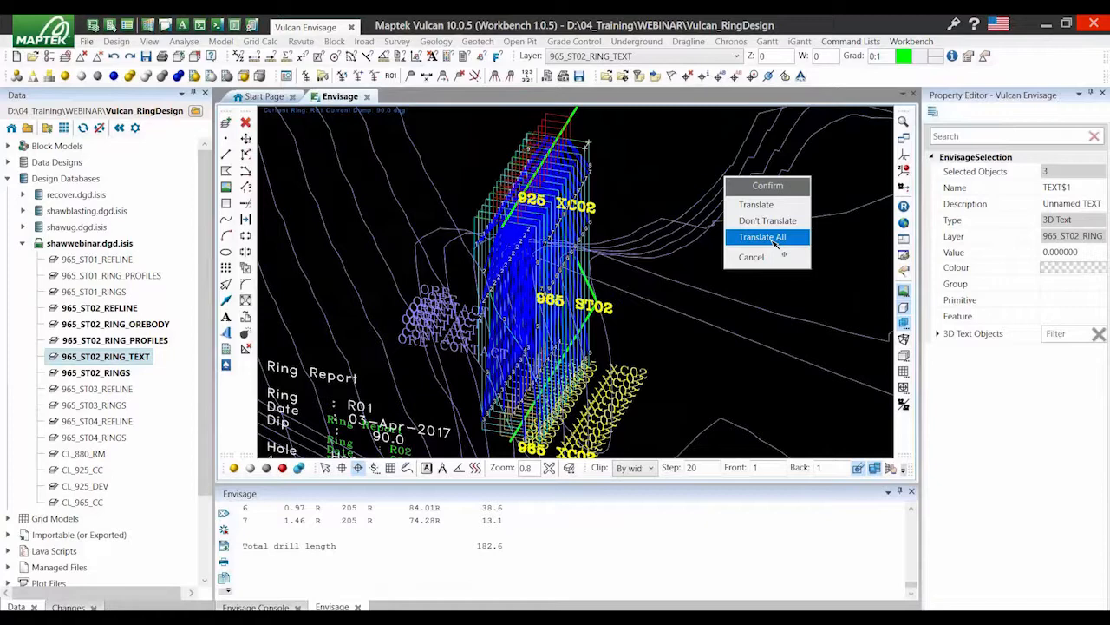
click(763, 238)
Check the copied labels on several ring sections, return to ring R01 and save the 965_ST02_RING_TEXT layer
key(Page_Down)
key(Page_Down)
key(Page_Down)
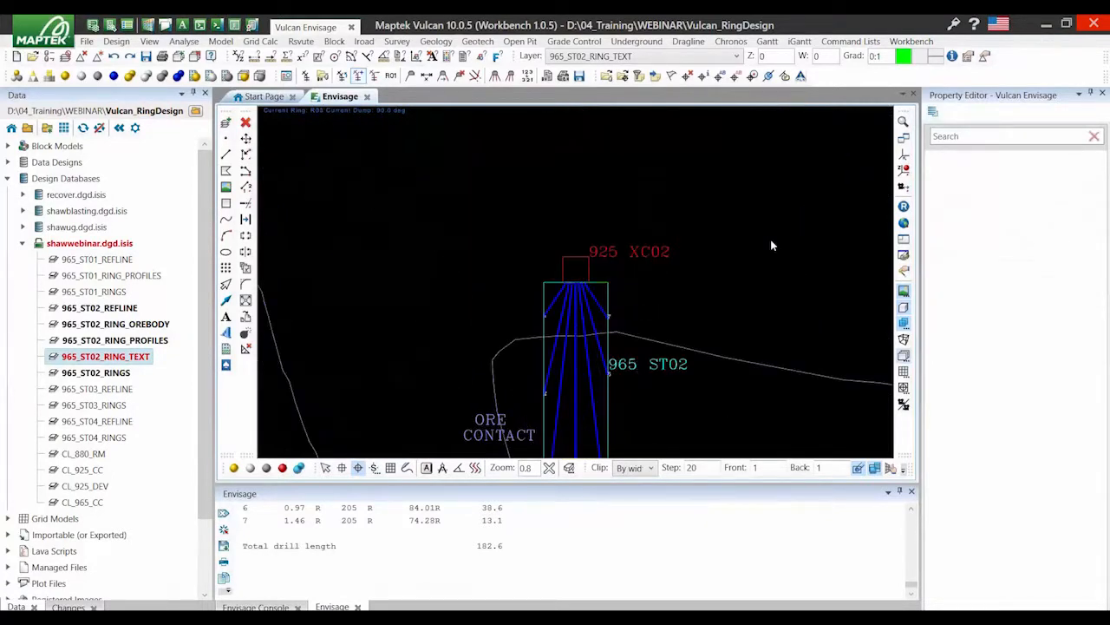
key(Page_Down)
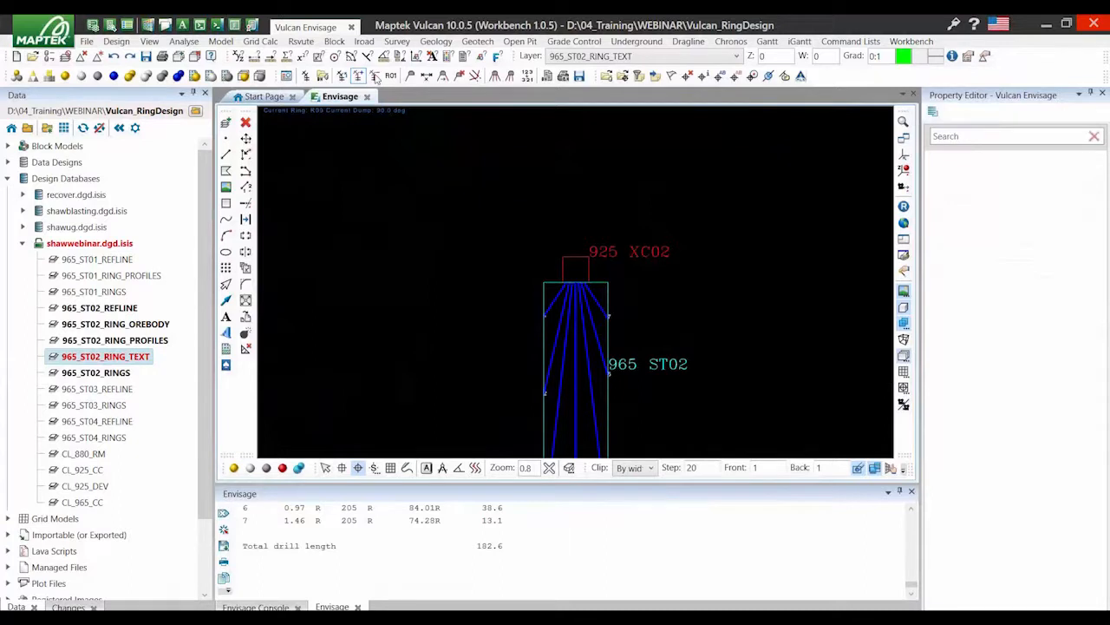
click(373, 77)
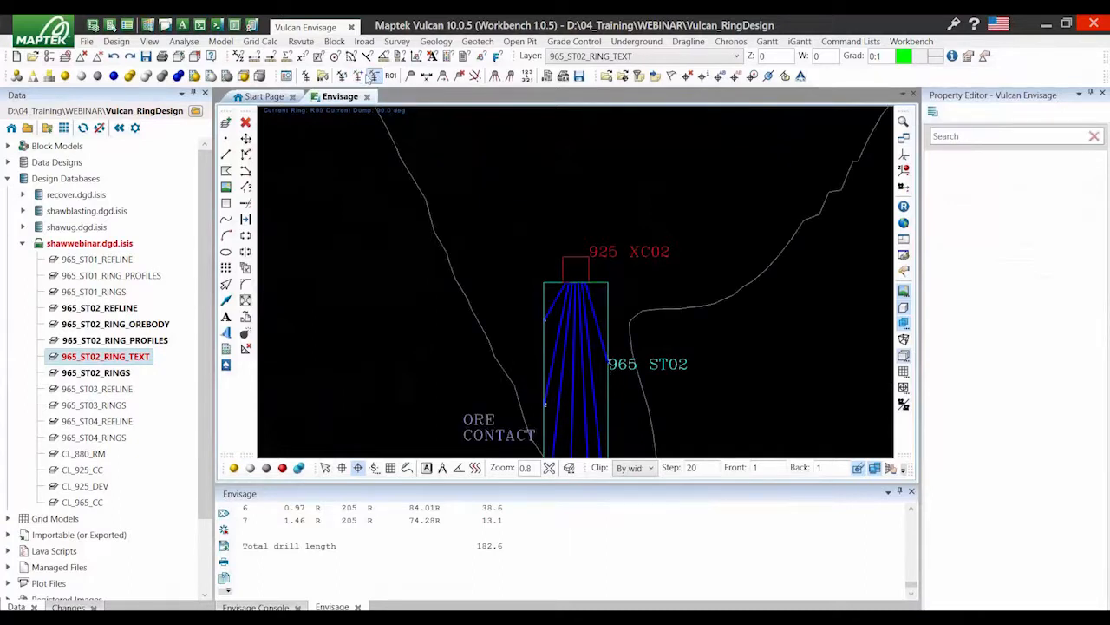
click(361, 76)
click(361, 76)
click(362, 77)
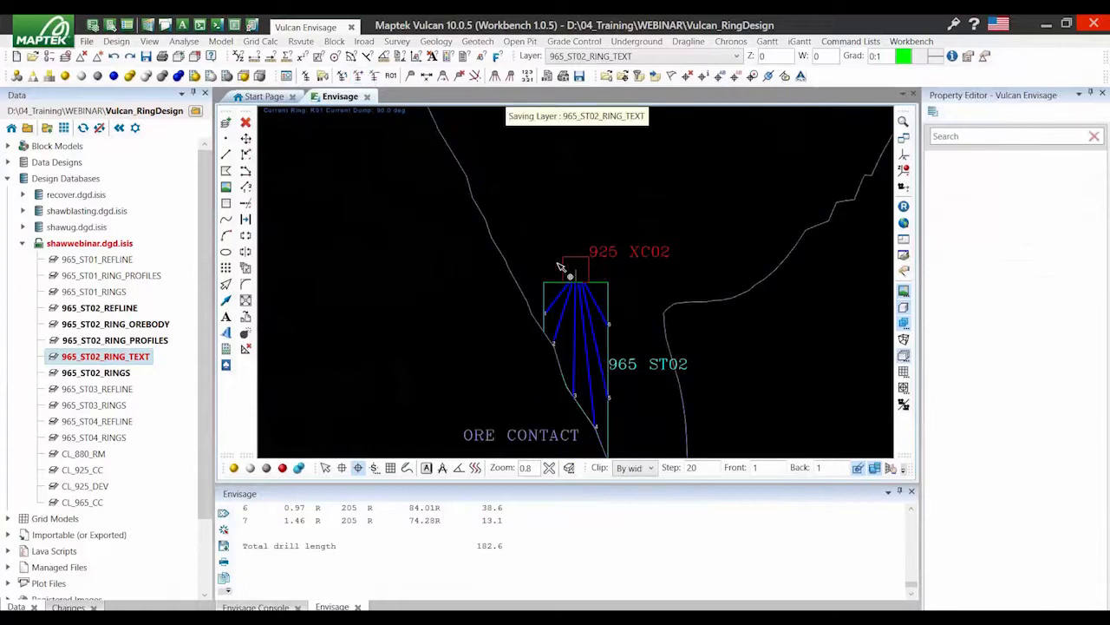
Select the vertical centreline inside ring R01's 925 XC02 drive profile and view it at an angle
scroll(560, 266, up, 2)
scroll(591, 338, up, 3)
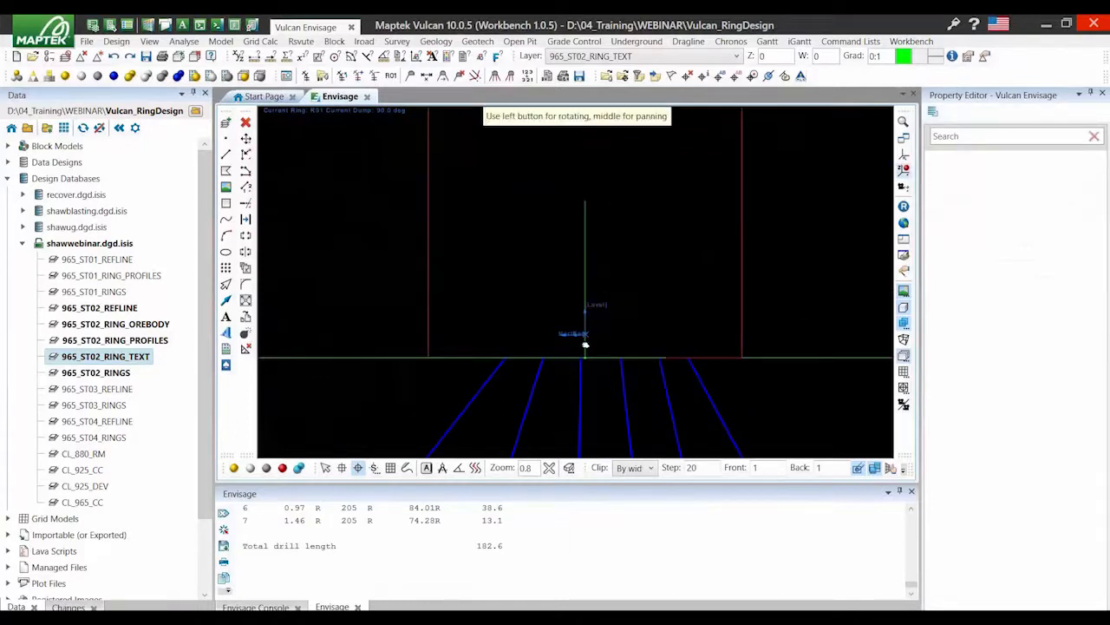
scroll(585, 345, down, 3)
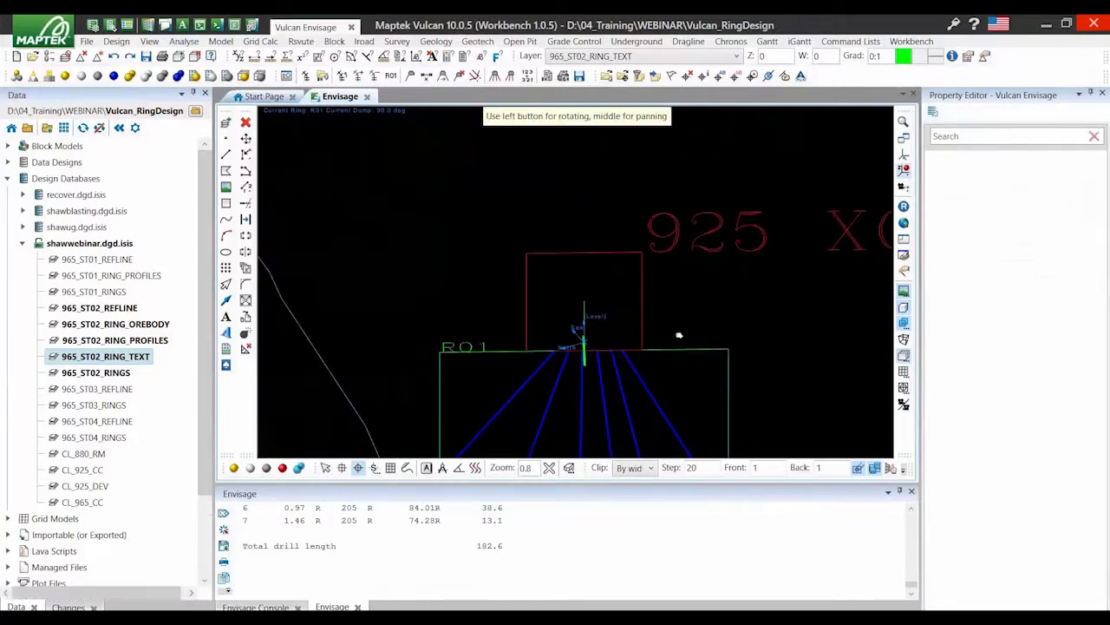
drag(680, 335, 579, 298)
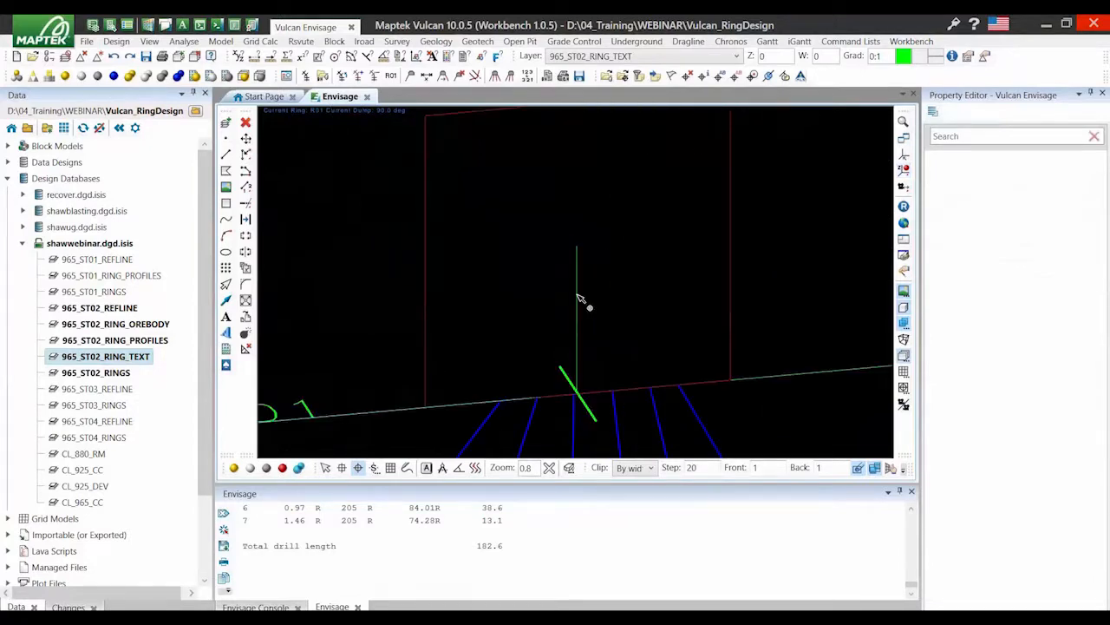
click(576, 294)
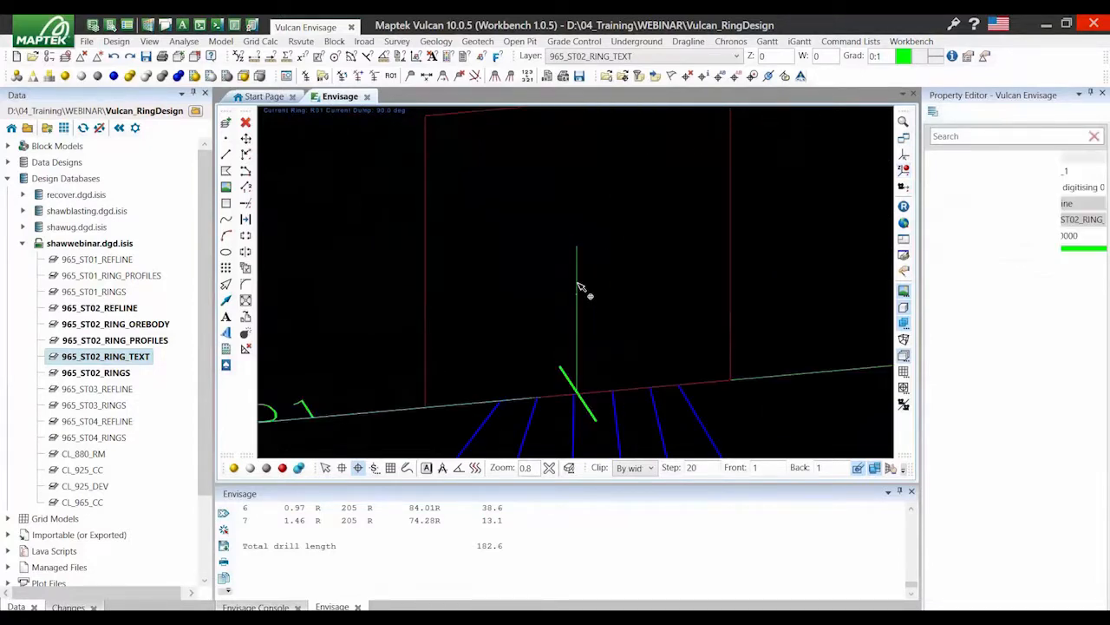
scroll(577, 283, down, 1)
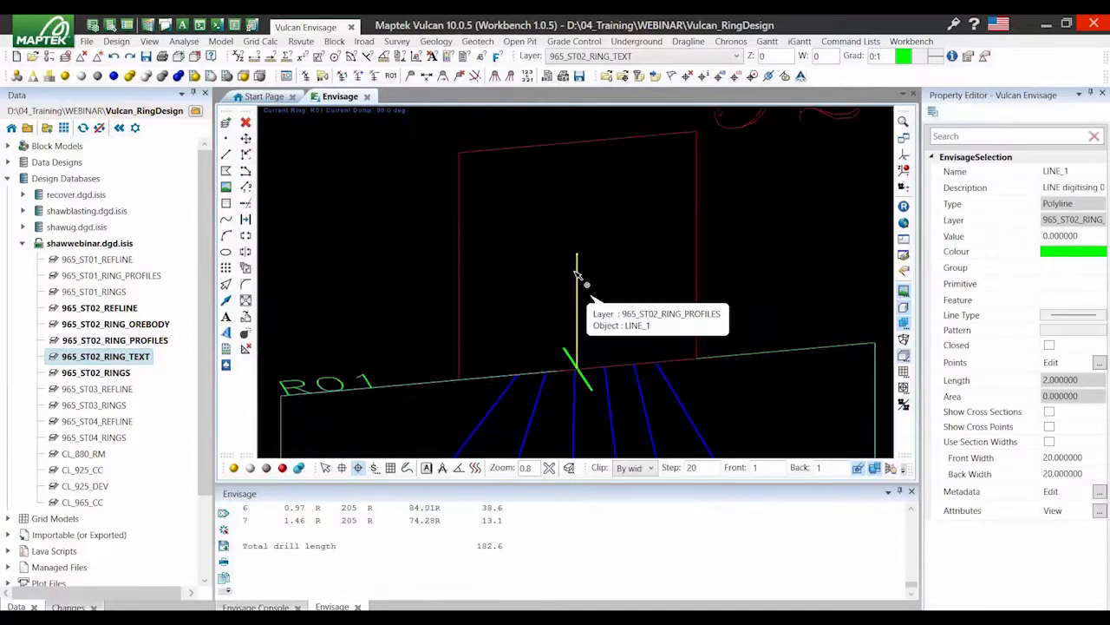
scroll(636, 275, down, 2)
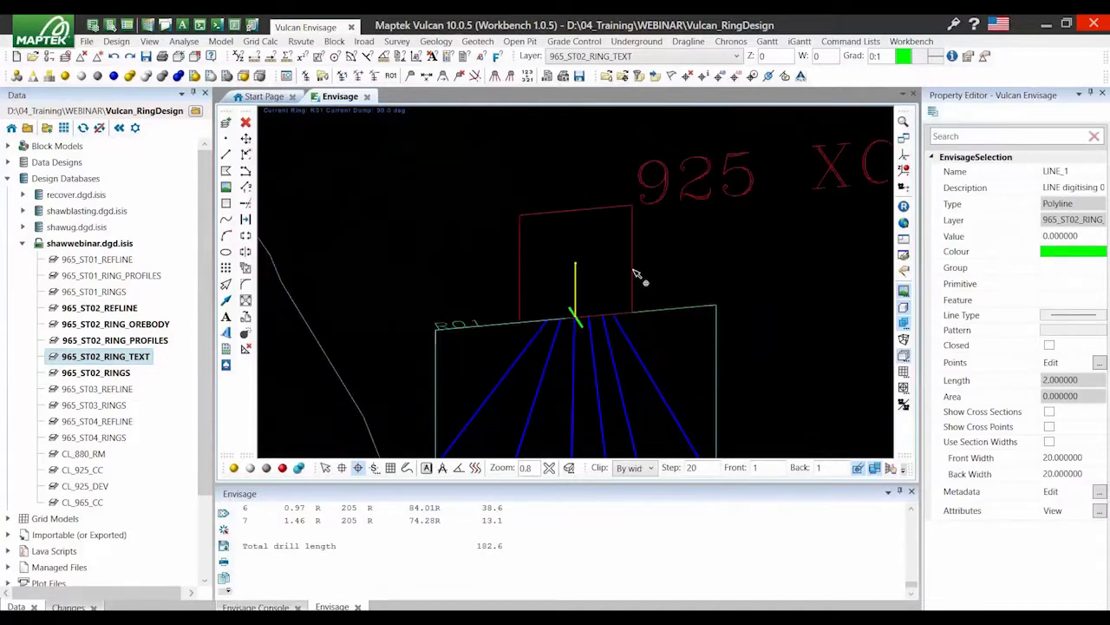
scroll(636, 275, up, 1)
key(r)
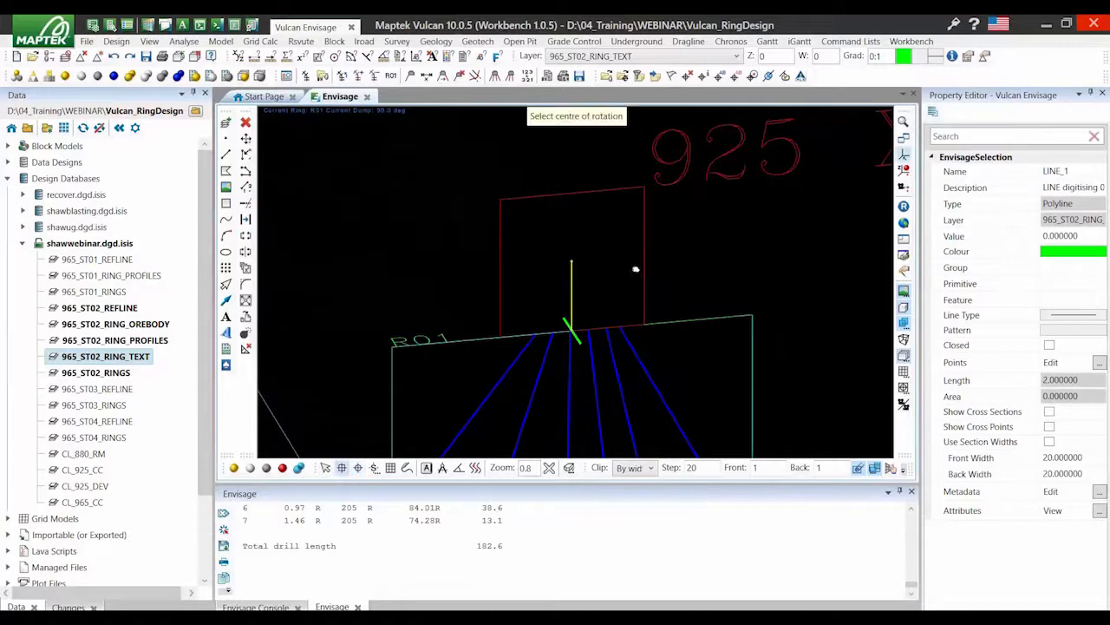
click(636, 269)
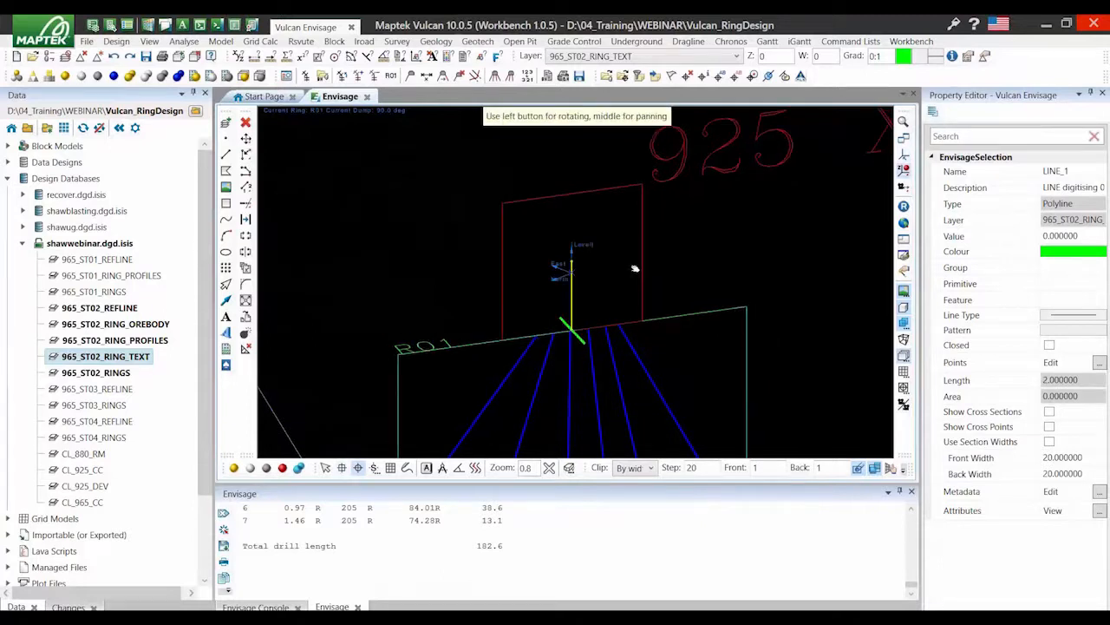
drag(636, 269, 636, 269)
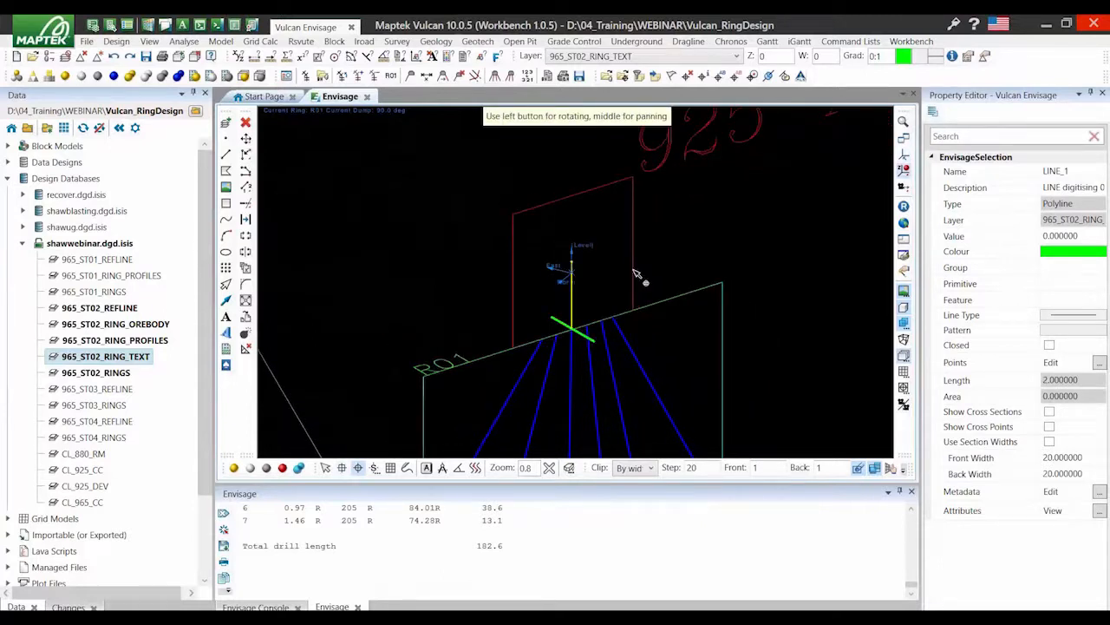
right_click(636, 274)
Translate multiple copies of the vertical drive centreline along the rings, using matching corners of adjacent ring profiles for the displacement
click(903, 206)
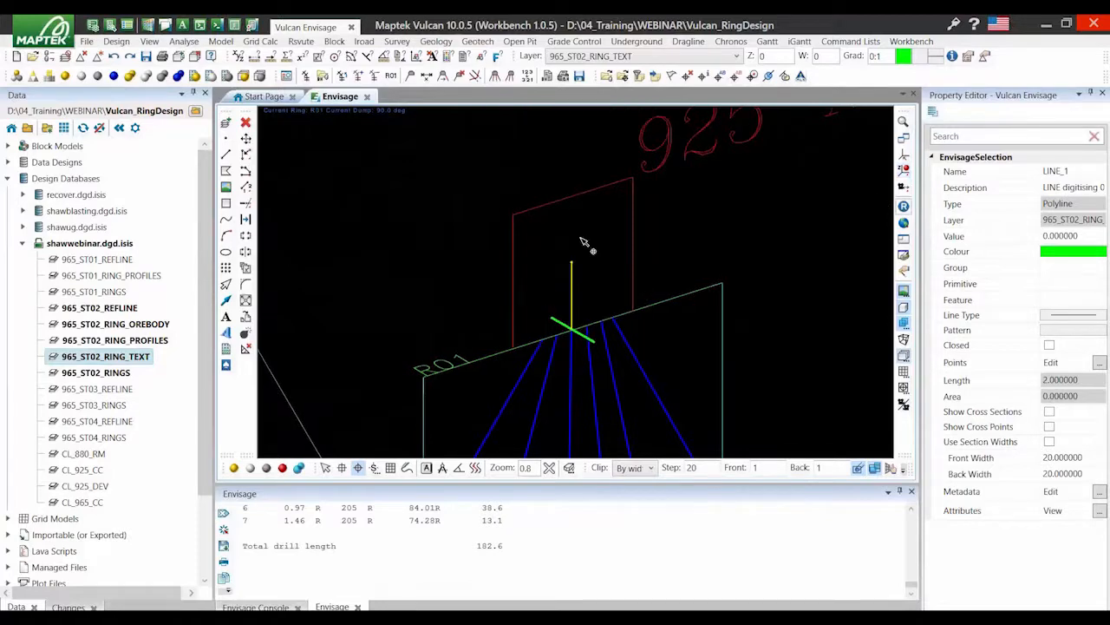
right_click(582, 242)
scroll(582, 242, up, 2)
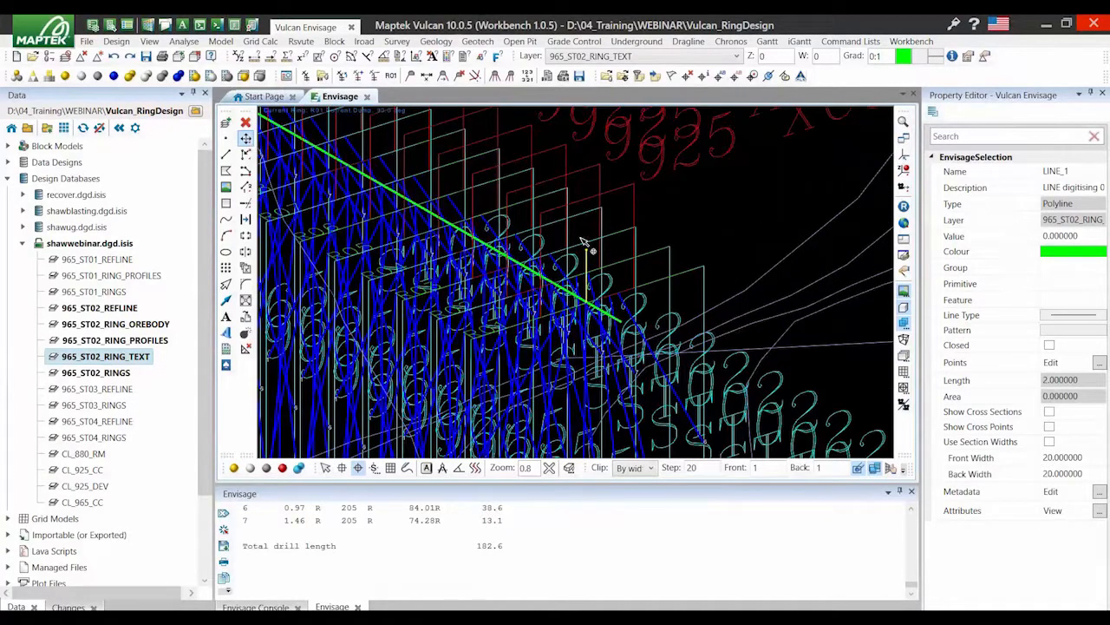
scroll(687, 273, up, 2)
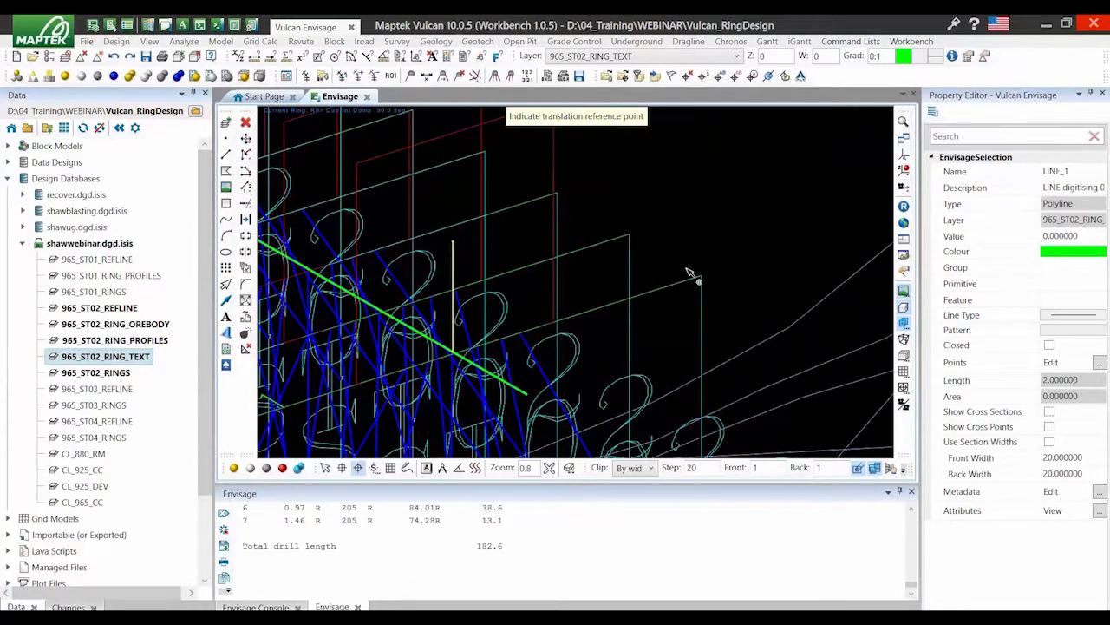
click(687, 273)
click(688, 273)
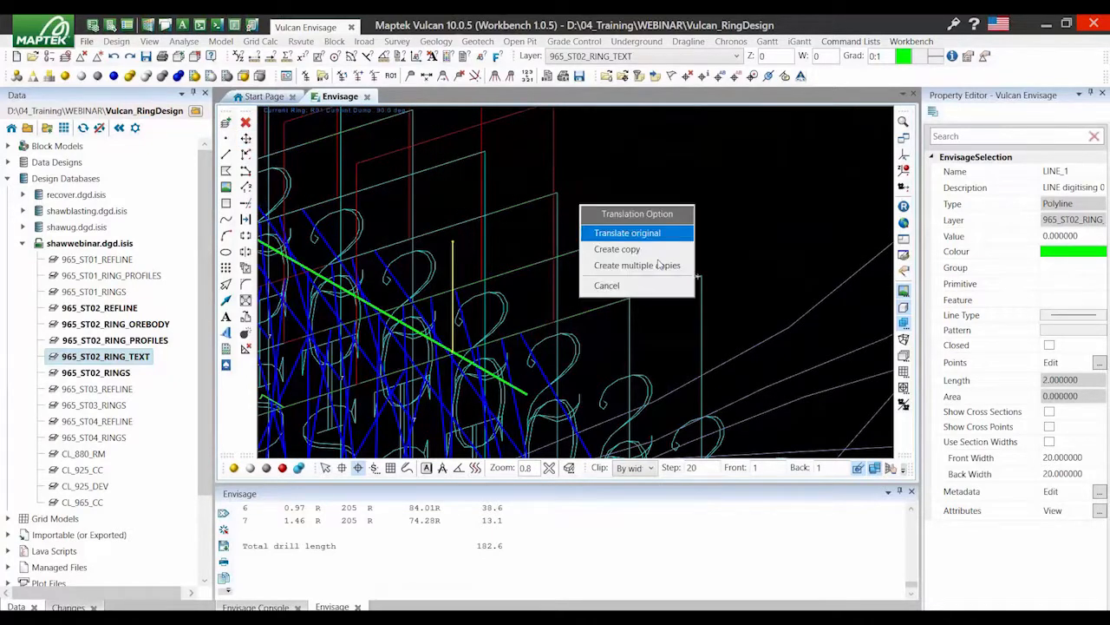
key(Return)
click(577, 345)
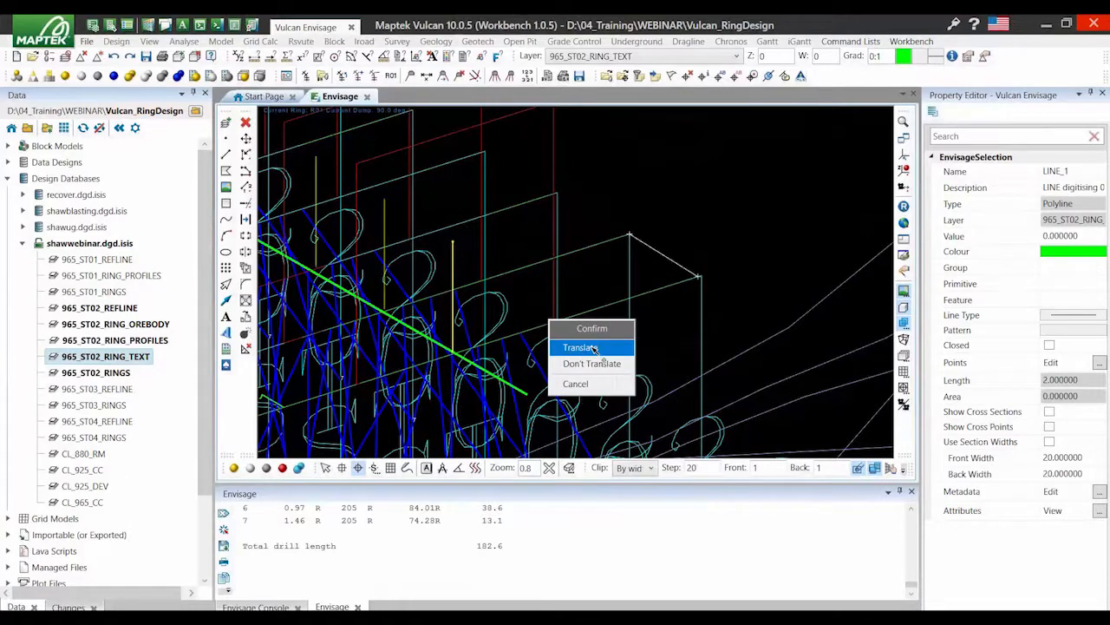
click(581, 347)
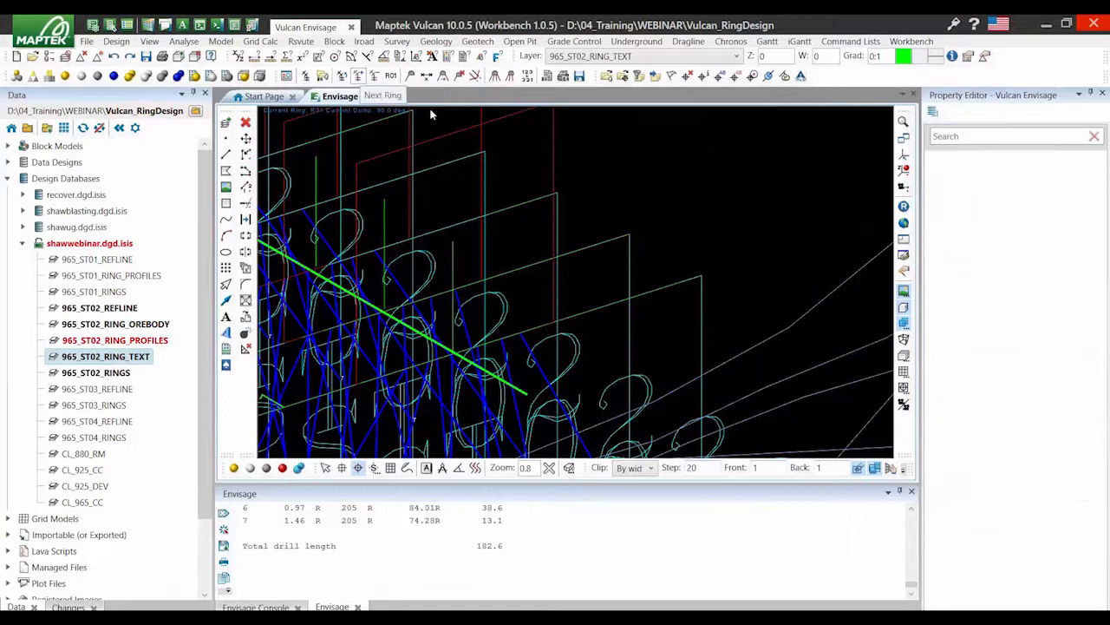
Check the copied drive centrelines on the successive ring sections and save the 965_ST02_RING_PROFILES layer
click(430, 111)
click(430, 110)
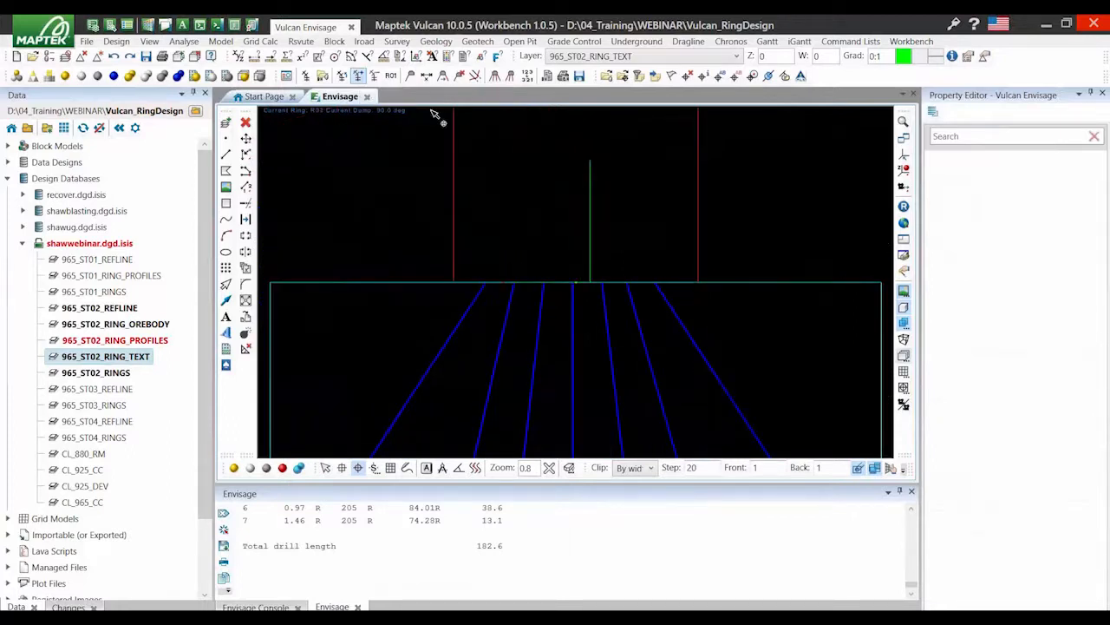
click(432, 111)
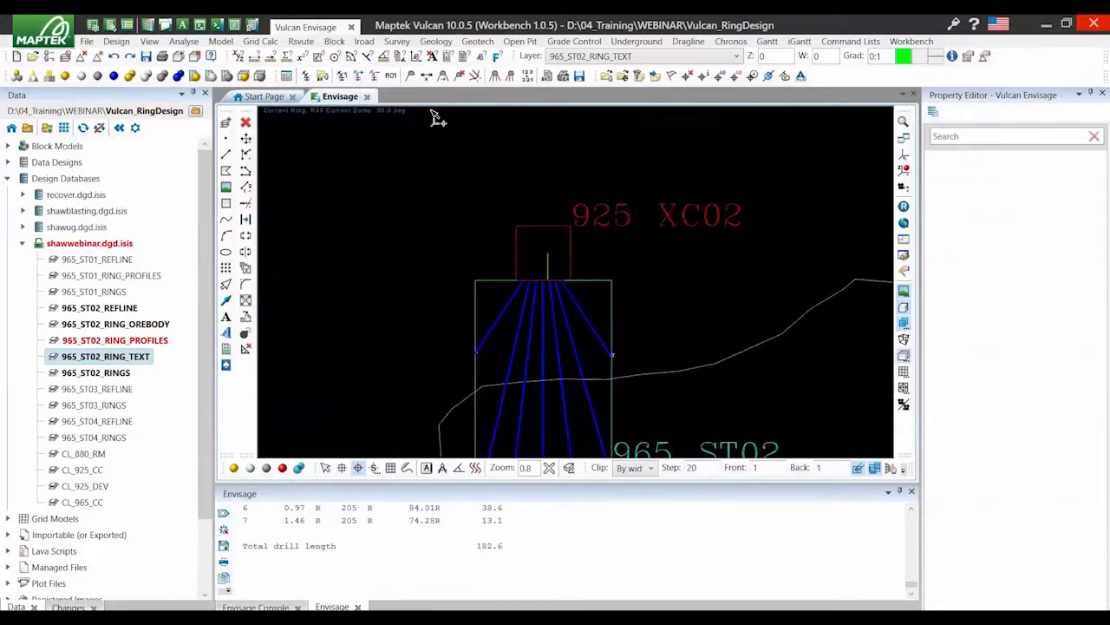
click(432, 111)
click(559, 249)
drag(559, 249, 508, 215)
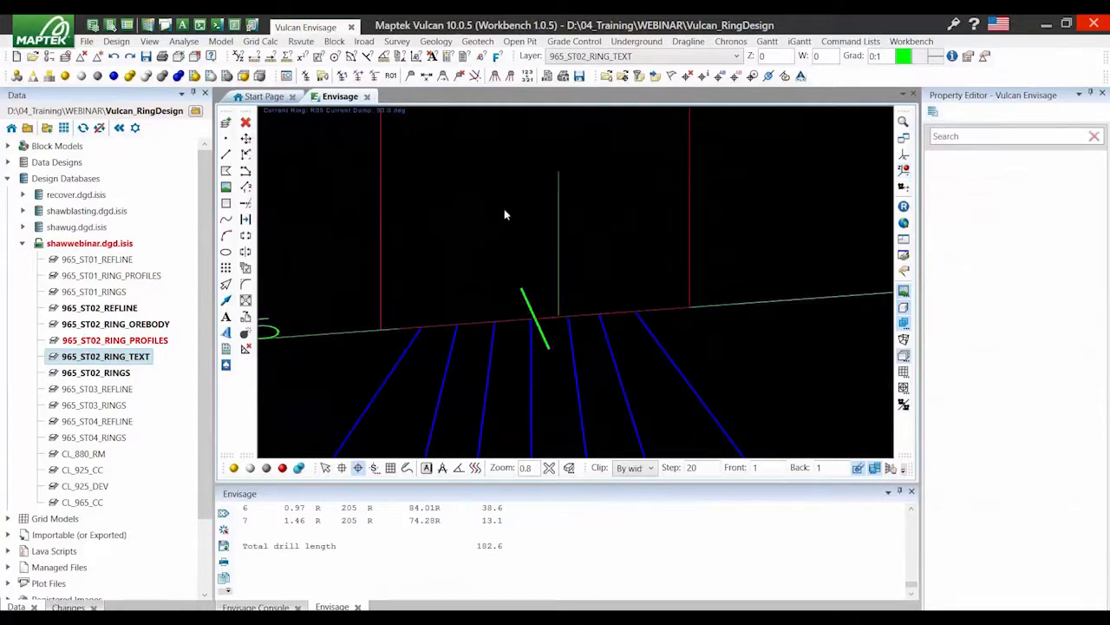
key(ctrl+s)
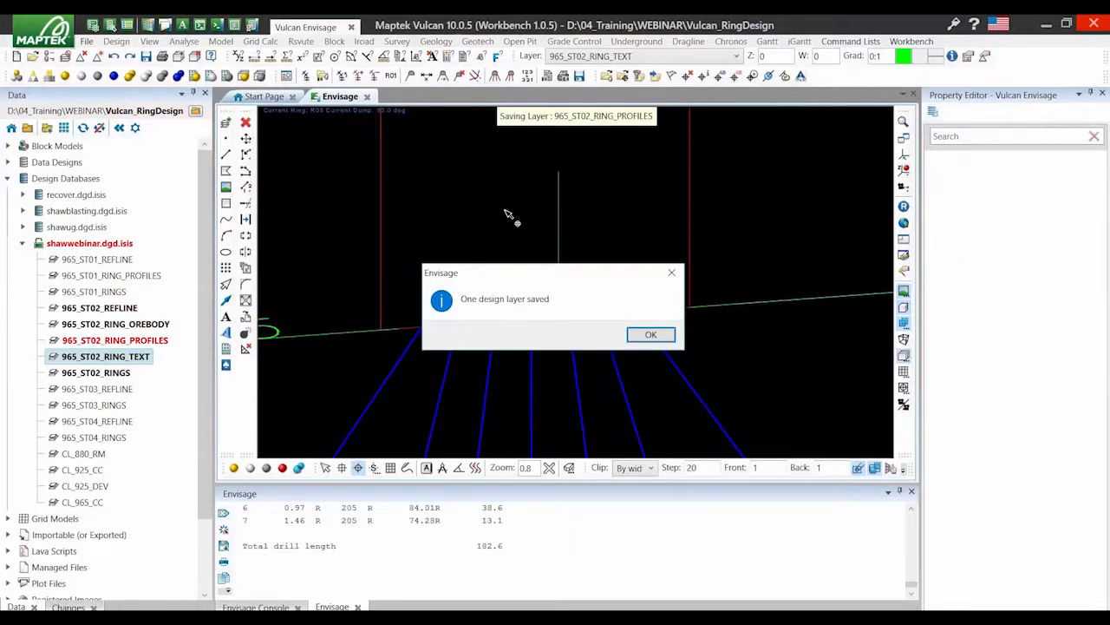
key(Return)
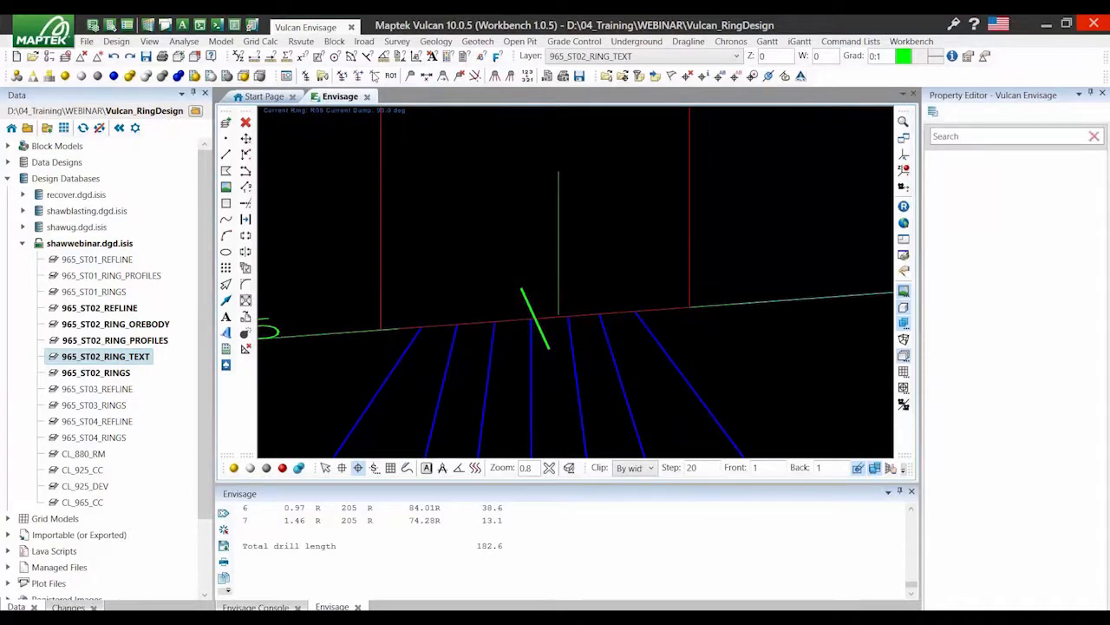
On ring R01, add a line dimension between the drive centreline and the right wall of the 925 XC02 profile, using the existing dimension settings
click(374, 76)
click(375, 77)
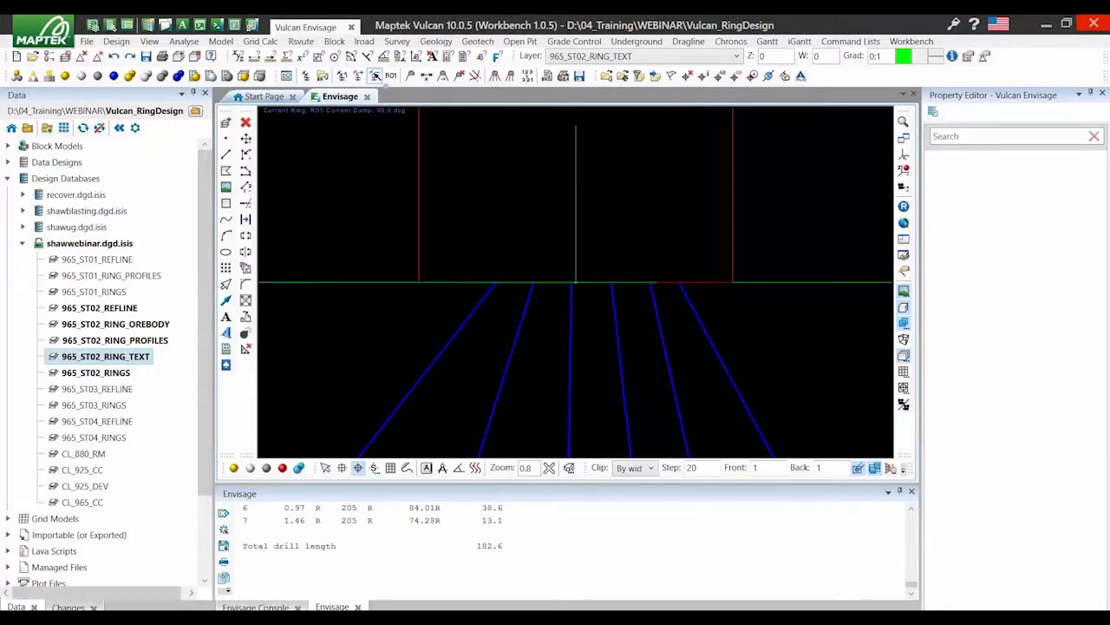
click(374, 77)
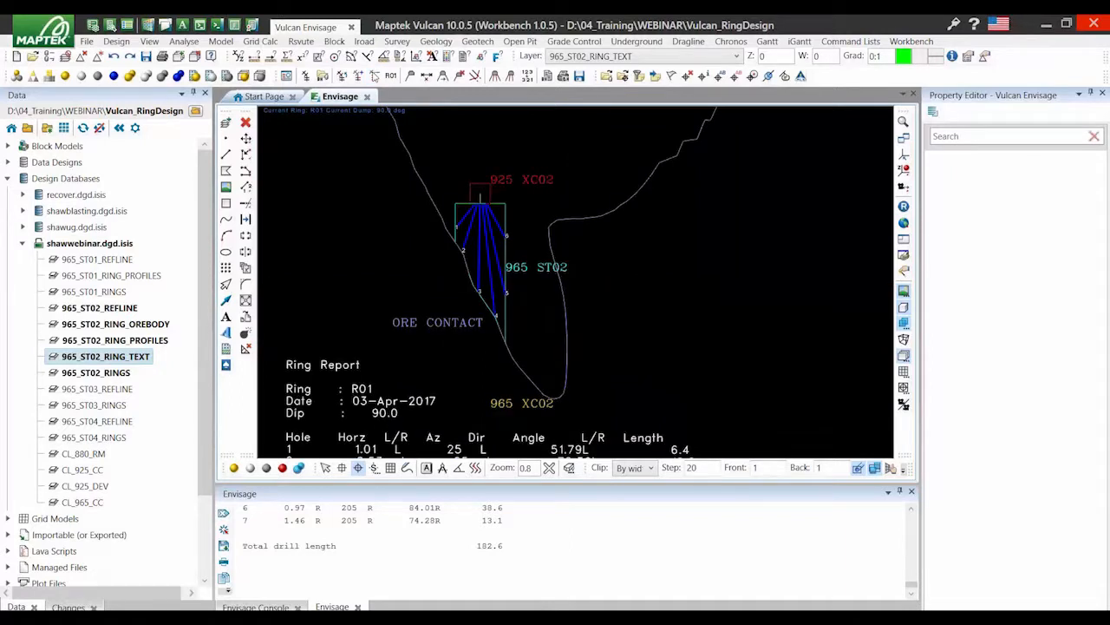
click(116, 40)
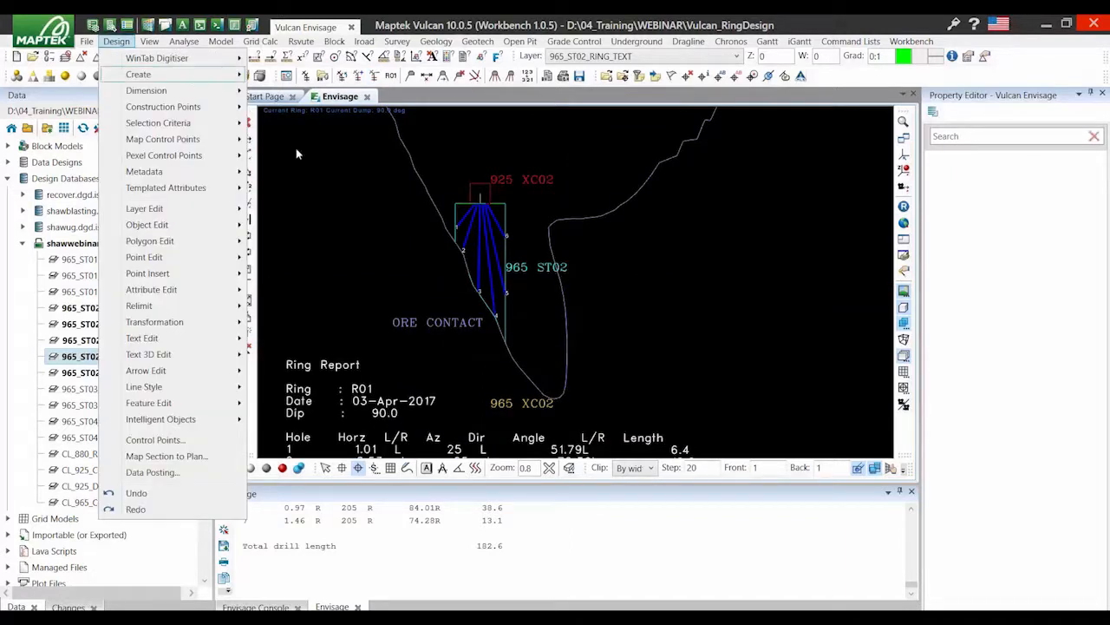
mouse_move(146, 90)
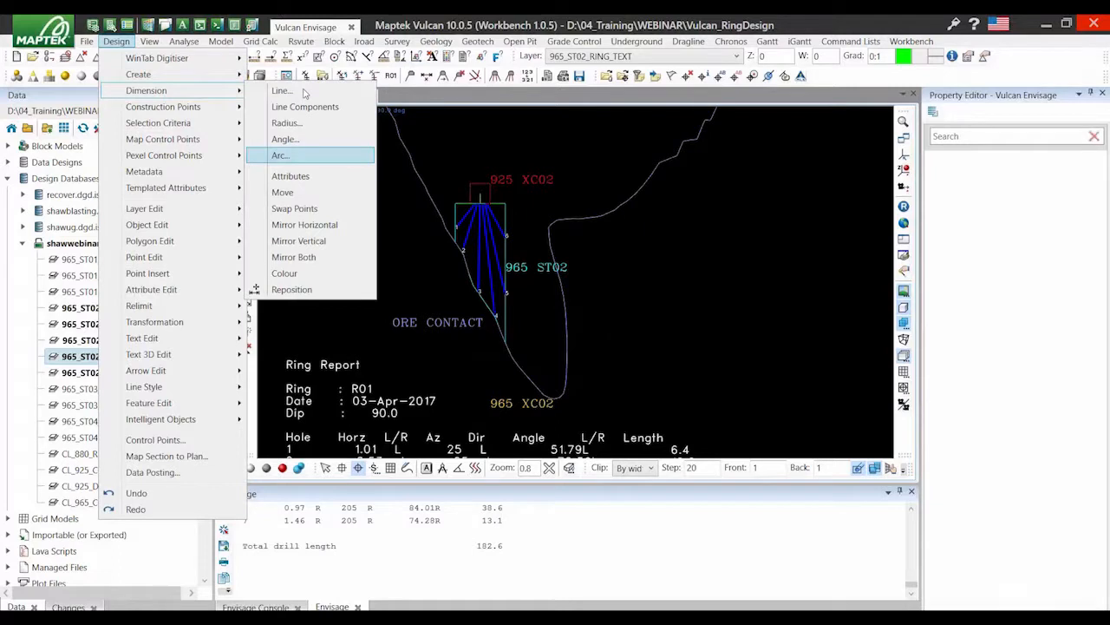
click(304, 93)
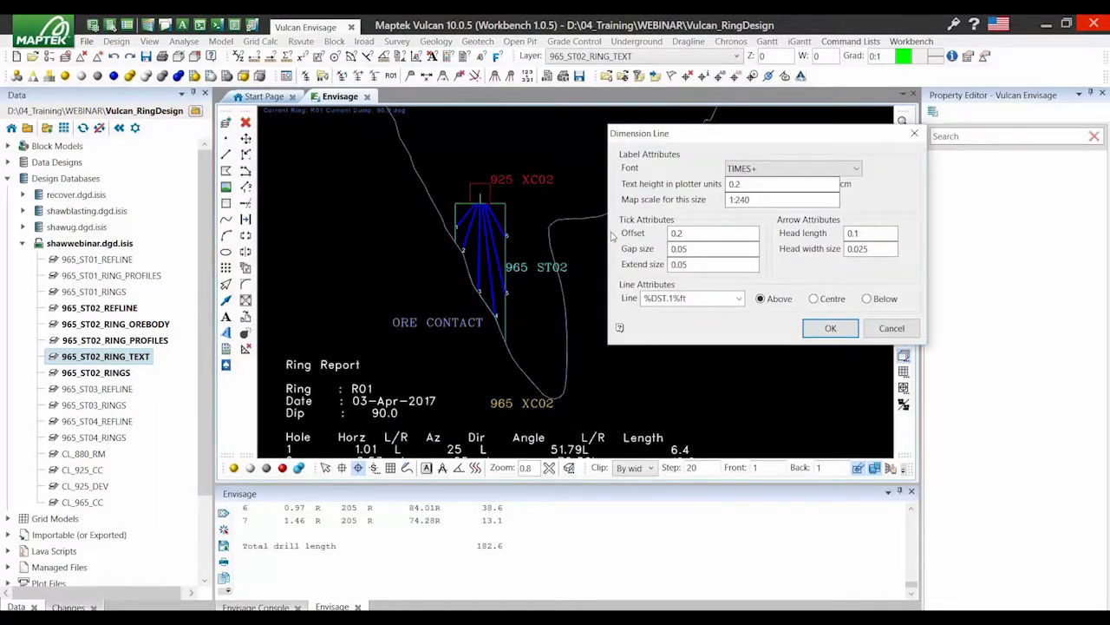
click(830, 330)
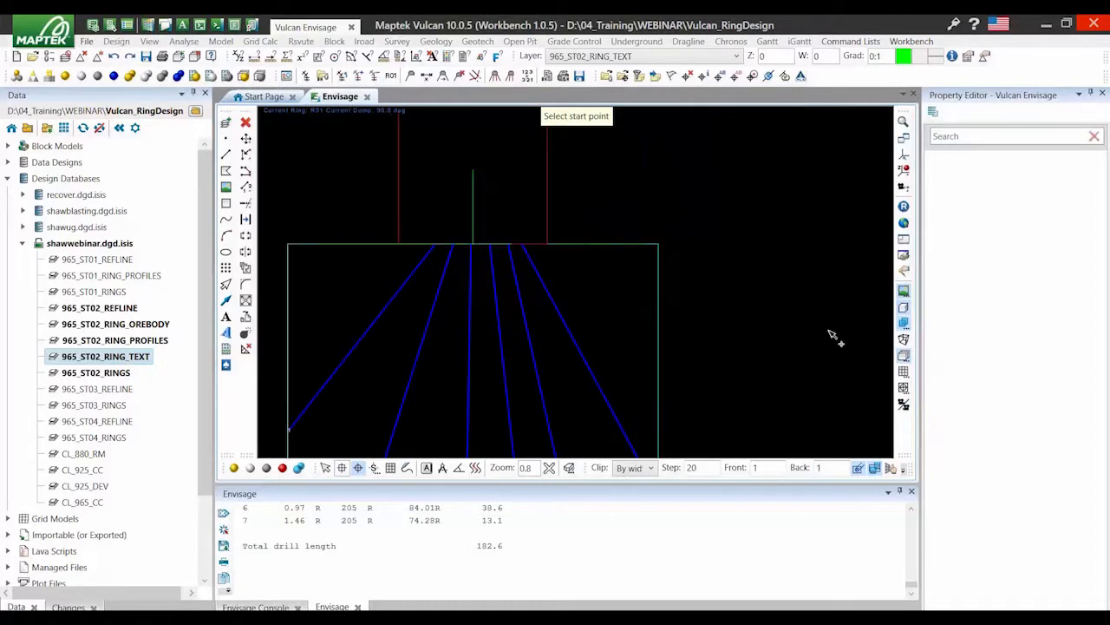
click(547, 198)
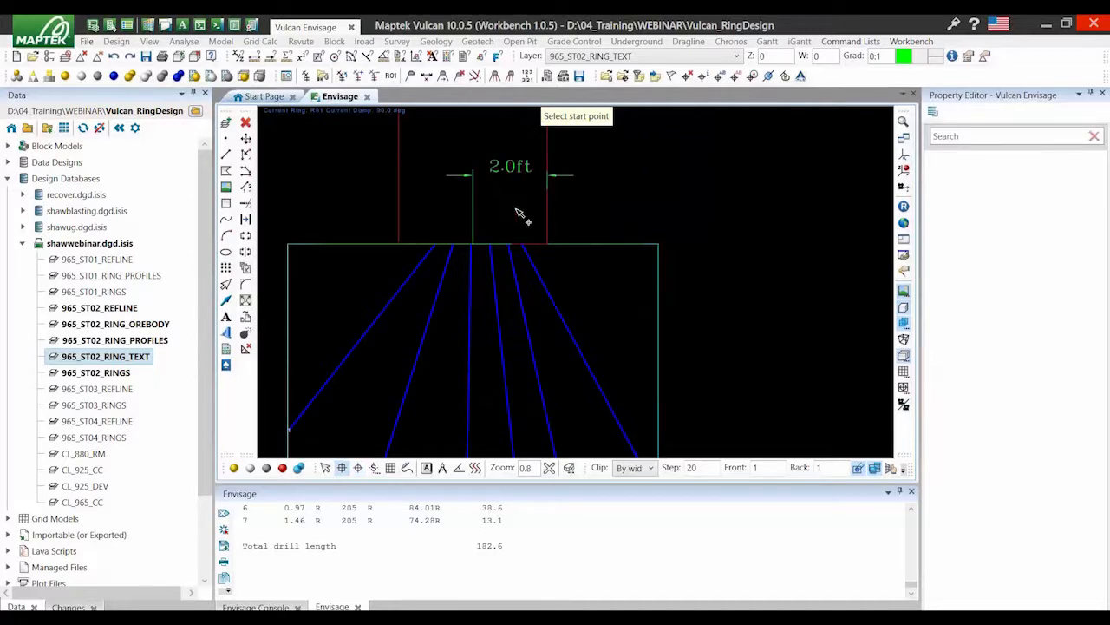
scroll(517, 213, down, 3)
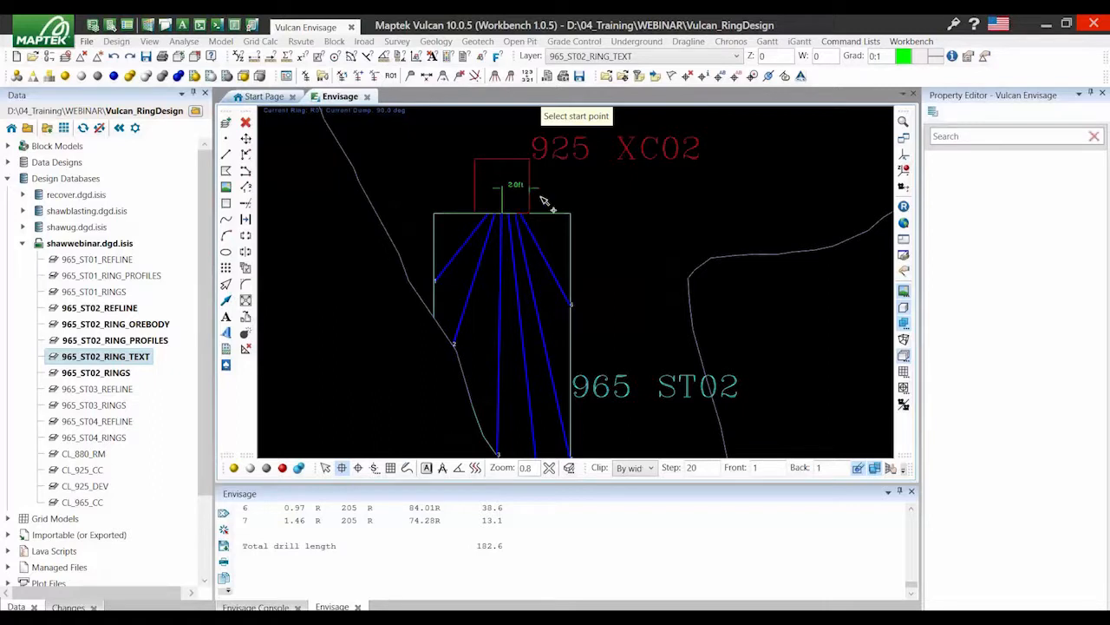
click(540, 197)
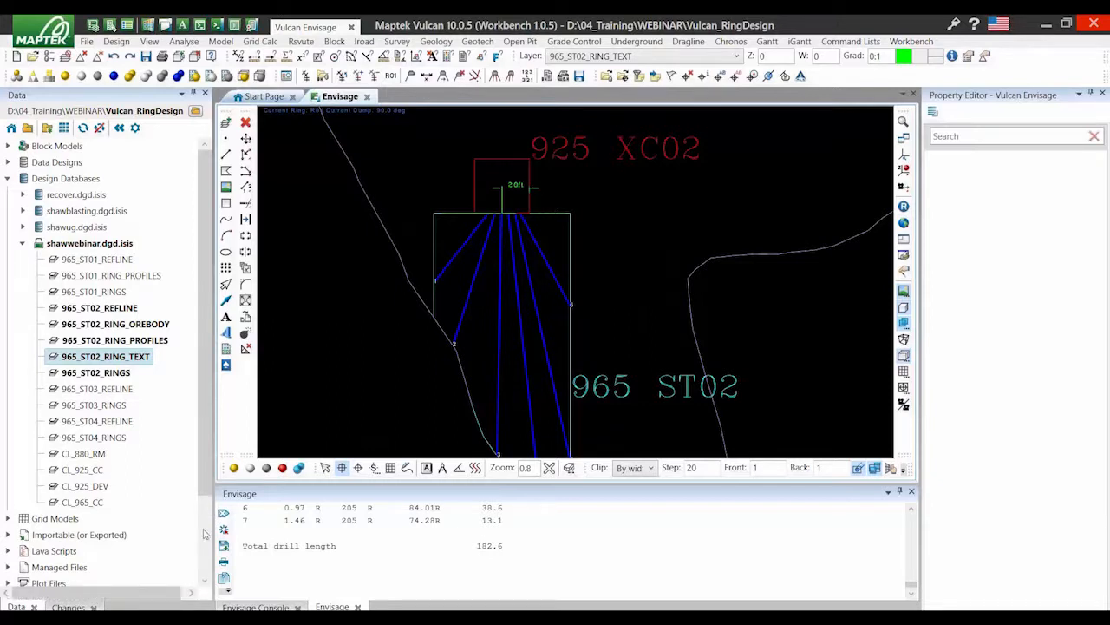
Open the UGB_A4PORT drafting sheet from the drafting.dgd.isis resource database and examine its drawing frame and title block
scroll(134, 488, down, 2)
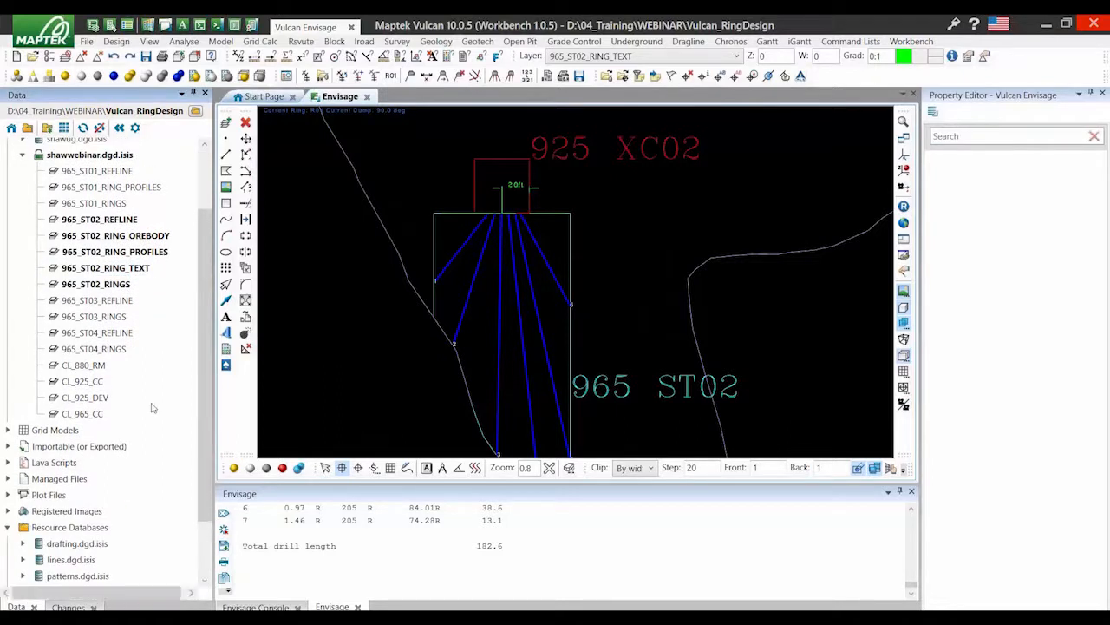
scroll(152, 408, down, 2)
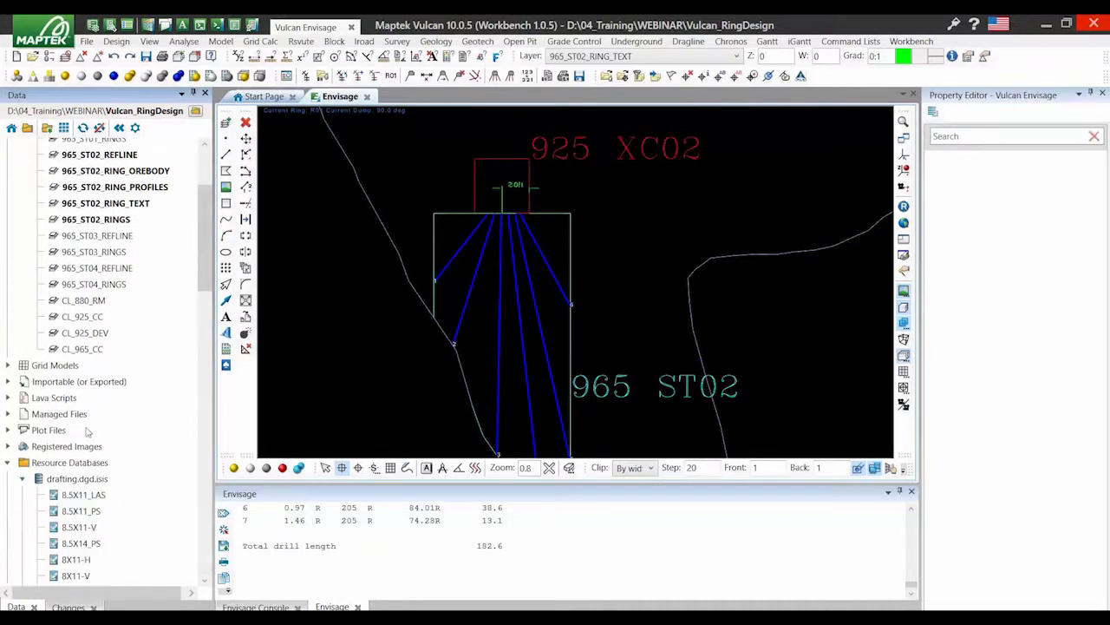
scroll(87, 431, down, 8)
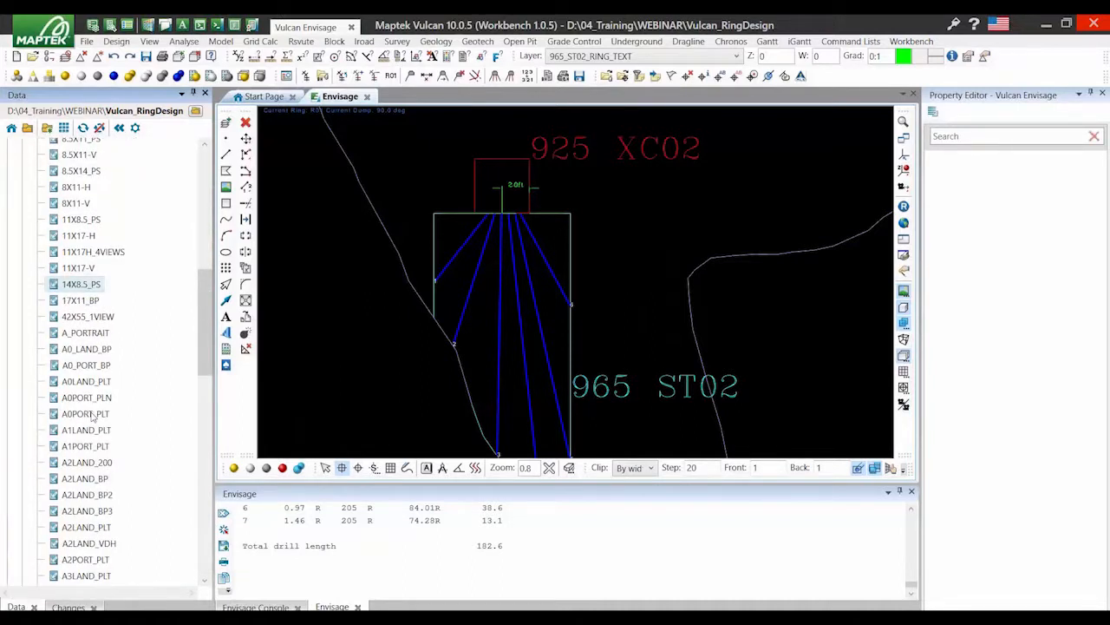
scroll(92, 416, down, 5)
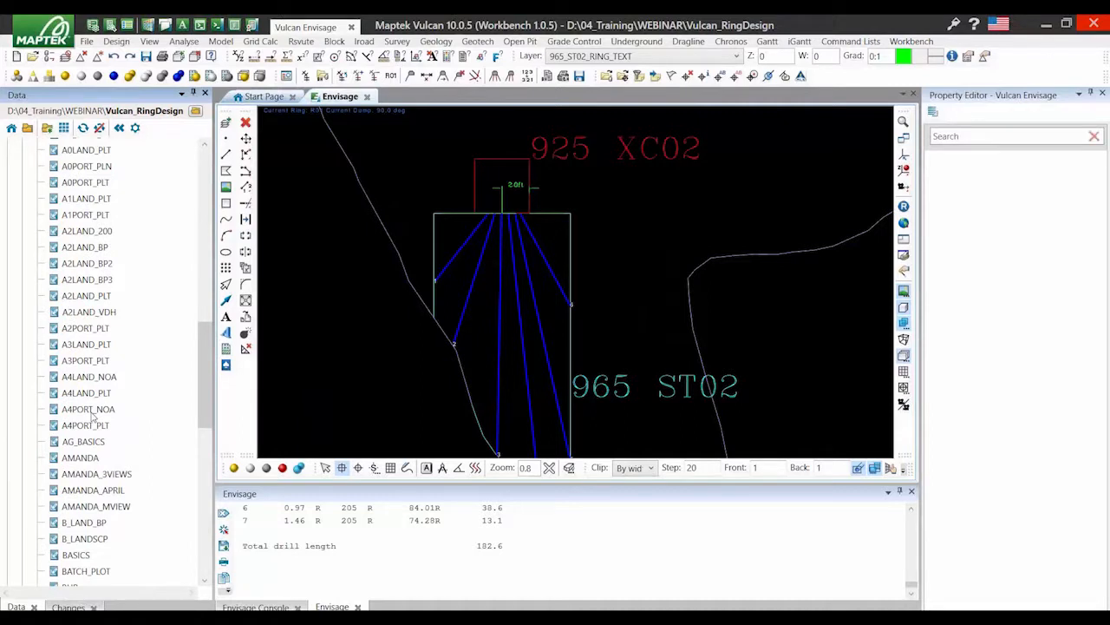
scroll(92, 416, down, 8)
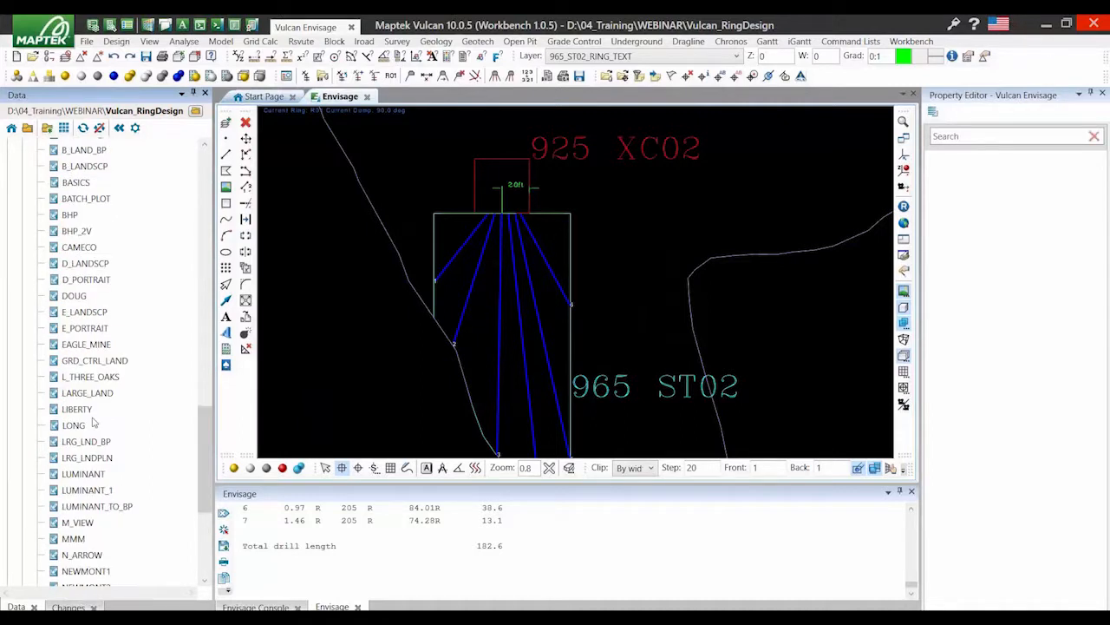
scroll(92, 405, down, 5)
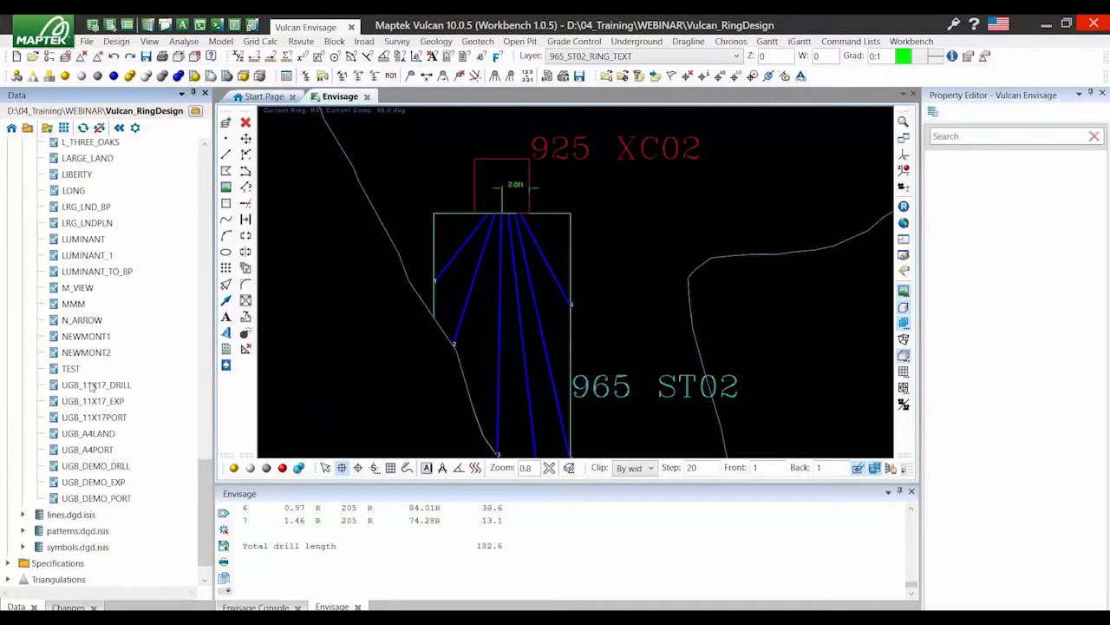
mouse_move(91, 388)
double_click(109, 453)
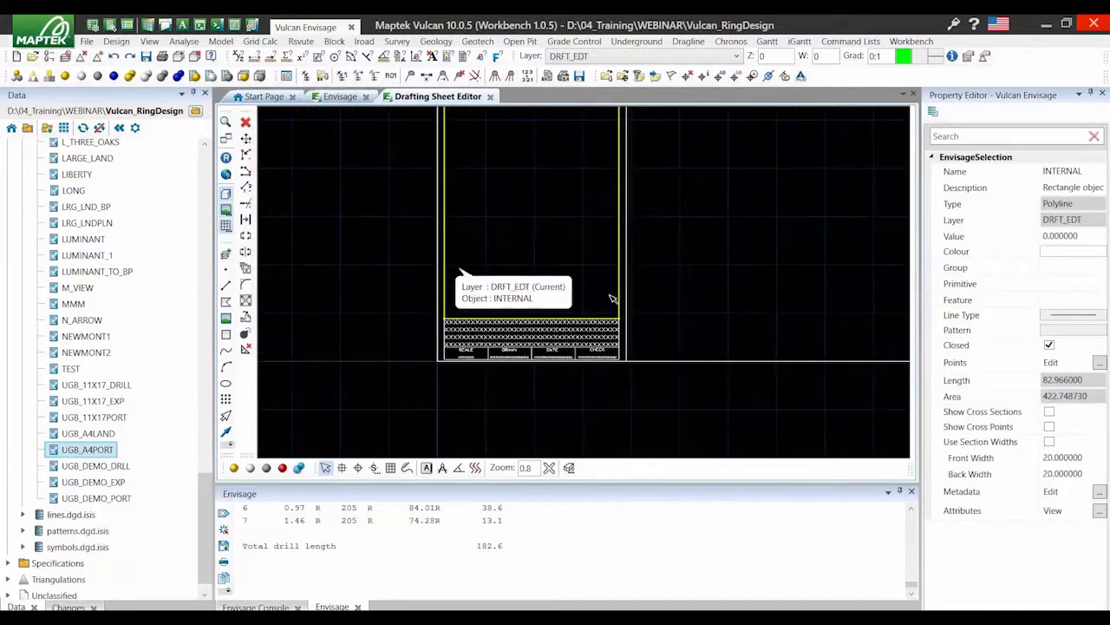
scroll(568, 295, up, 3)
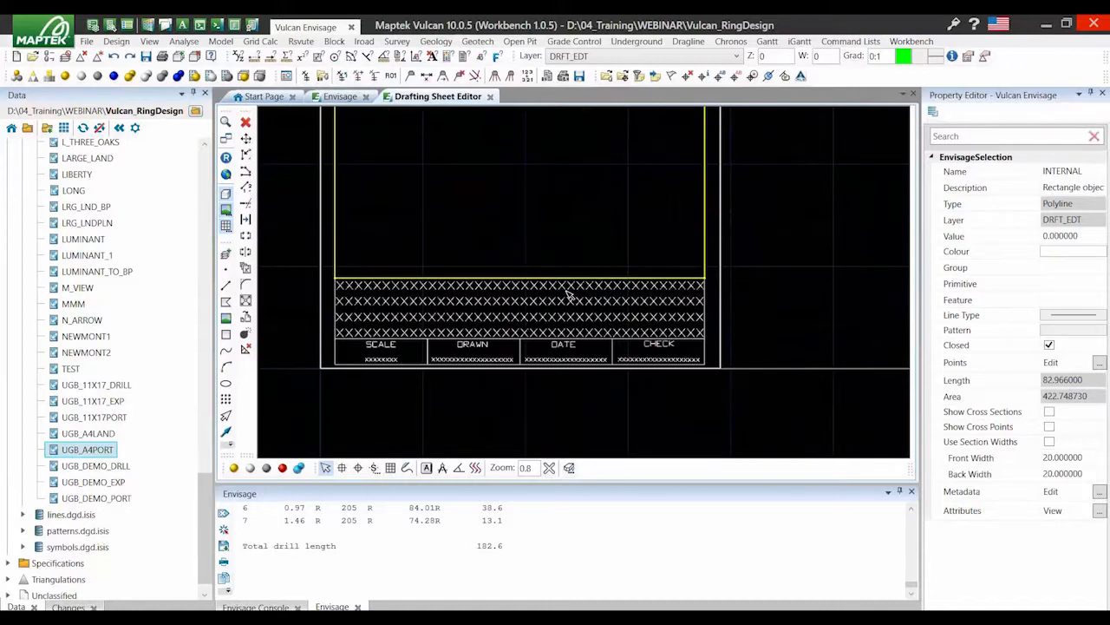
scroll(569, 294, down, 4)
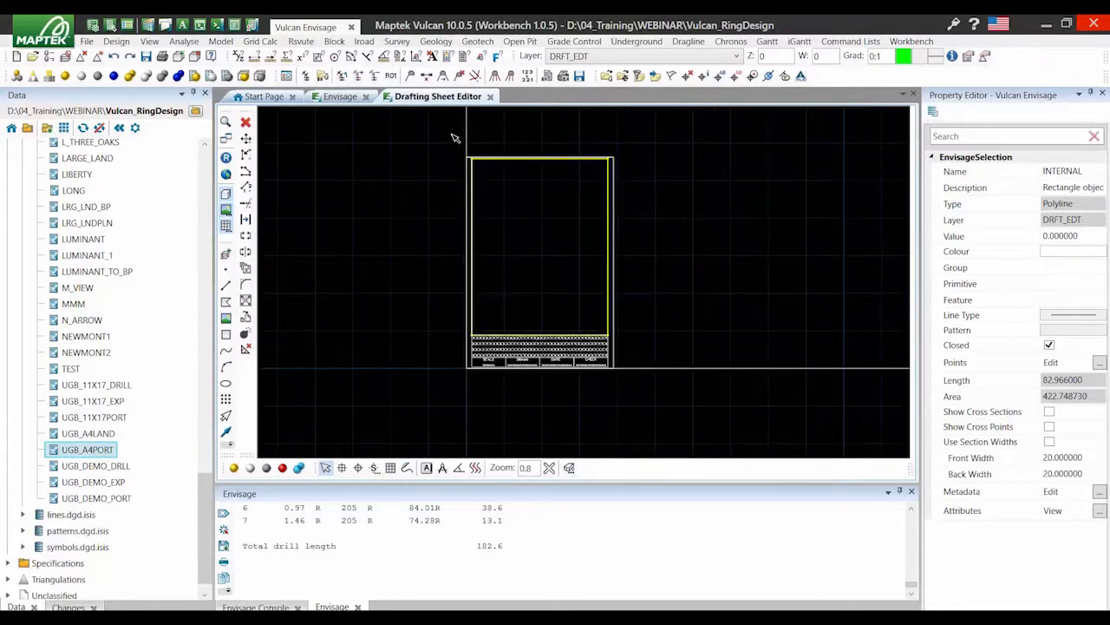
scroll(515, 189, up, 1)
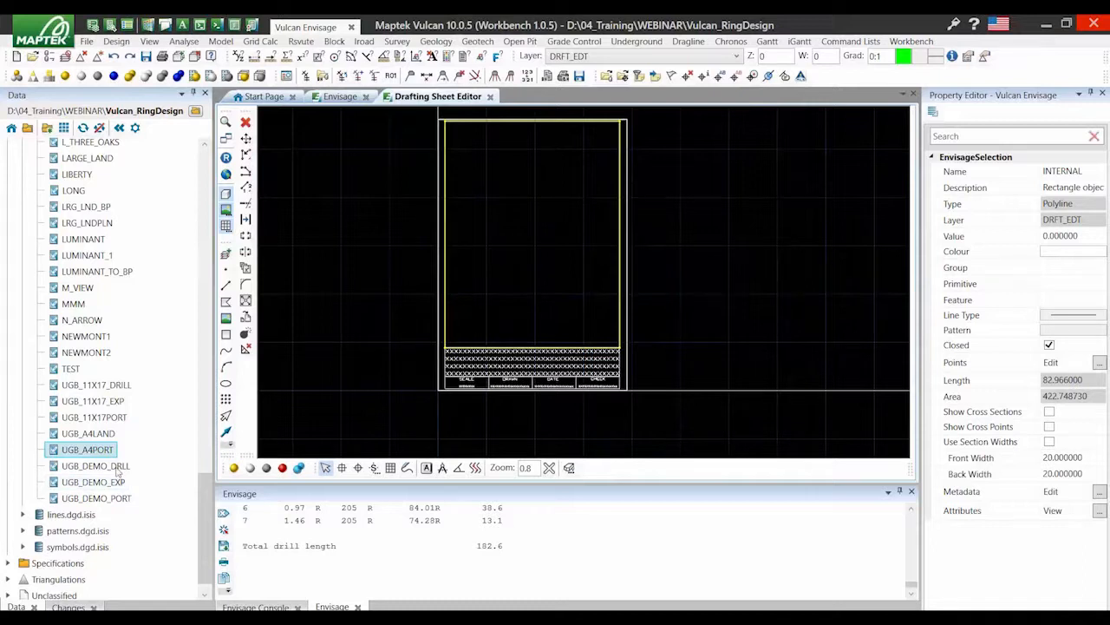
Open the UGB_DEMO_DRLL drafting sheet and inspect the object names of its main drawing frame and its report rectangle
mouse_move(91, 470)
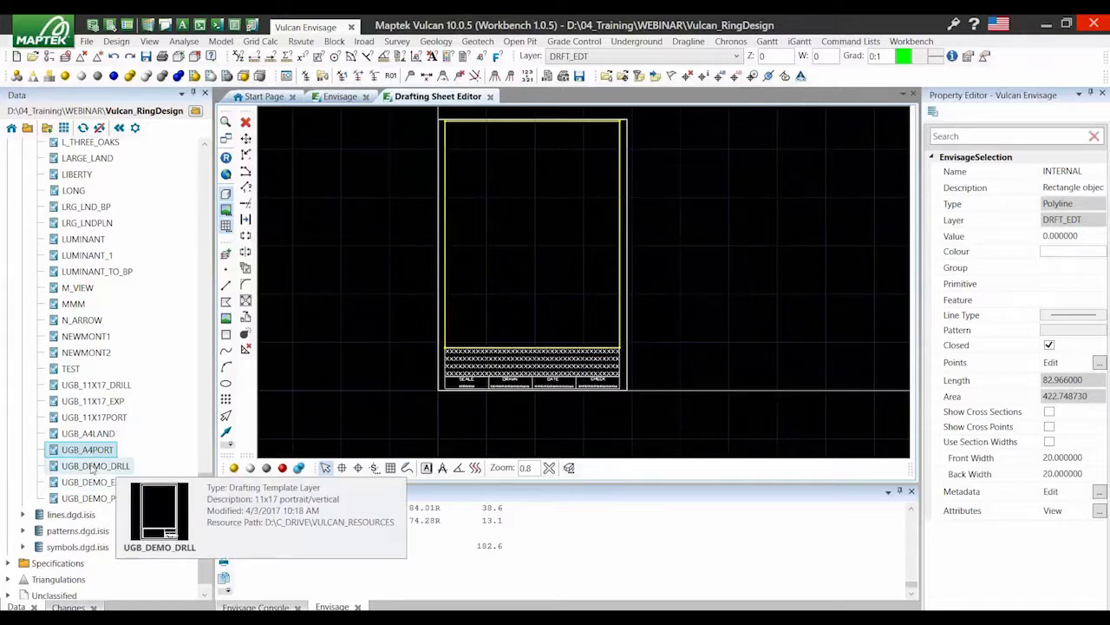
click(94, 468)
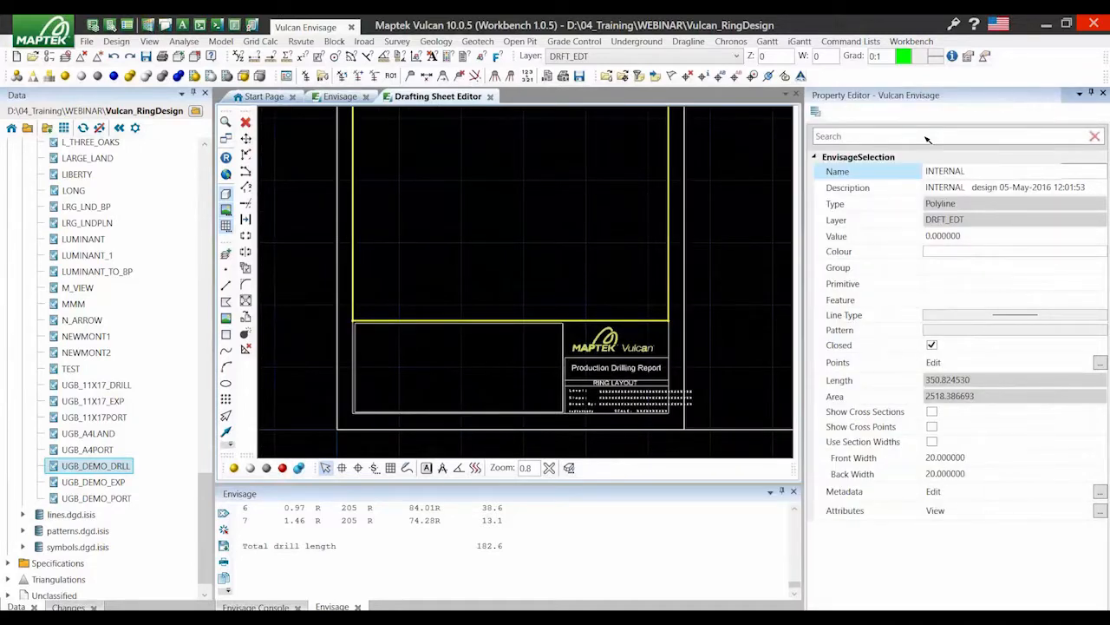
click(937, 170)
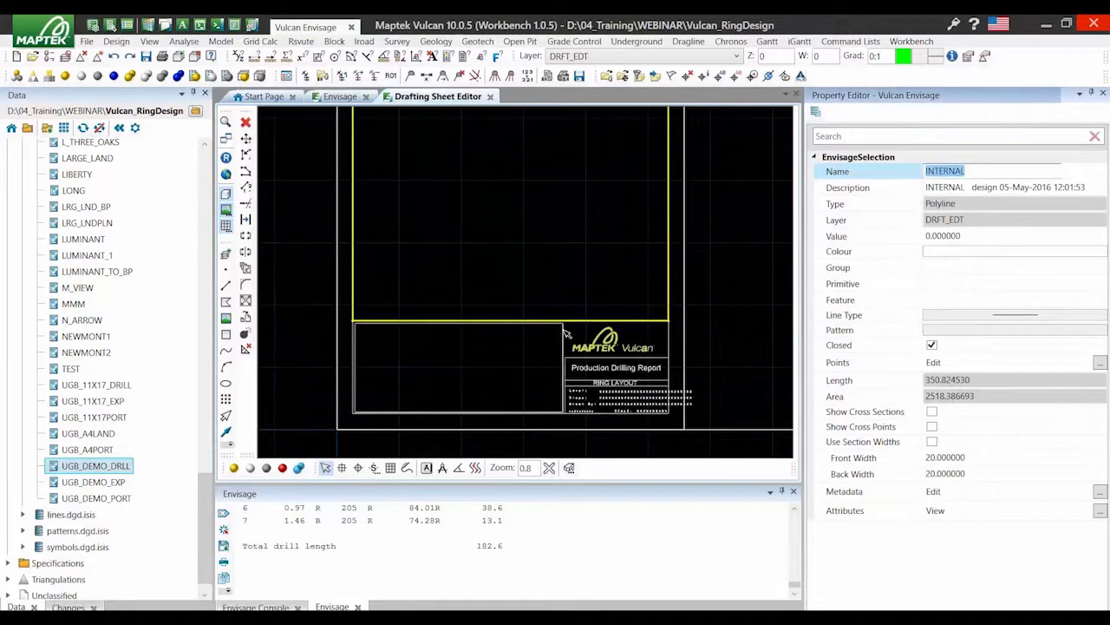
click(563, 330)
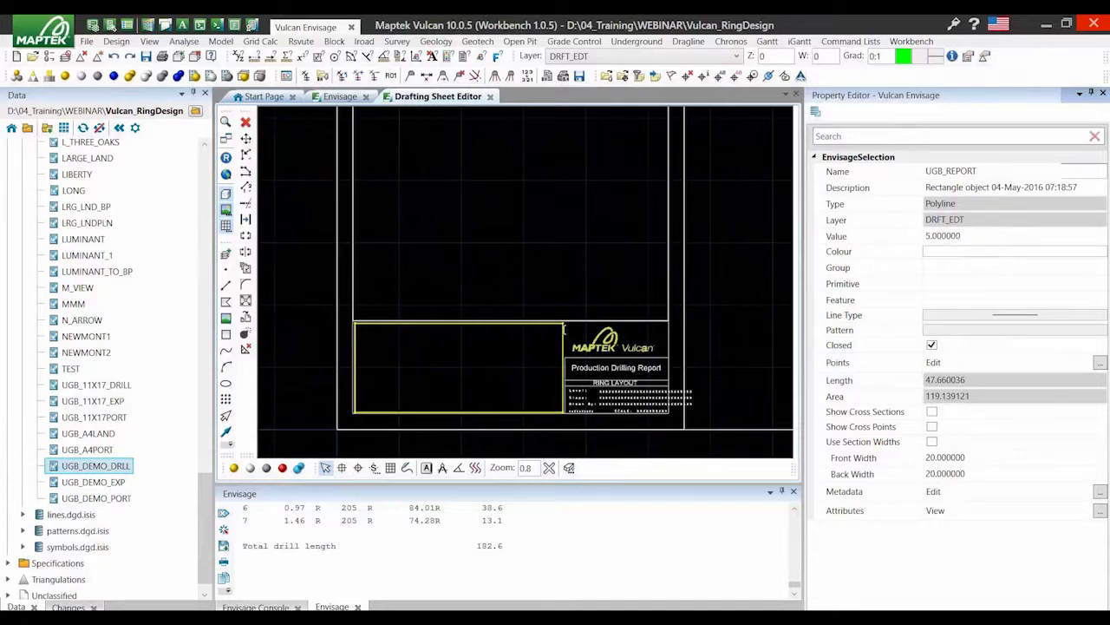
click(951, 171)
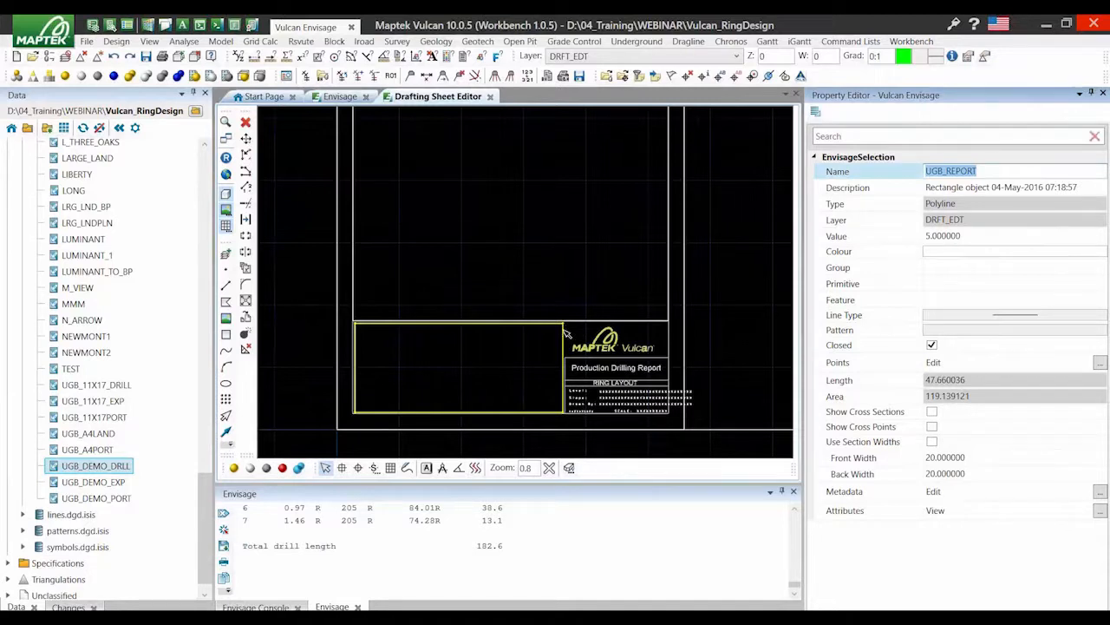
click(529, 347)
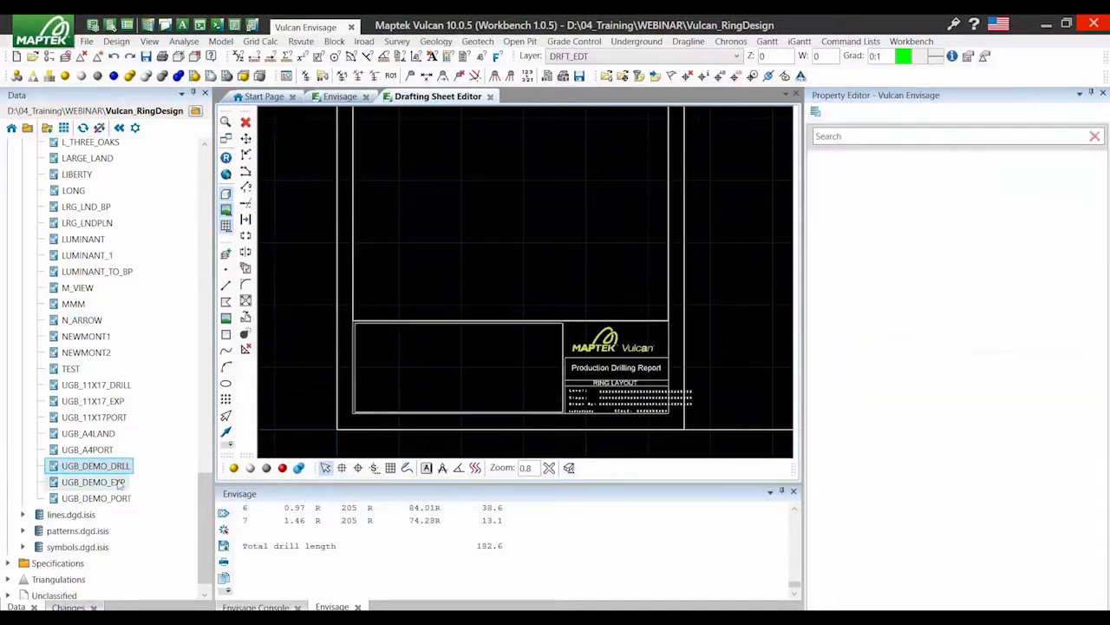
Compare the UGB_DEMO_DRLL and UGB_DEMO_EXP drafting sheets and inspect the properties of the explosives sheet's report rectangle
mouse_move(119, 484)
click(120, 482)
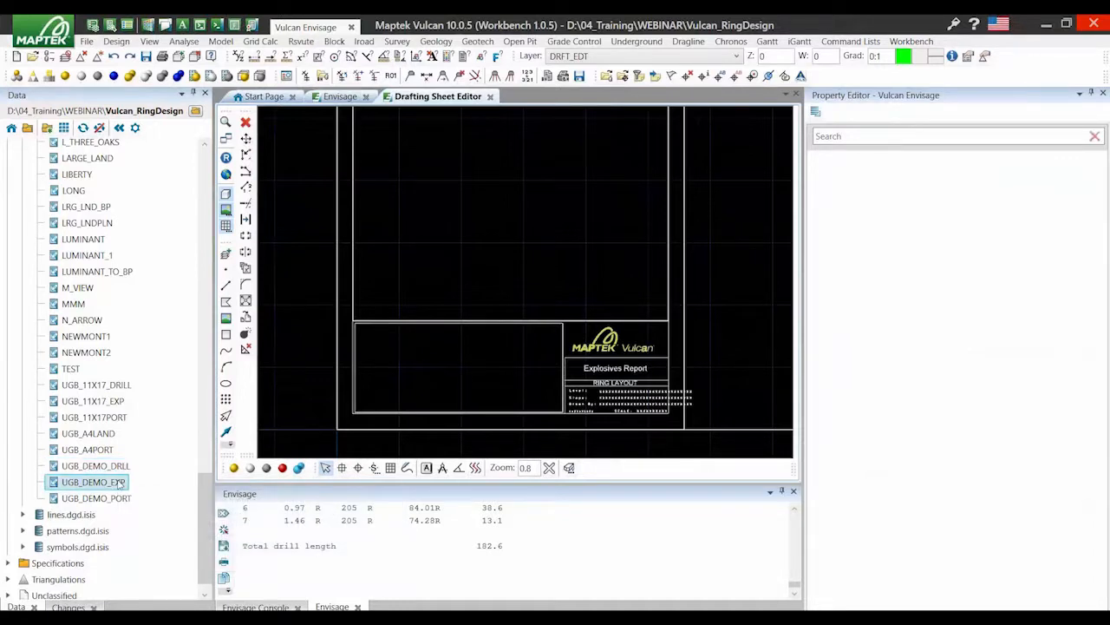
key(Up)
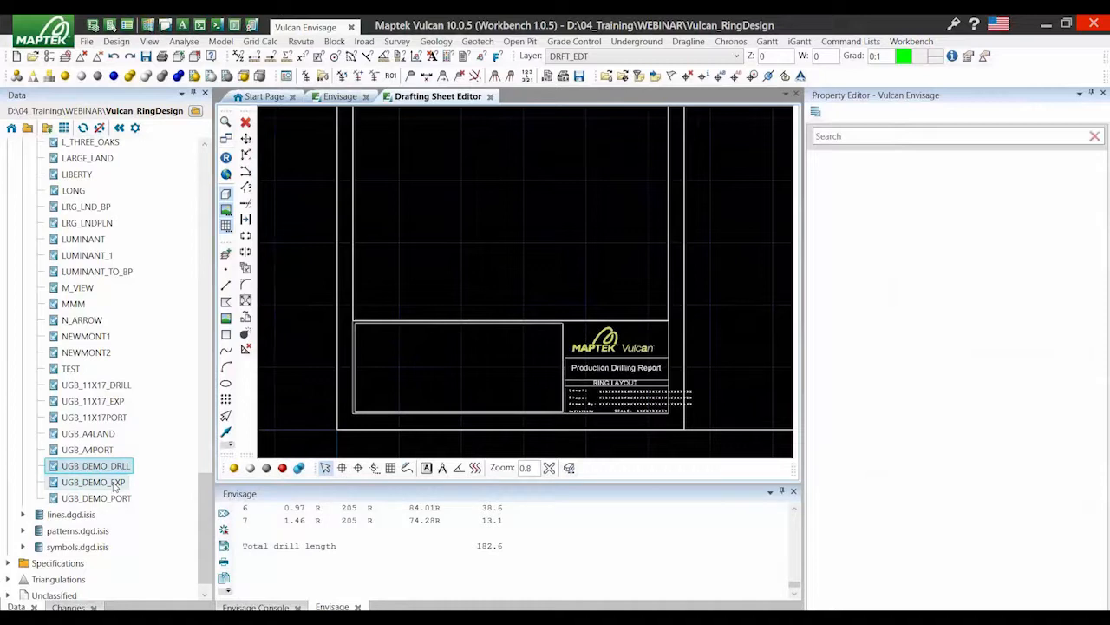
mouse_move(114, 487)
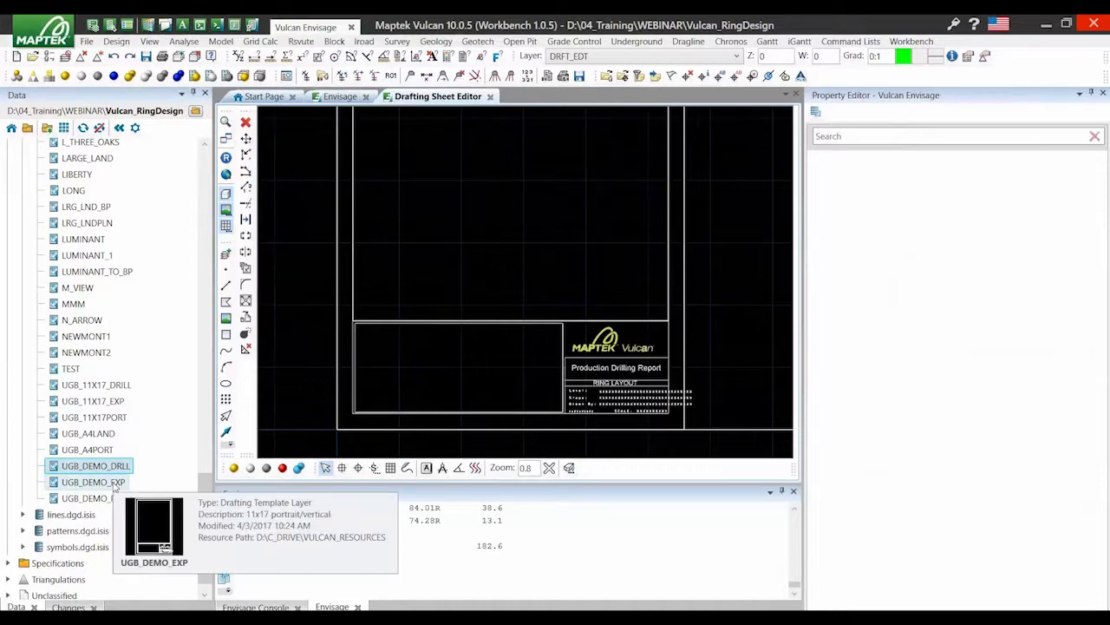
click(114, 484)
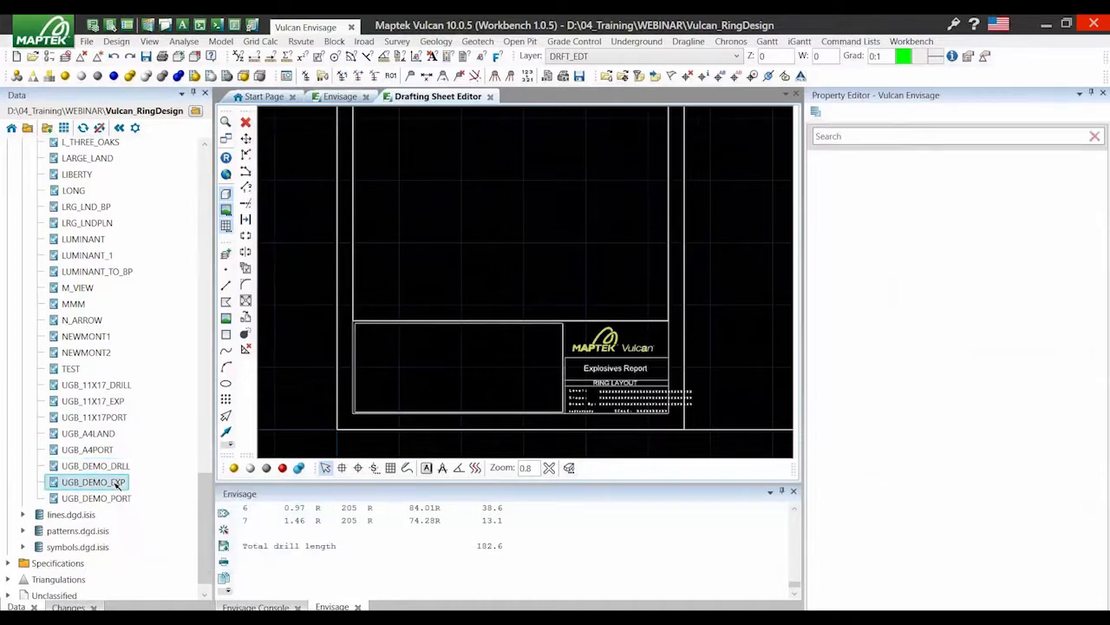
click(564, 334)
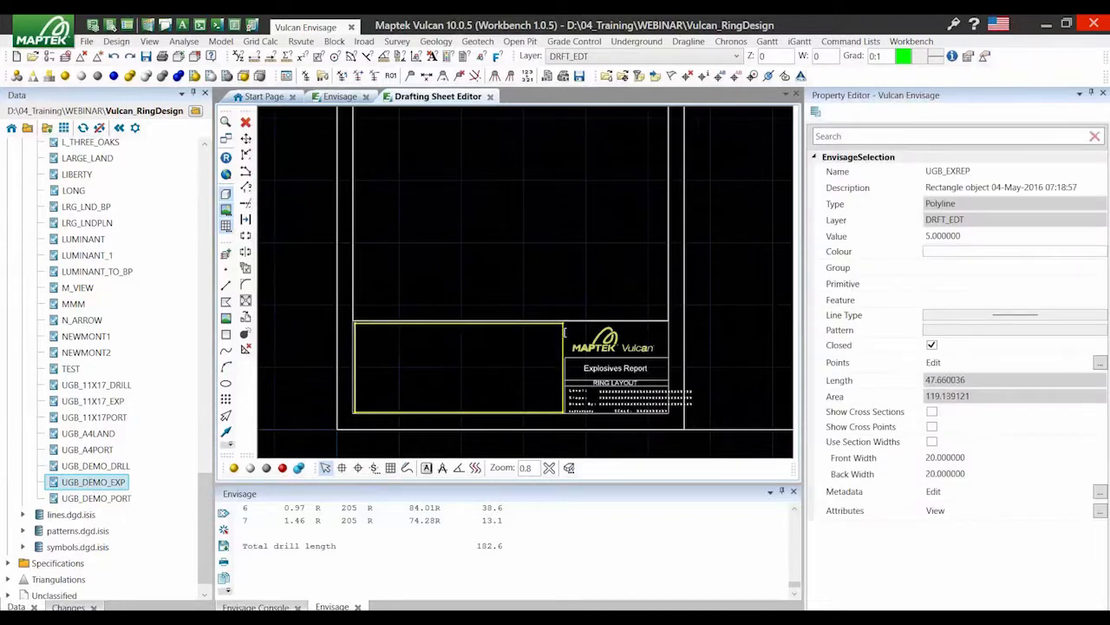
Check the object name of the explosives sheet's report rectangle, deselect it, and return to the ring R01 section
click(980, 167)
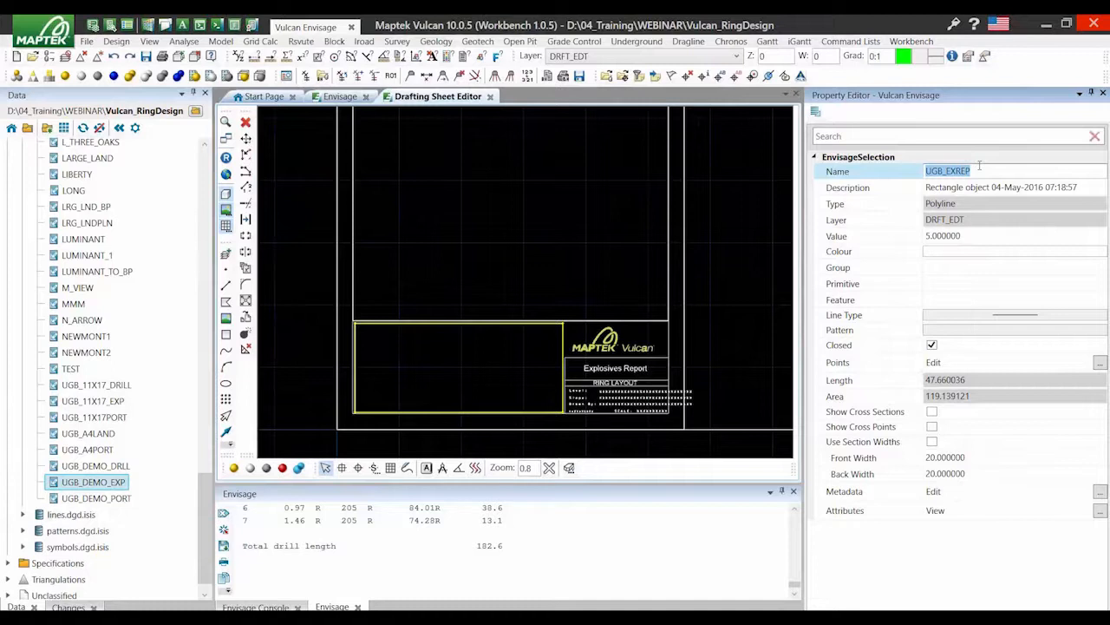
click(987, 171)
click(450, 373)
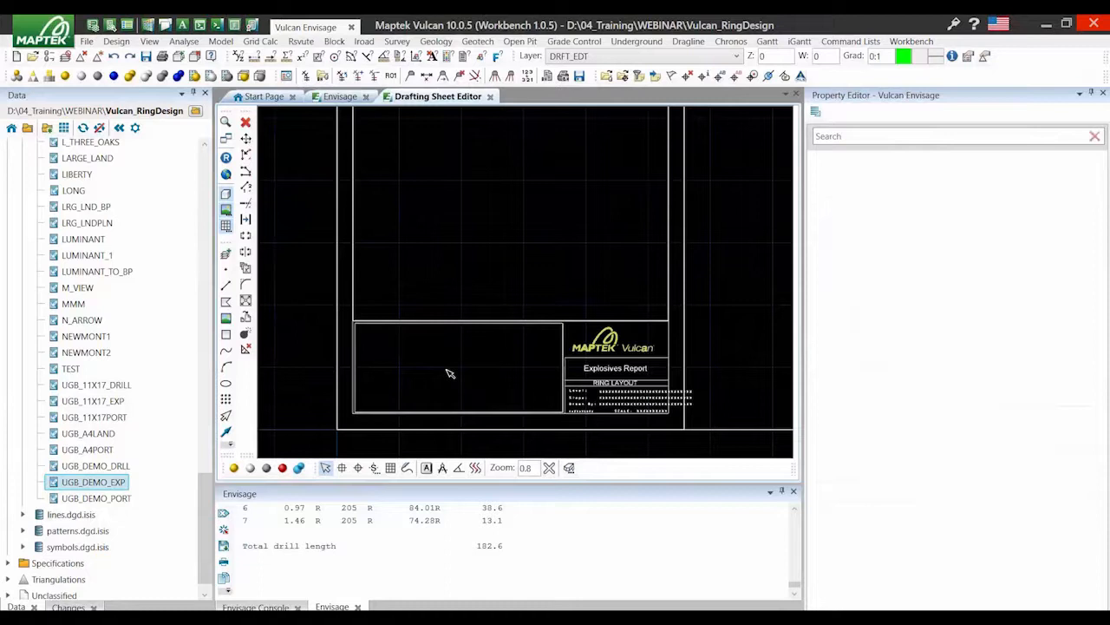
click(340, 96)
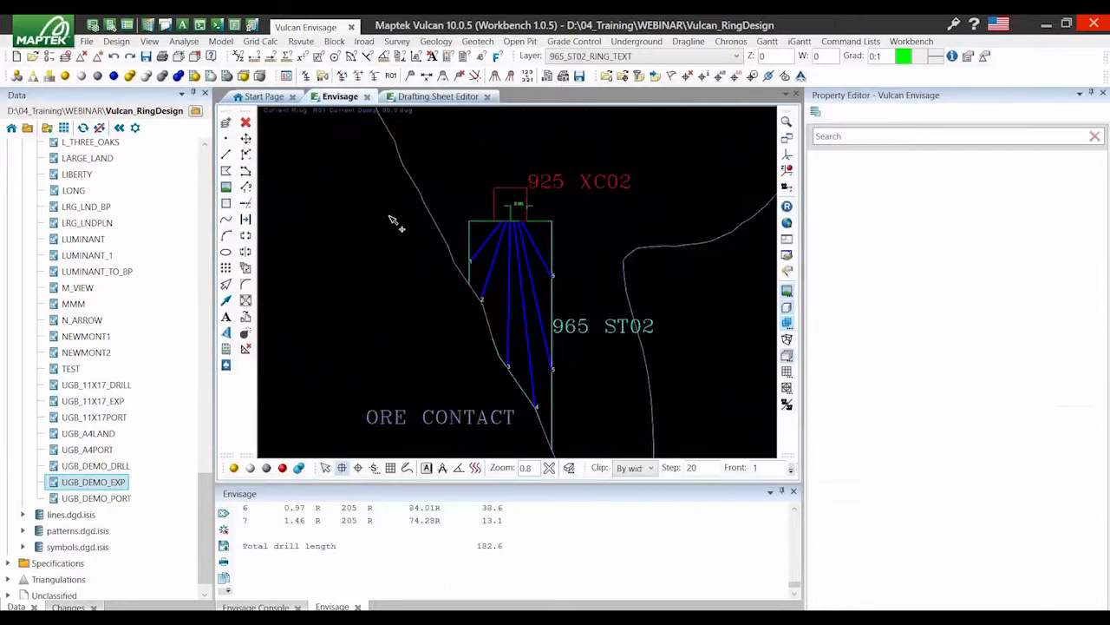
scroll(393, 219, down, 3)
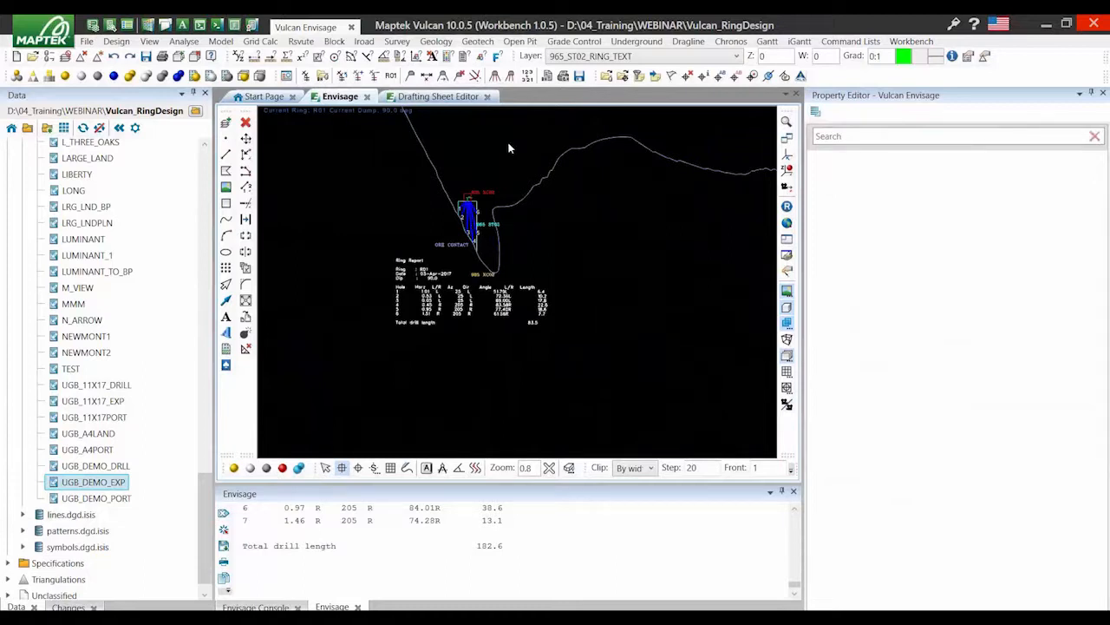
click(637, 40)
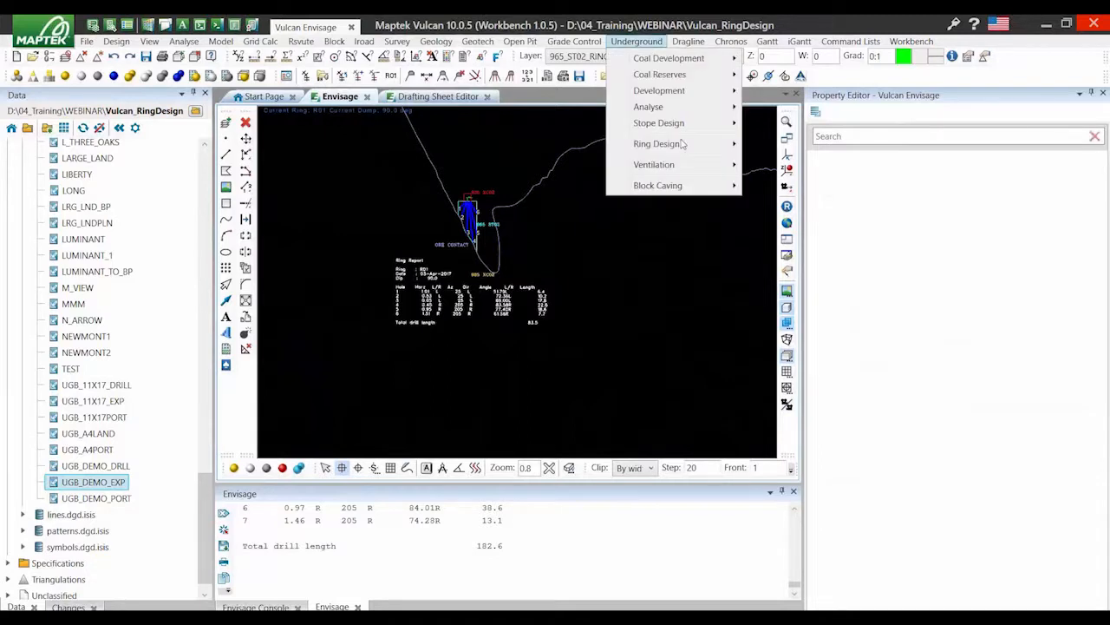
click(717, 145)
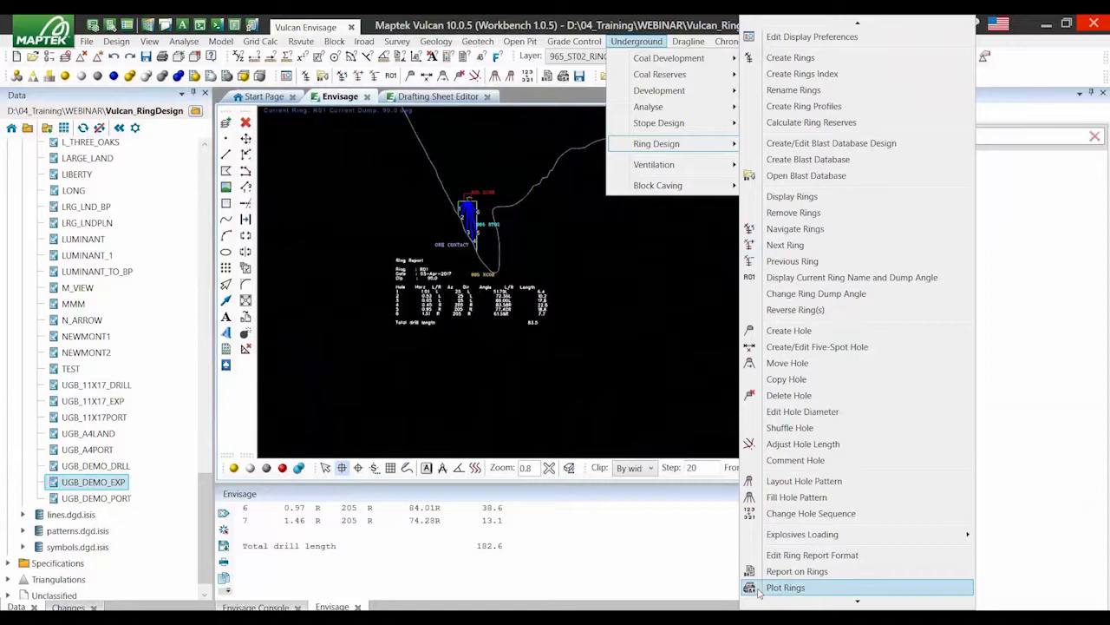
click(642, 401)
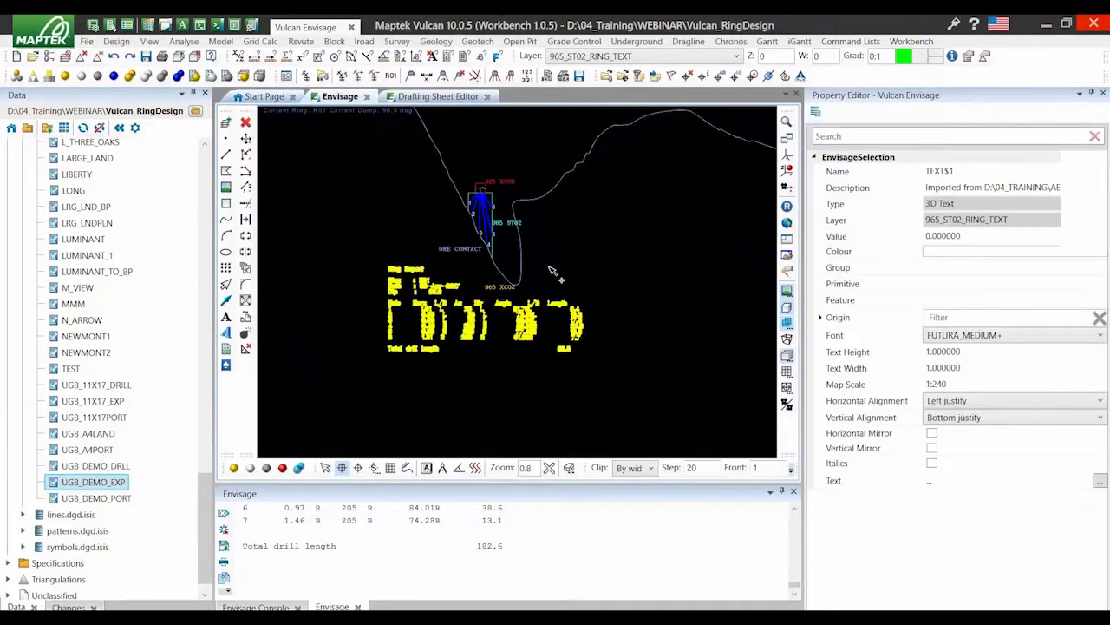
key(Escape)
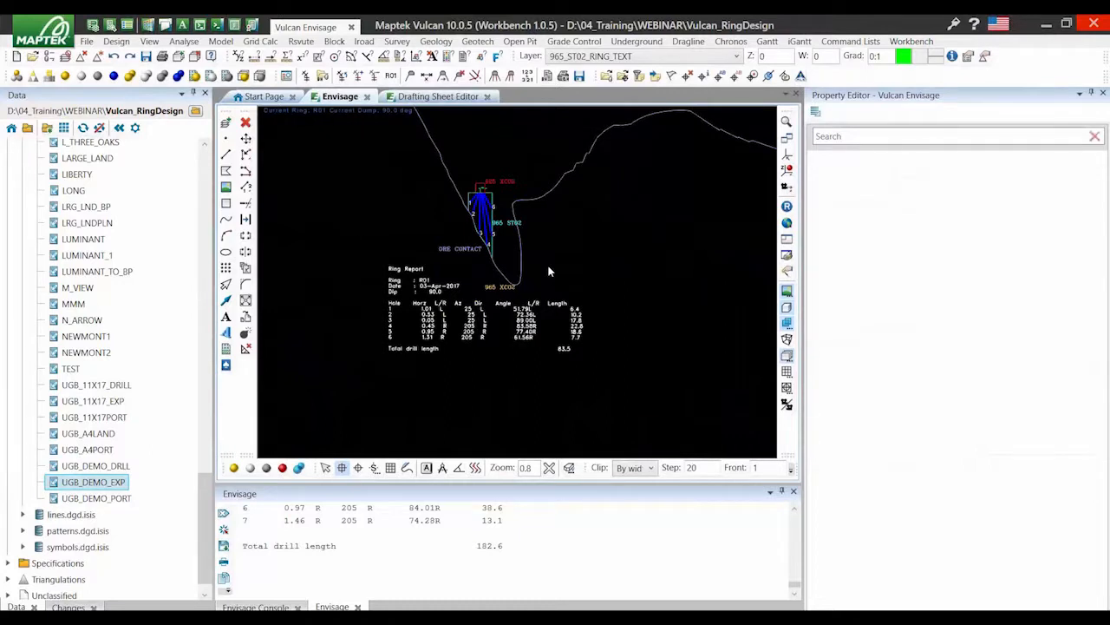
Start Plot Rings with the UGB_A4PORT template and accept the plot attributes at a plot scale of 500
right_click(538, 373)
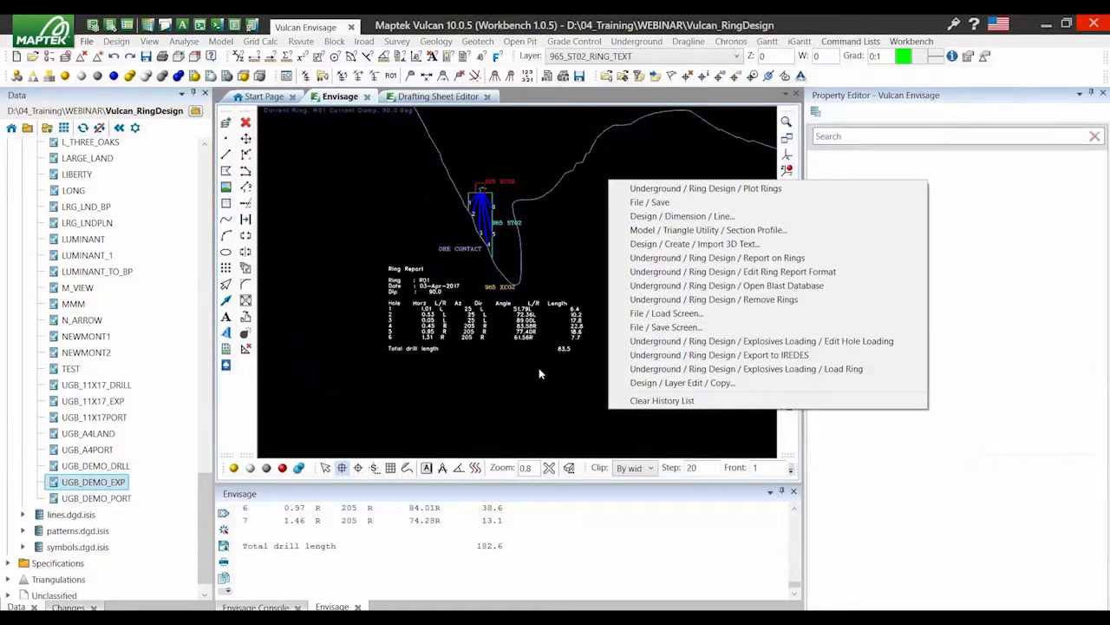
click(690, 188)
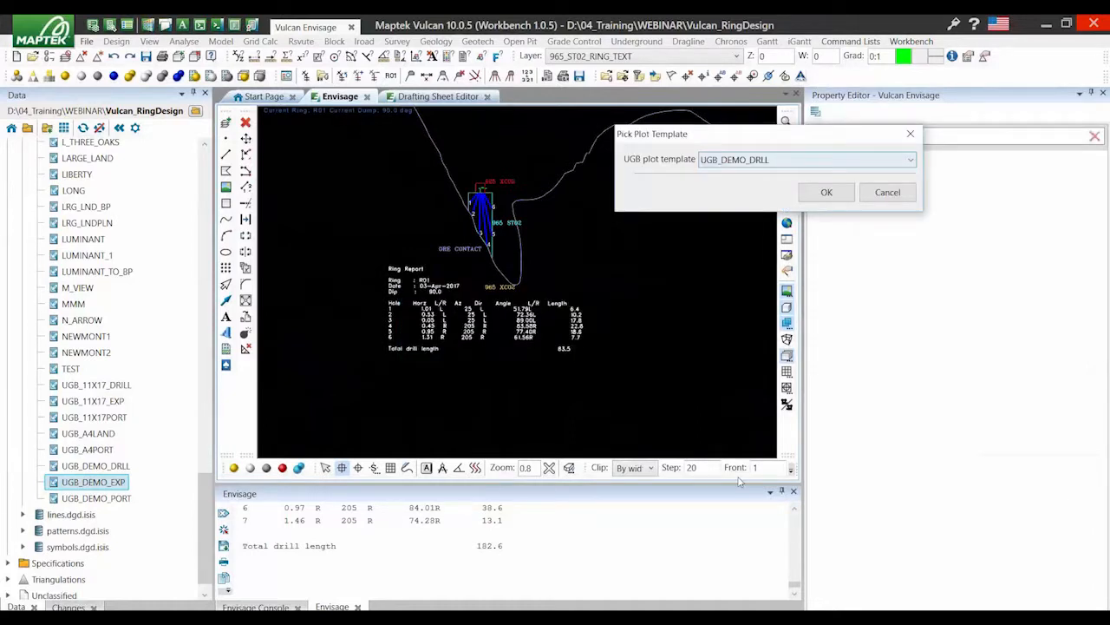
click(819, 160)
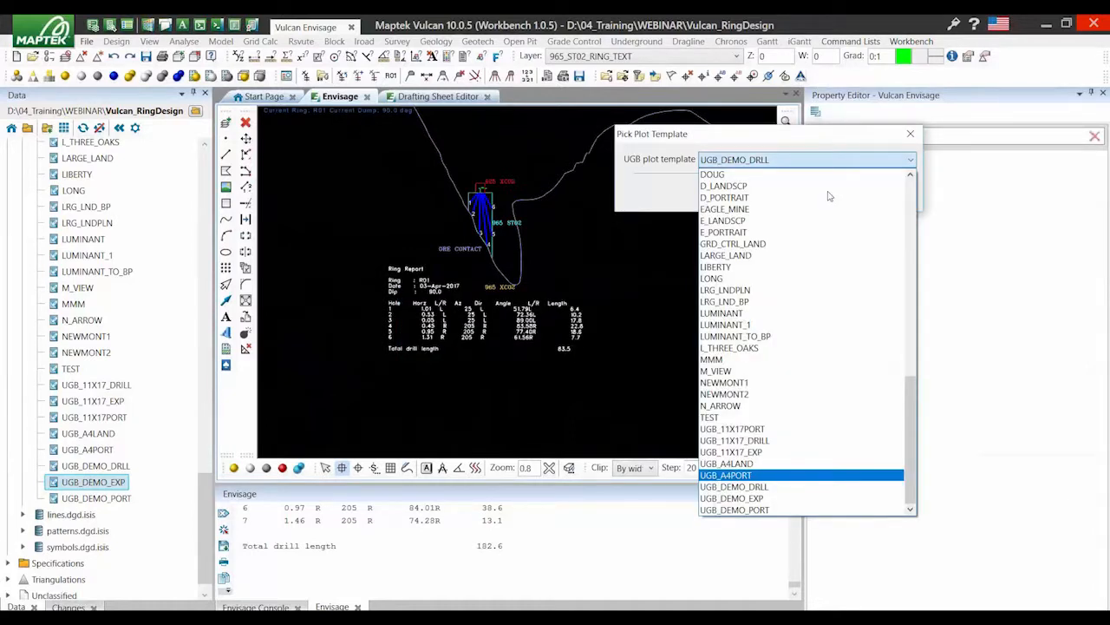
click(726, 475)
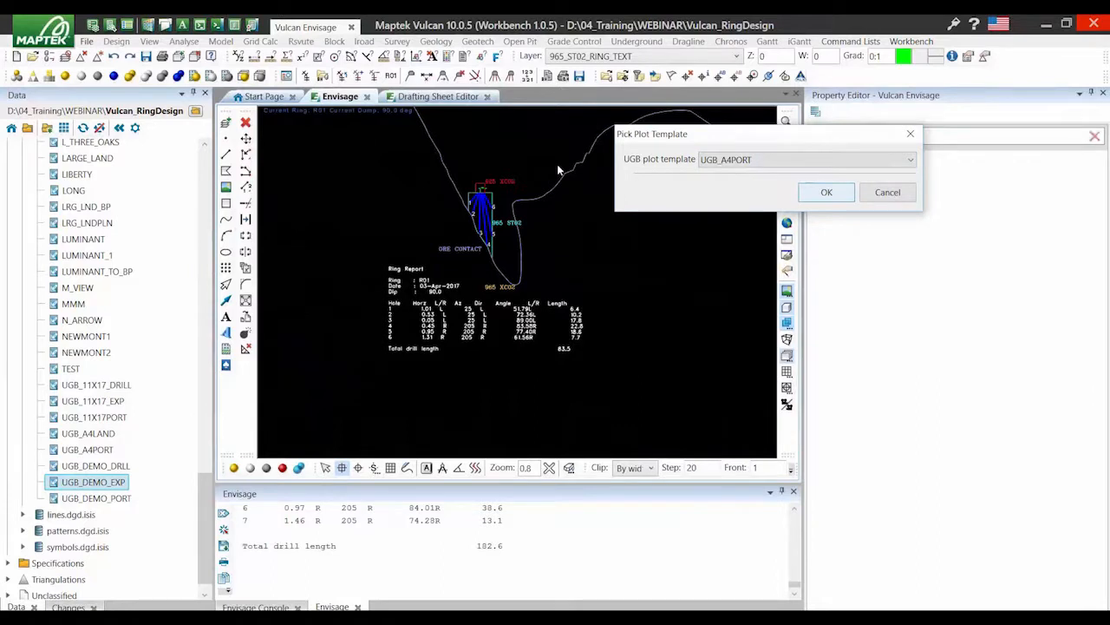
key(Return)
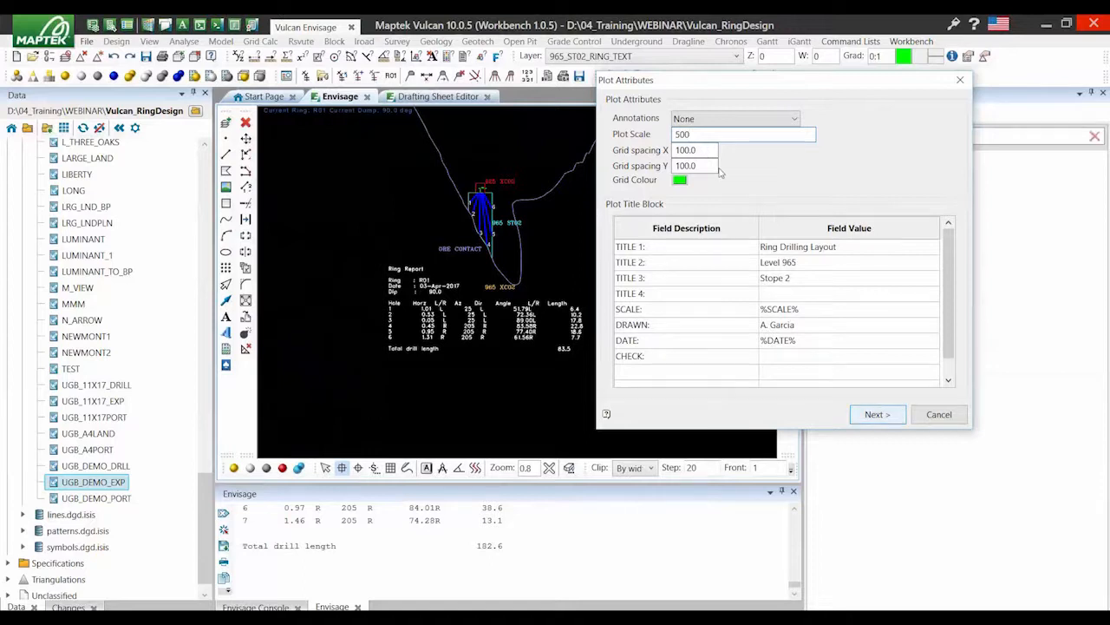
key(Return)
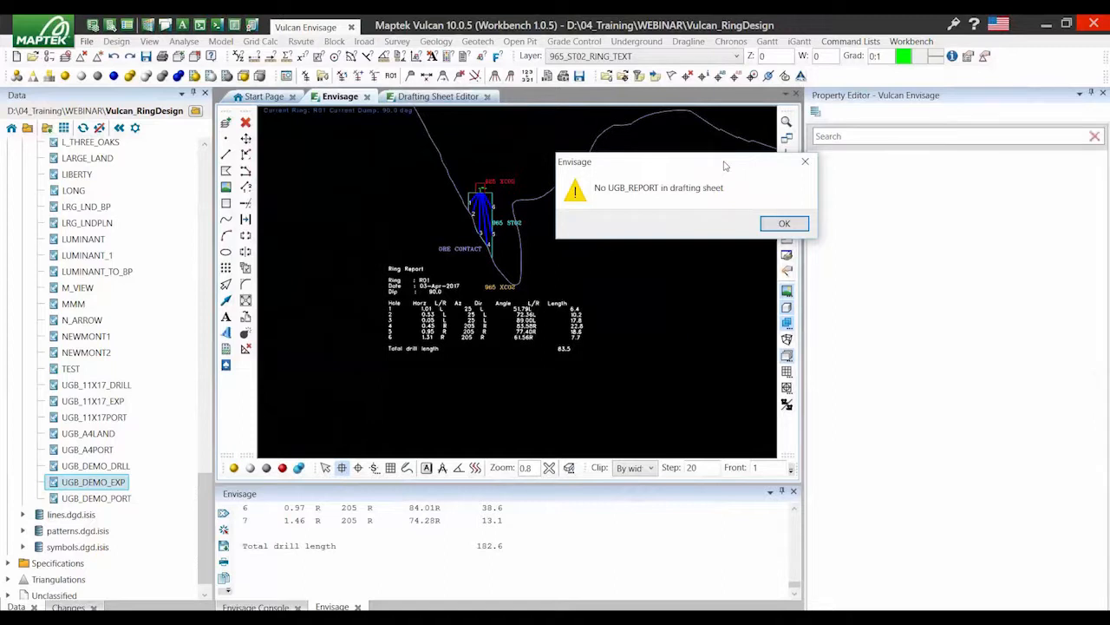
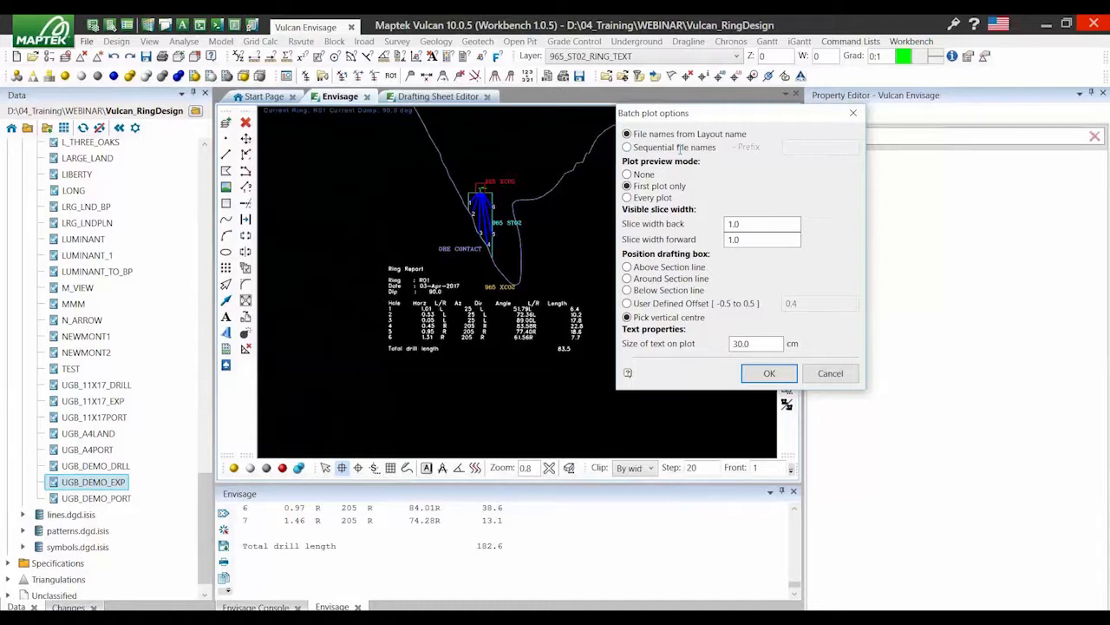
Set the batch plot to sequential file names with prefix 965_ST02 and a visible slice width of .5
click(679, 148)
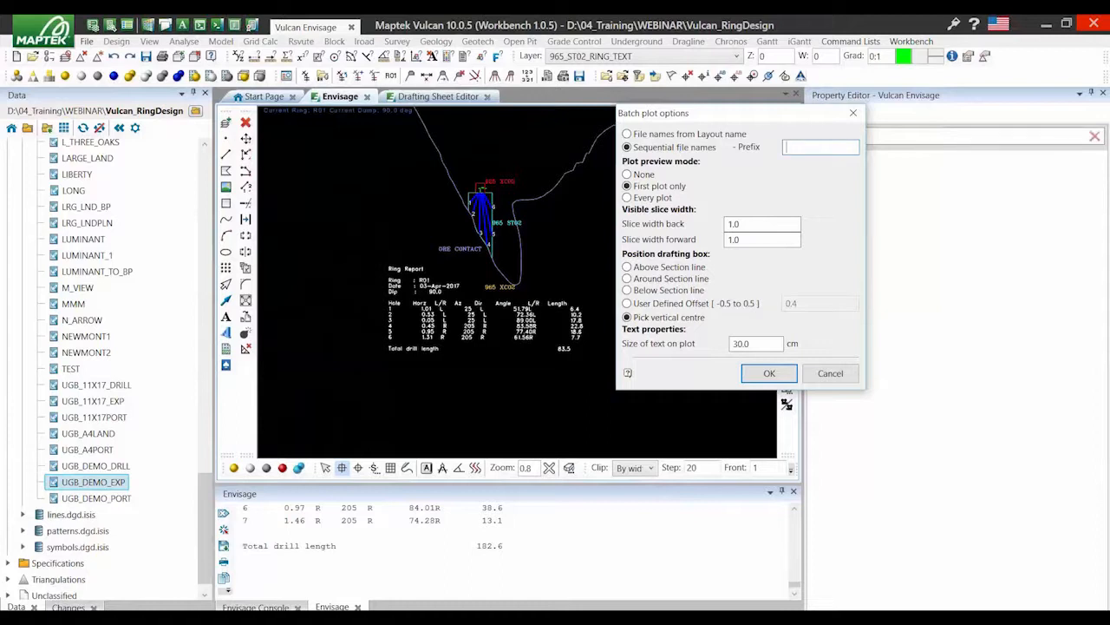
text(ST01)
key(BackSpace)
key(BackSpace)
key(BackSpace)
key(BackSpace)
text(965_ST02)
key(shift+Home)
text(.5)
click(760, 239)
key(Return)
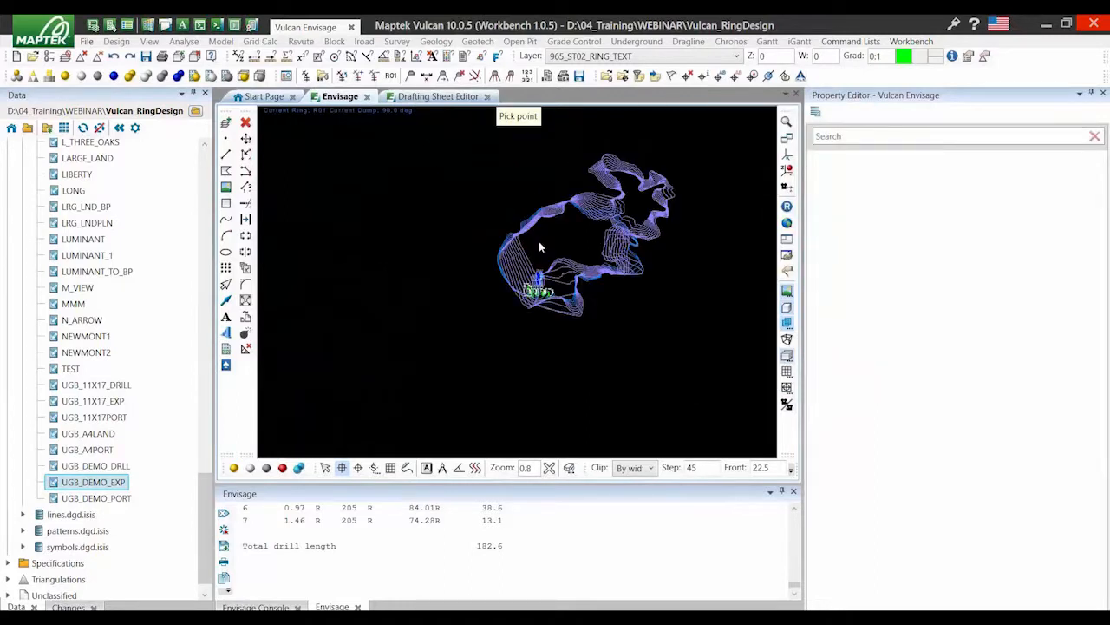
Place the drafting box so it frames the ring section and its ring report text
middle_click(540, 243)
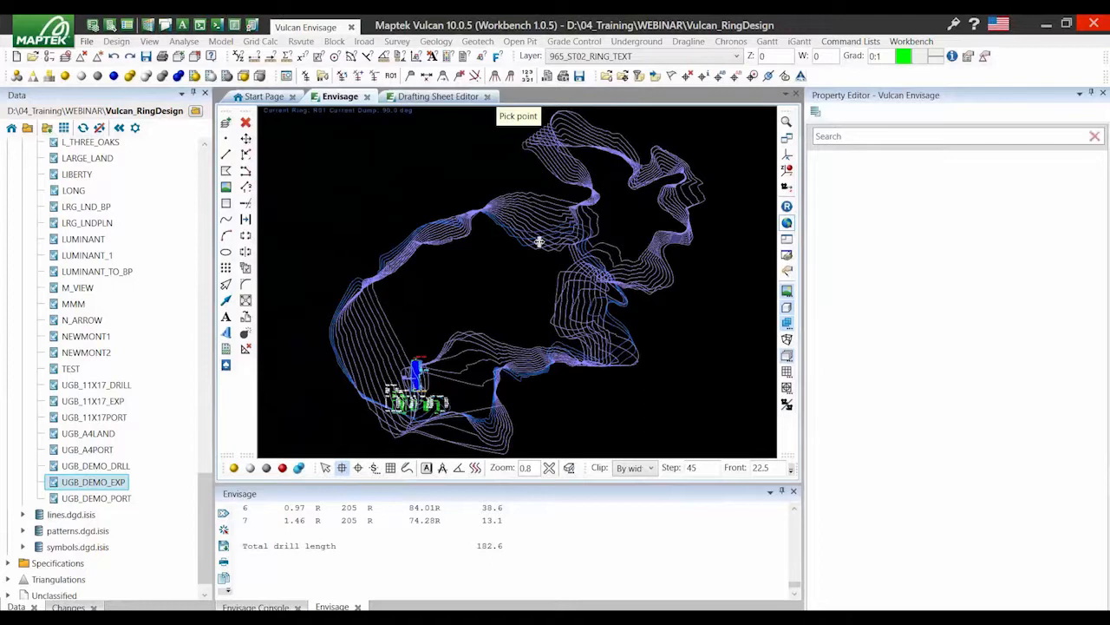
scroll(539, 242, down, 5)
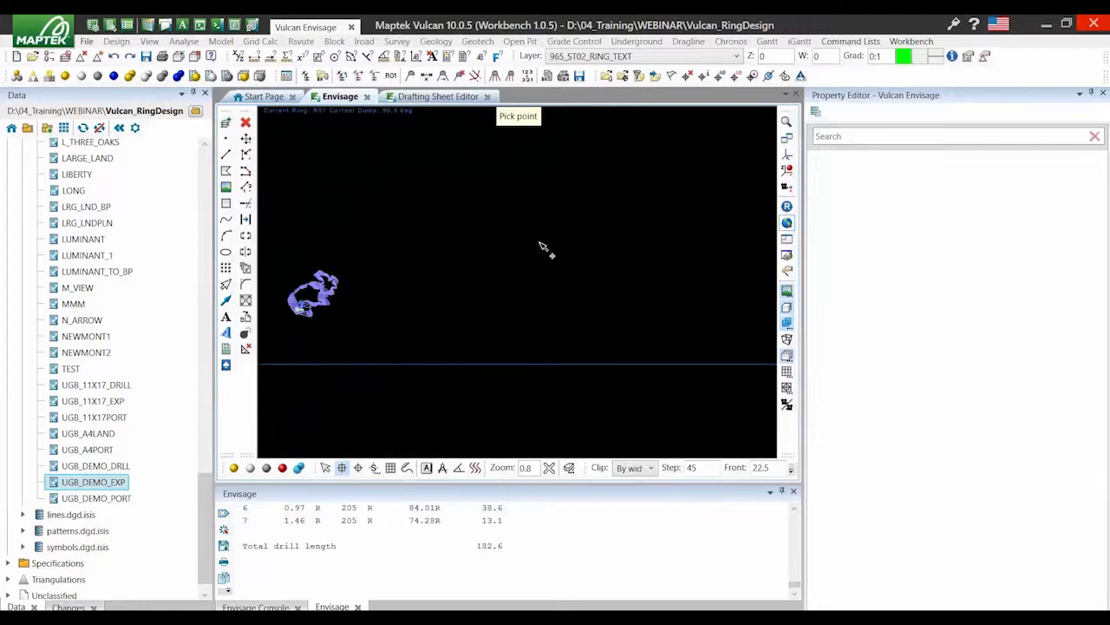
scroll(420, 319, up, 5)
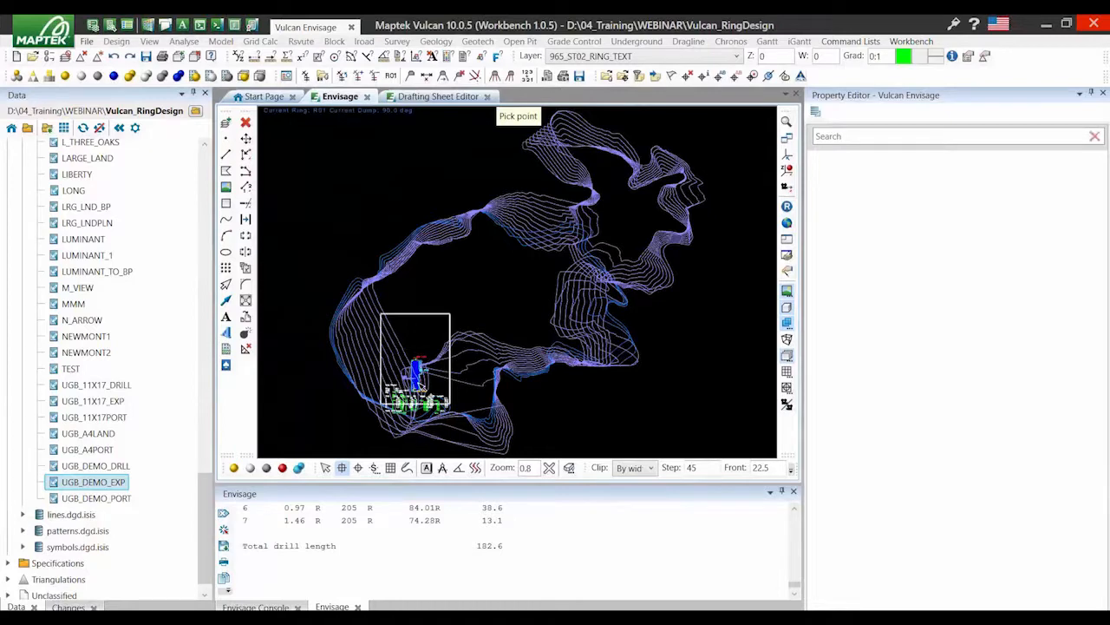
scroll(432, 368, down, 3)
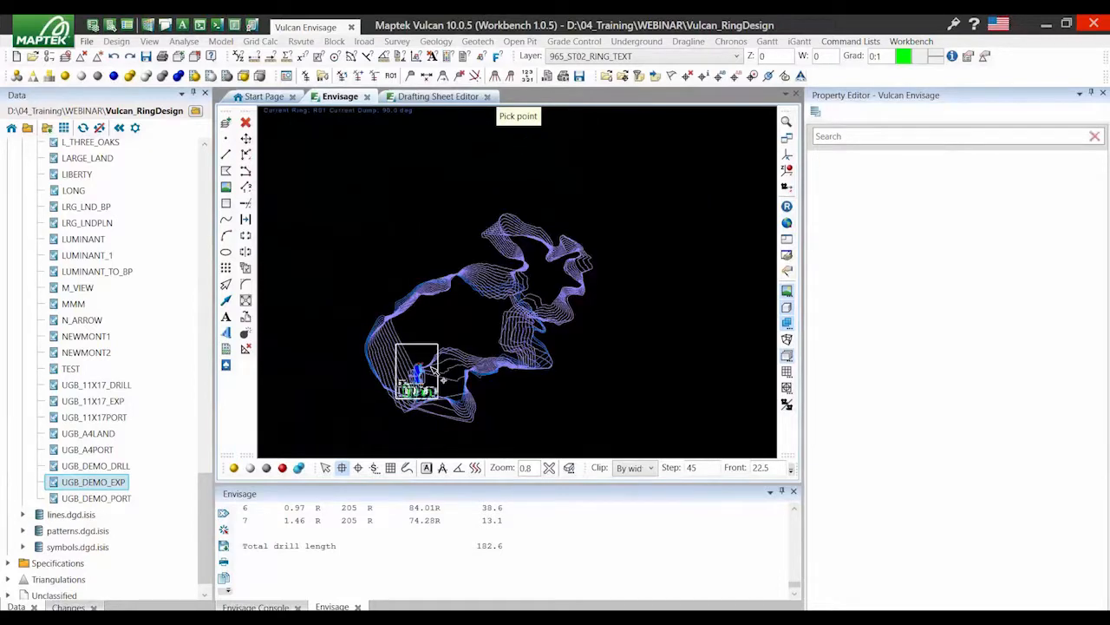
scroll(432, 368, up, 4)
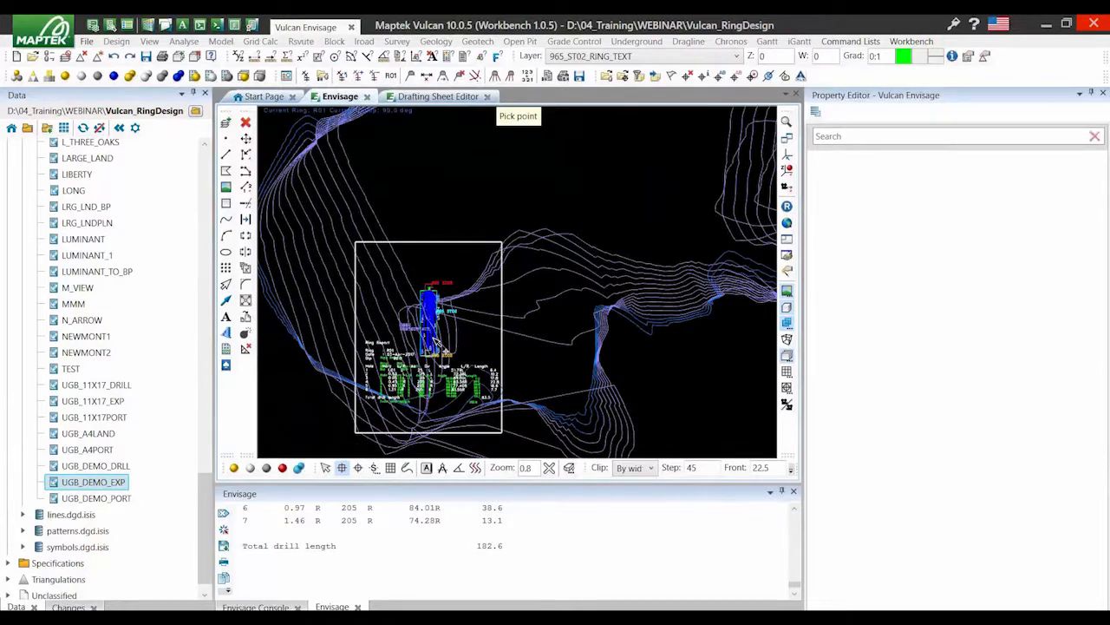
click(487, 168)
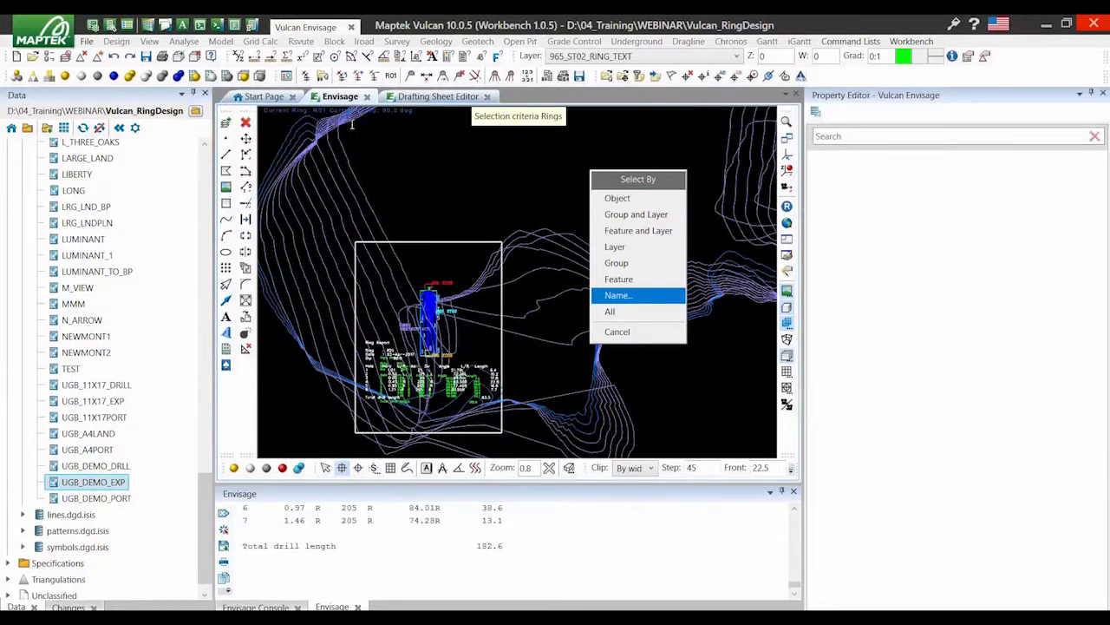
Select ring R01 for plotting by the object name R01*, end the selection, and generate the plot
key(Return)
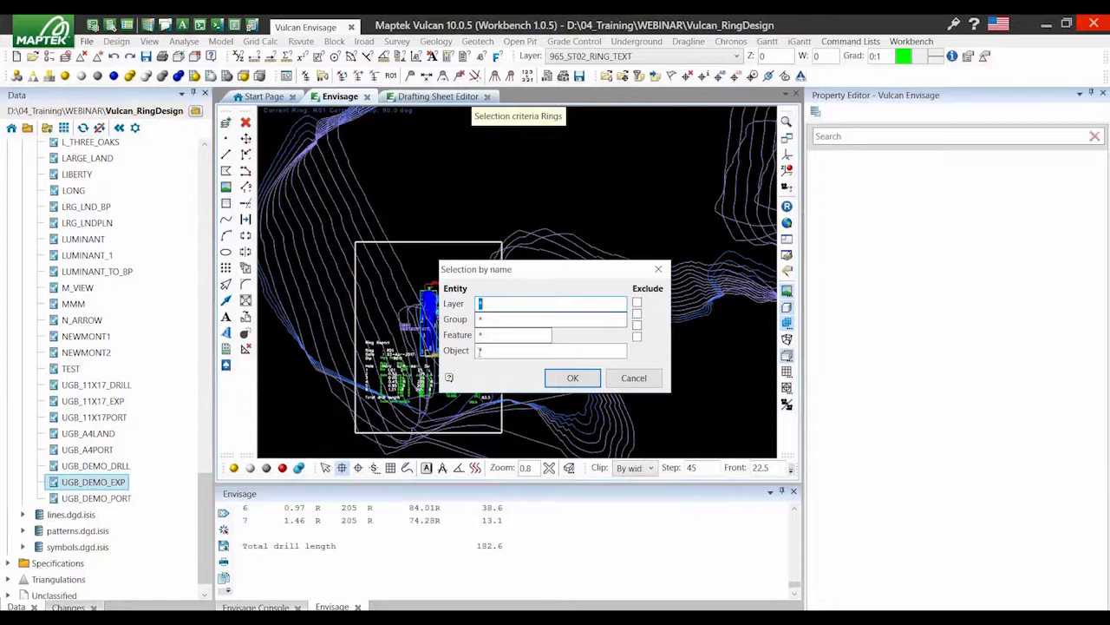
key(Return)
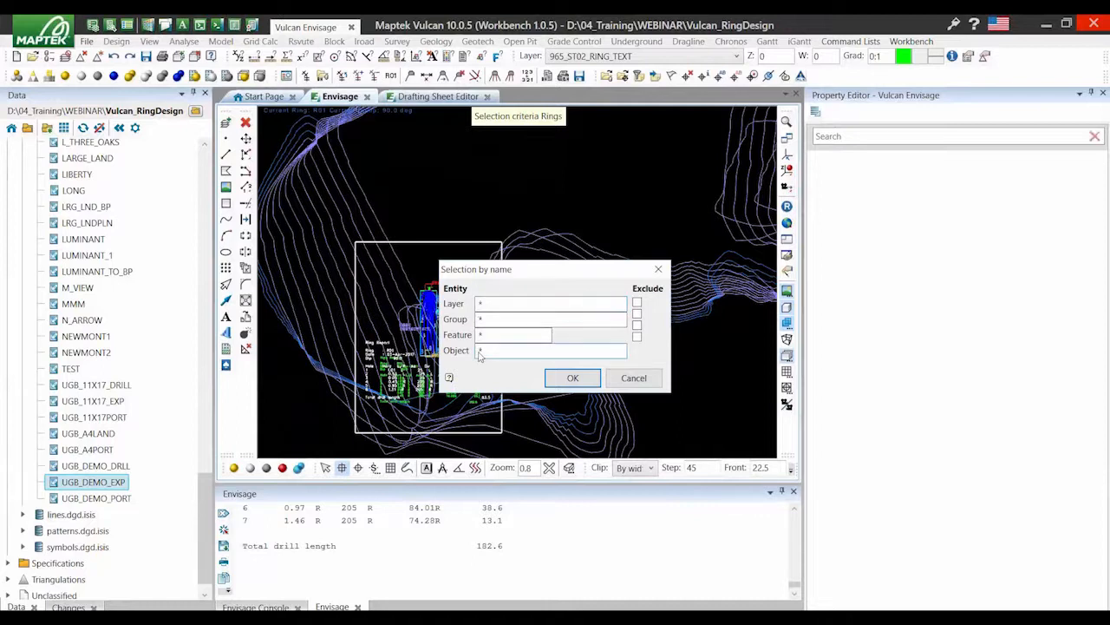
click(479, 352)
text(R01)
click(561, 382)
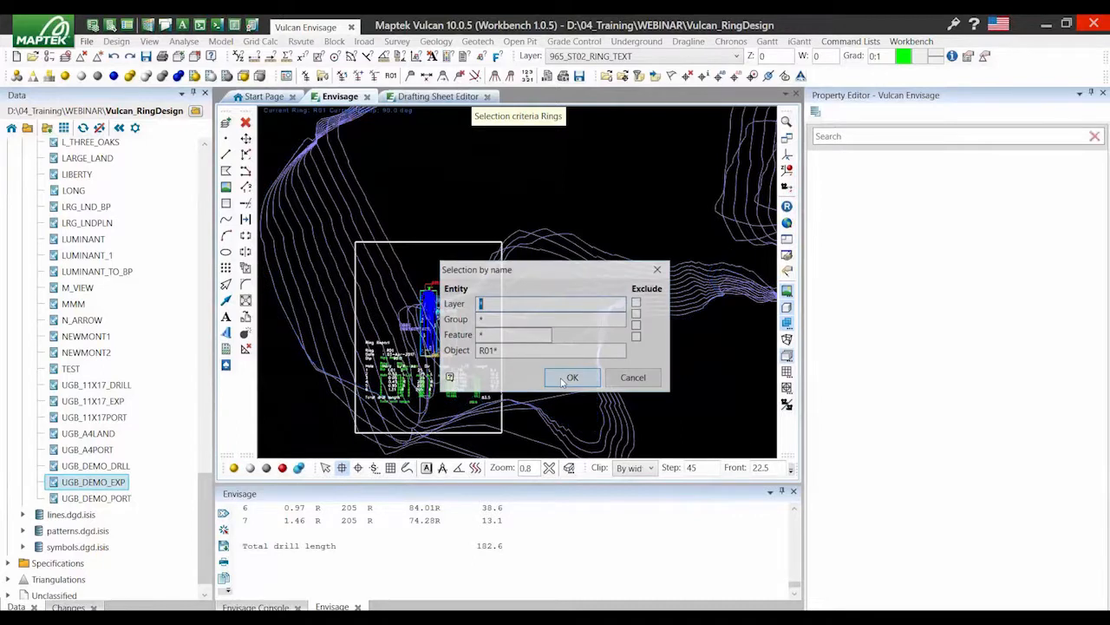
click(632, 379)
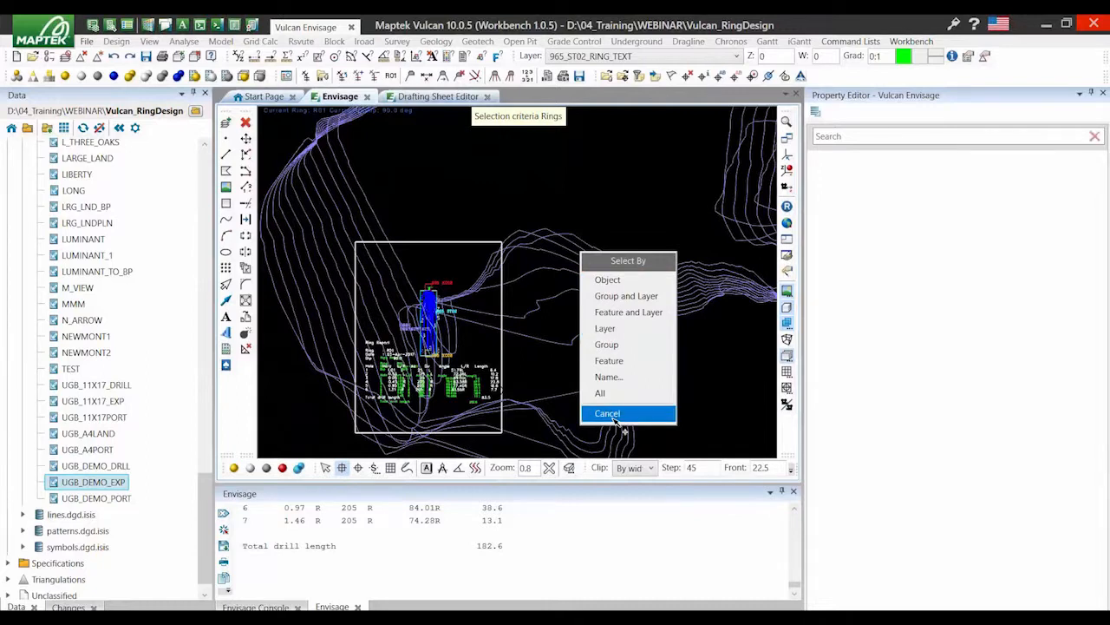
click(614, 415)
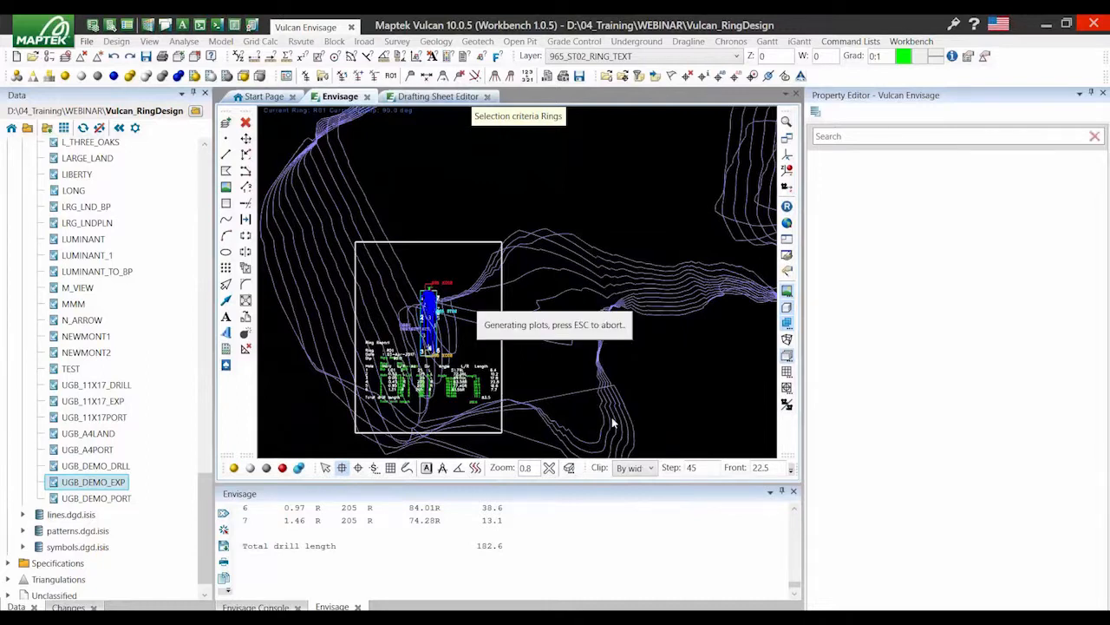
Reposition the Letter page around the ring R01 layout in the Plot Utility preview
click(613, 419)
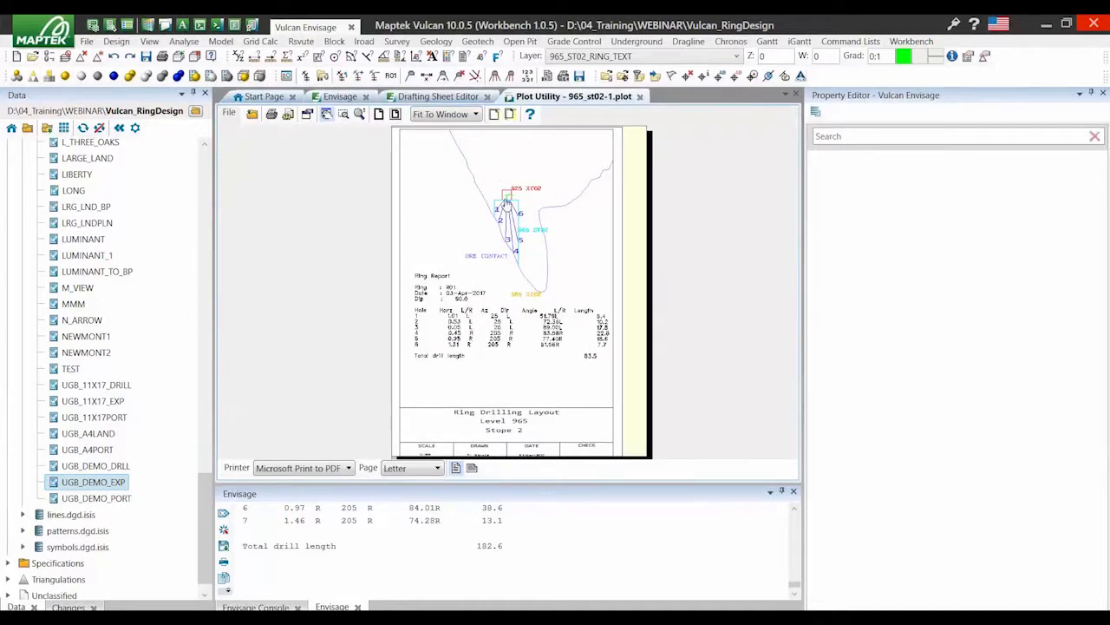
scroll(507, 205, down, 2)
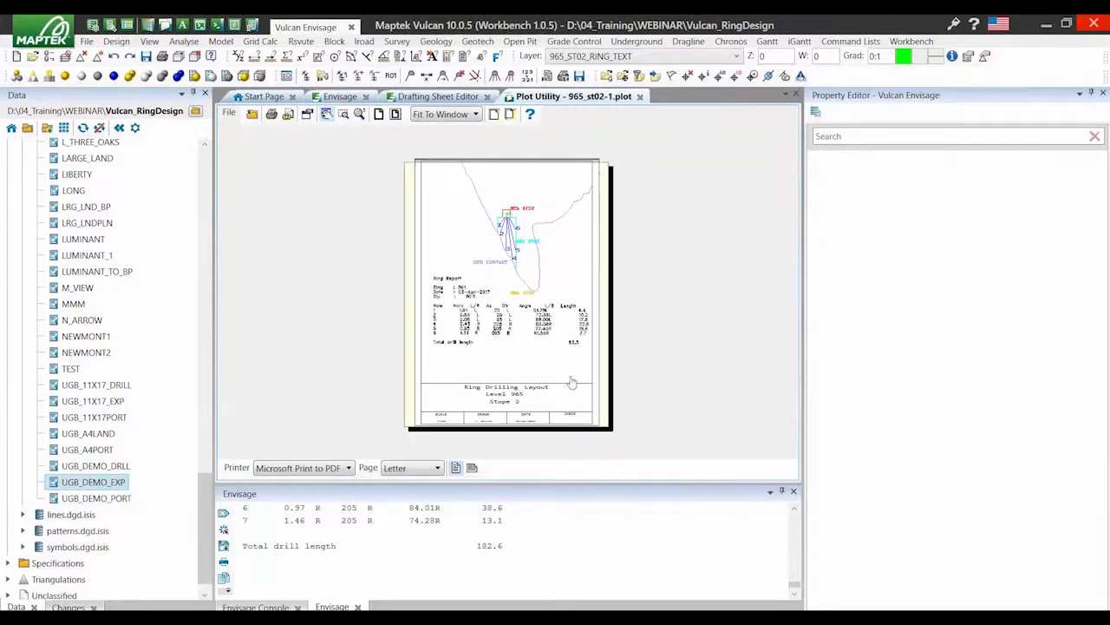
drag(571, 382, 573, 392)
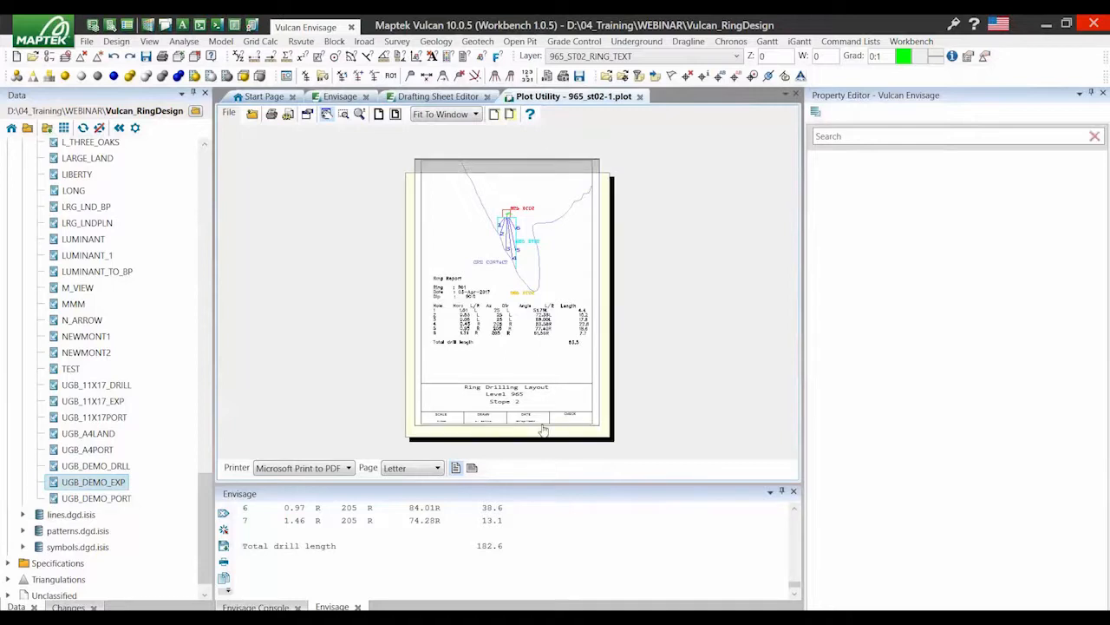
drag(518, 386, 518, 382)
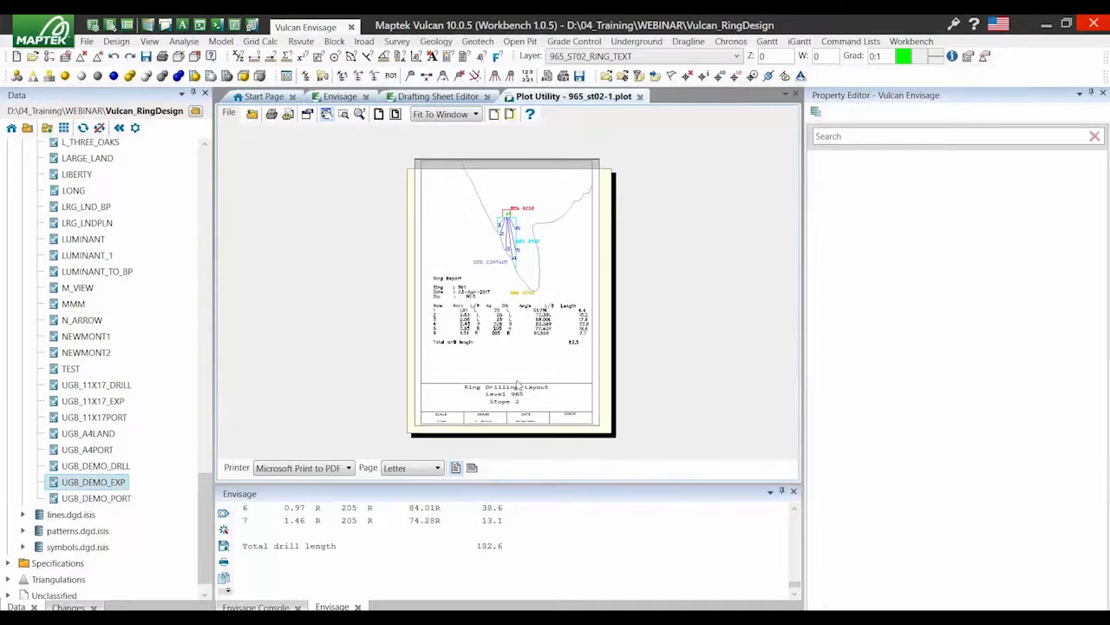
Return to the ring design view and advance the current section to ring R04
click(336, 97)
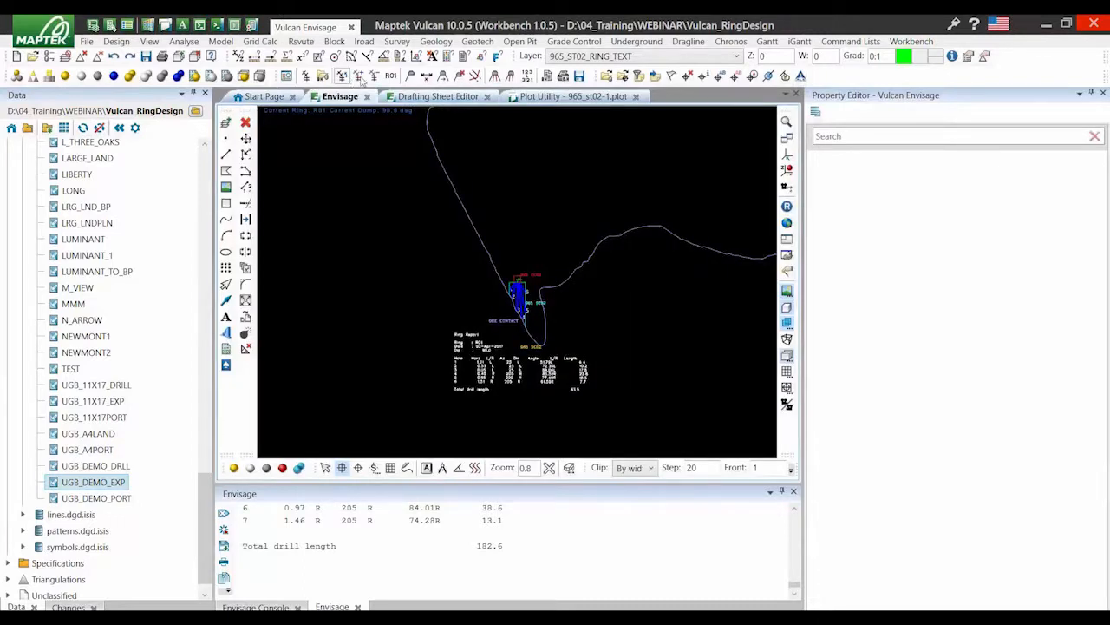
click(358, 77)
click(361, 77)
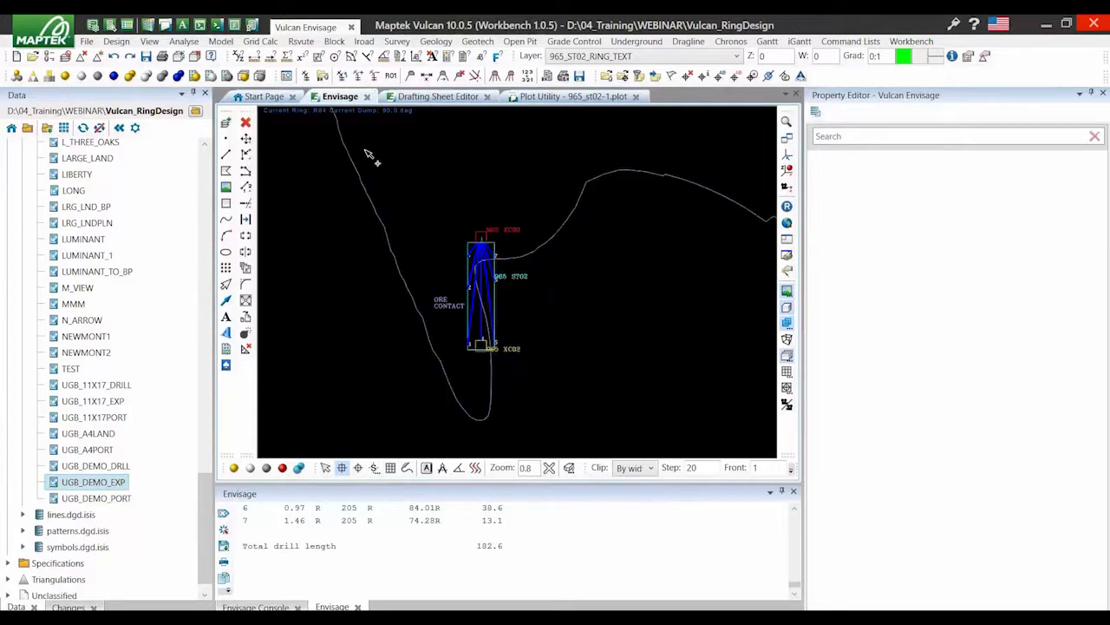
Start plotting rings with the UGB_DEMO_DRLL underground plot template
right_click(428, 167)
click(428, 169)
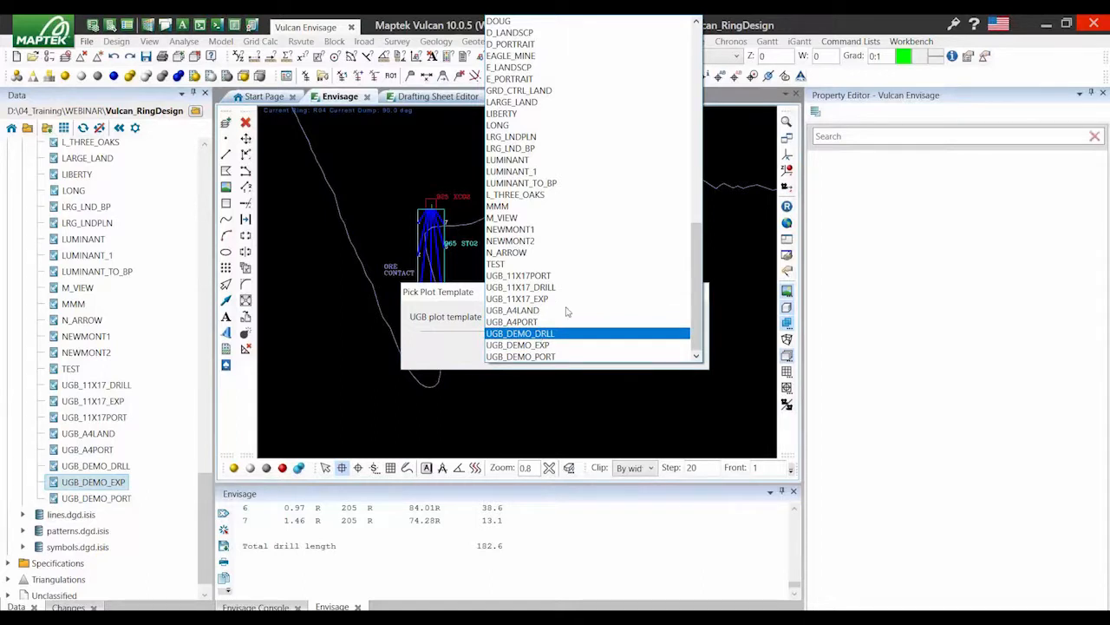
click(720, 213)
click(721, 213)
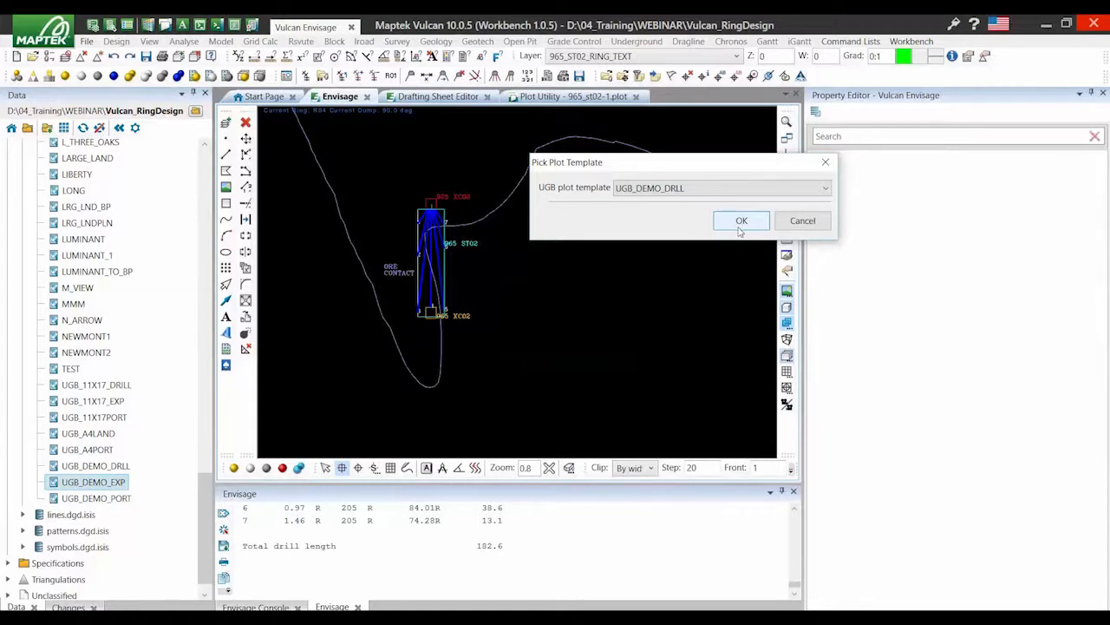
click(741, 223)
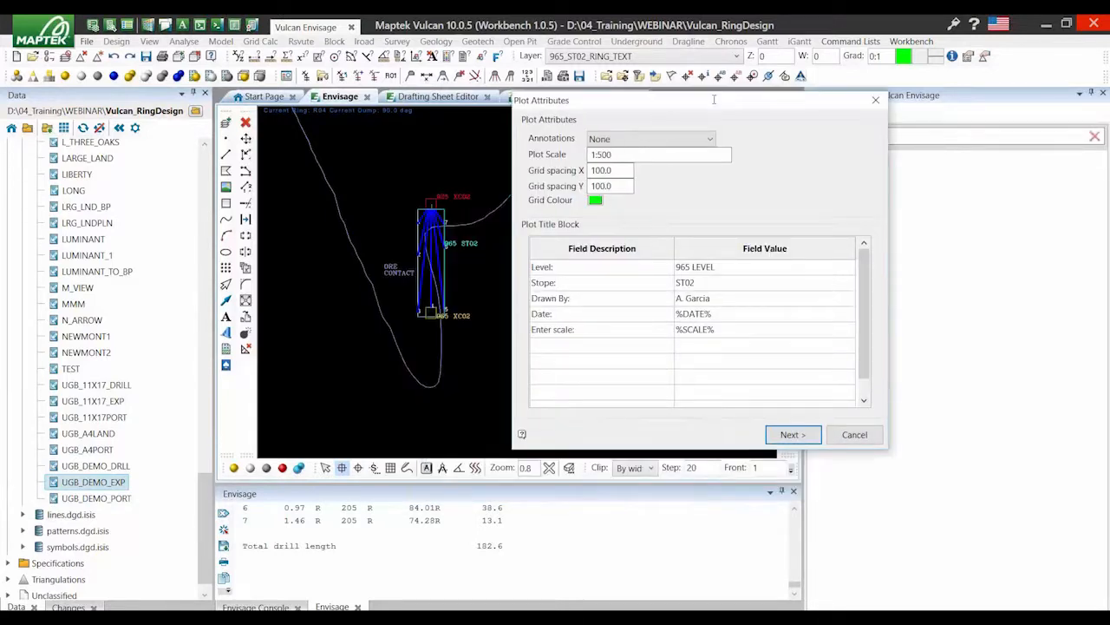
Set the plot scale to 1:200, reuse the existing reference line, and accept the batch plot options with prefix 965_ST02
double_click(601, 155)
text(200)
click(792, 435)
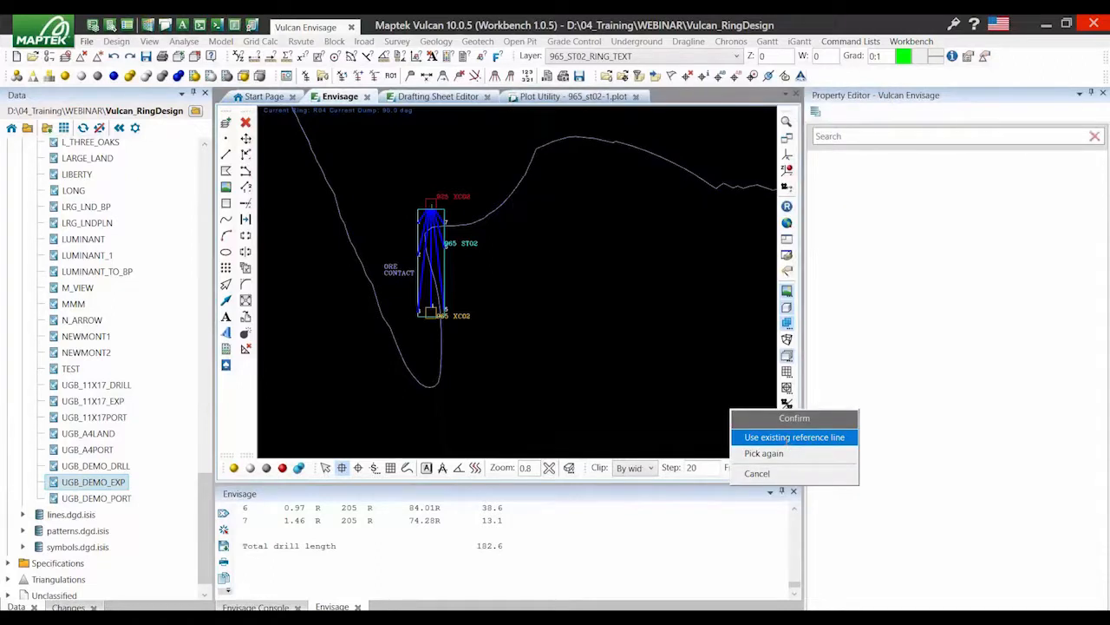
click(787, 437)
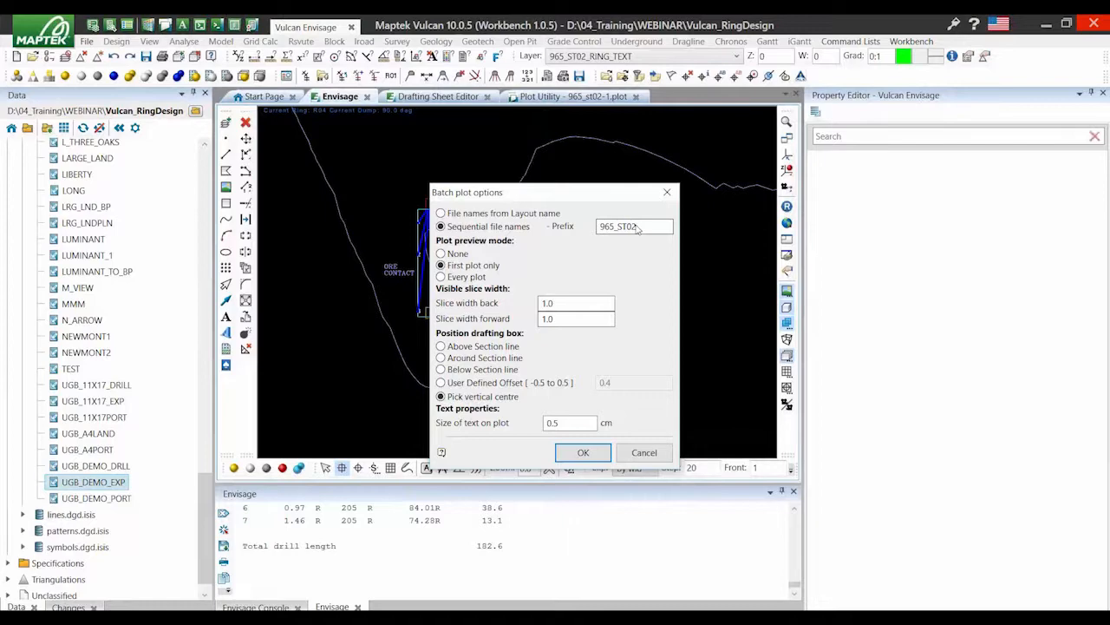
key(Return)
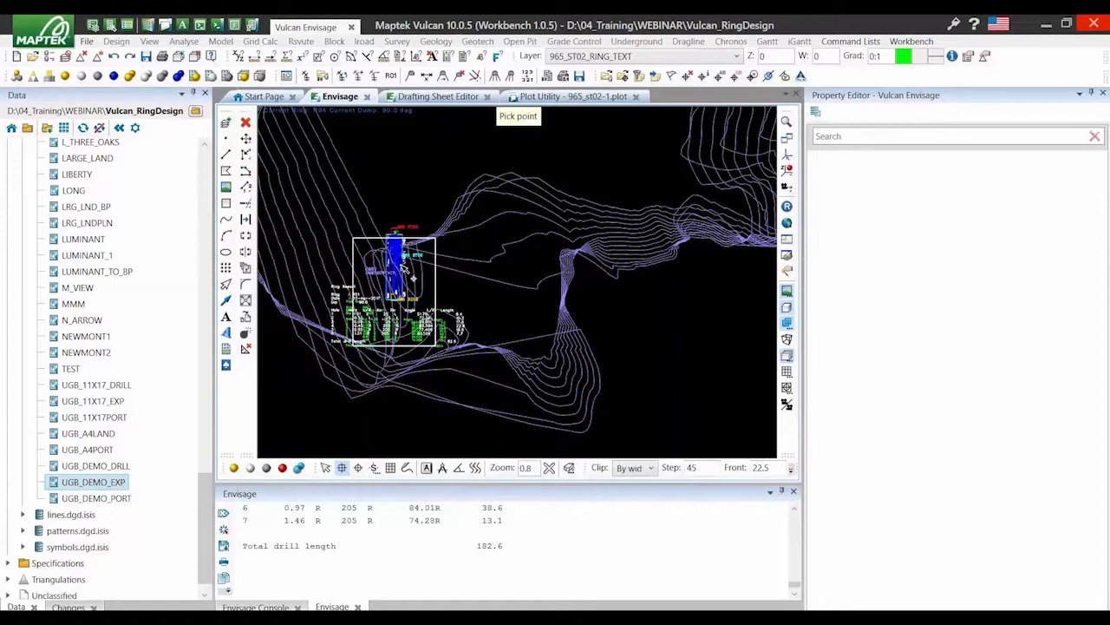
Place the drafting box so it frames the ring section and its drive and stope labels
scroll(395, 272, up, 2)
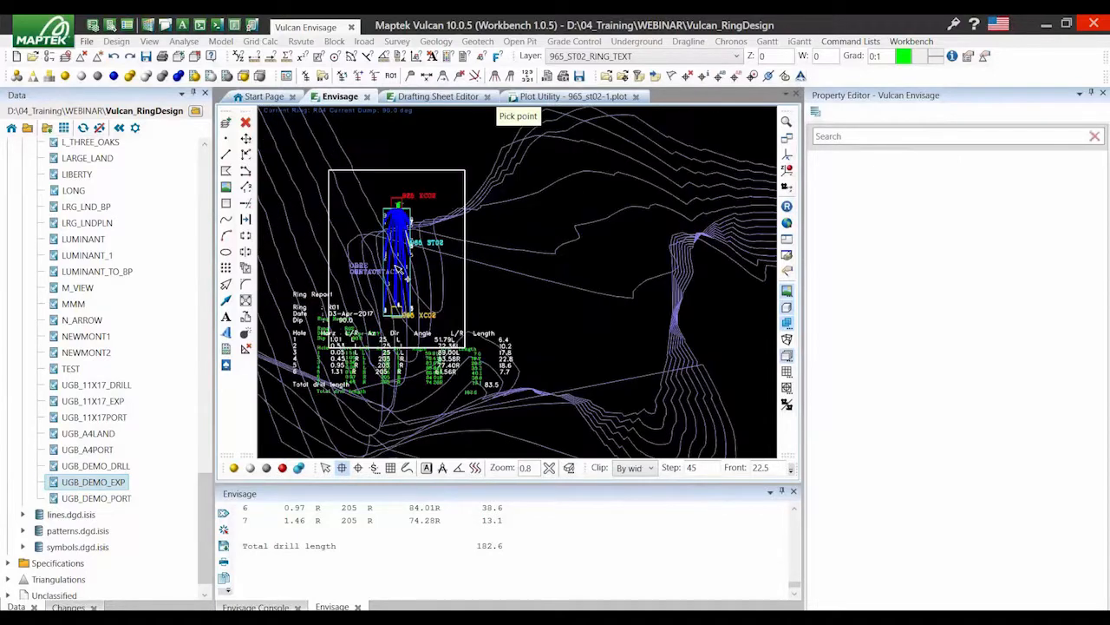
scroll(399, 259, up, 1)
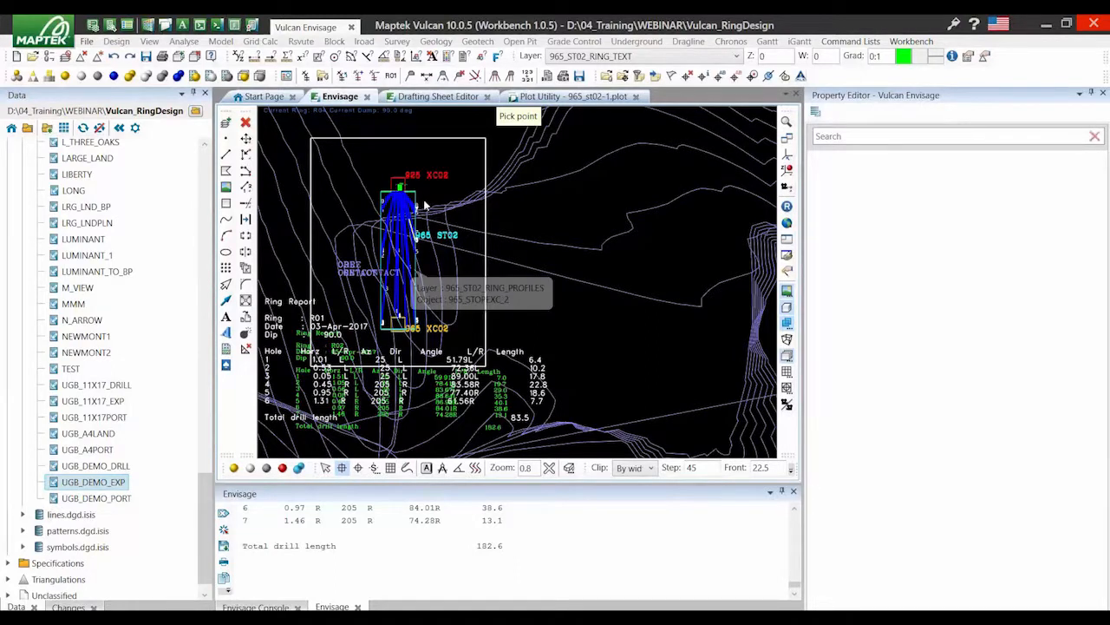
click(425, 205)
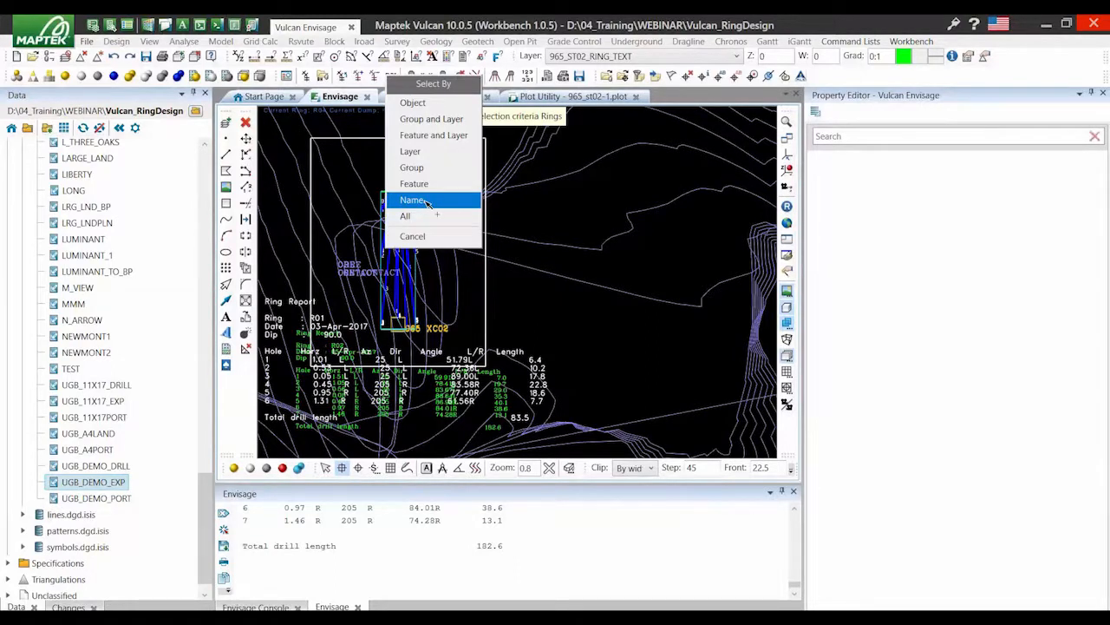
Select ring R04 by the object name R04*, end the selection, and preview the plot
click(427, 202)
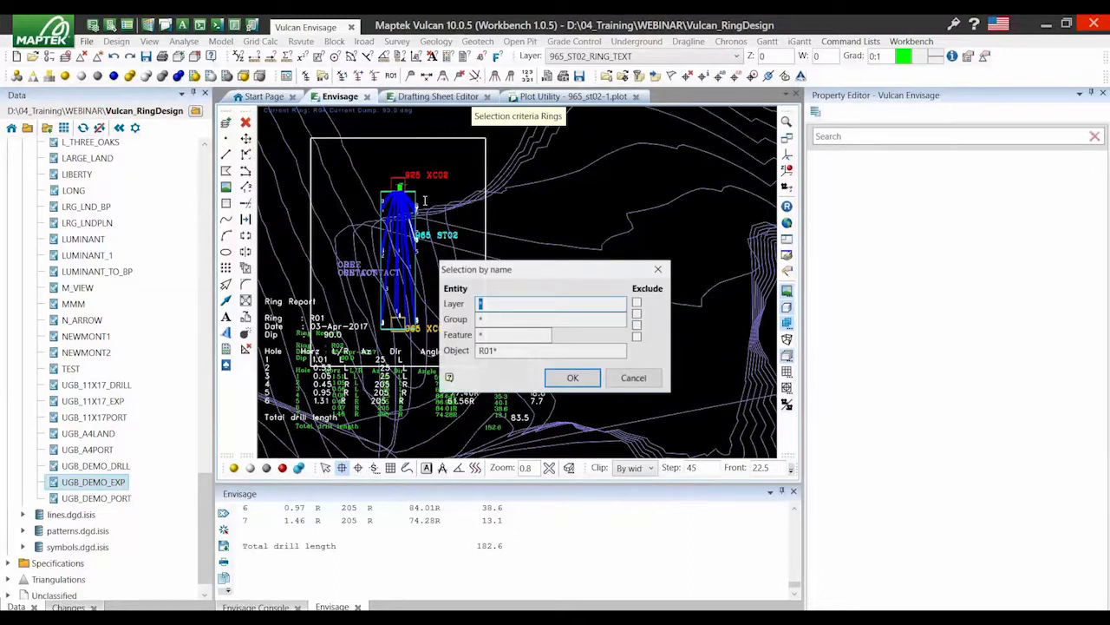
click(491, 350)
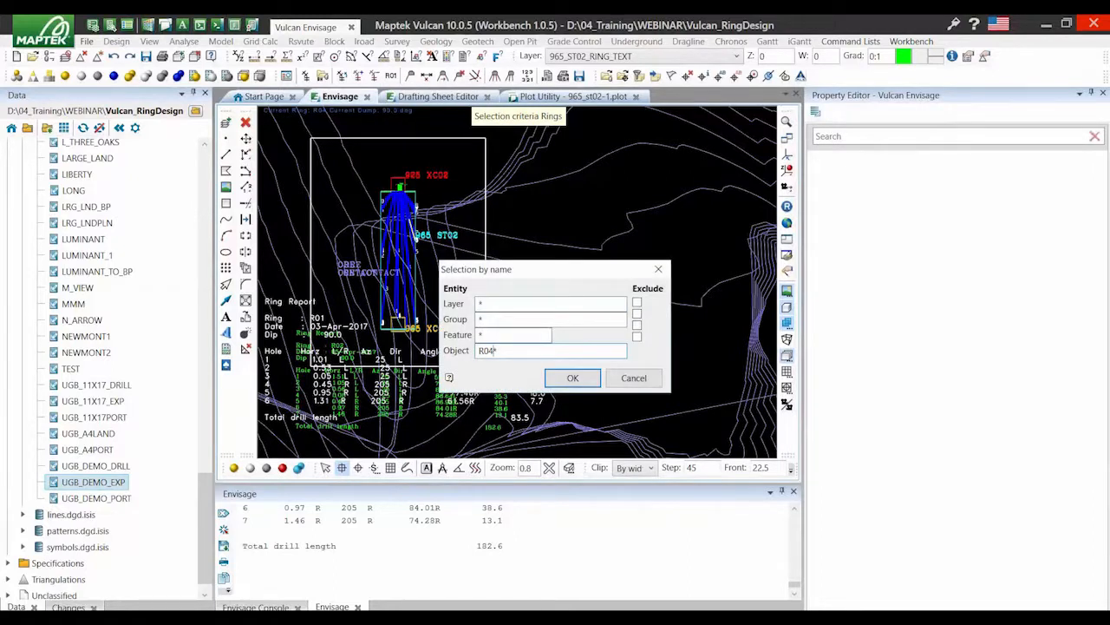
click(572, 379)
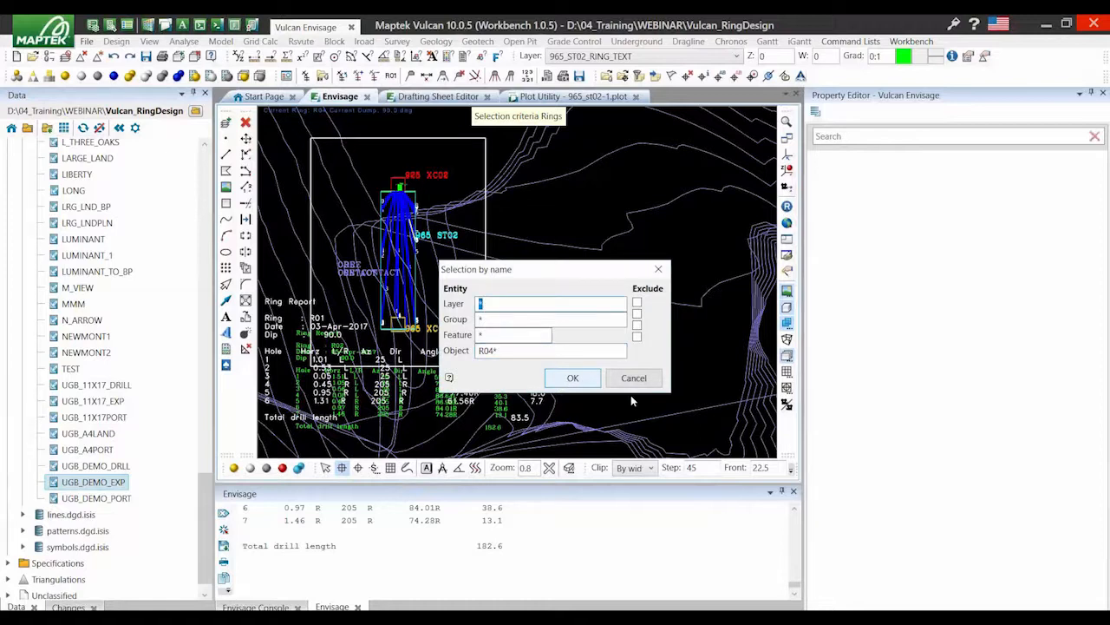
right_click(632, 400)
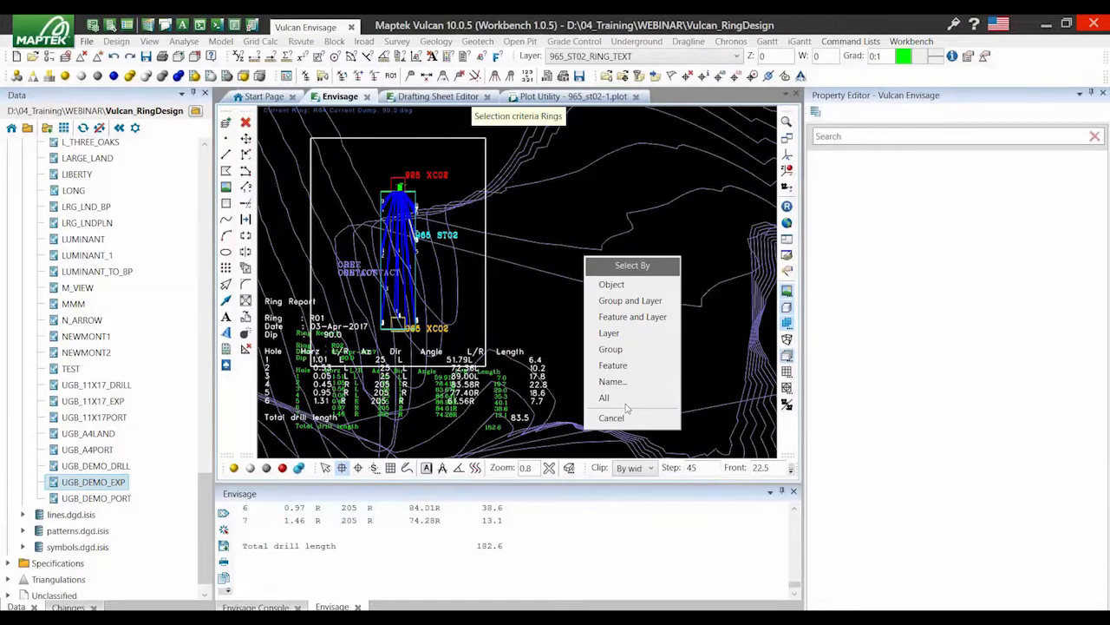
click(625, 404)
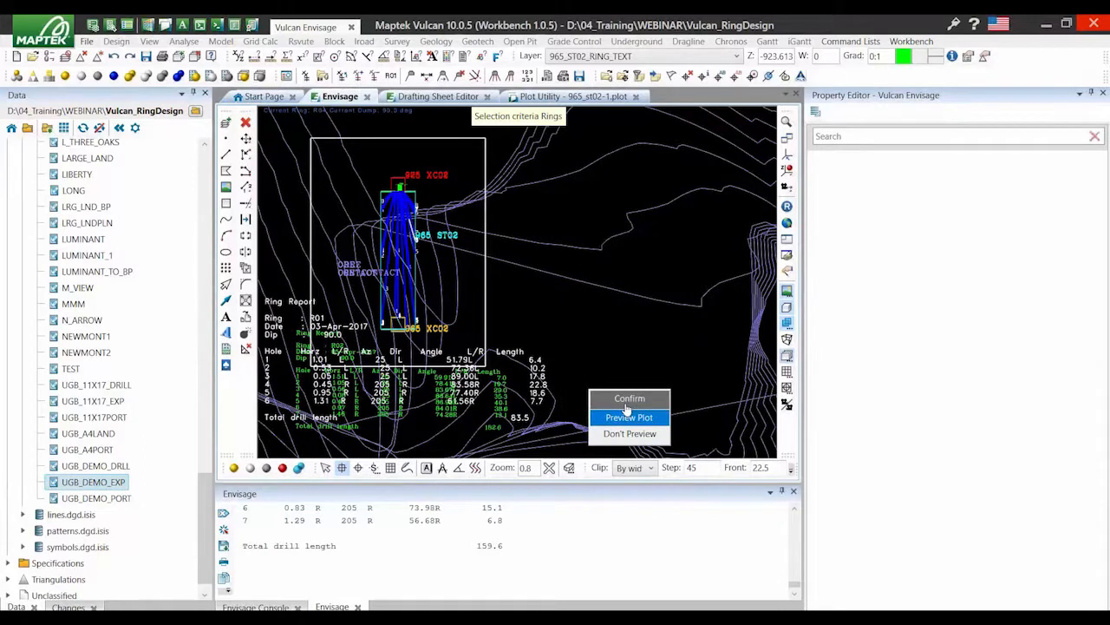
click(628, 416)
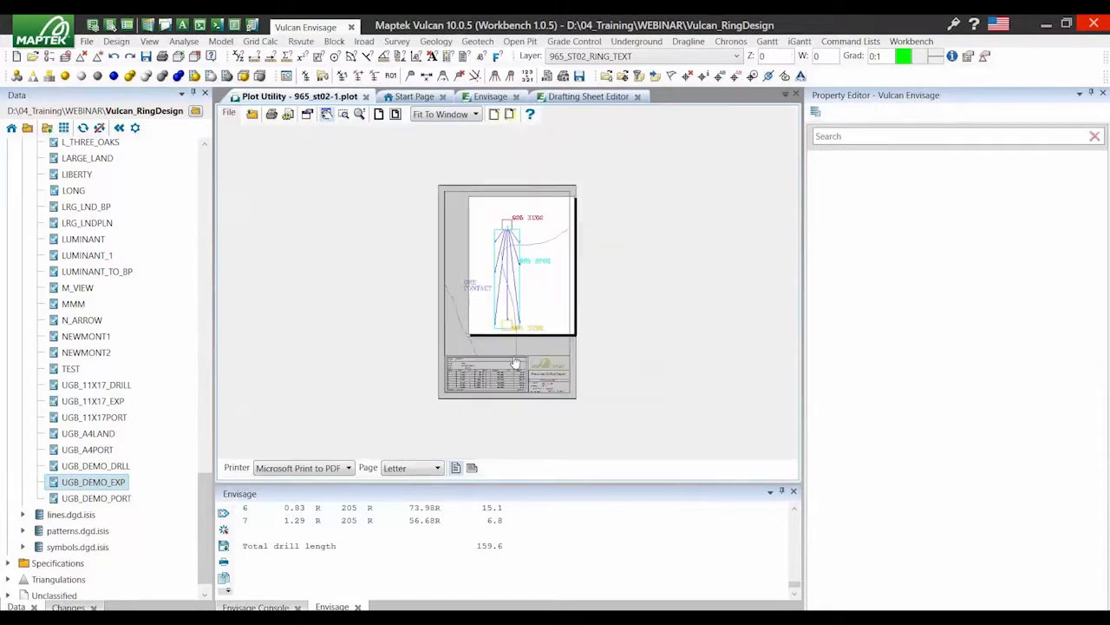
Shift the Letter page over the plotted sheet and examine the R04 ring report table and drilling report title block
drag(516, 363, 444, 404)
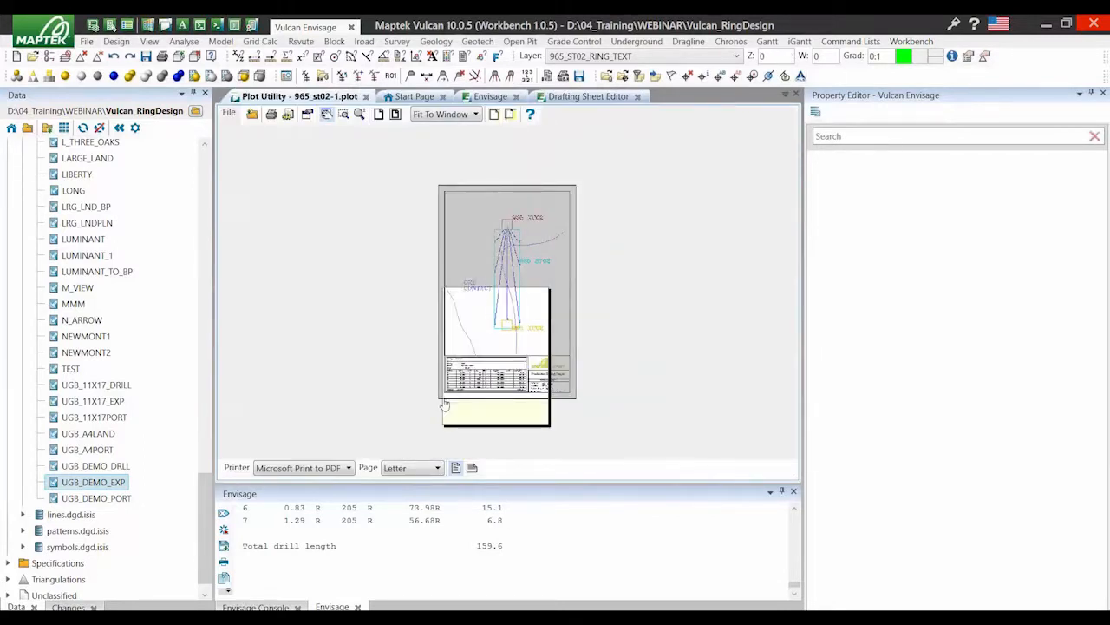
scroll(444, 405, up, 1)
scroll(427, 395, up, 4)
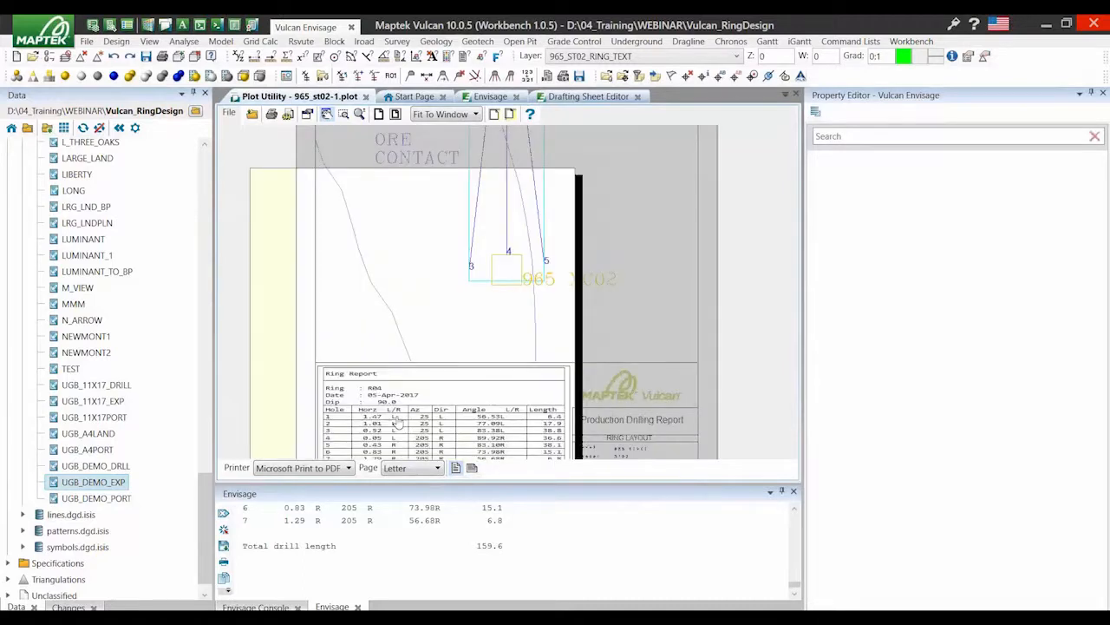
scroll(397, 420, up, 1)
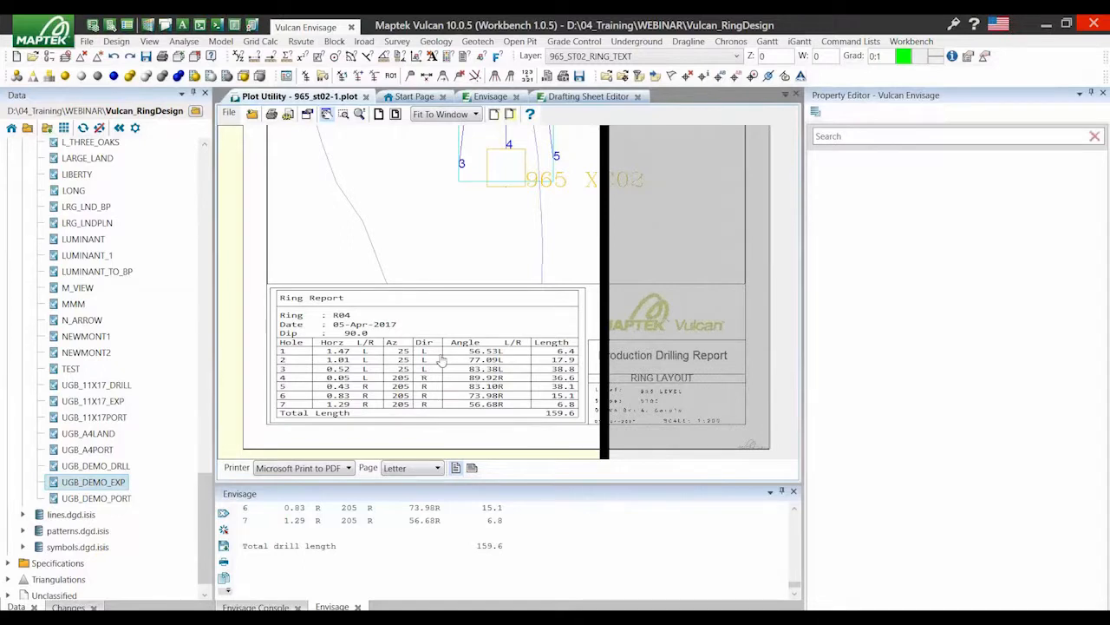
scroll(443, 359, down, 1)
scroll(639, 404, up, 1)
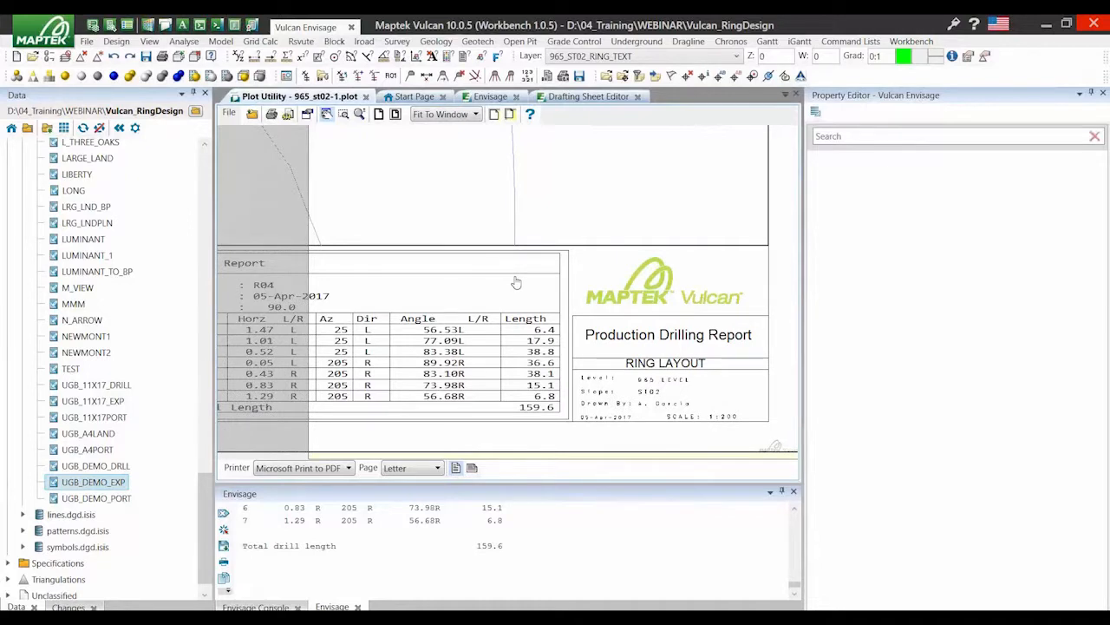
scroll(497, 272, down, 1)
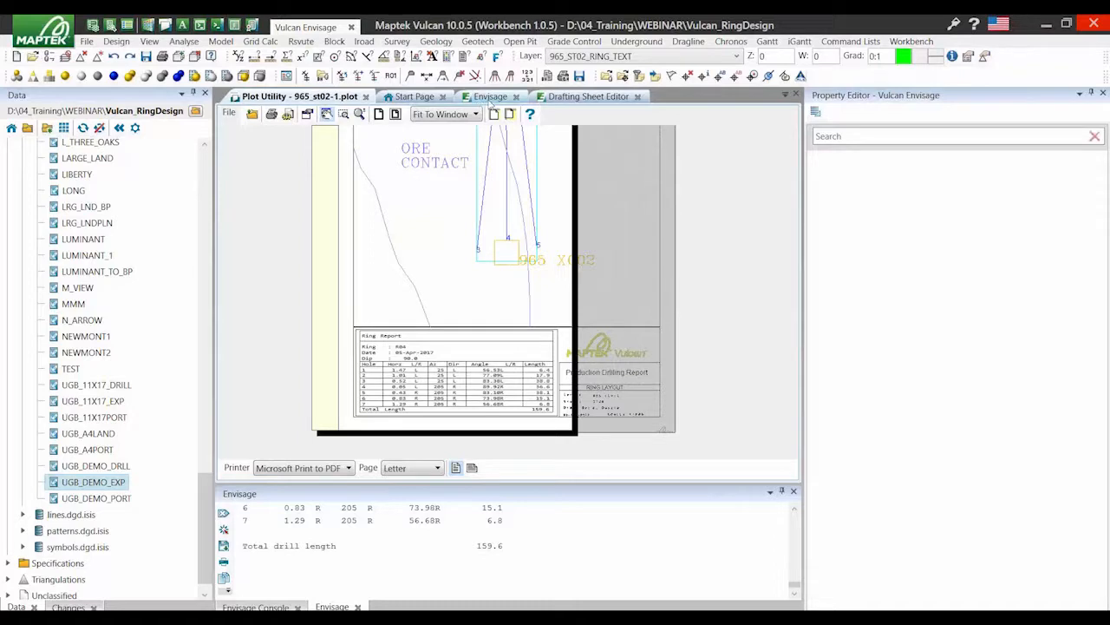
Return to the ring design view and start another ring plot with the UGB_DEMO_DRLL template
click(491, 102)
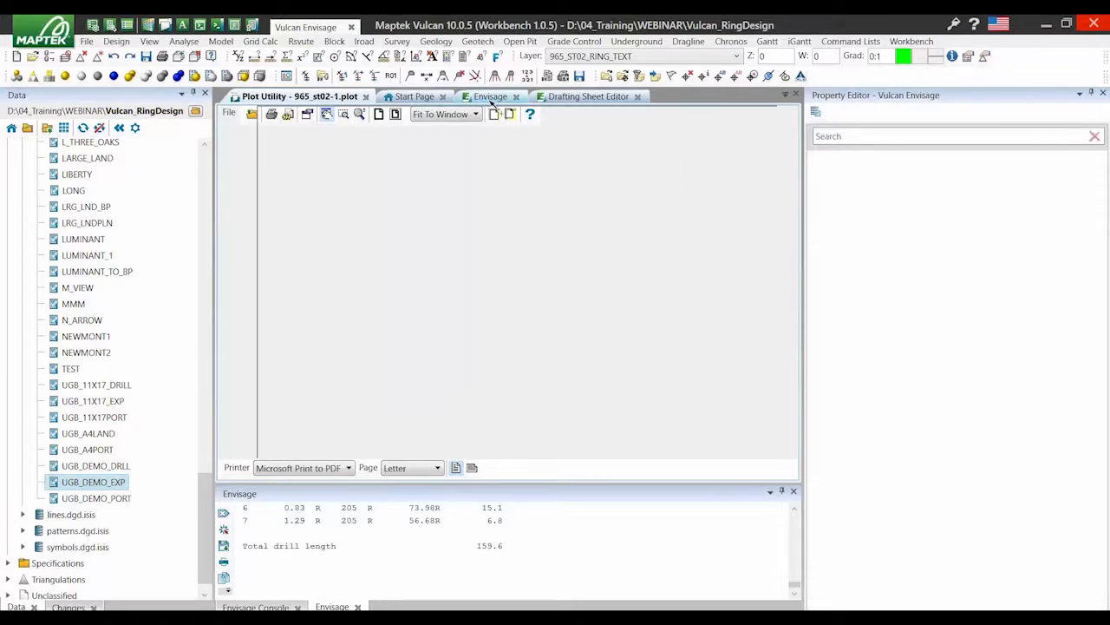
scroll(425, 310, up, 2)
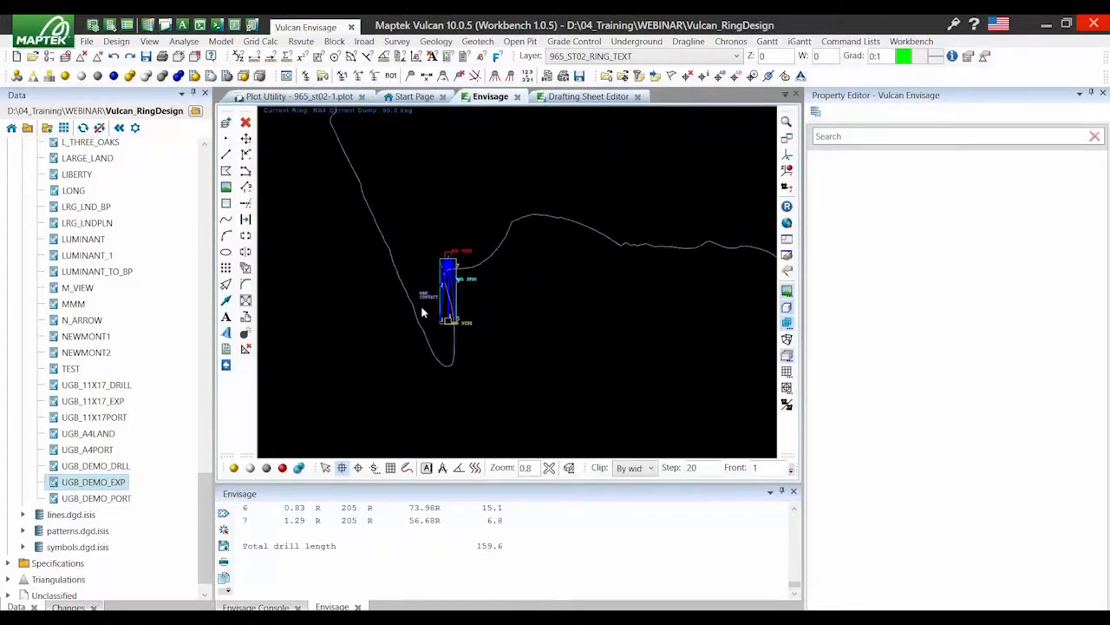
scroll(421, 308, up, 2)
middle_click(449, 312)
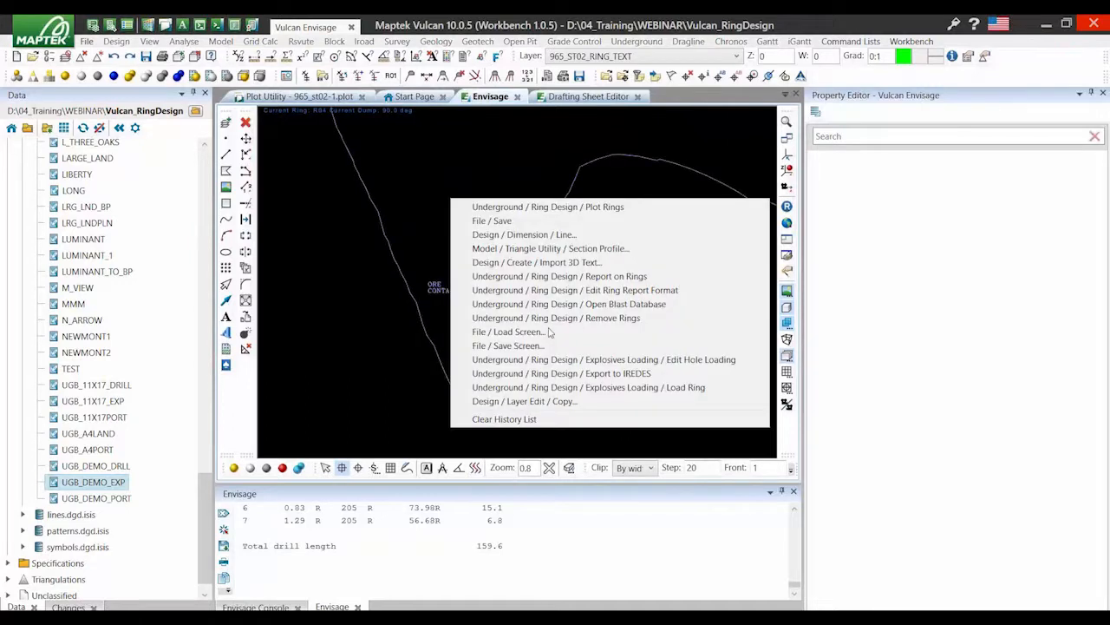
click(548, 207)
click(534, 364)
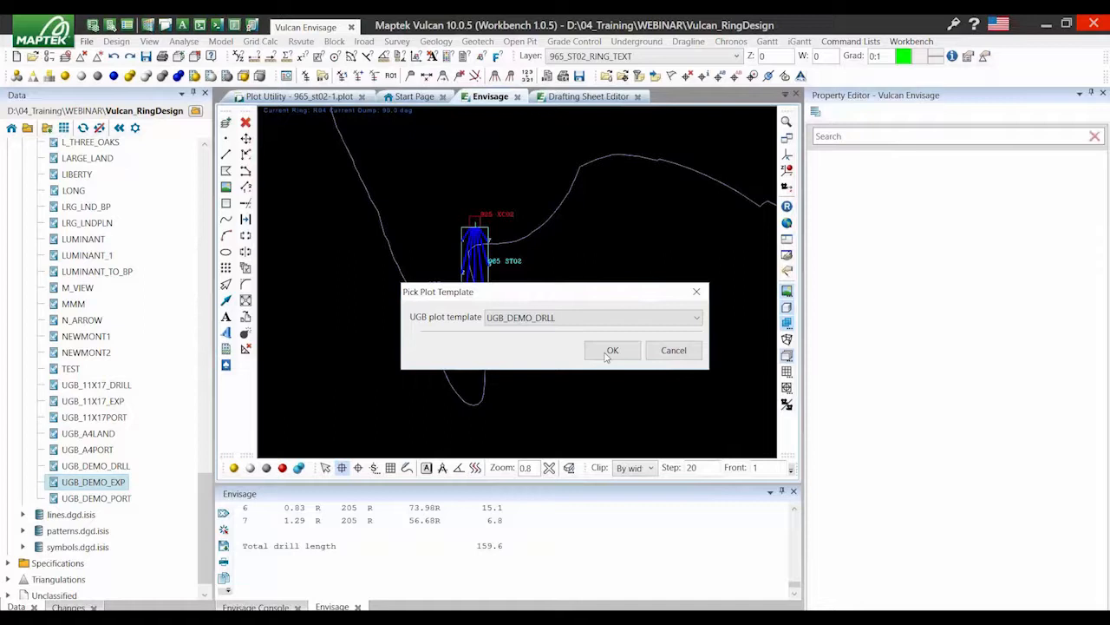
click(610, 352)
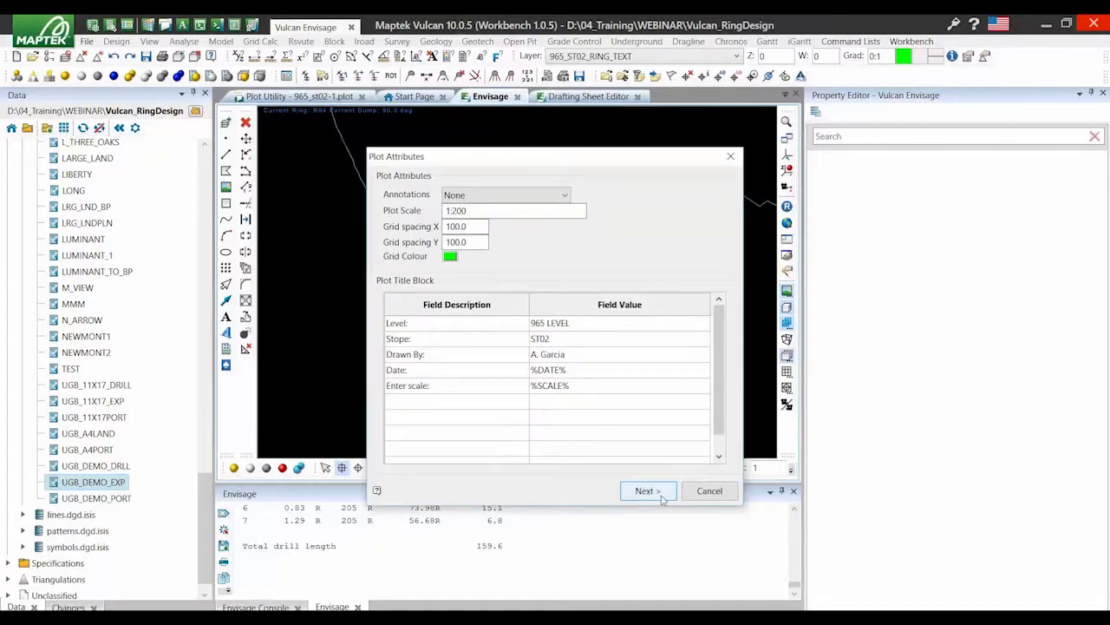
Accept the 1:200 plot attributes, the existing reference line, and the sequential batch plot options with prefix 965_ST02
click(662, 498)
click(614, 492)
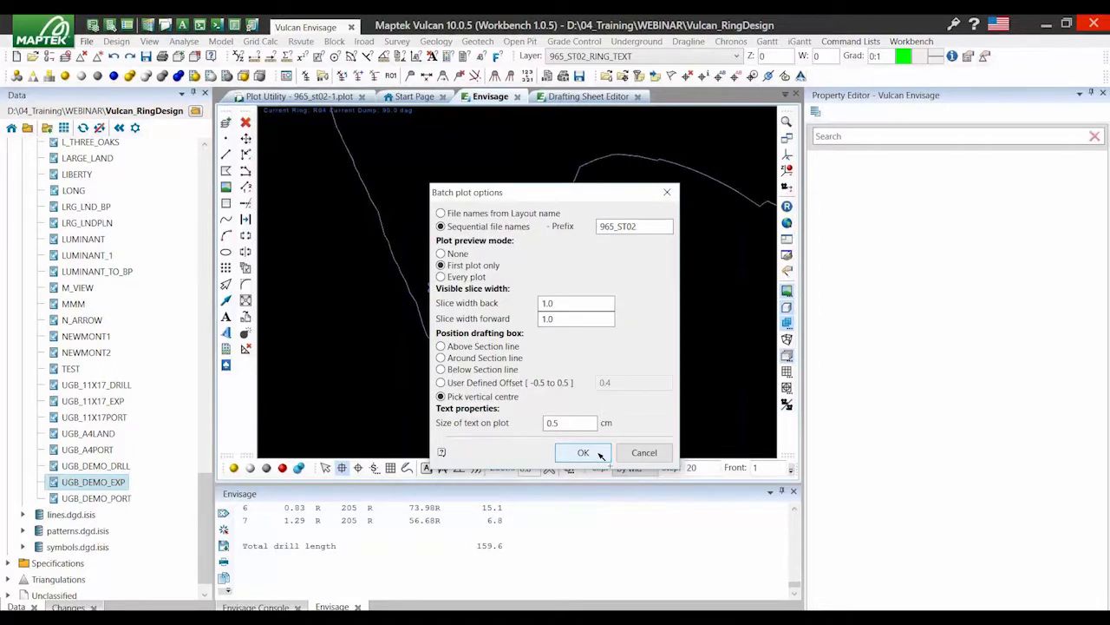
click(598, 455)
Position the drafting box around the overlaid rings for the new batch plot
click(486, 193)
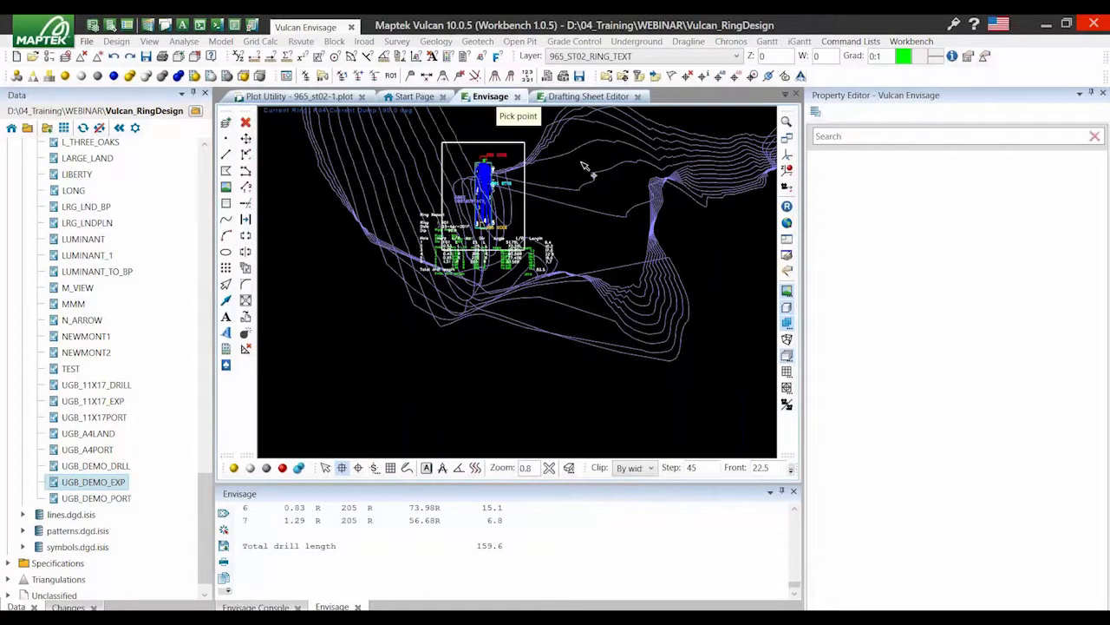
right_click(489, 165)
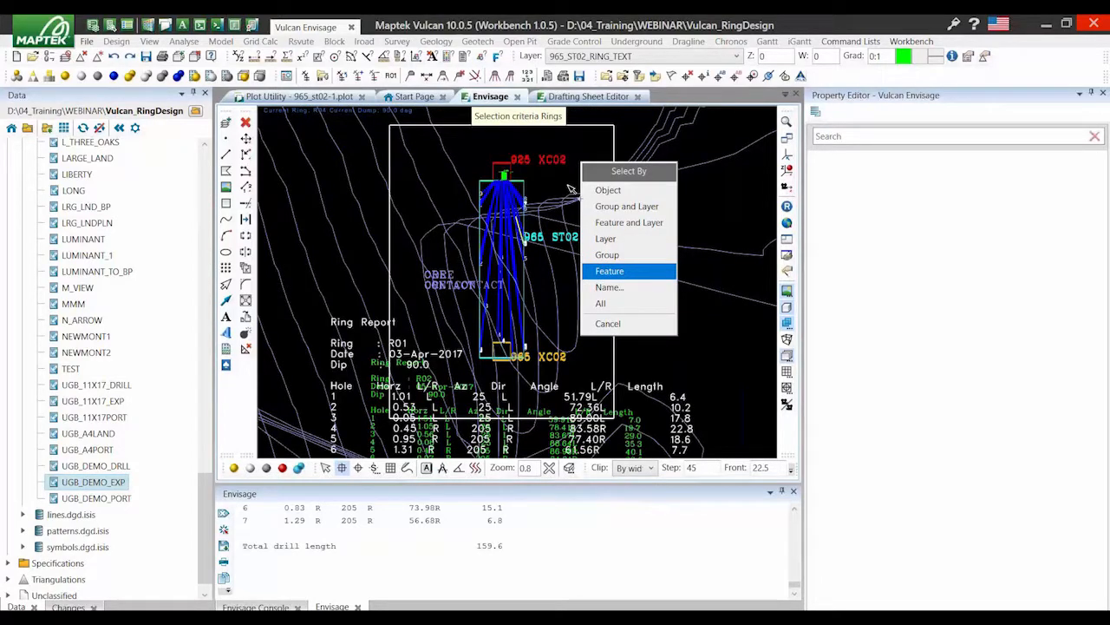
scroll(571, 189, up, 1)
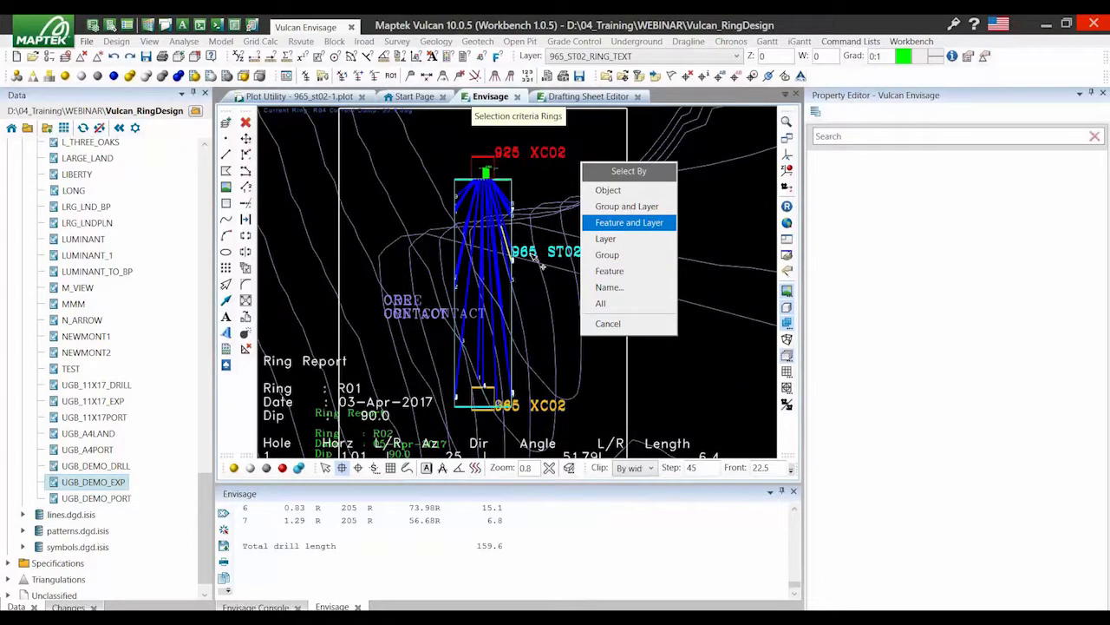
Select the rings to plot by name, using layer 965_ST02_RINGS and all objects, and finish the selection to generate the batch
key(Down)
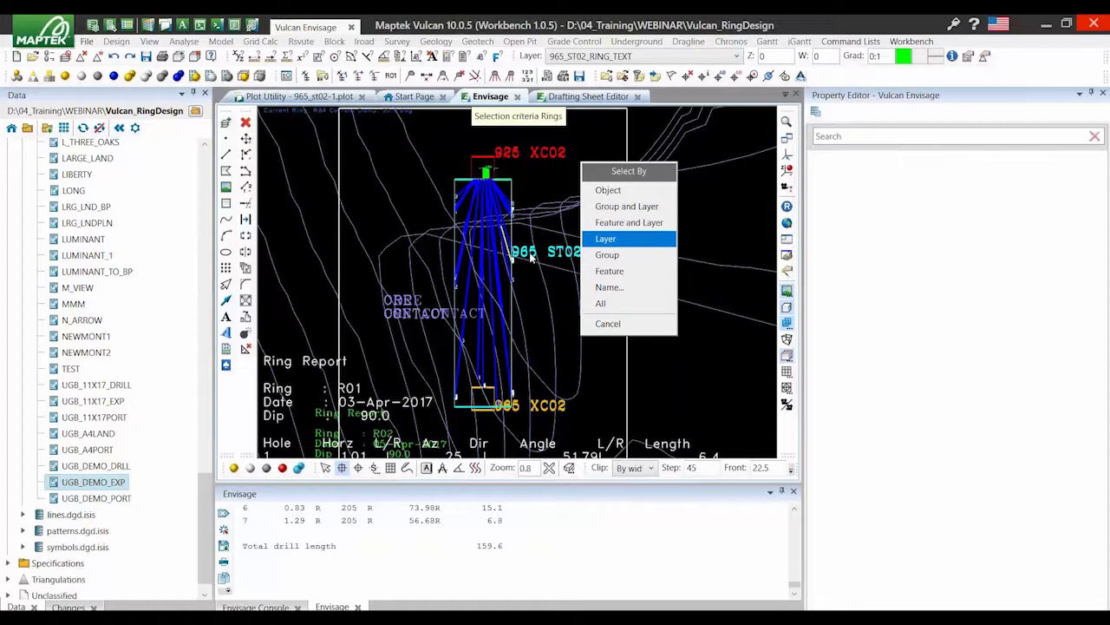
click(636, 293)
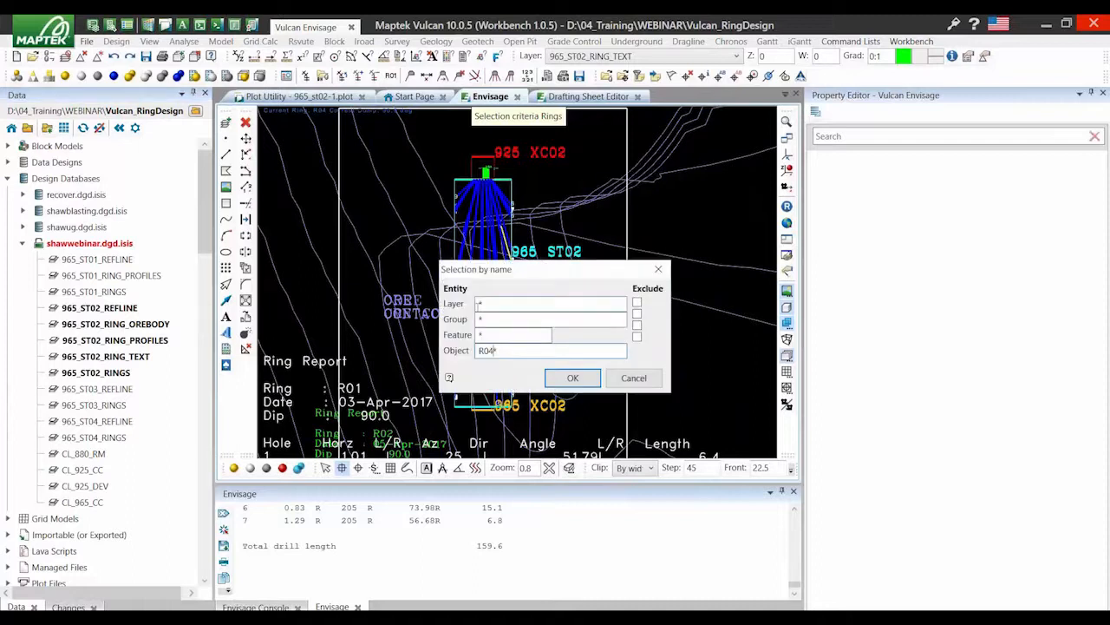
key(BackSpace)
key(BackSpace)
key(BackSpace)
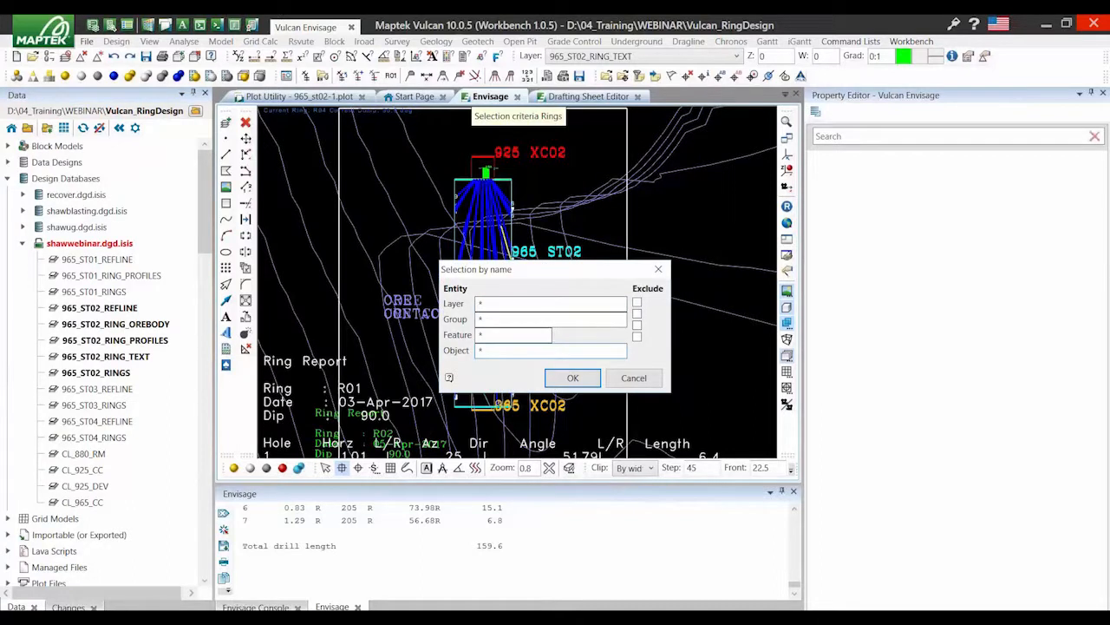
click(478, 304)
text(965_ST)
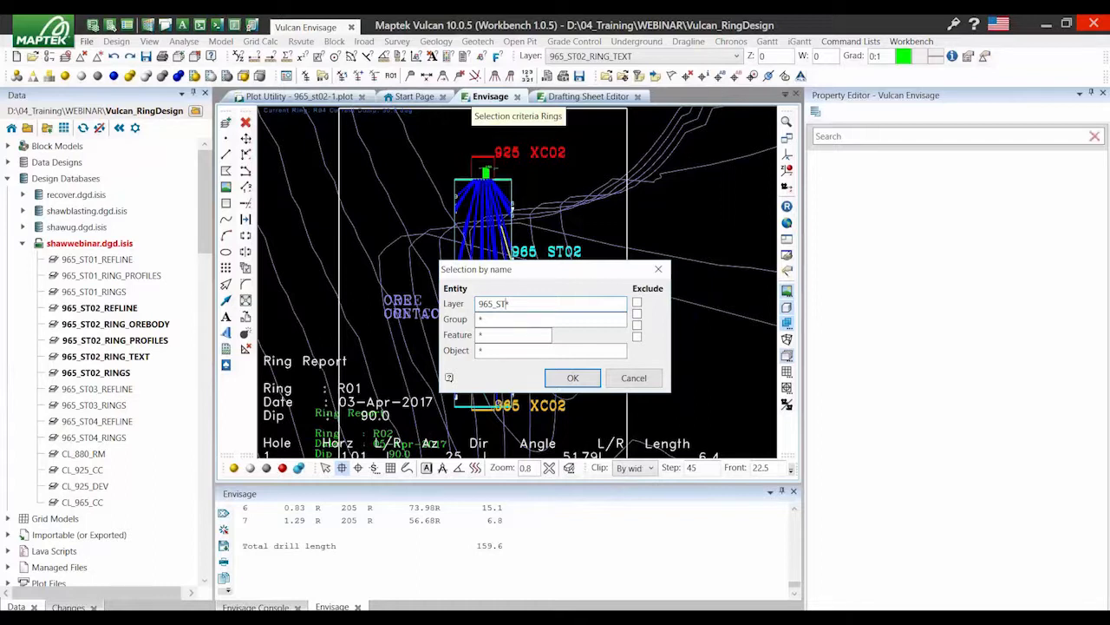
text(02_RINGS)
click(579, 383)
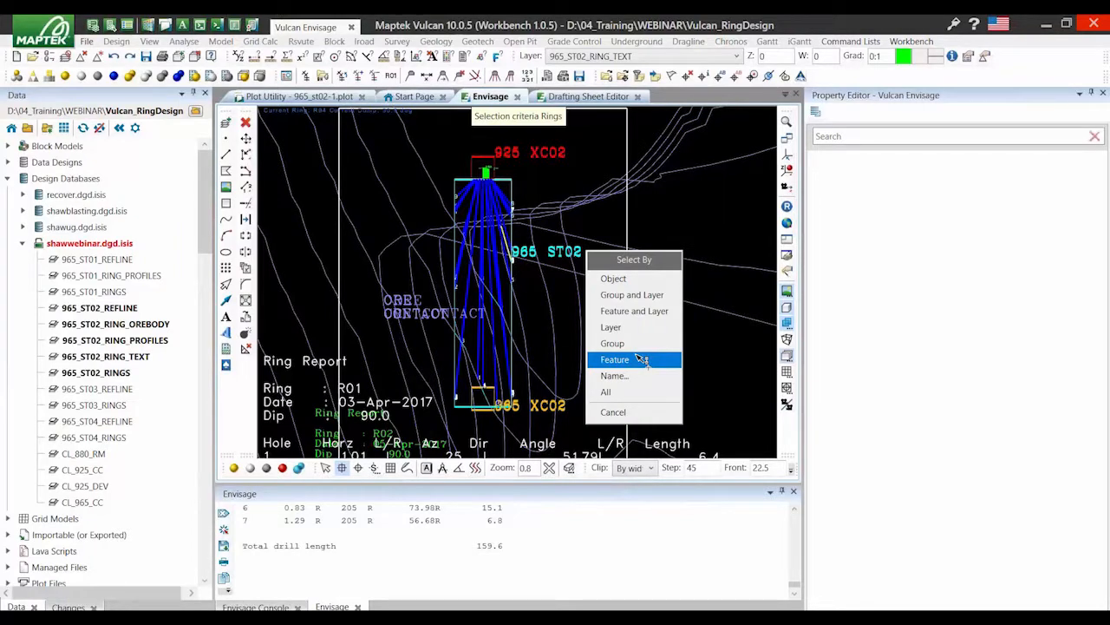
click(639, 358)
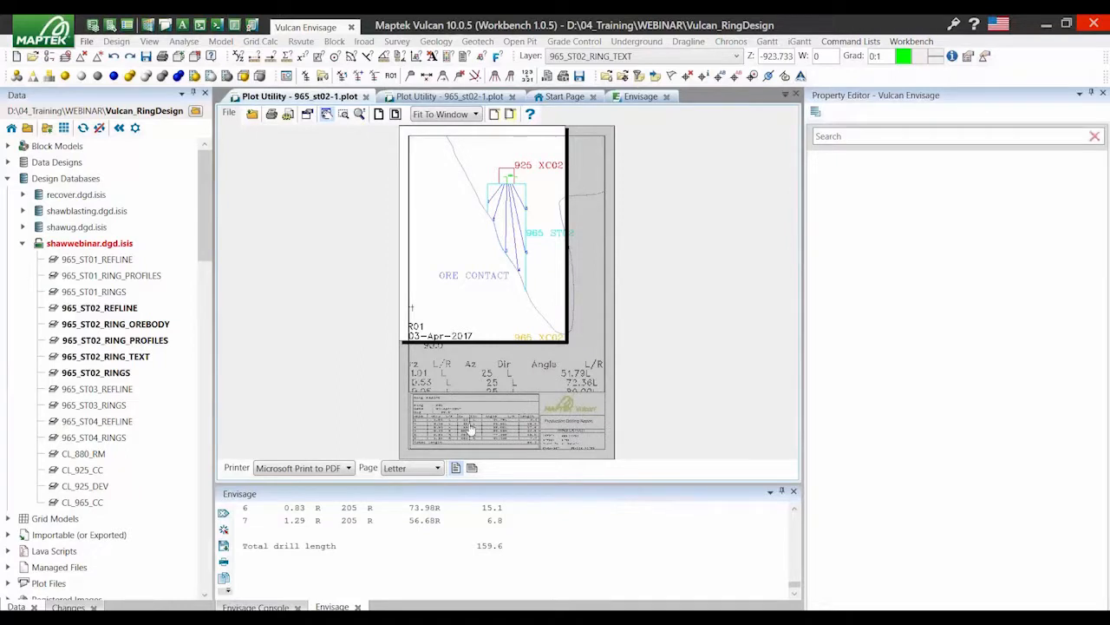
Shift the Letter page down over the plotted R01 report table, collapse the shawwebinar.dgd.isis layers, and list the project's plot files
drag(473, 227, 456, 363)
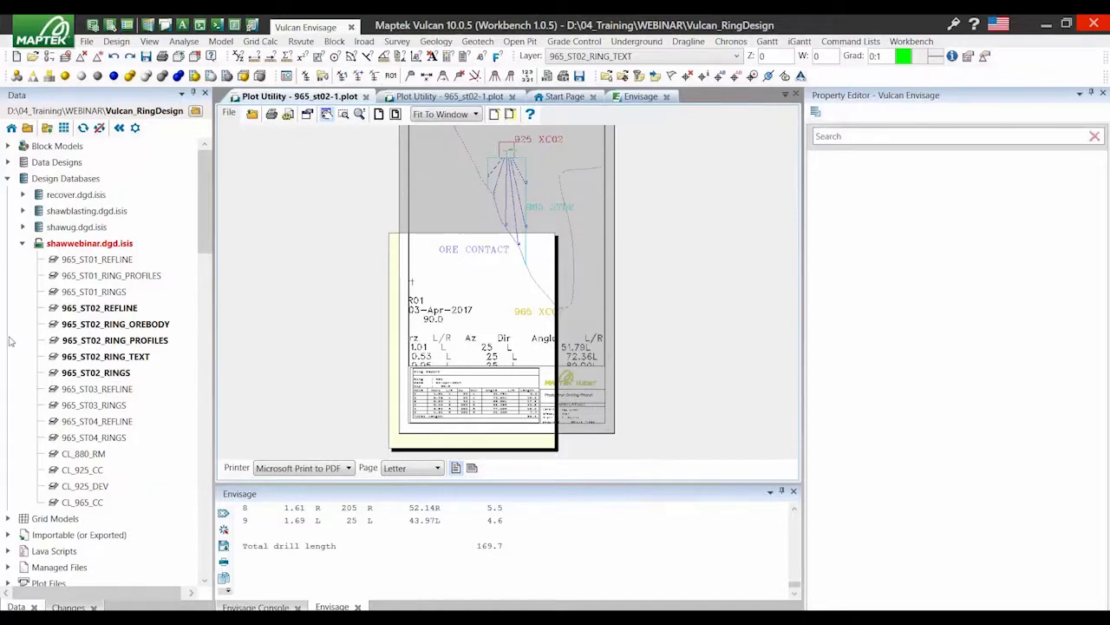
click(23, 243)
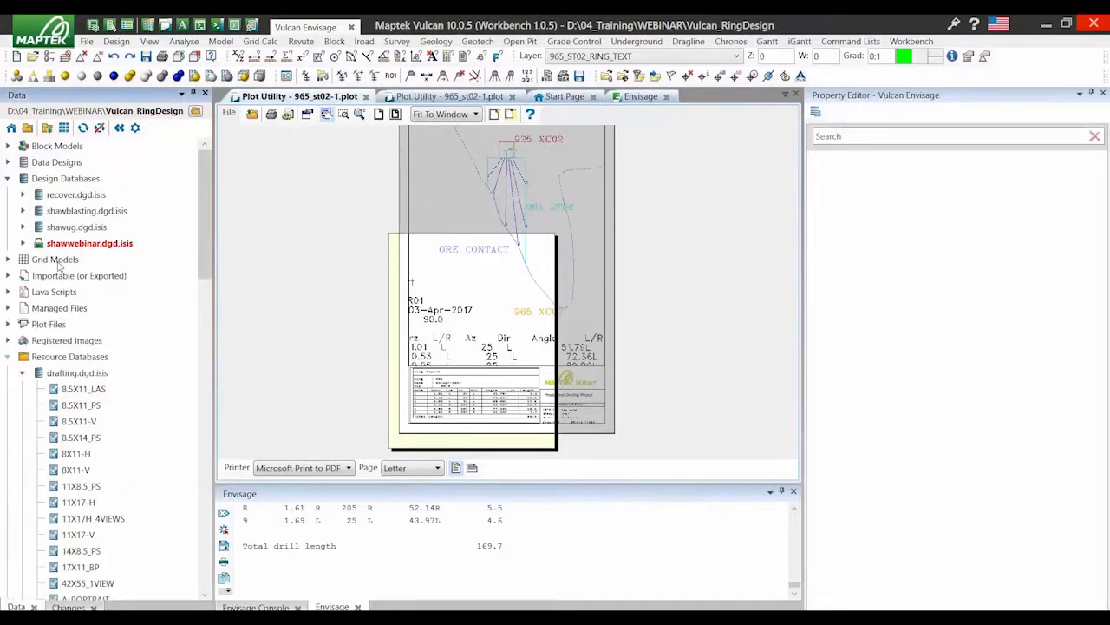
click(8, 324)
scroll(59, 265, down, 2)
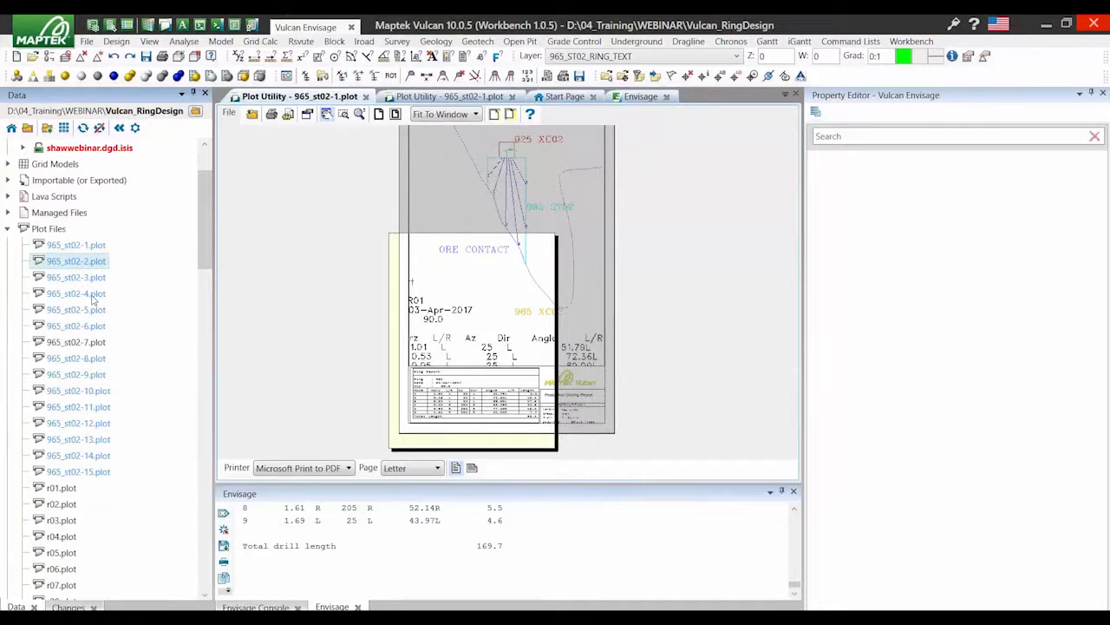
Look through the plot files, comparing the sequentially numbered 965_st02 batch with the plots named by ring, r01 to r15
click(97, 249)
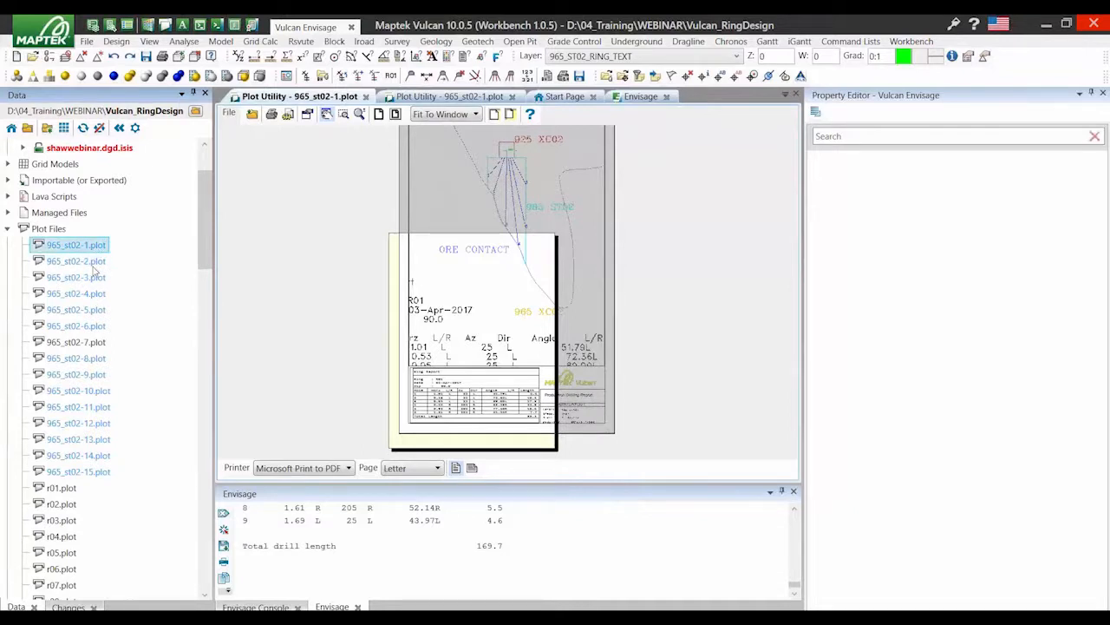
click(91, 262)
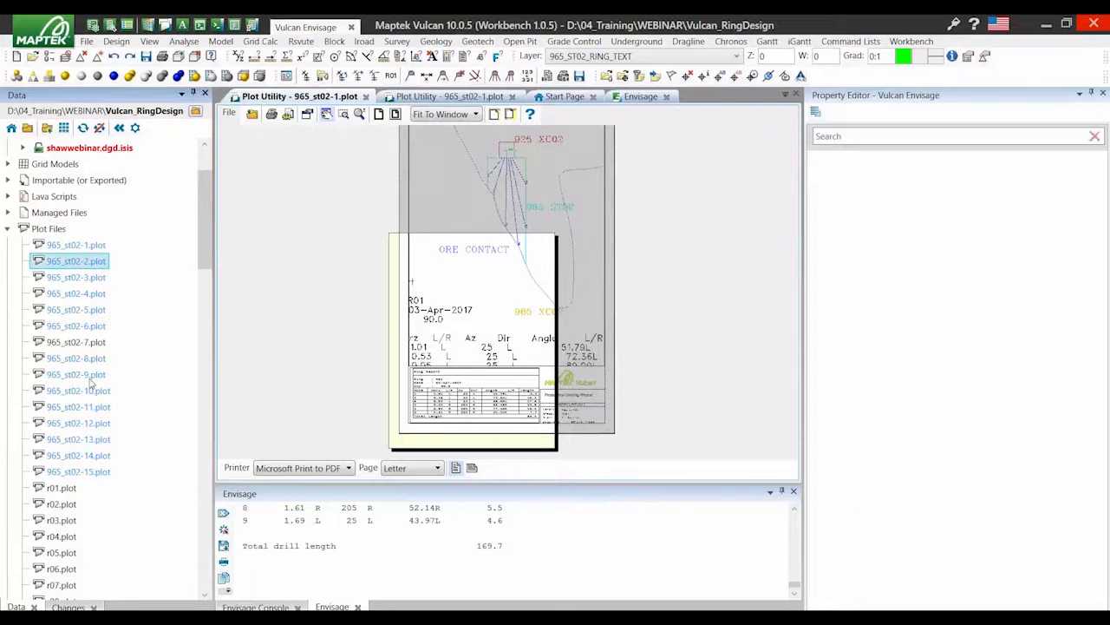
scroll(92, 399, down, 1)
scroll(94, 417, down, 1)
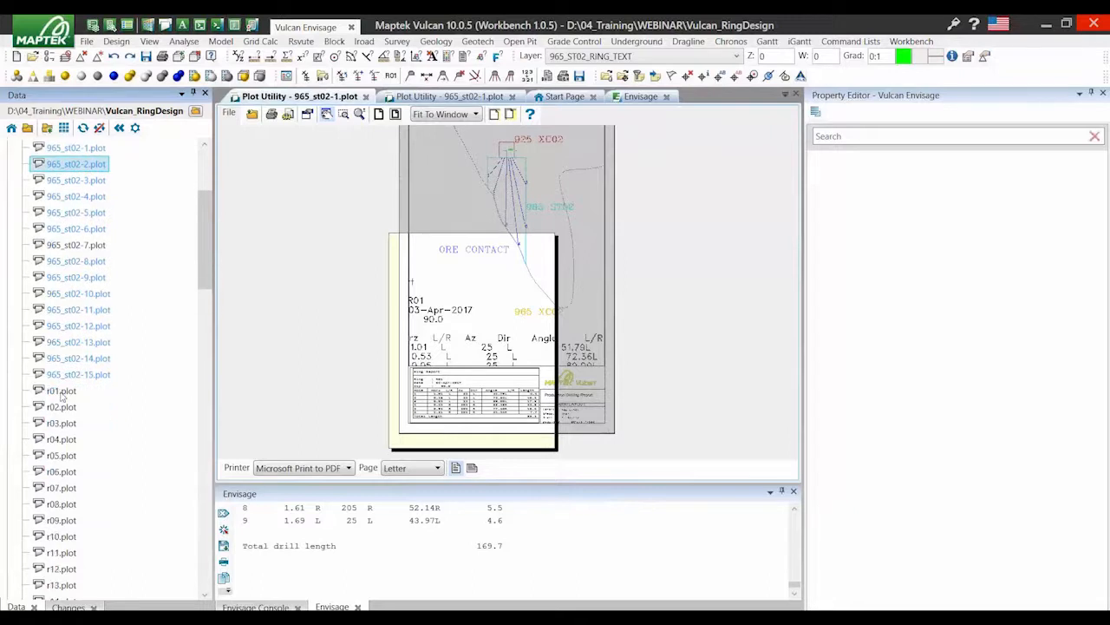
click(60, 392)
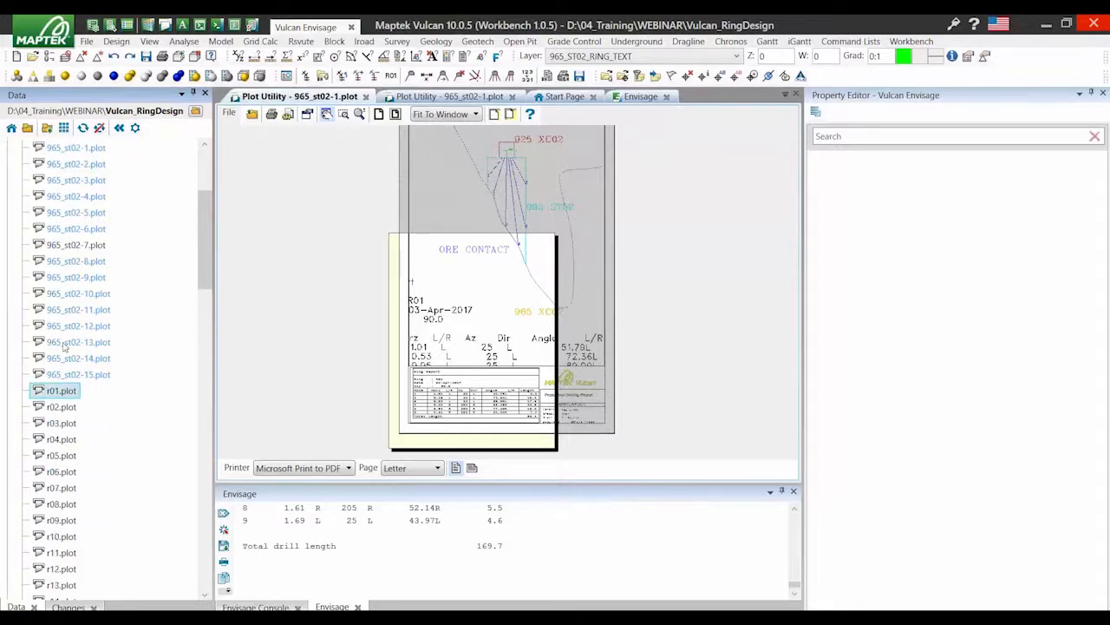
scroll(64, 346, down, 1)
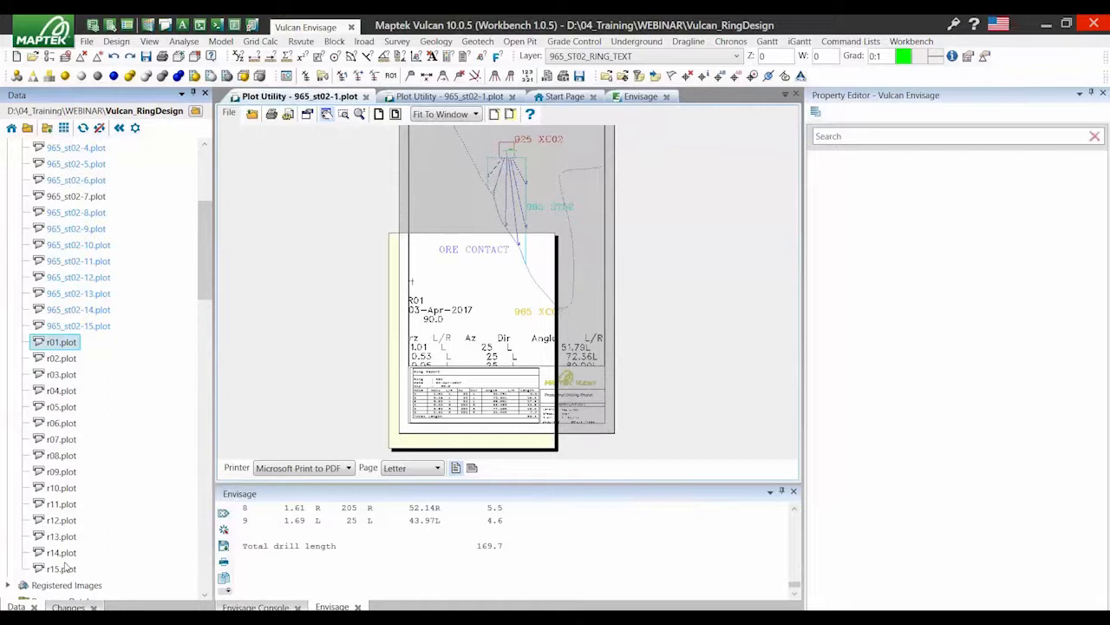
scroll(102, 448, up, 4)
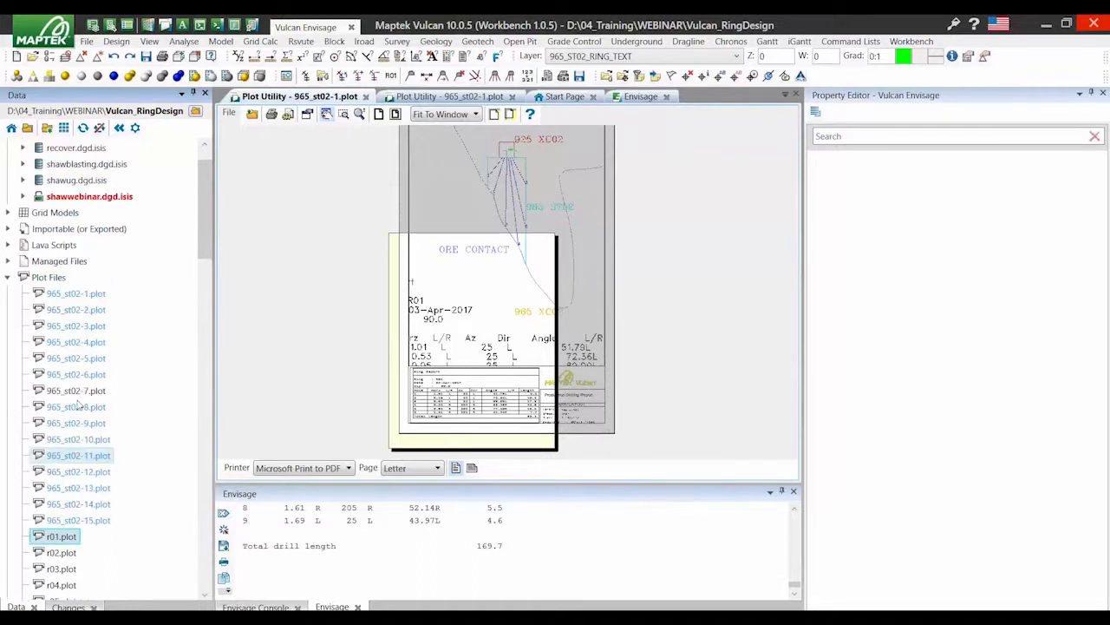
key(Up)
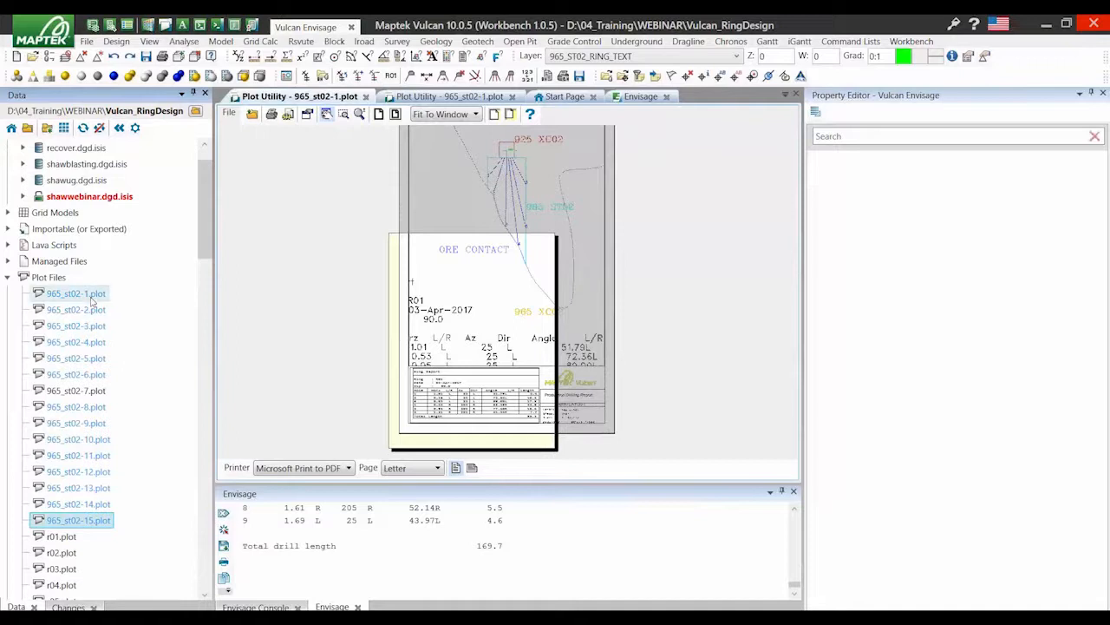
Select the batch plots 965_st02-1.plot through 965_st02-15.plot and open them together in Plot Utility
click(90, 295)
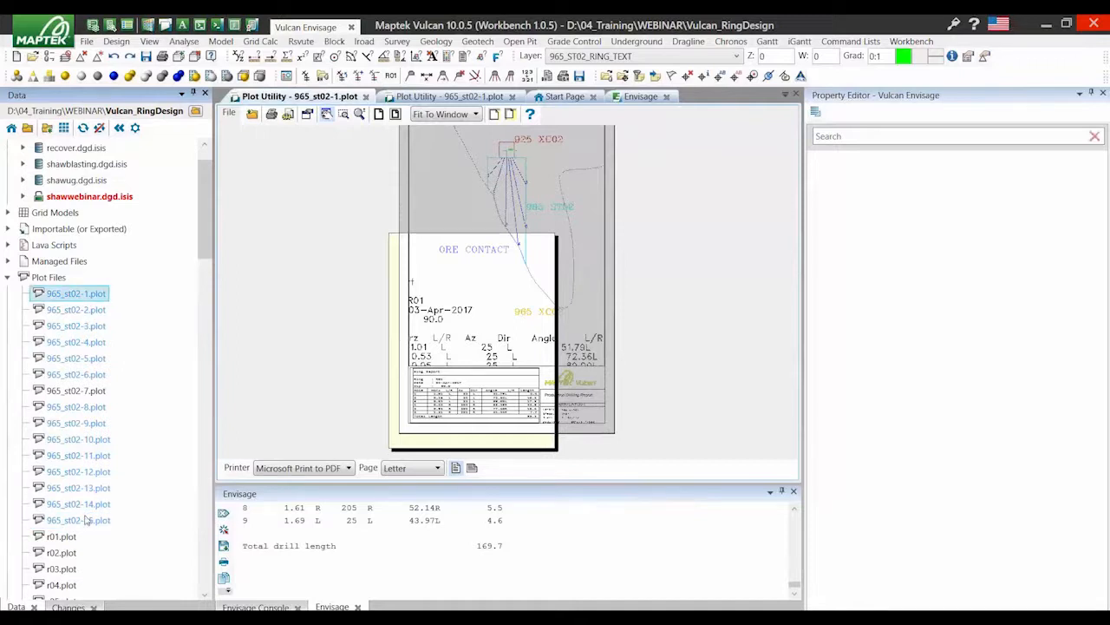
shift+click(78, 520)
right_click(85, 441)
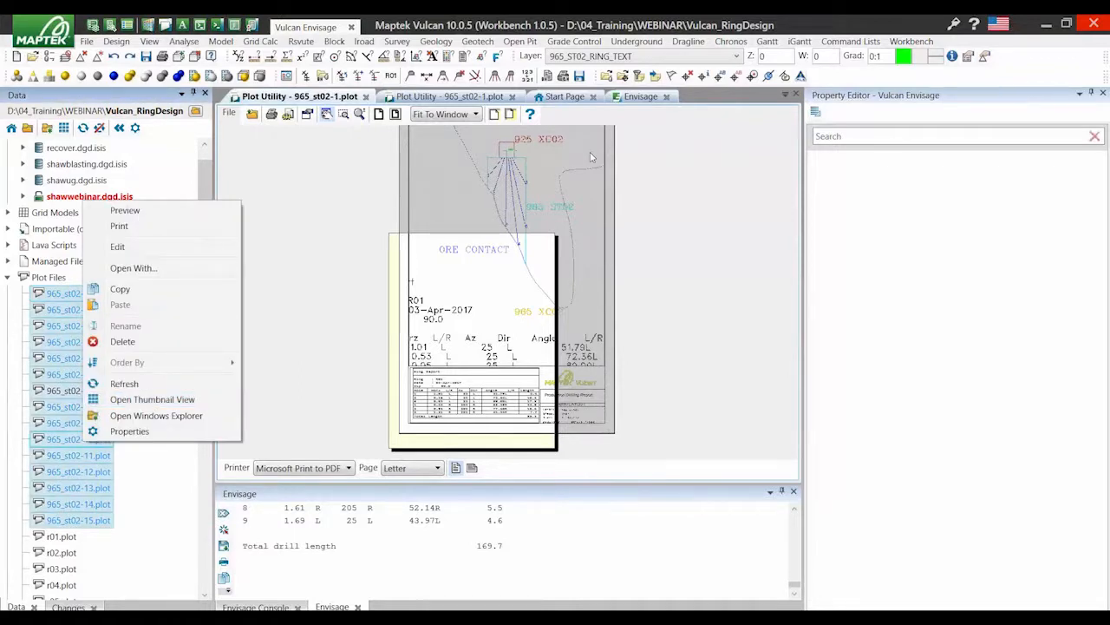
click(590, 152)
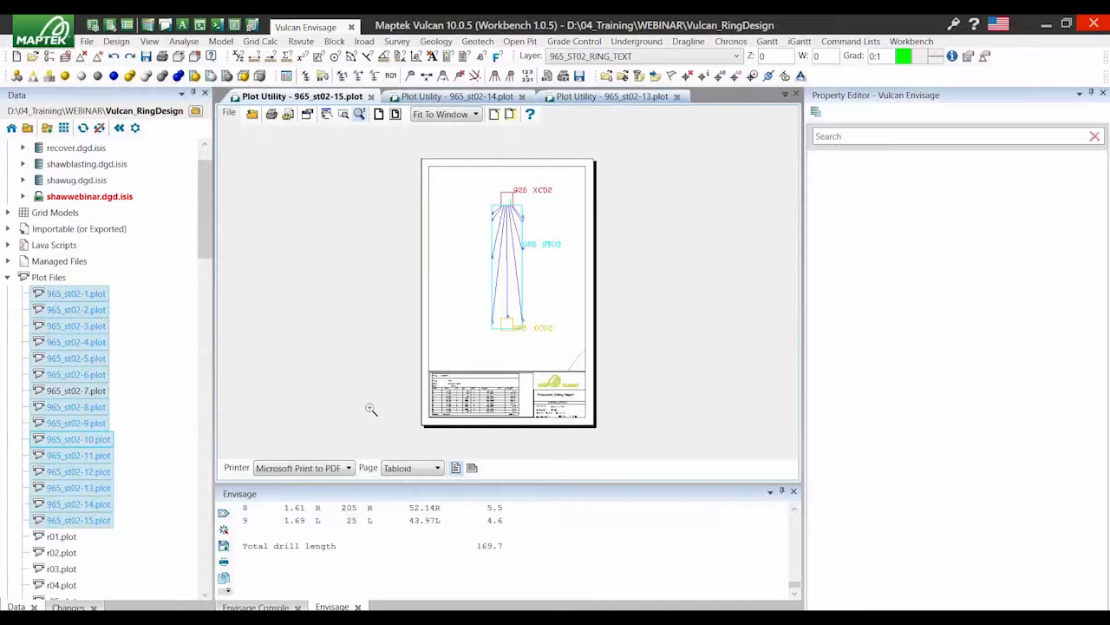
Examine the ring report table and the Production Drilling Report title block on the 965_st02-15 plot sheet
scroll(352, 390, up, 4)
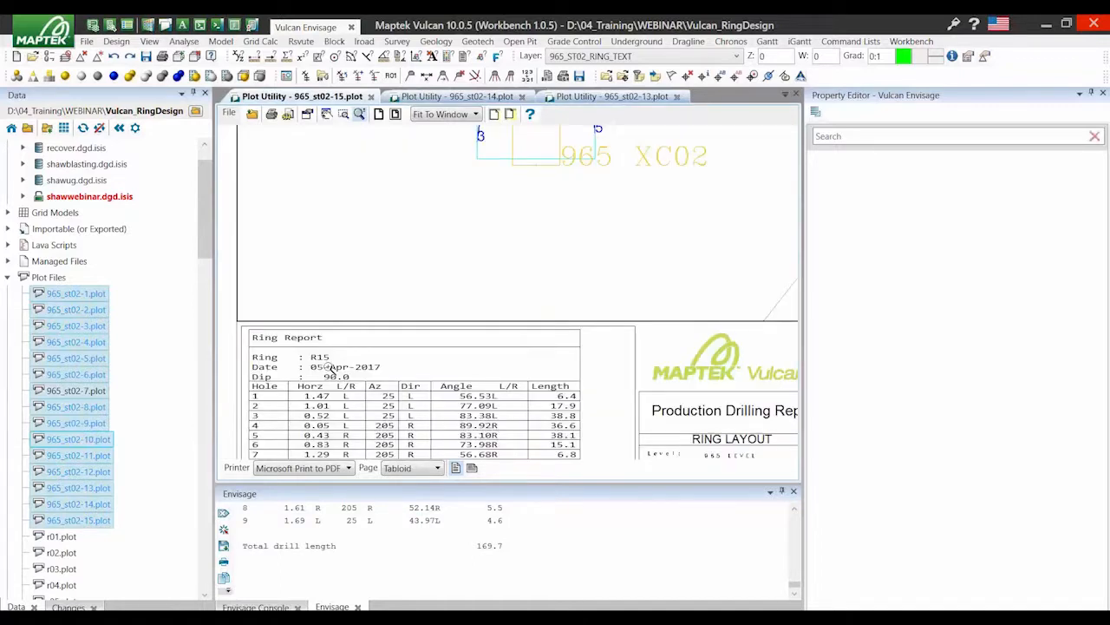
scroll(331, 368, up, 1)
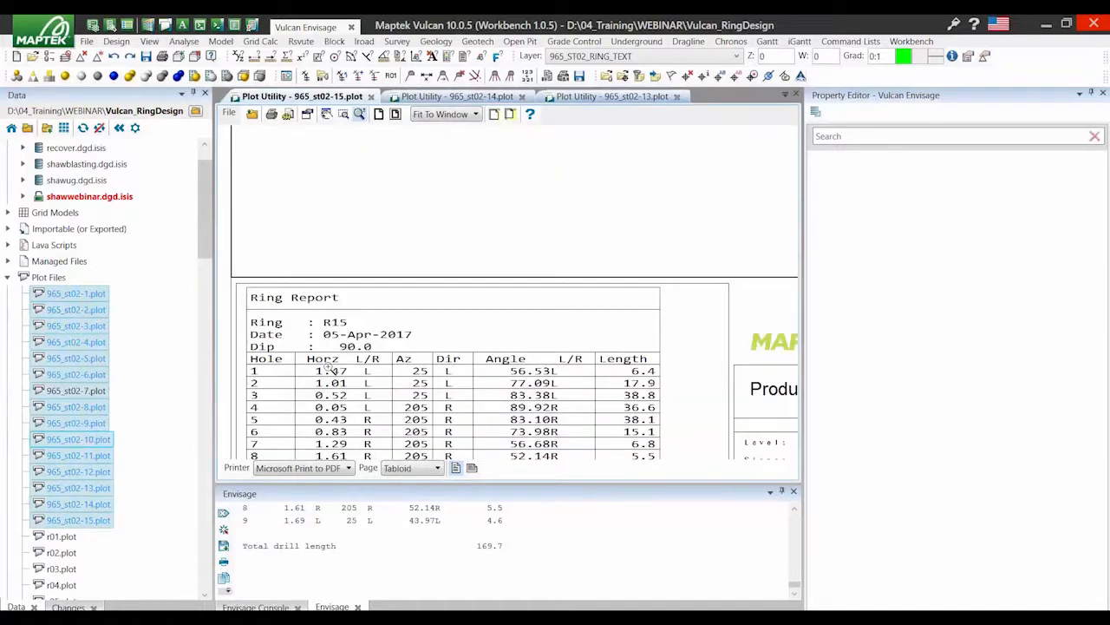
scroll(330, 368, up, 1)
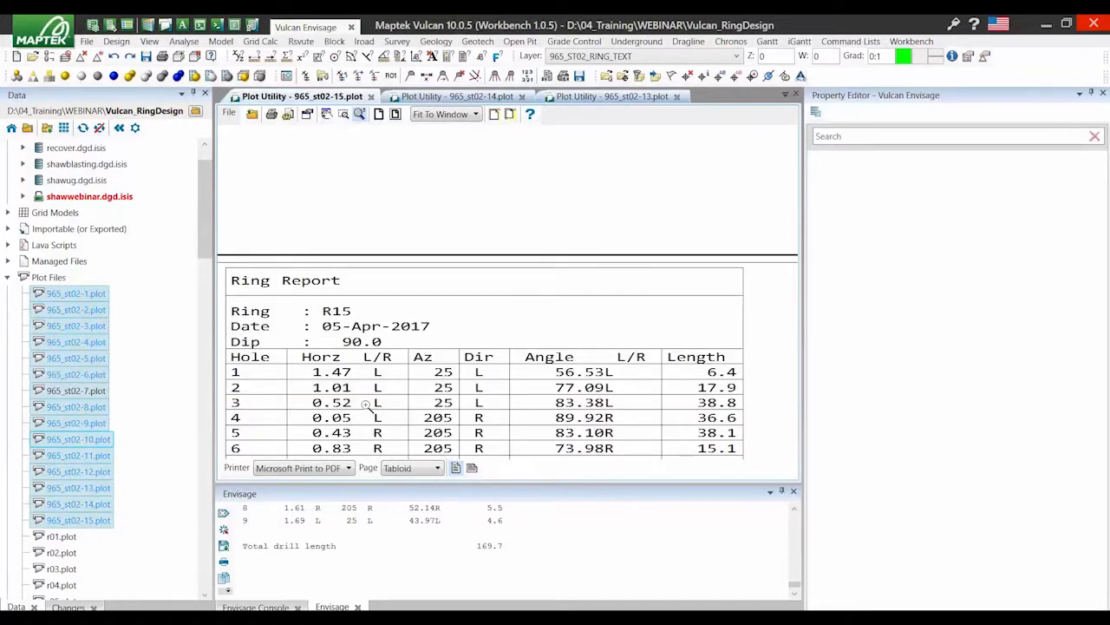
scroll(366, 404, down, 2)
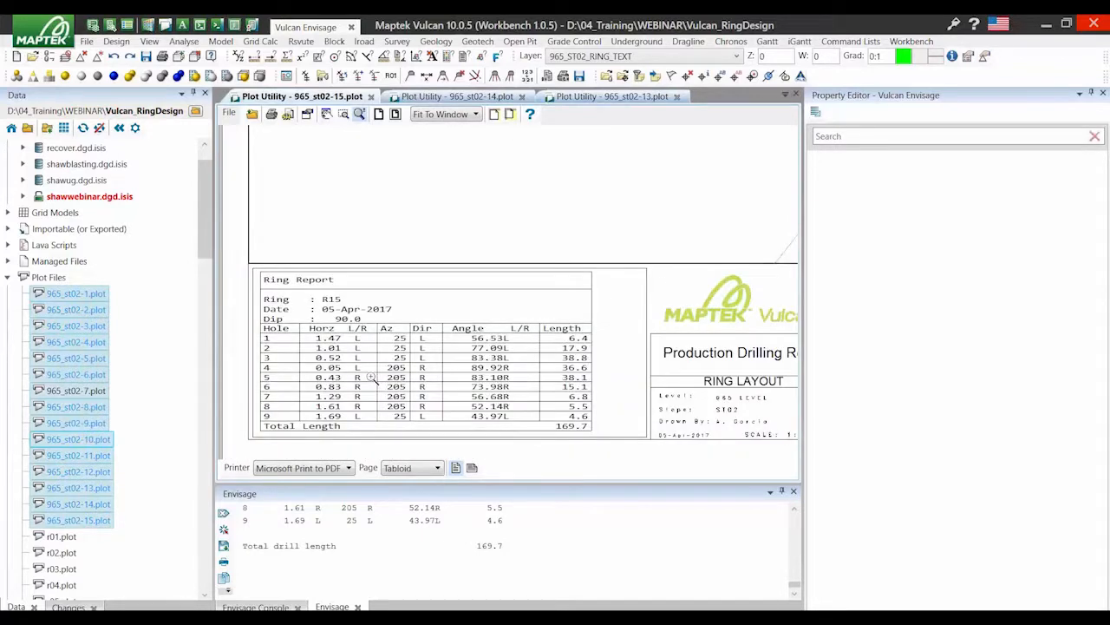
scroll(371, 378, down, 2)
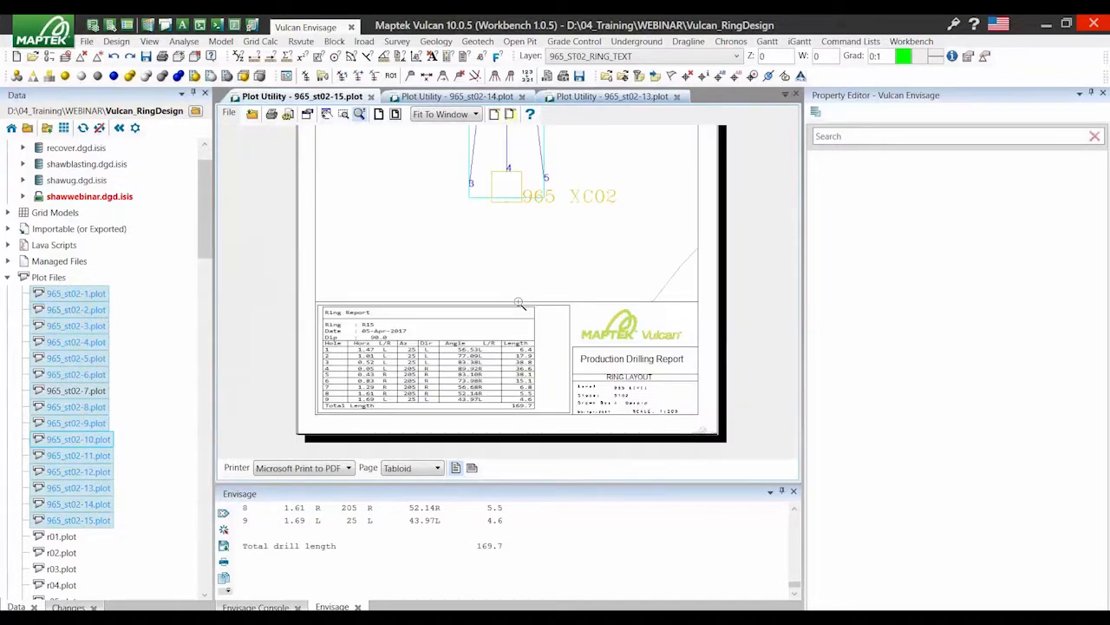